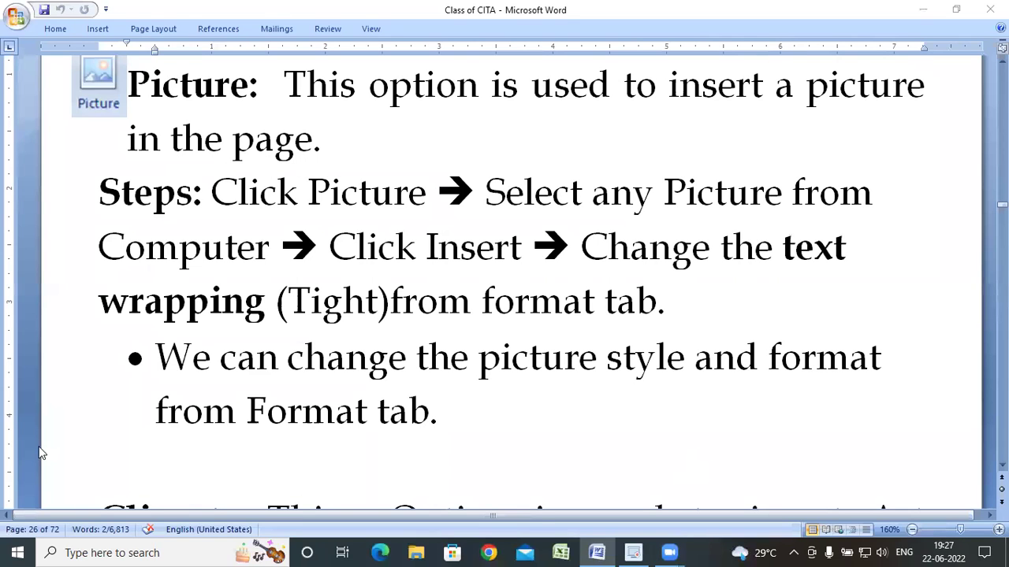
Create a new Blank document and turn off Minimize the Ribbon so the full ribbon shows.
click(13, 16)
click(28, 58)
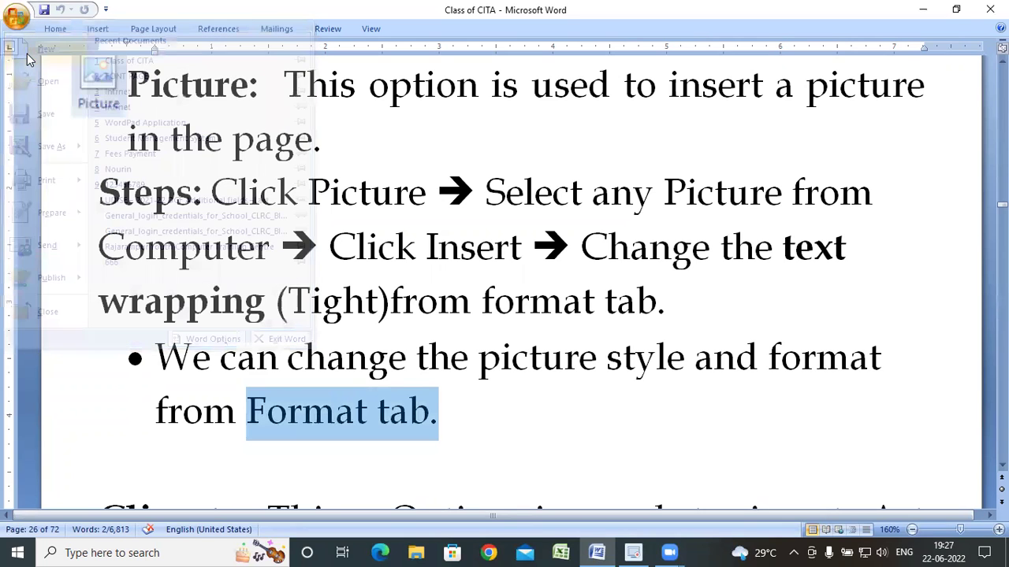
click(807, 475)
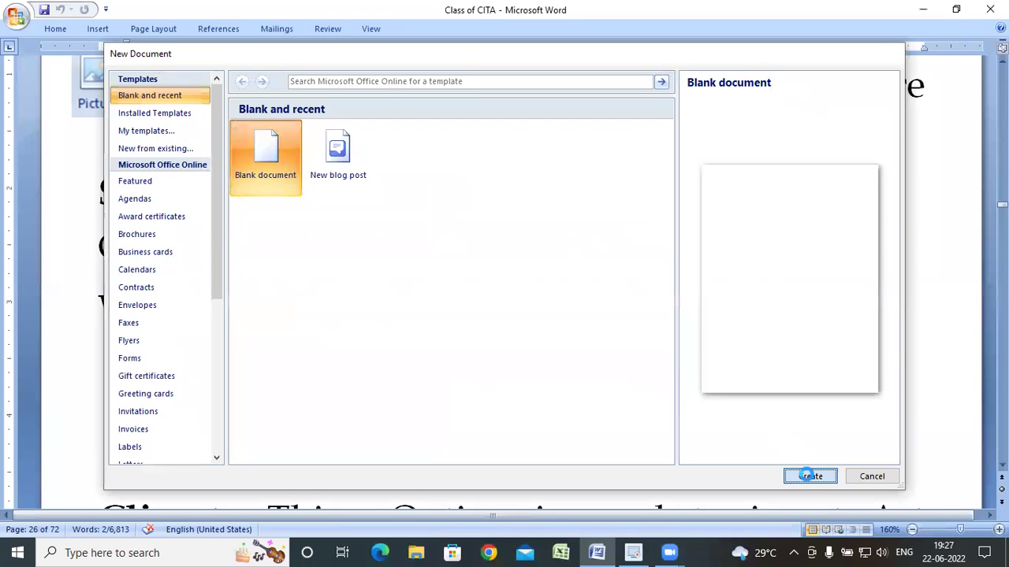
right_click(473, 19)
click(506, 62)
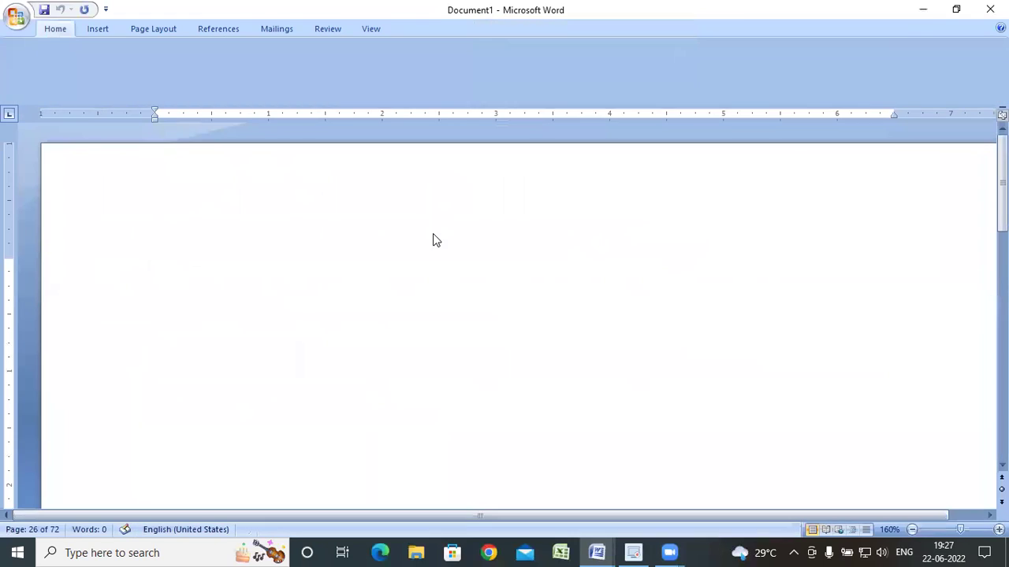
Start Insert Picture and search the Desktop picture folder and Local Disk (E:) for images.
click(94, 30)
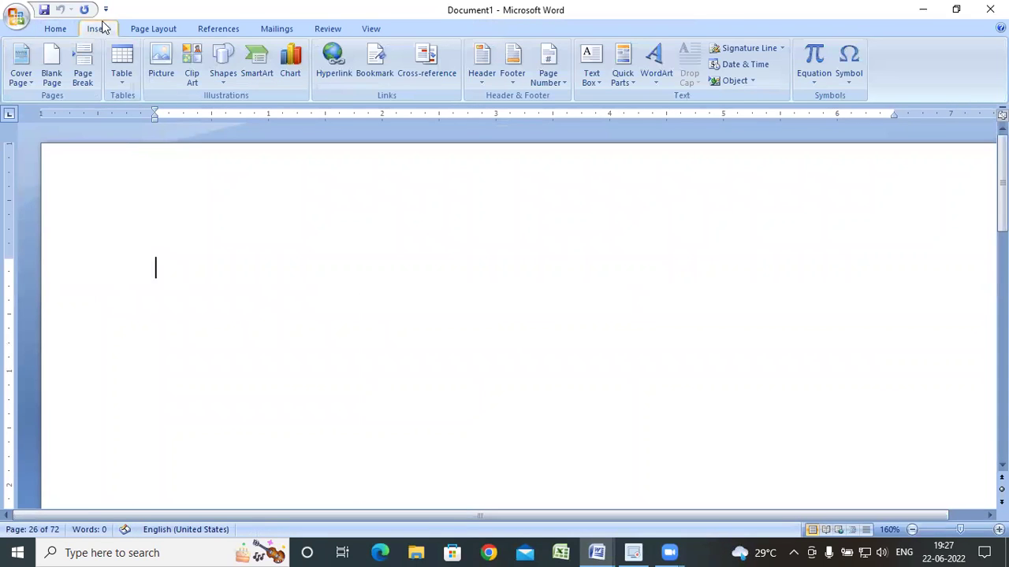
click(164, 60)
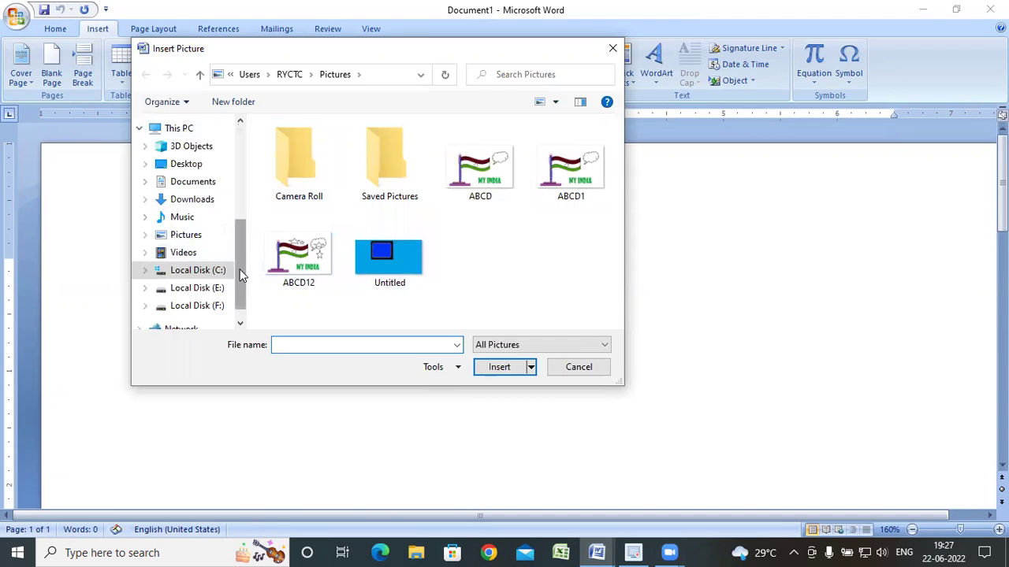
drag(241, 270, 254, 178)
click(204, 242)
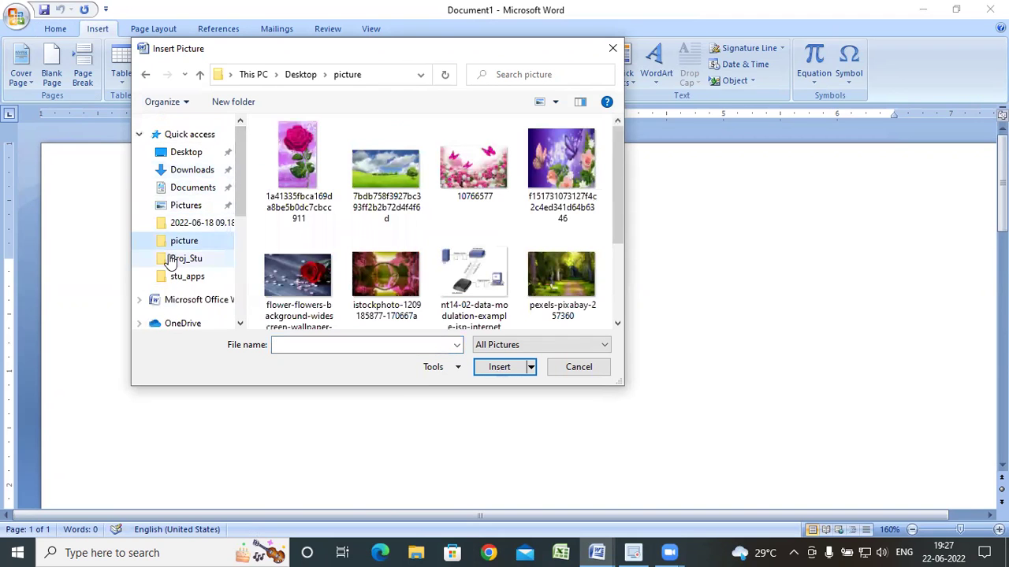
scroll(228, 240, down, 4)
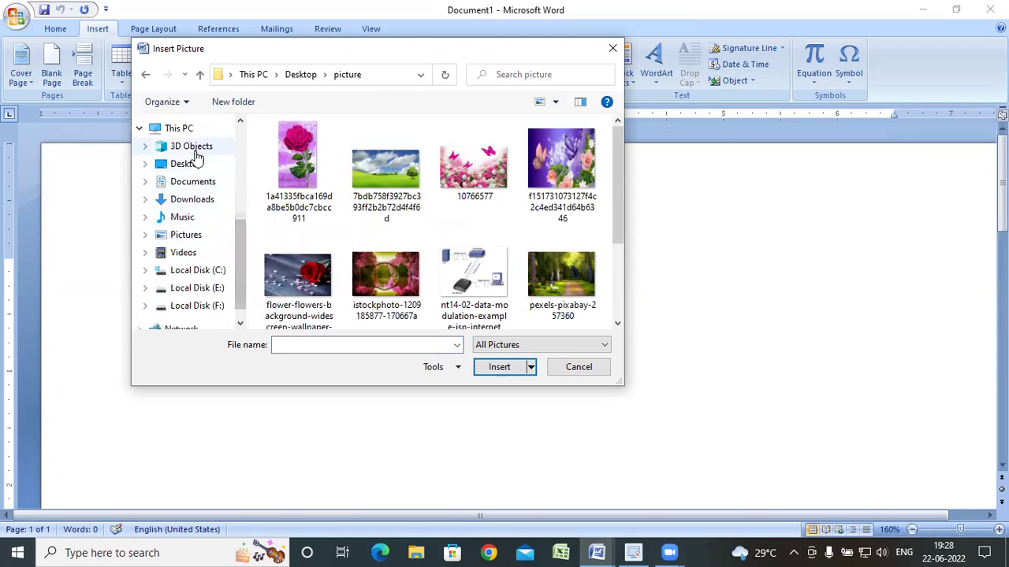
click(193, 127)
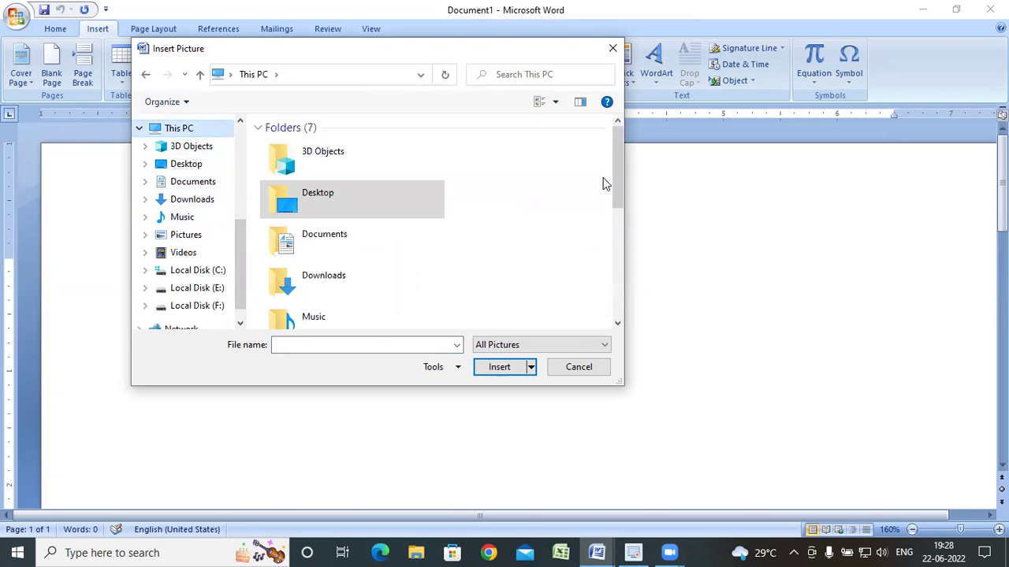
drag(615, 185, 612, 271)
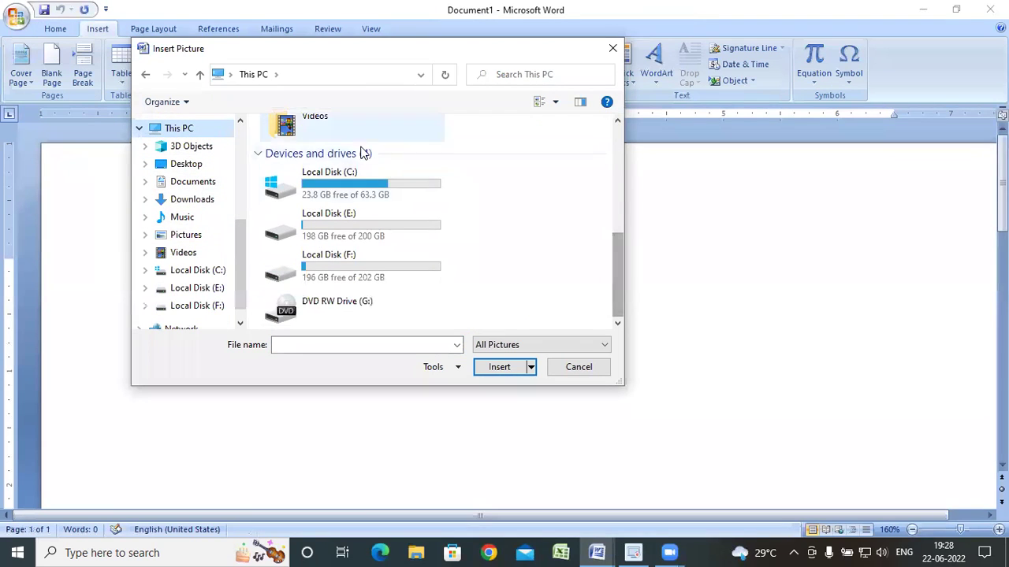
click(380, 226)
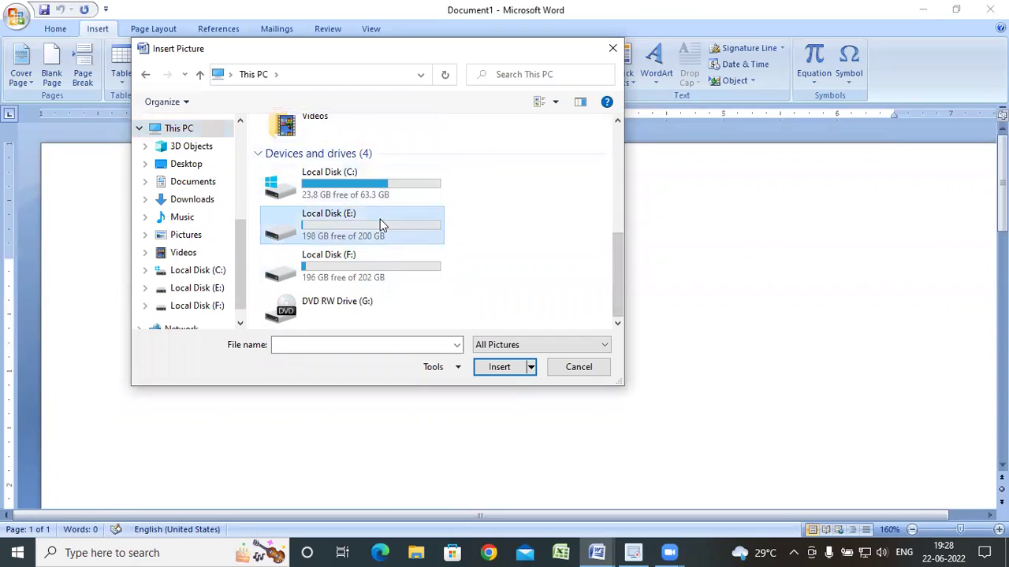
double_click(380, 220)
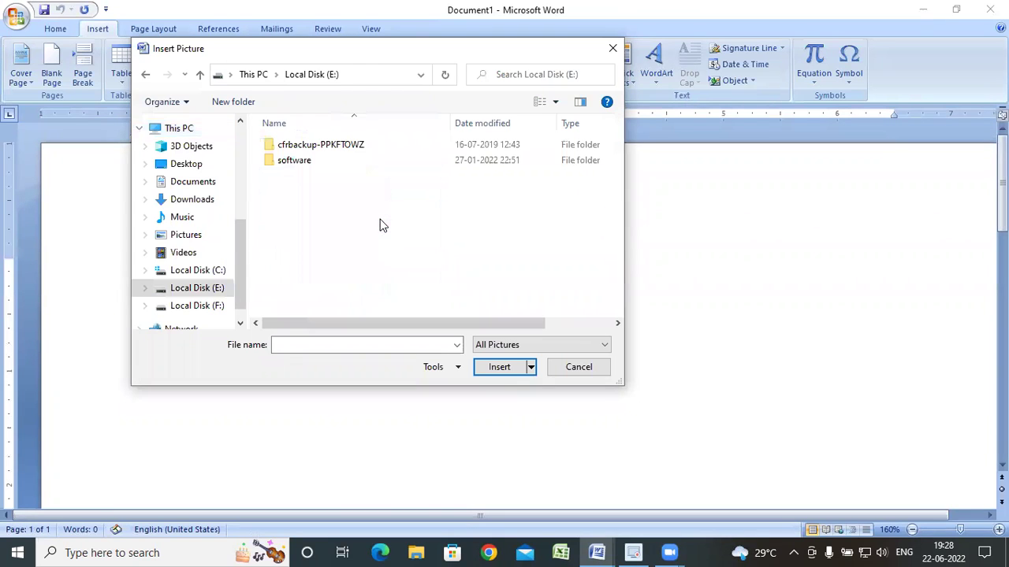
From the Desktop picture folder, insert the clouds, green hills and tree landscape image.
click(255, 75)
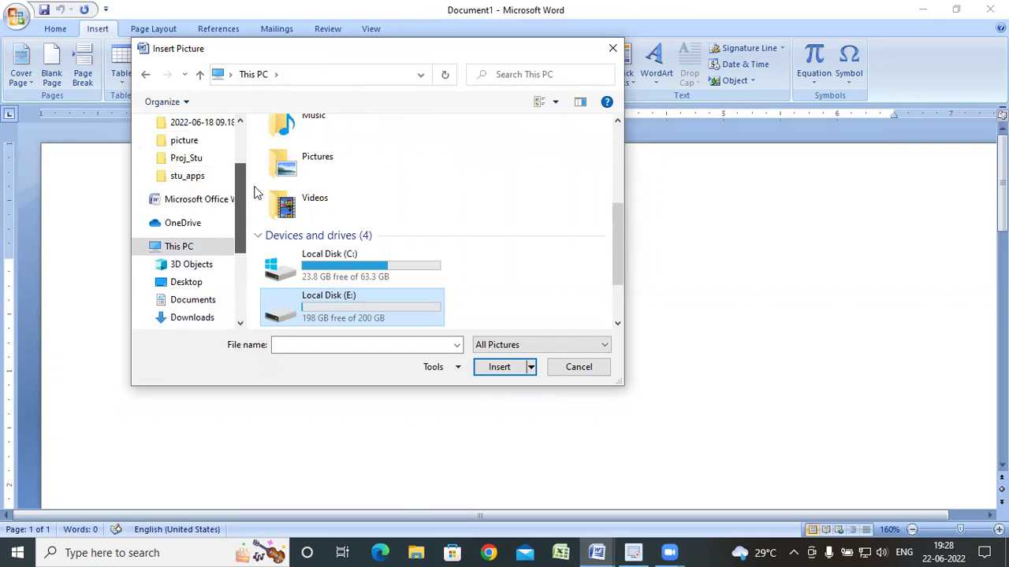
scroll(229, 193, up, 1)
click(205, 191)
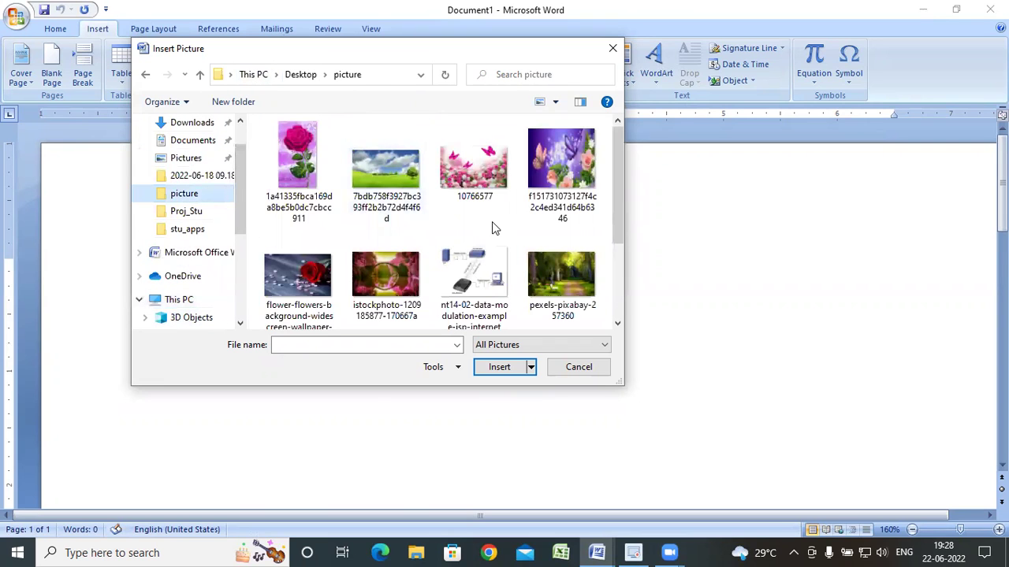
click(389, 141)
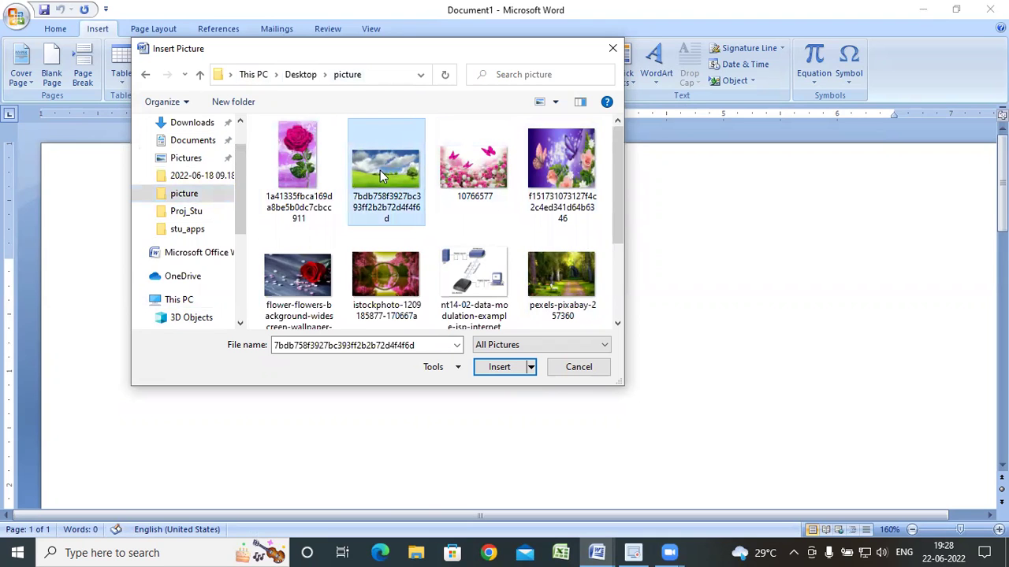
click(500, 367)
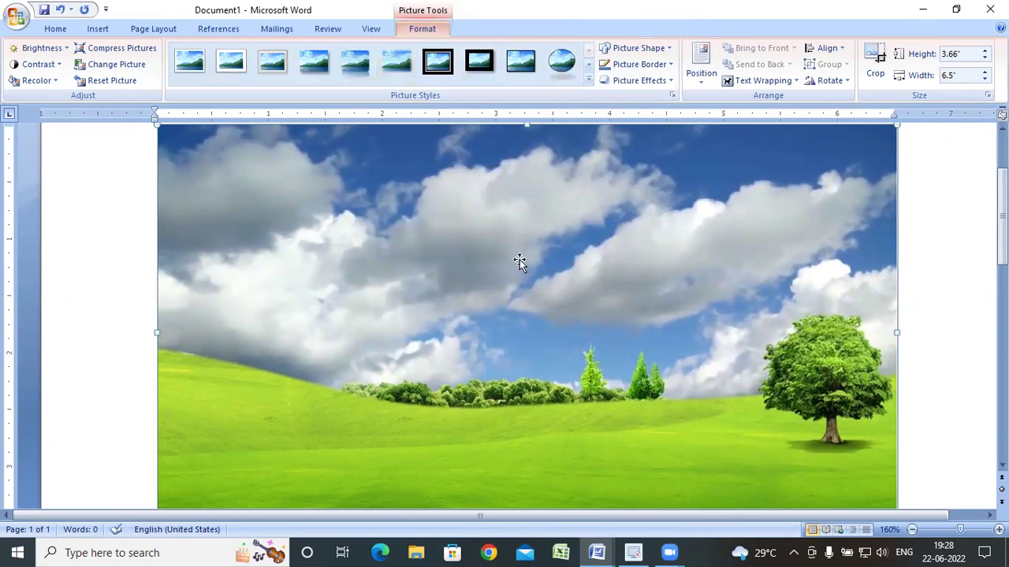
Select the landscape picture and set its text wrapping to Tight.
drag(518, 309, 499, 293)
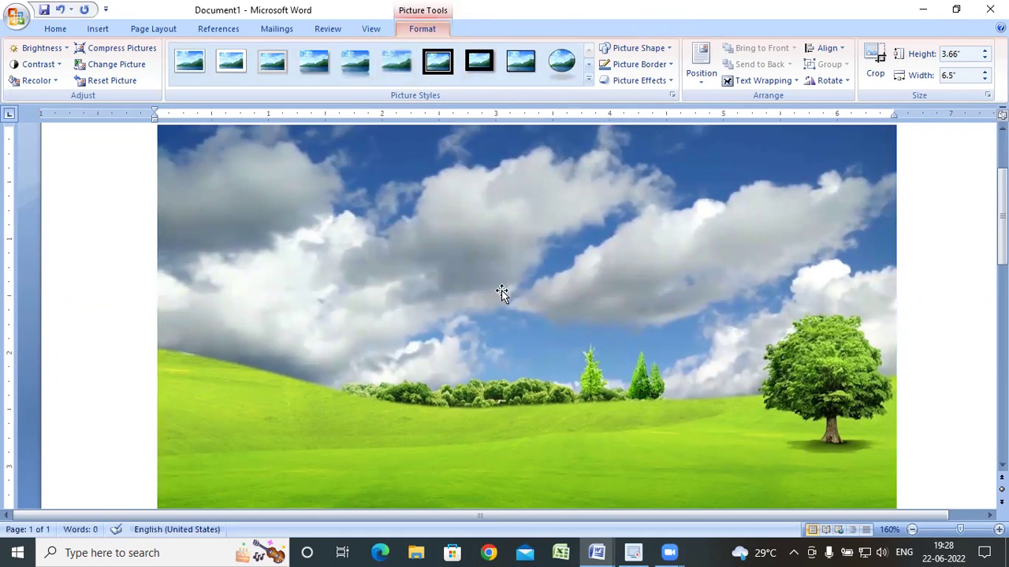
mouse_move(165, 298)
mouse_down()
mouse_move(527, 282)
mouse_move(810, 285)
mouse_up()
click(833, 378)
mouse_move(476, 352)
mouse_down()
mouse_move(430, 379)
mouse_move(288, 279)
mouse_move(702, 85)
mouse_up()
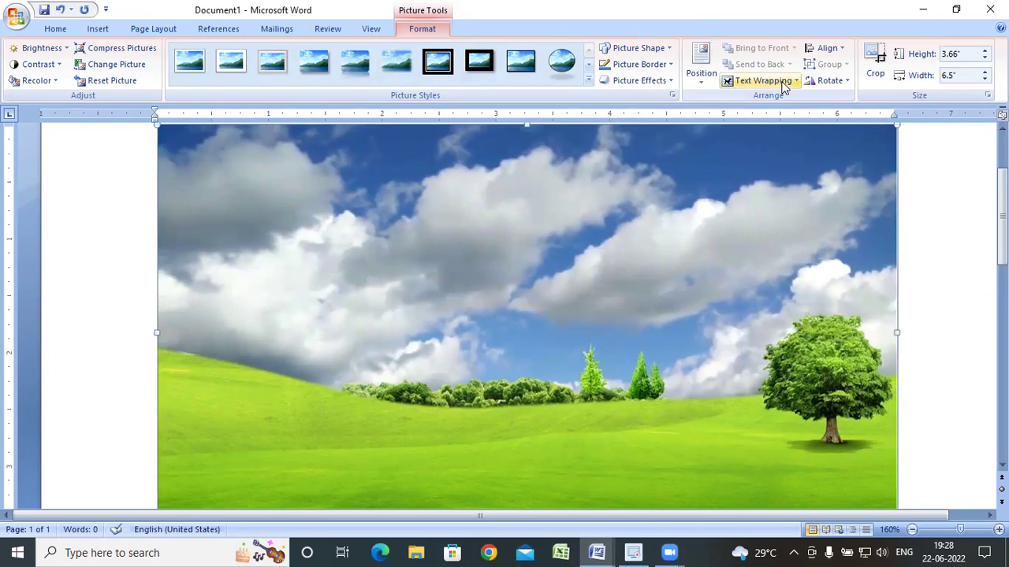
click(779, 87)
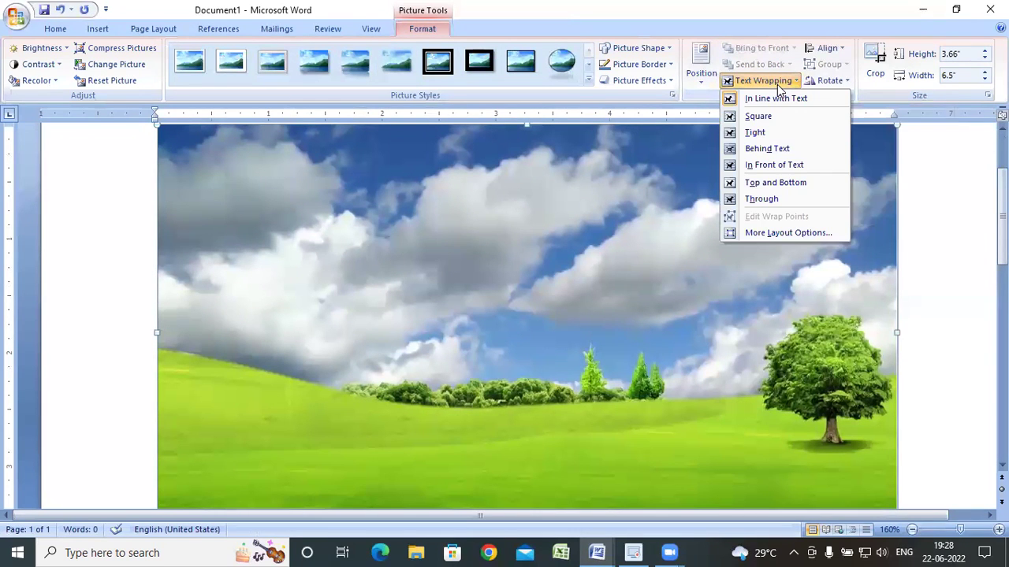
click(797, 137)
scroll(825, 388, down, 2)
scroll(824, 389, up, 2)
scroll(890, 382, down, 3)
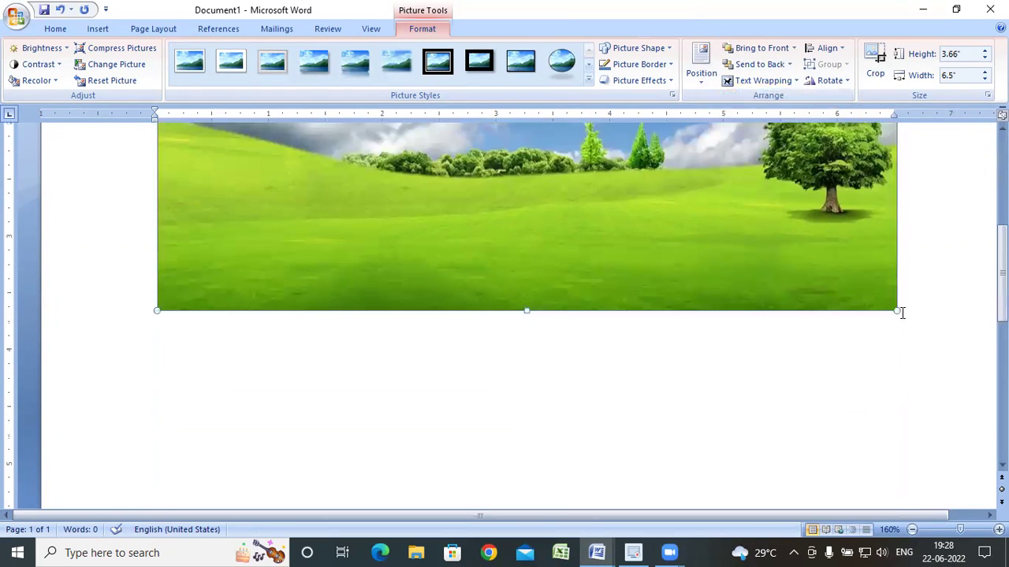
key(ctrl+z)
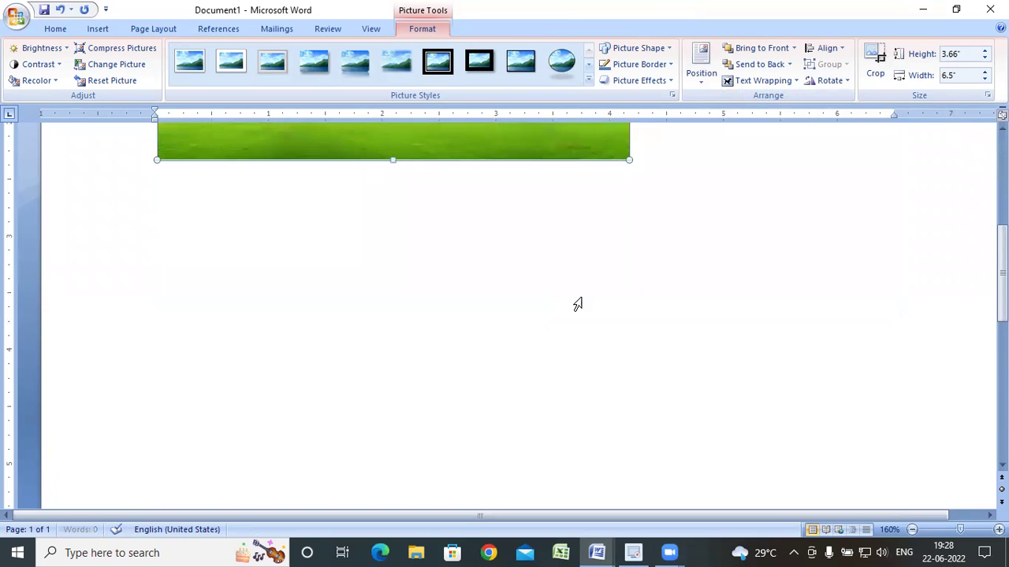
scroll(580, 300, up, 3)
Move the picture to the page's left edge and resize it to 5.35" by 2.73".
mouse_move(504, 299)
mouse_down()
mouse_move(527, 276)
mouse_move(398, 253)
mouse_move(764, 283)
mouse_up()
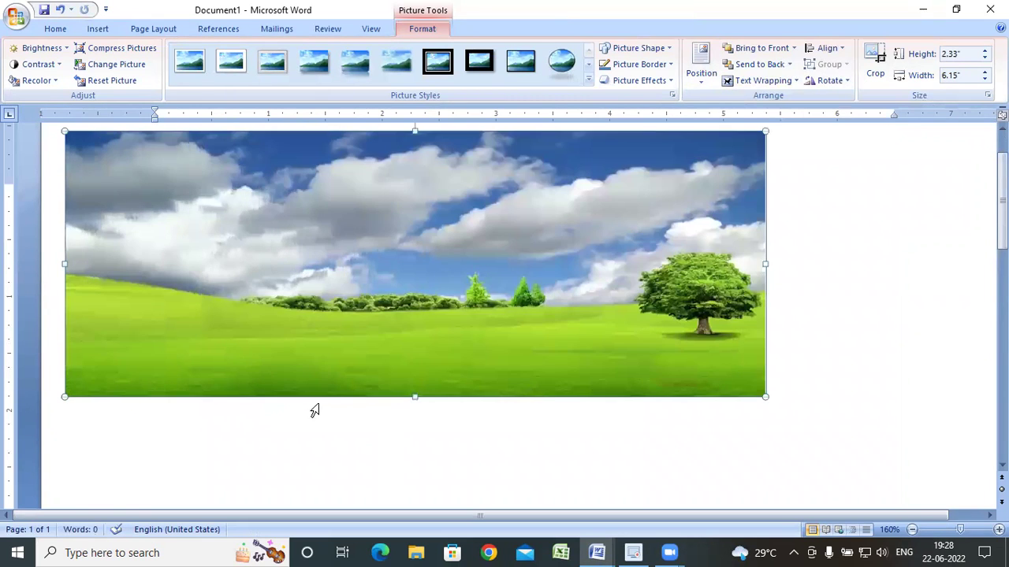
drag(414, 395, 416, 489)
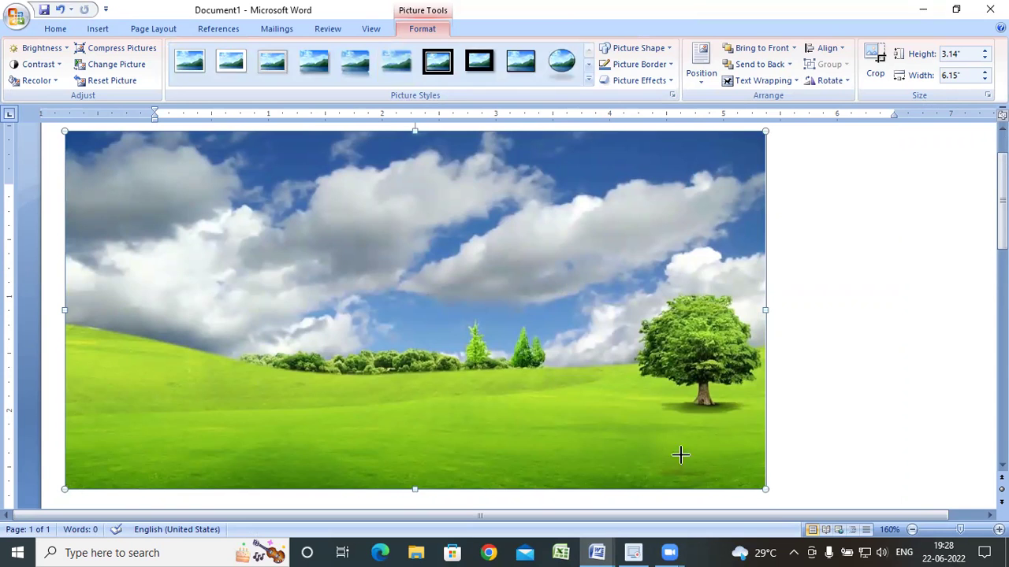
drag(681, 455, 673, 443)
scroll(555, 288, up, 1)
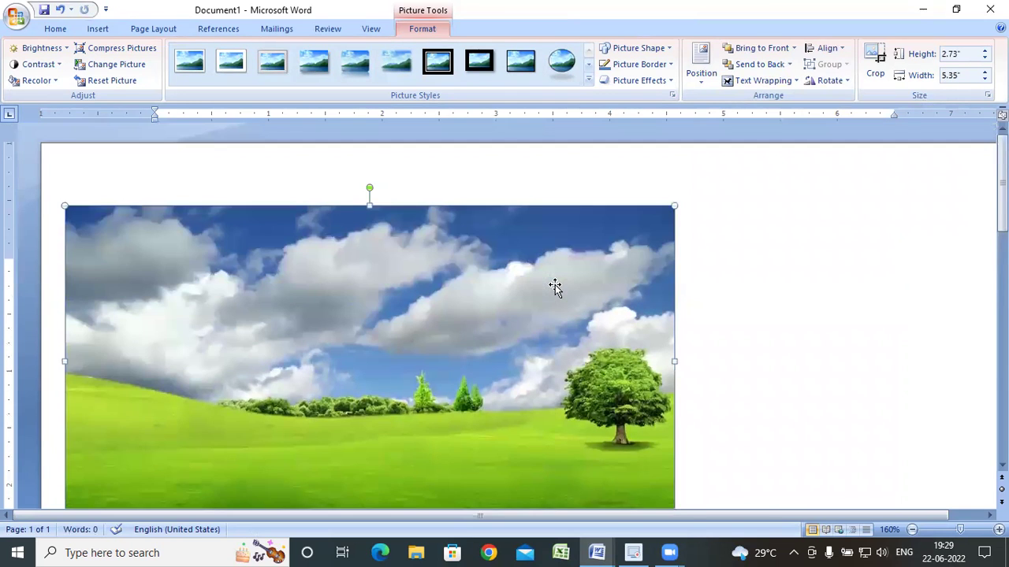
scroll(555, 287, down, 1)
click(597, 553)
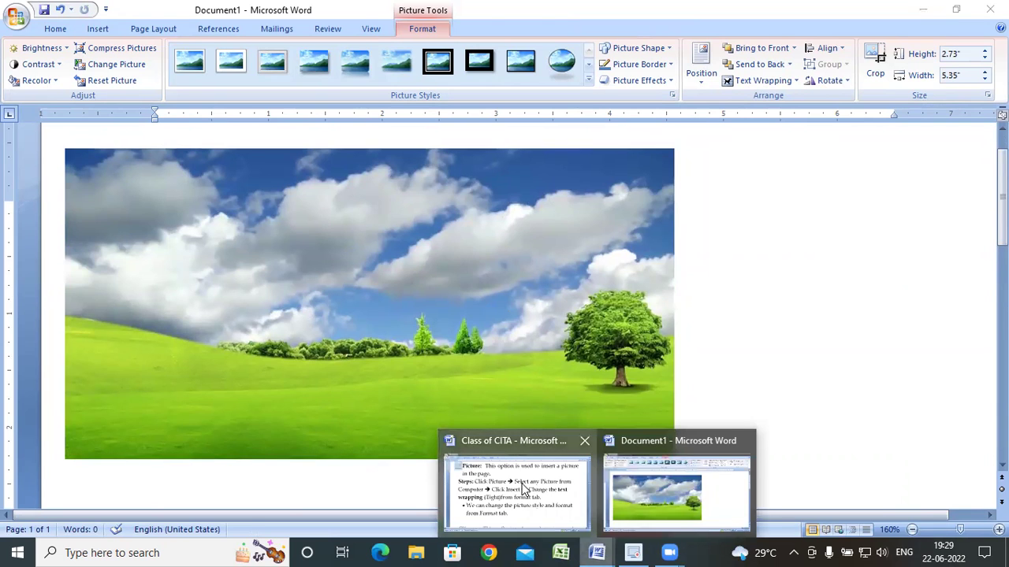
In the Class of CITA notes, drag-select the text-wrapping step, then Alt+Tab back to Document1.
click(524, 488)
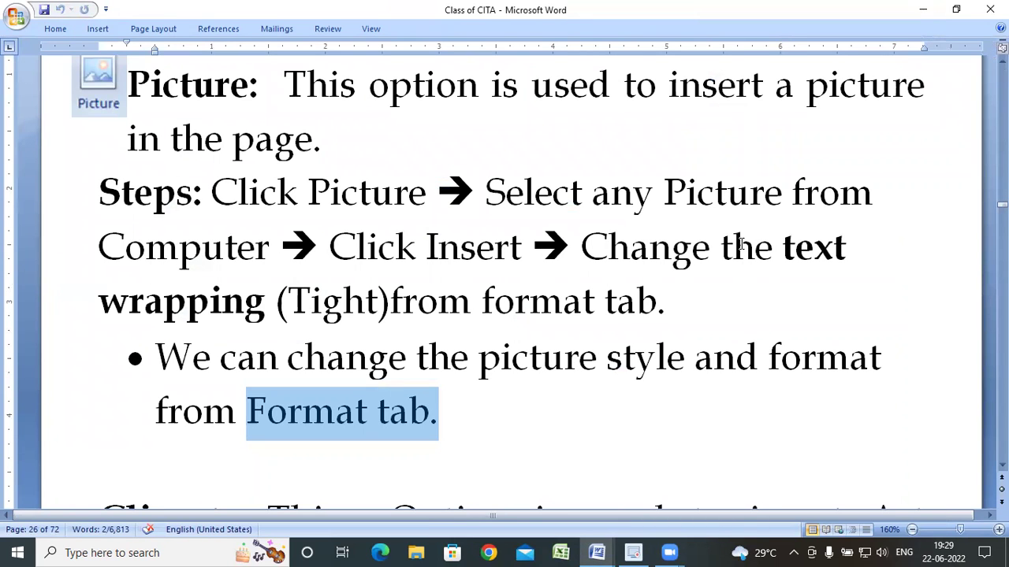
drag(741, 245, 749, 289)
scroll(674, 349, down, 2)
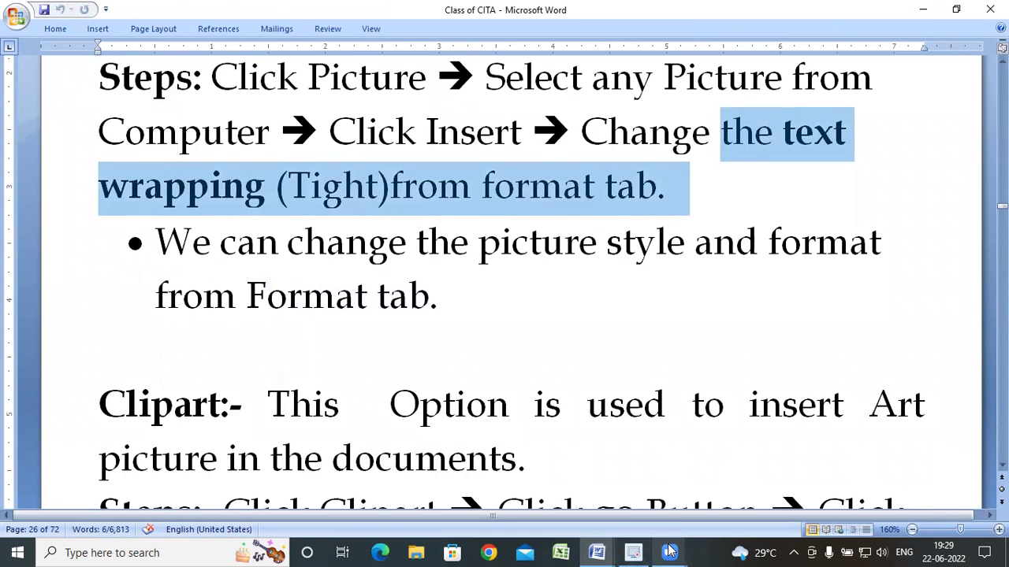
scroll(619, 341, up, 2)
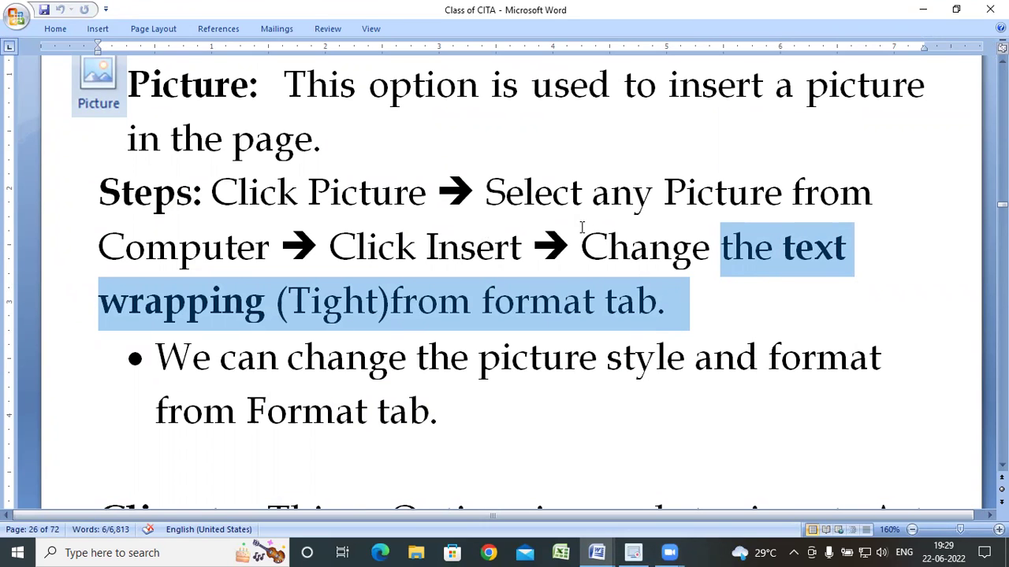
click(670, 552)
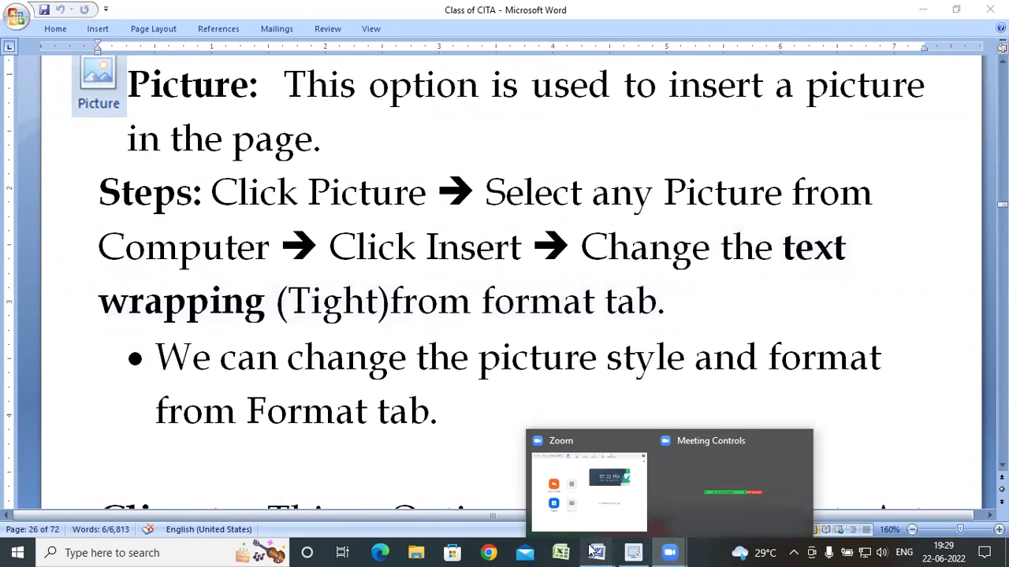
mouse_move(597, 553)
click(531, 480)
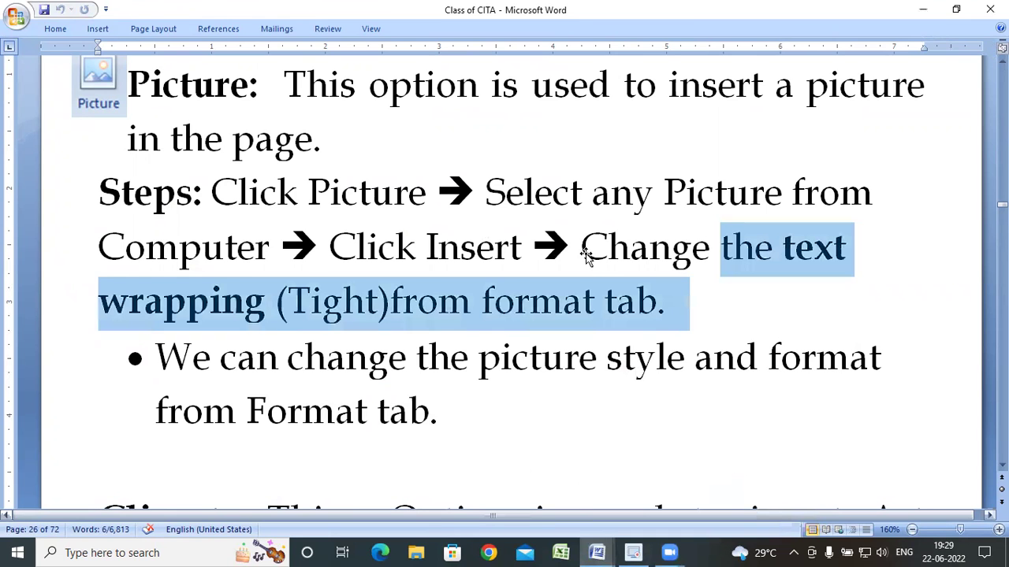
key(alt+Tab)
Delete the landscape picture and open Insert Picture, checking the Music, Documents and Pictures folders.
double_click(470, 255)
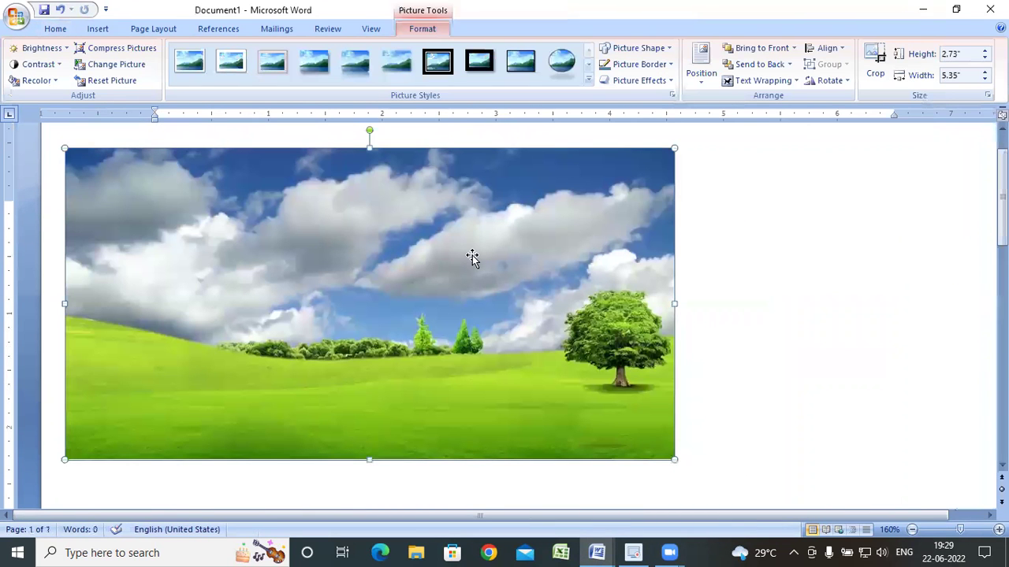
key(Delete)
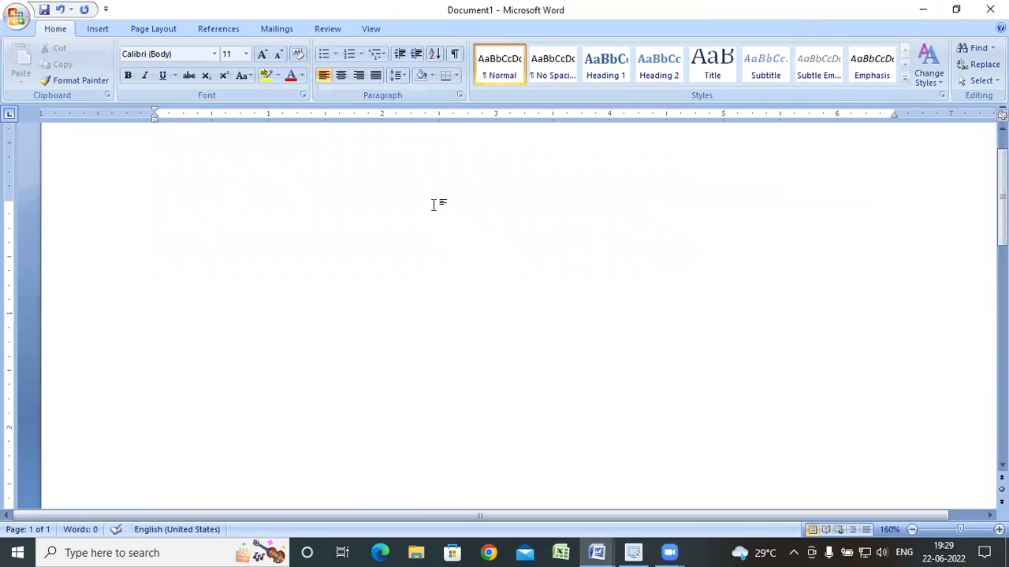
click(95, 30)
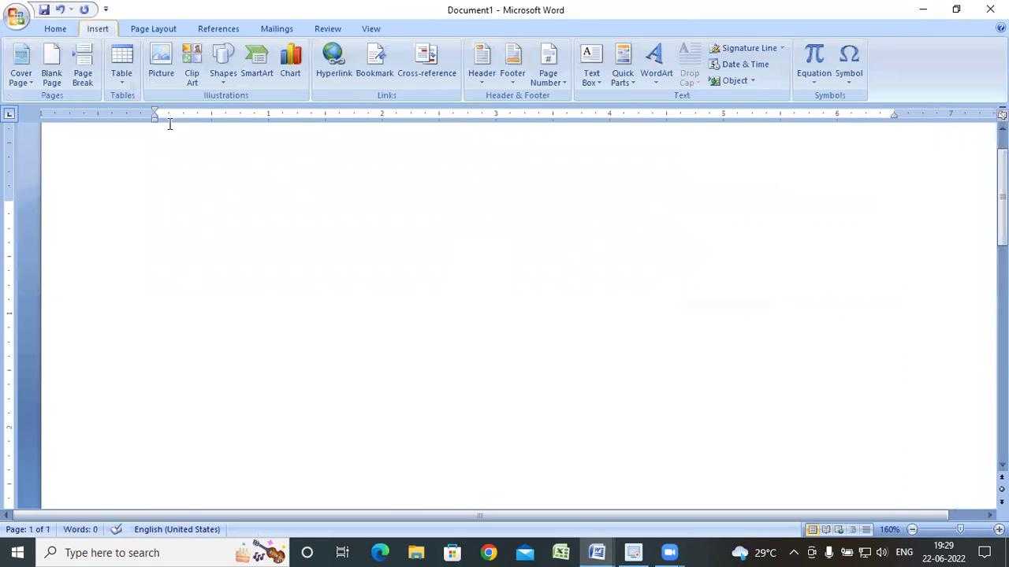
click(162, 53)
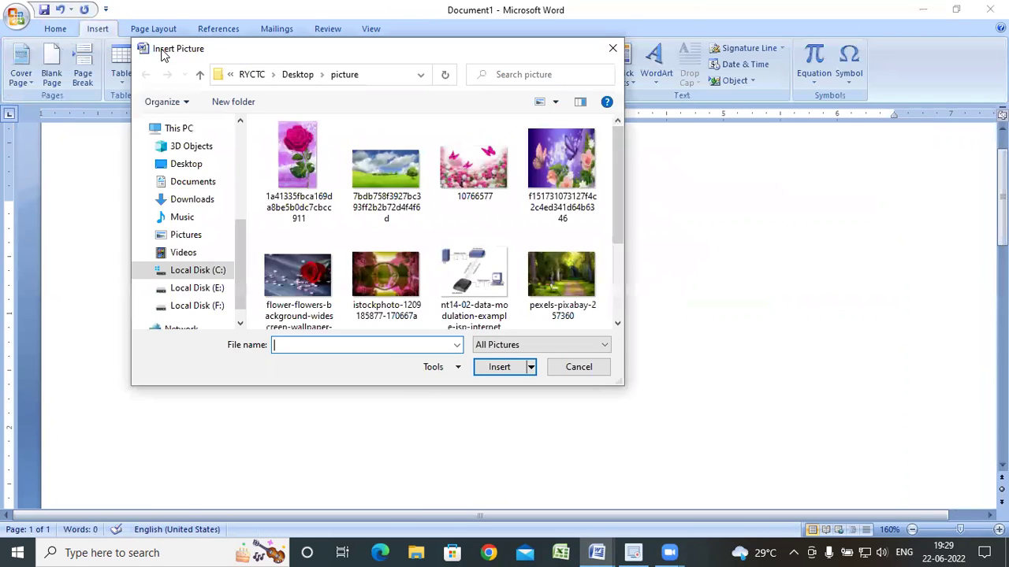
click(202, 218)
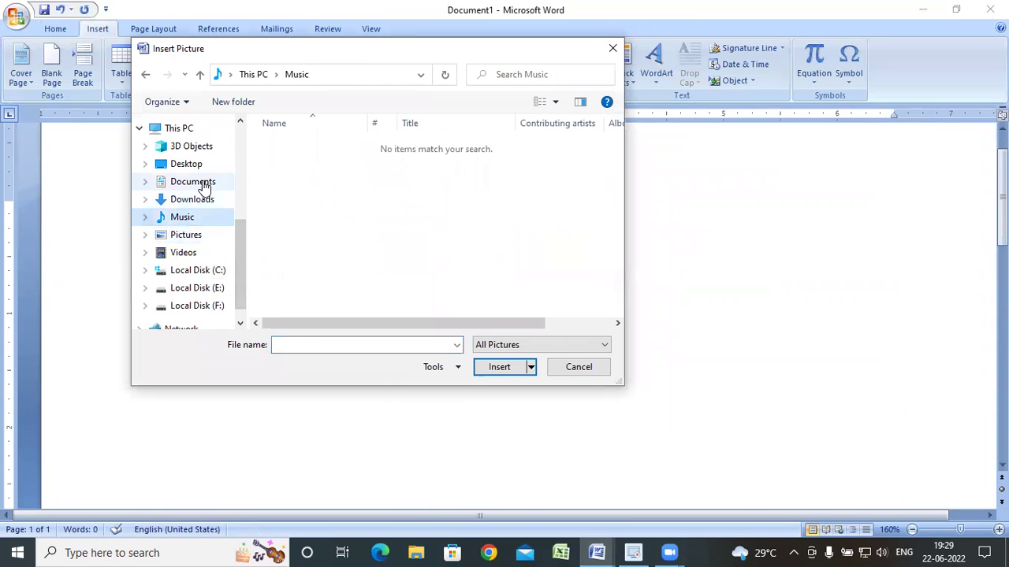
click(202, 185)
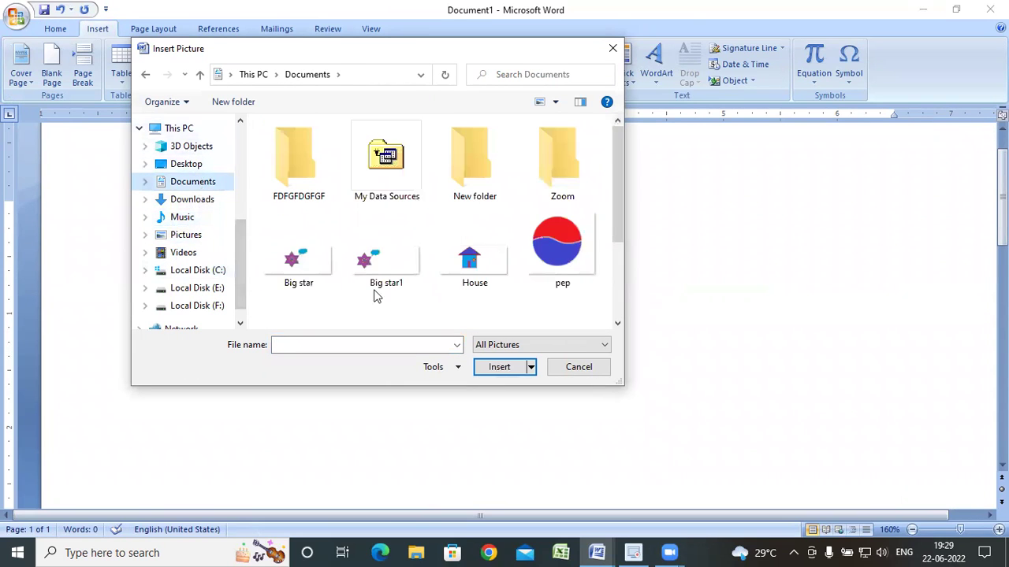
click(187, 236)
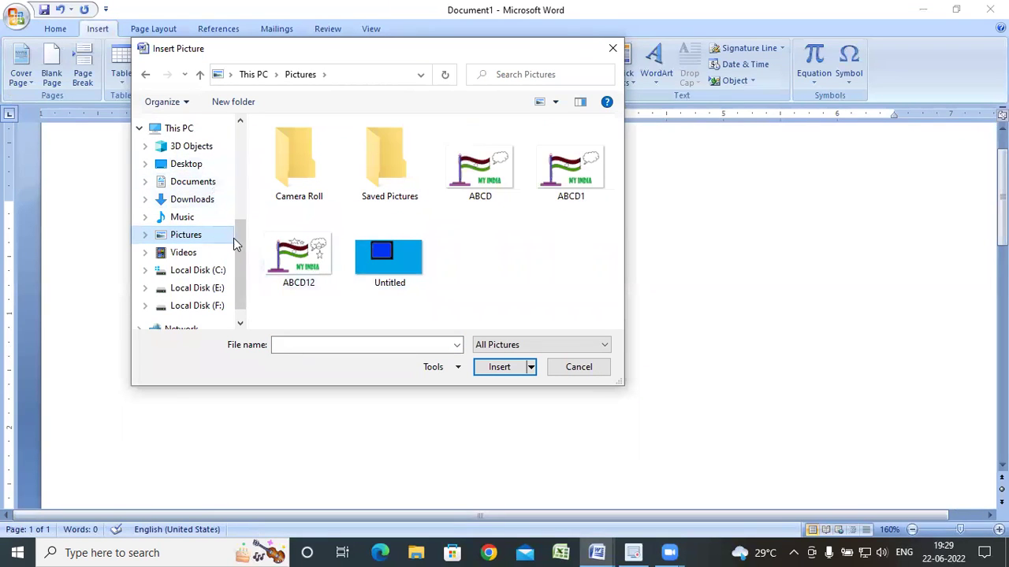
Browse the Music, Downloads, Documents, Desktop and Pictures folders, opening Camera Roll.
drag(243, 247, 254, 299)
click(189, 195)
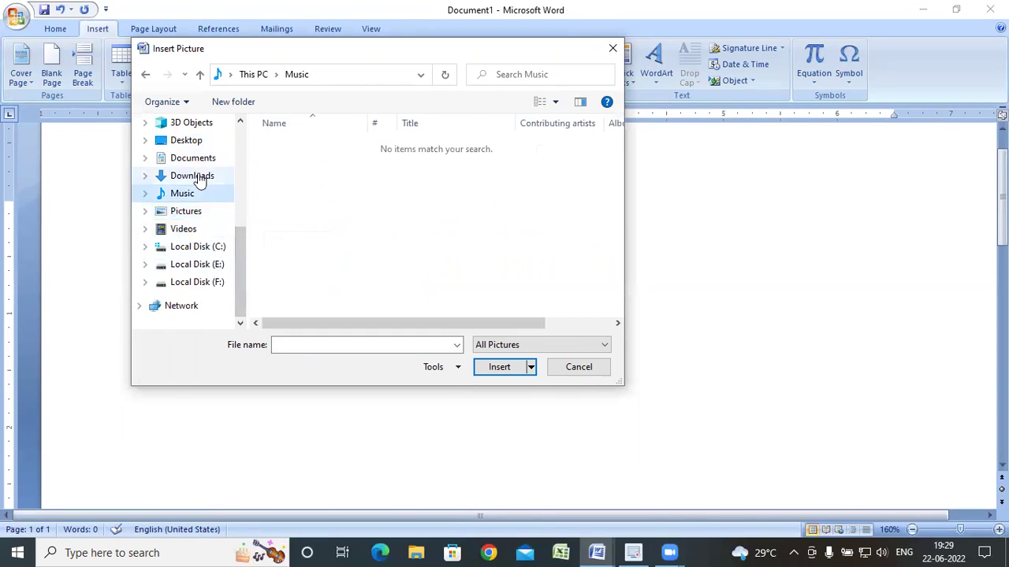
click(197, 176)
click(203, 161)
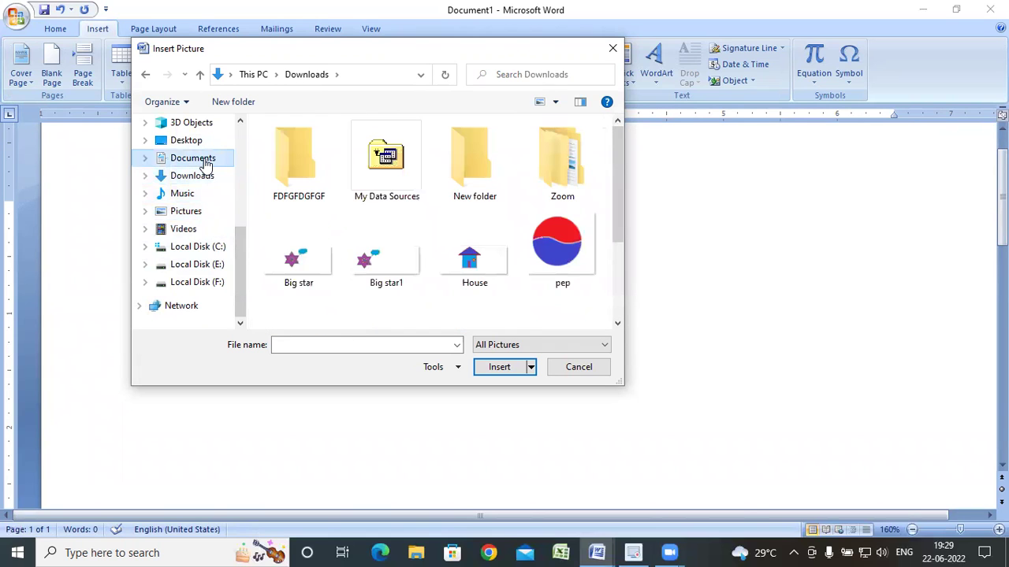
click(193, 142)
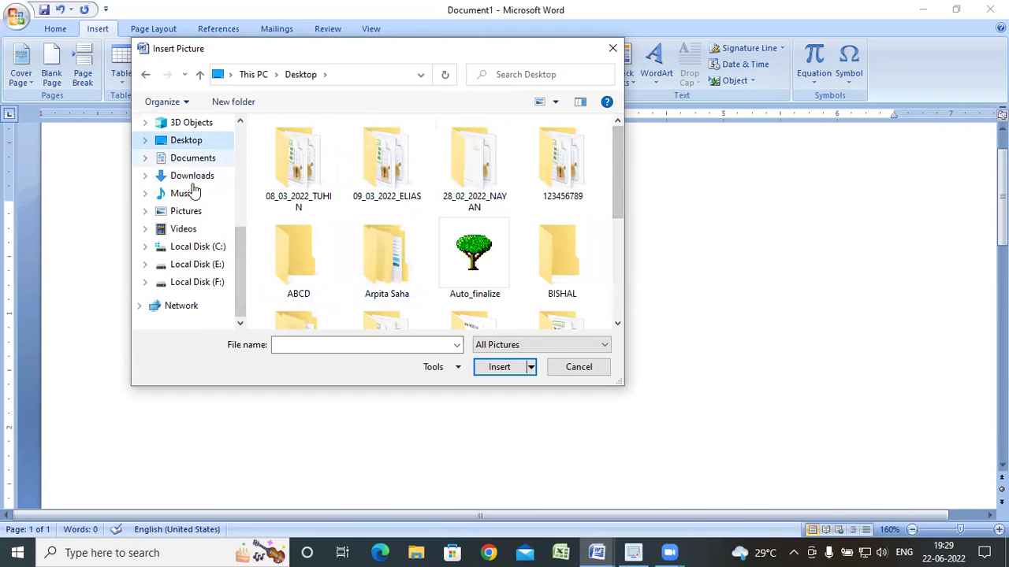
click(188, 214)
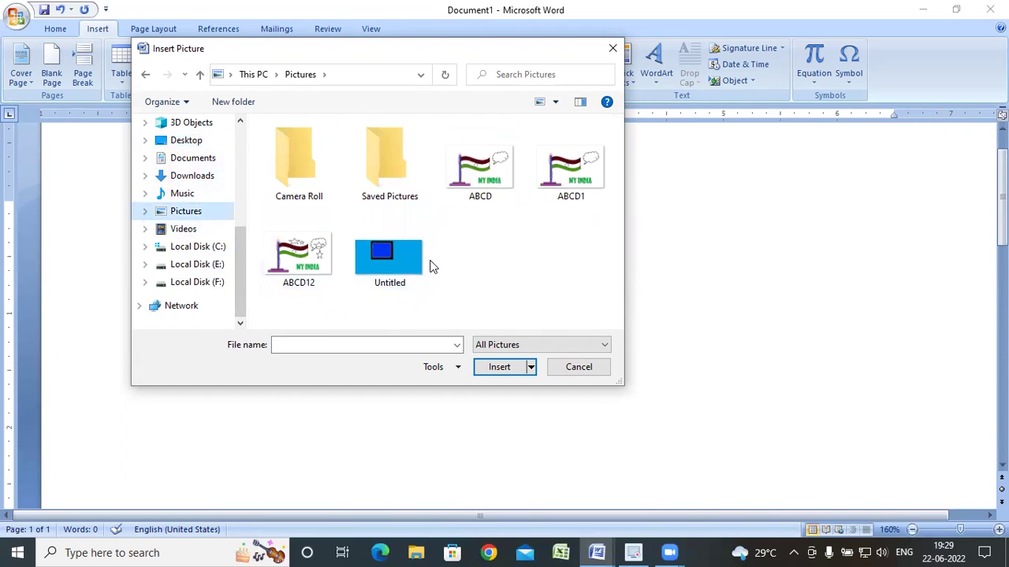
click(301, 160)
double_click(300, 158)
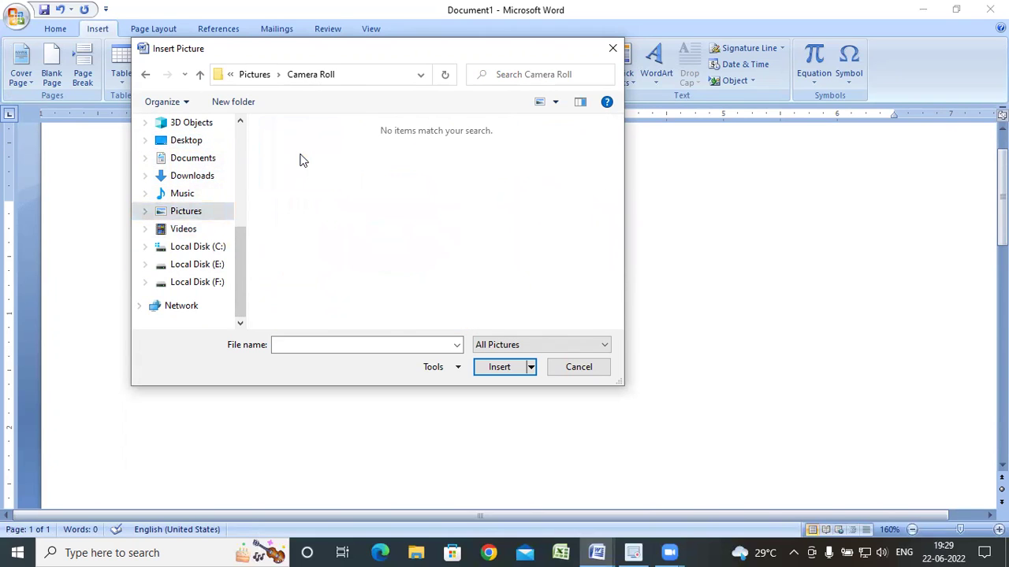
Check the Saved Pictures folder, then open the picture folder on the Desktop.
click(257, 74)
double_click(368, 159)
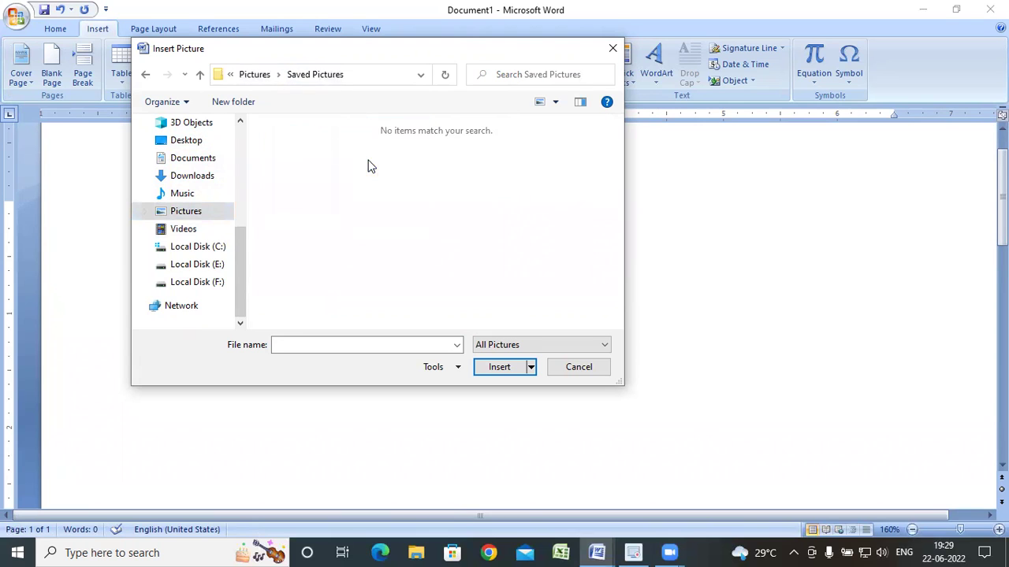
click(241, 77)
drag(238, 247, 250, 156)
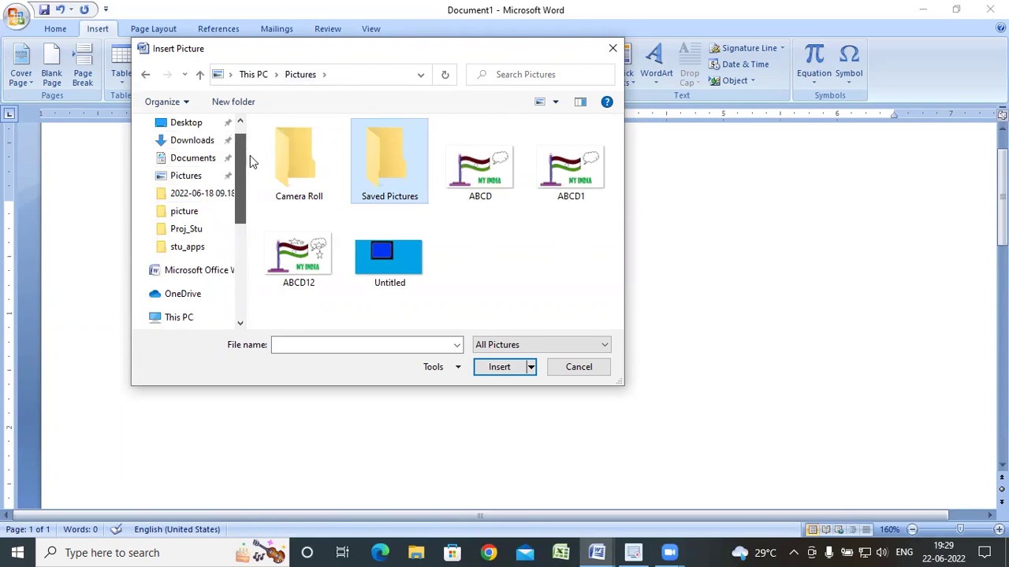
click(207, 215)
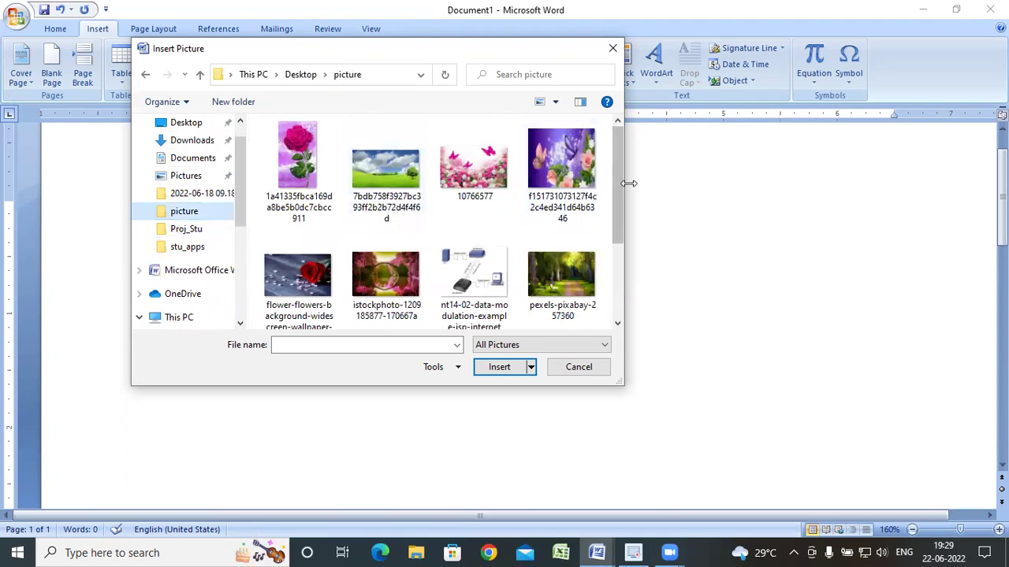
scroll(615, 221, down, 2)
scroll(612, 239, up, 2)
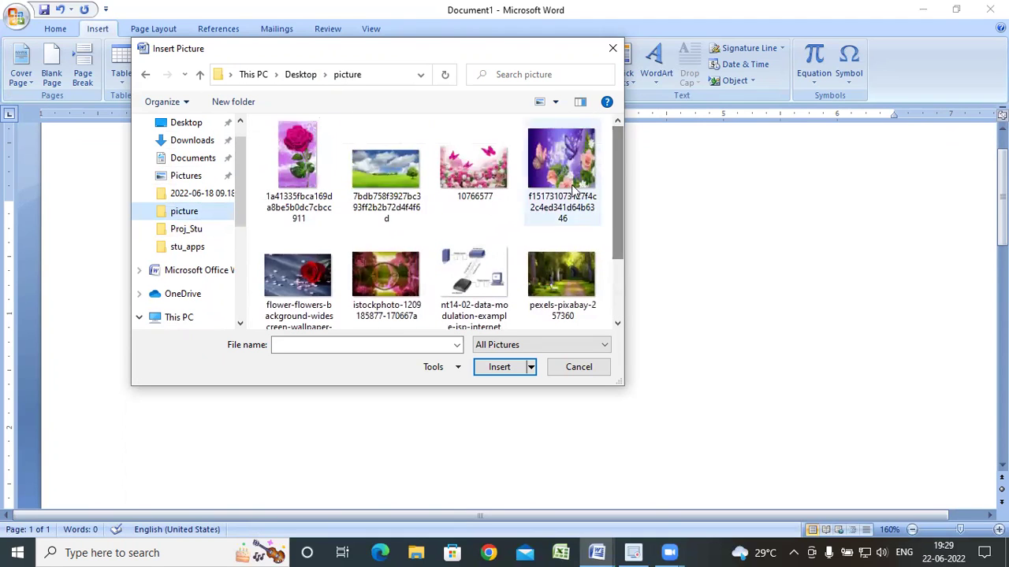
Insert the roses and butterflies image 10766577 and zoom out.
click(471, 162)
click(498, 367)
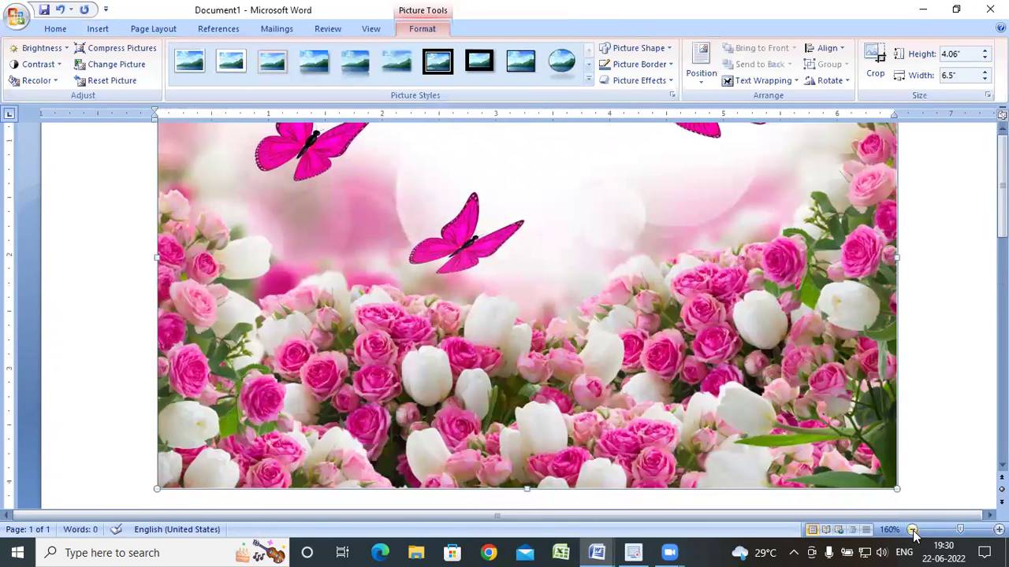
click(912, 530)
Set the rose picture's text wrapping to Tight and zoom out until it fits the view.
click(760, 80)
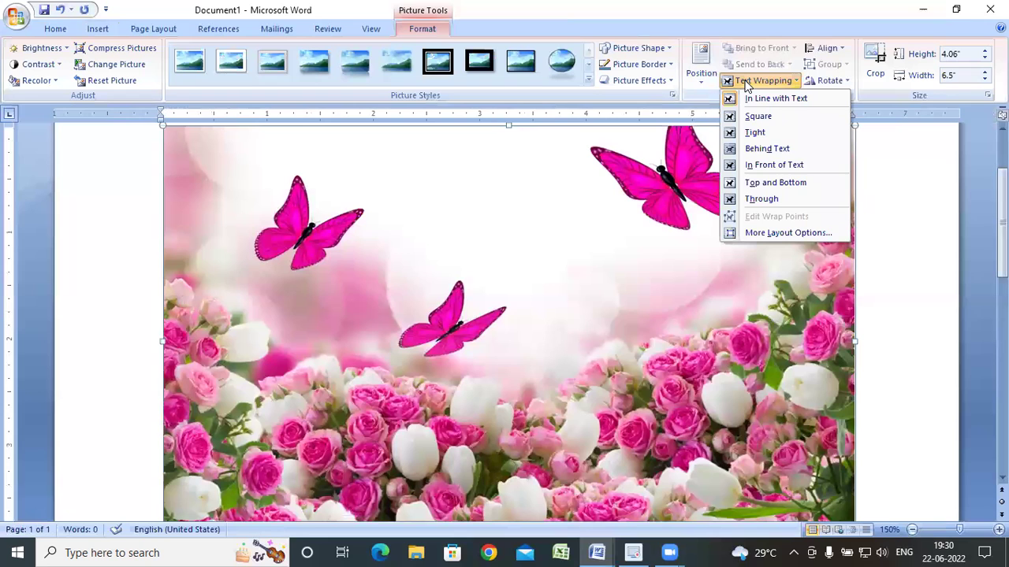
click(794, 134)
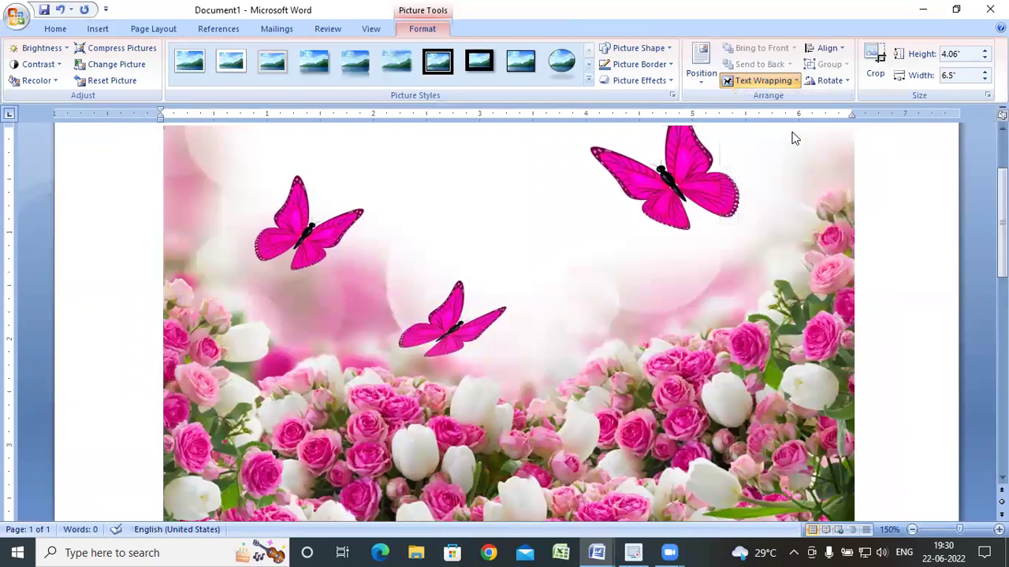
scroll(521, 290, up, 3)
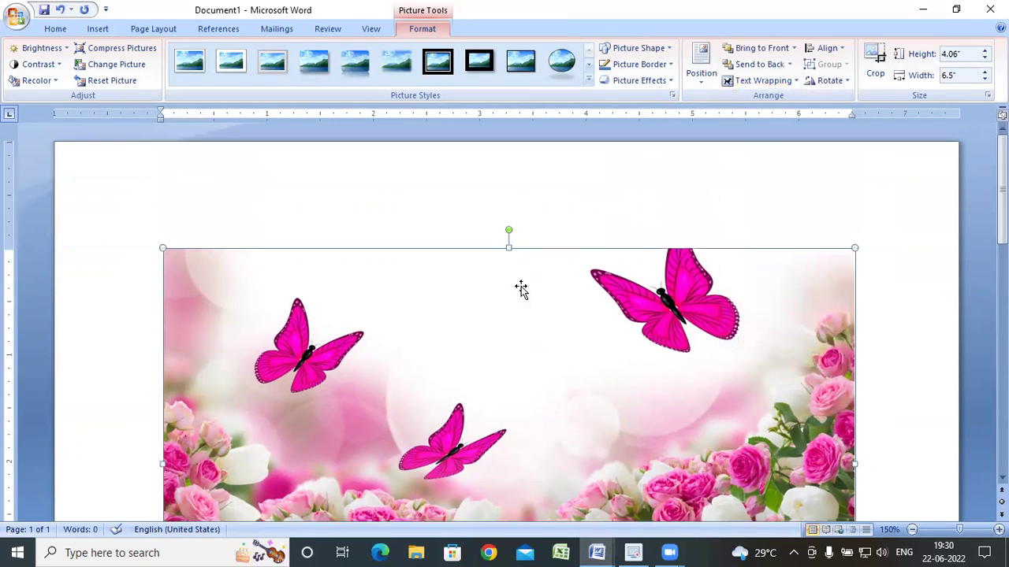
click(911, 530)
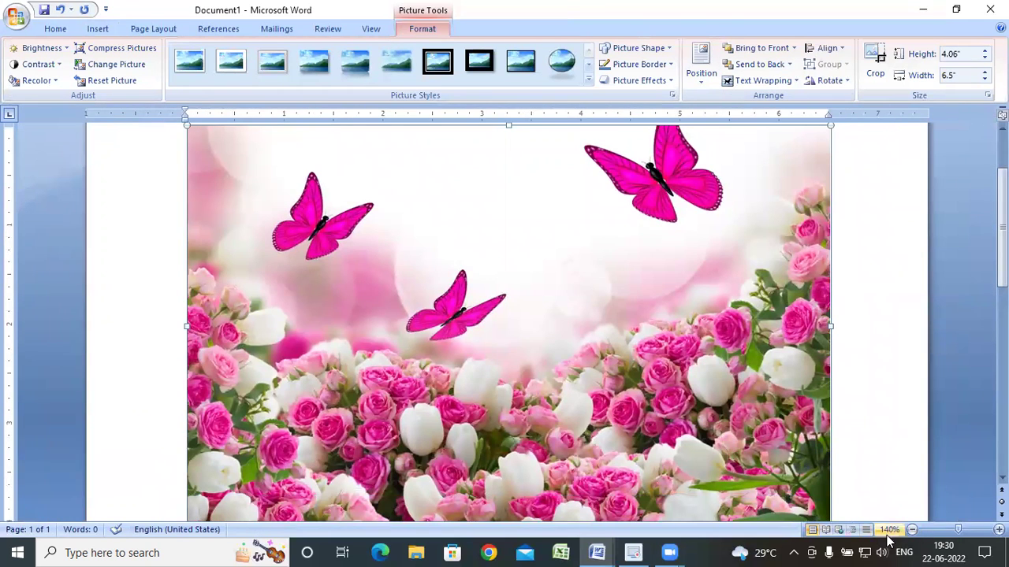
click(912, 530)
scroll(686, 388, down, 3)
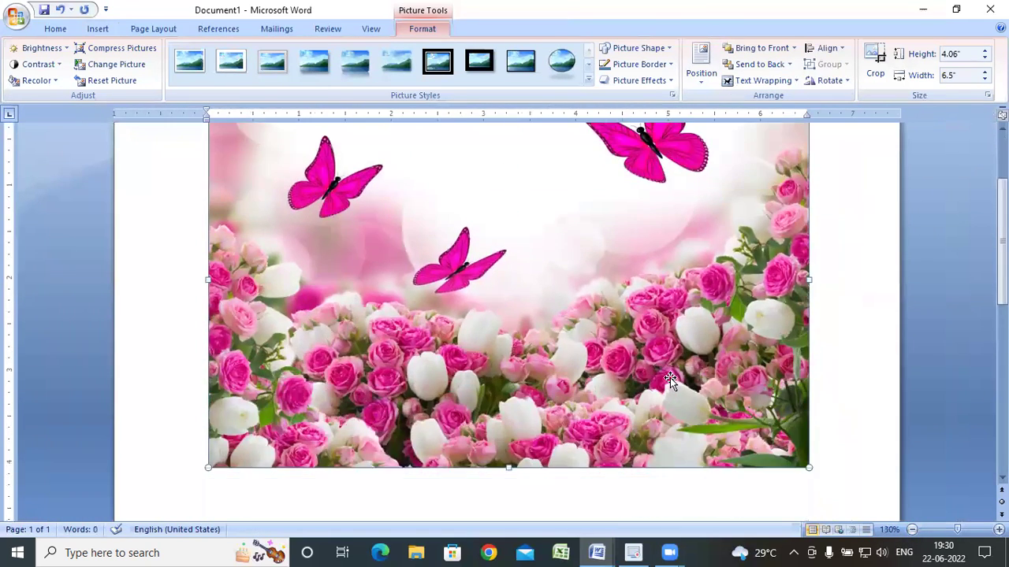
click(670, 378)
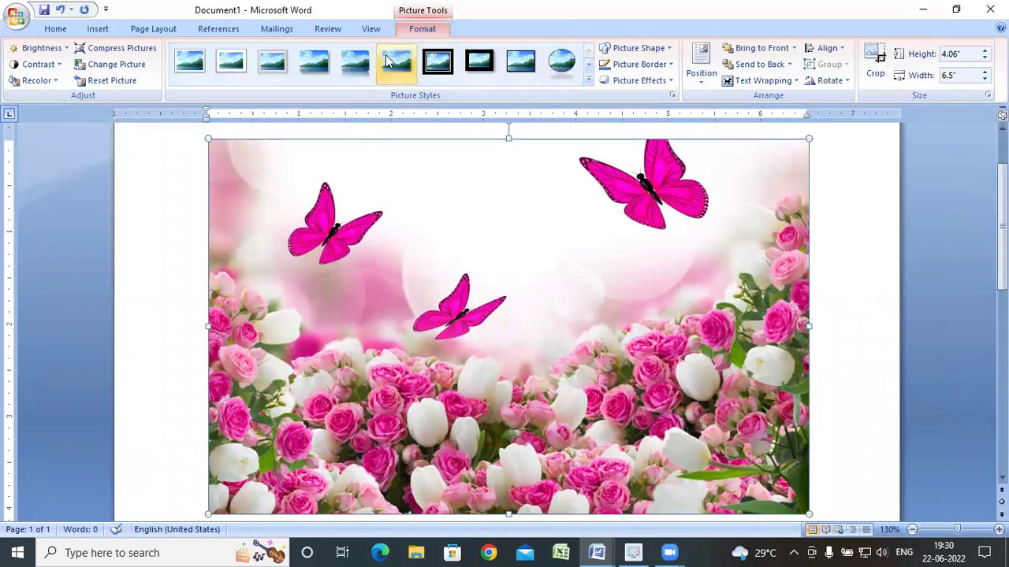
click(48, 49)
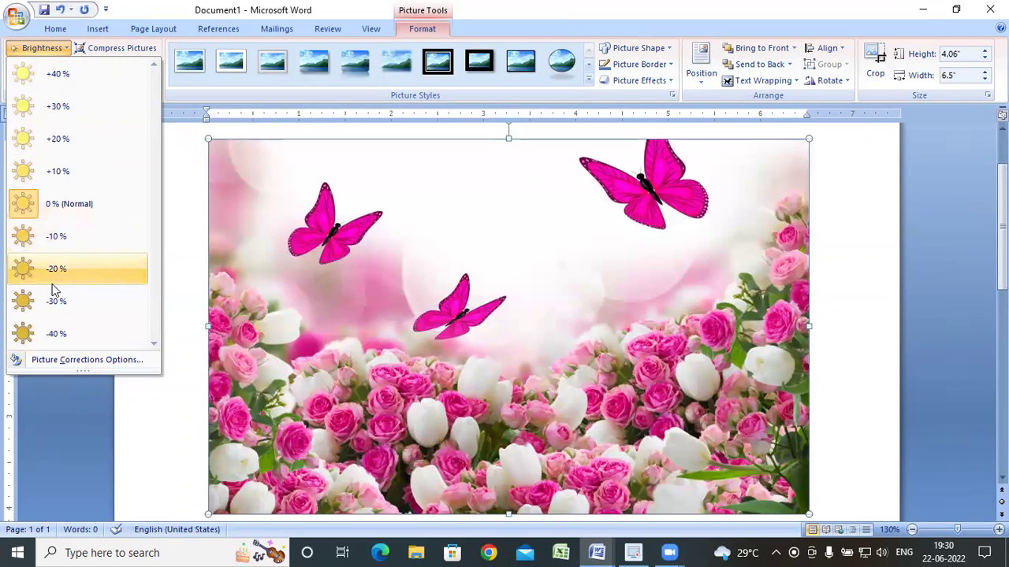
Set the rose picture's brightness to -20% and its contrast to +20%.
click(51, 277)
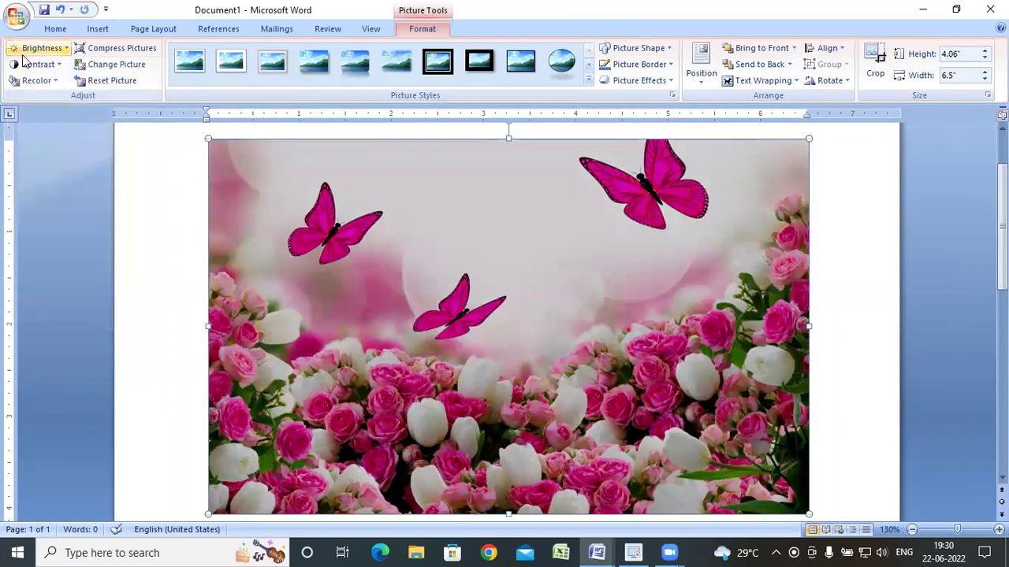
click(33, 64)
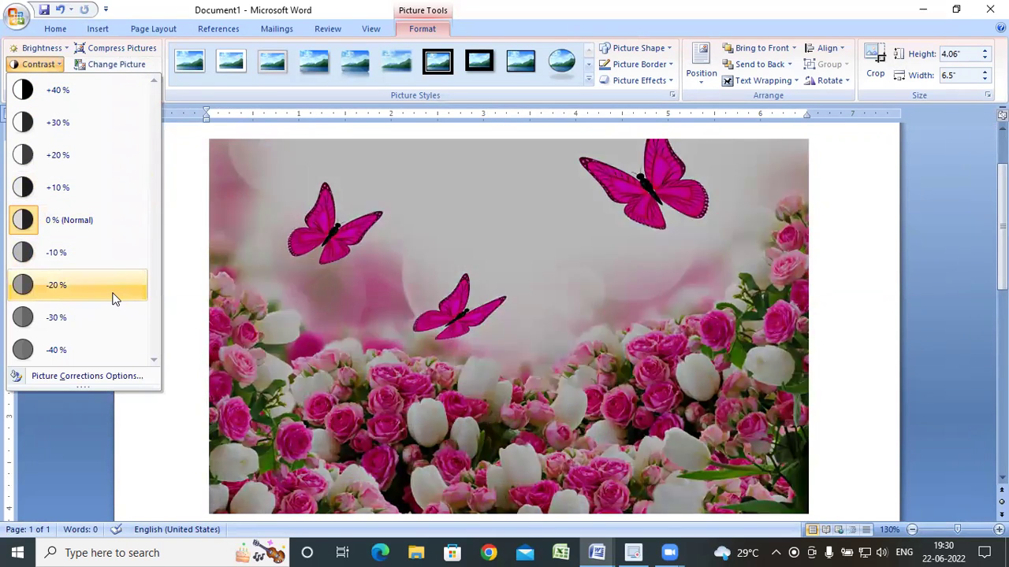
click(99, 155)
click(35, 79)
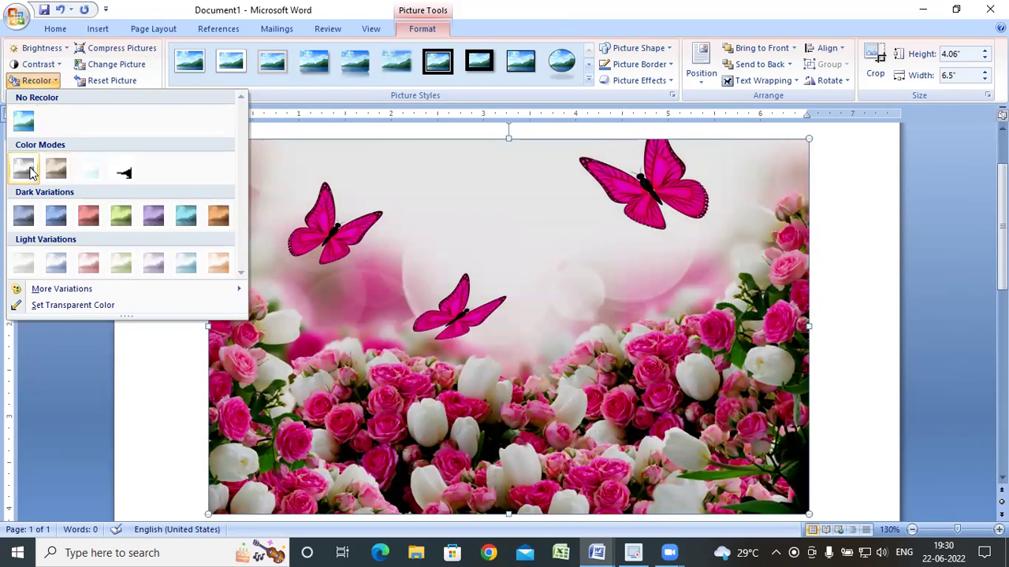
Try the Grayscale, Washout and Black and White recolour modes on the picture.
click(24, 172)
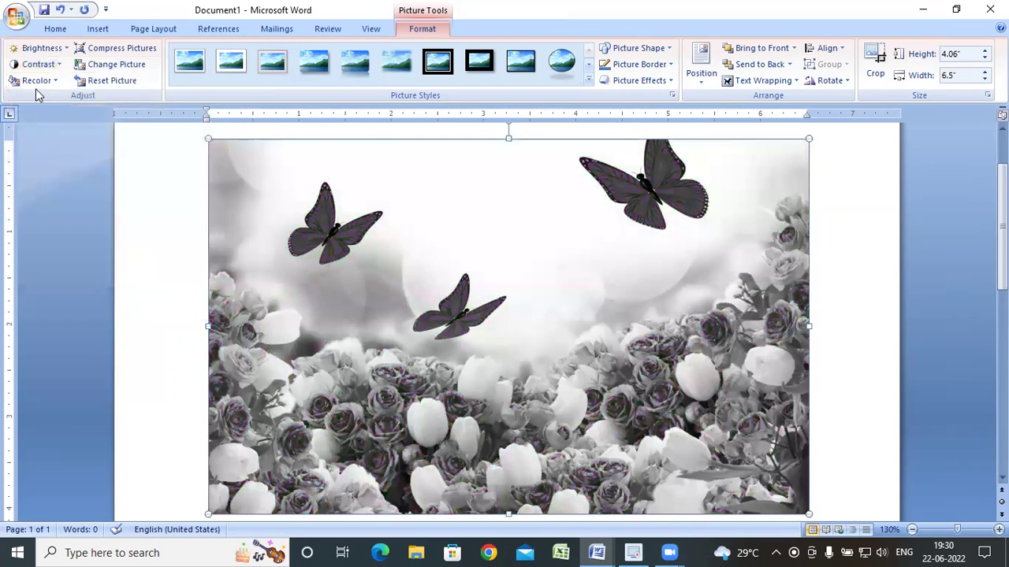
click(35, 83)
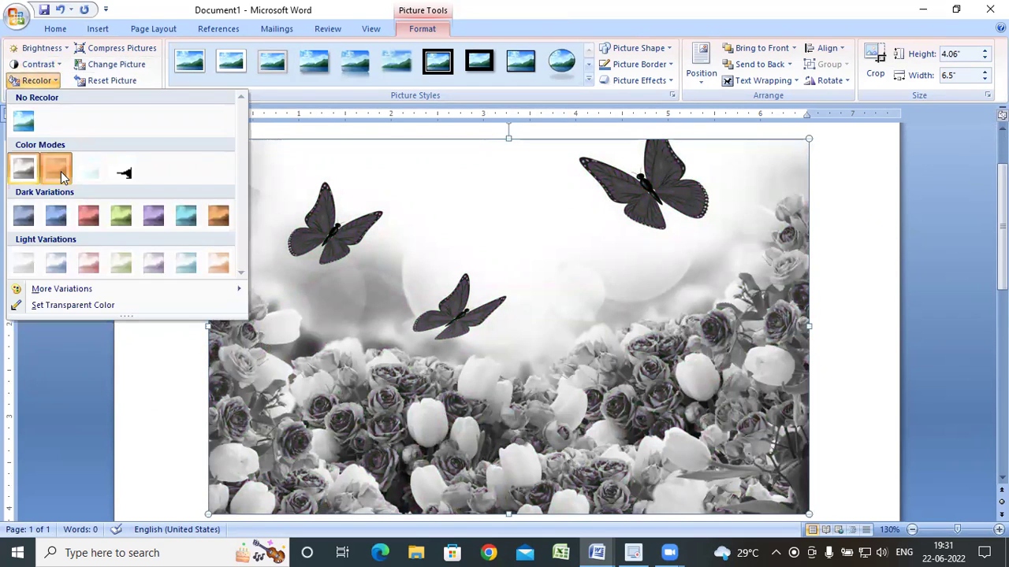
key(Escape)
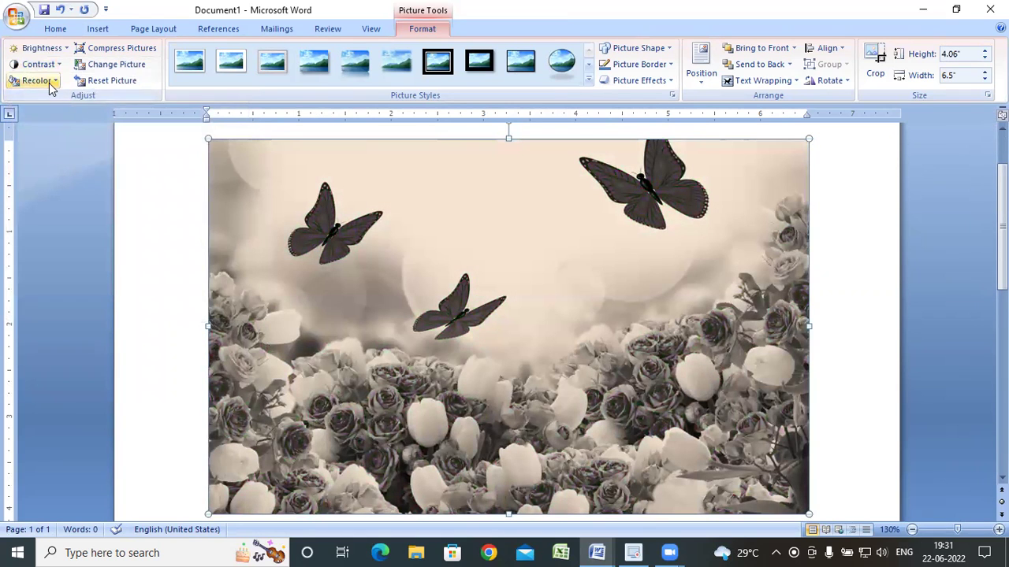
click(39, 81)
click(91, 170)
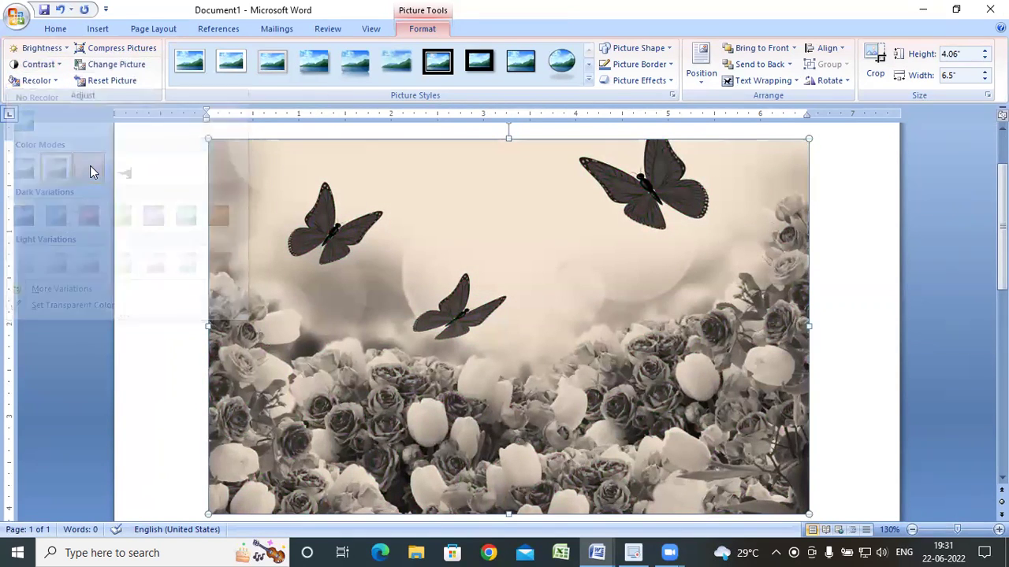
click(33, 80)
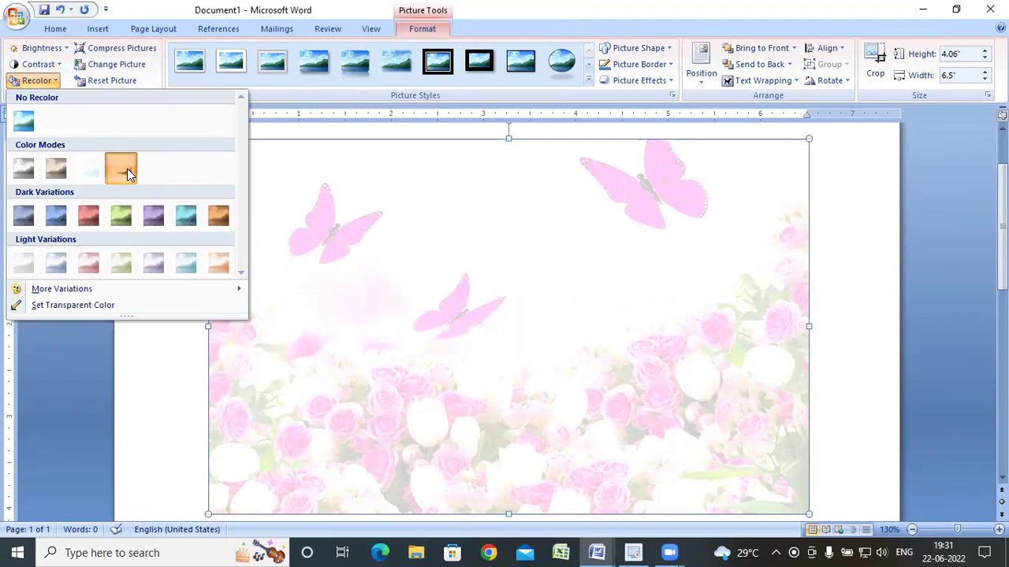
key(Escape)
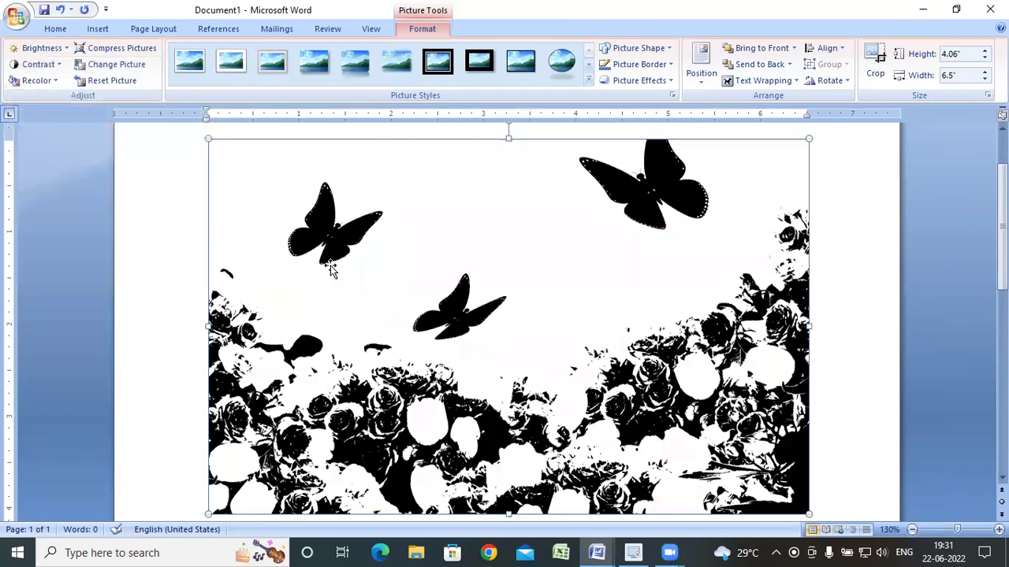
click(33, 81)
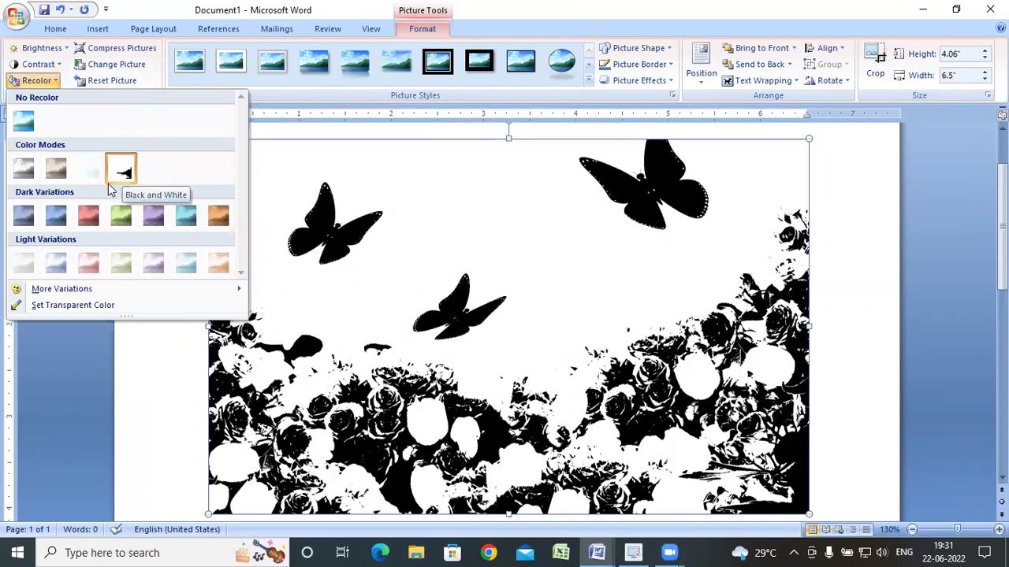
Try the Dark Variations recolours, settling on the dark red tint so the picture looks pink.
click(32, 214)
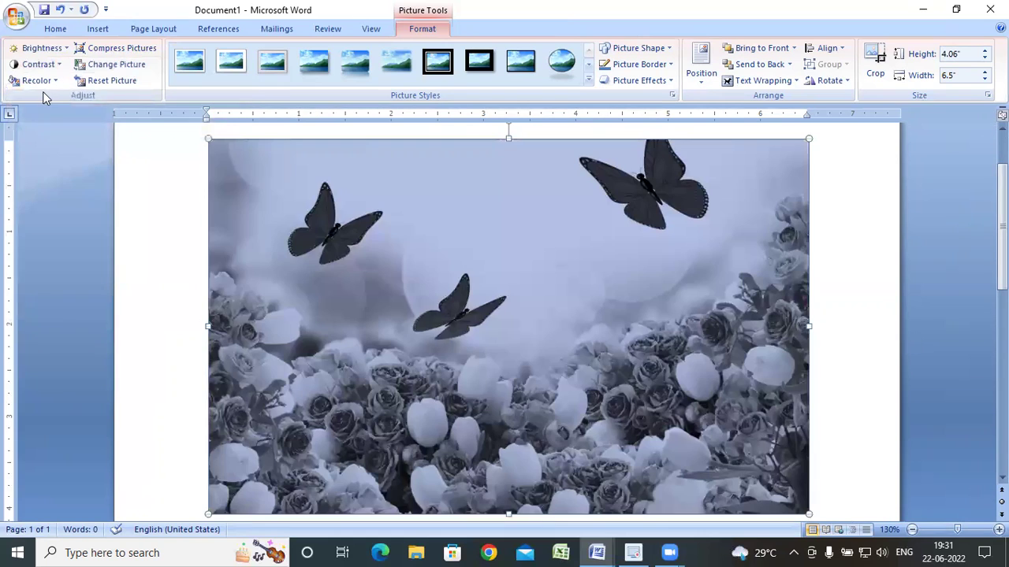
click(46, 83)
click(55, 216)
click(38, 84)
click(91, 217)
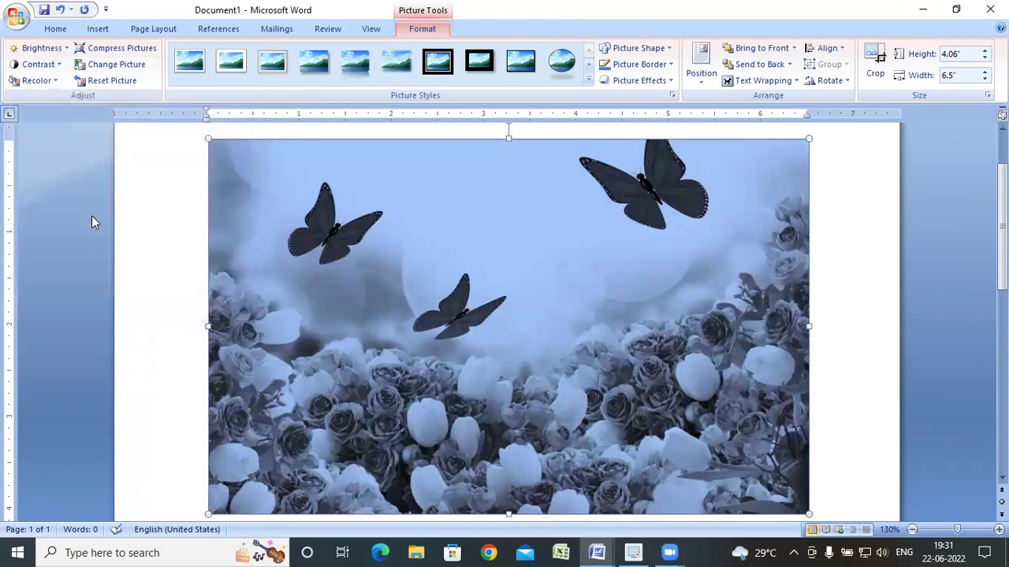
click(47, 81)
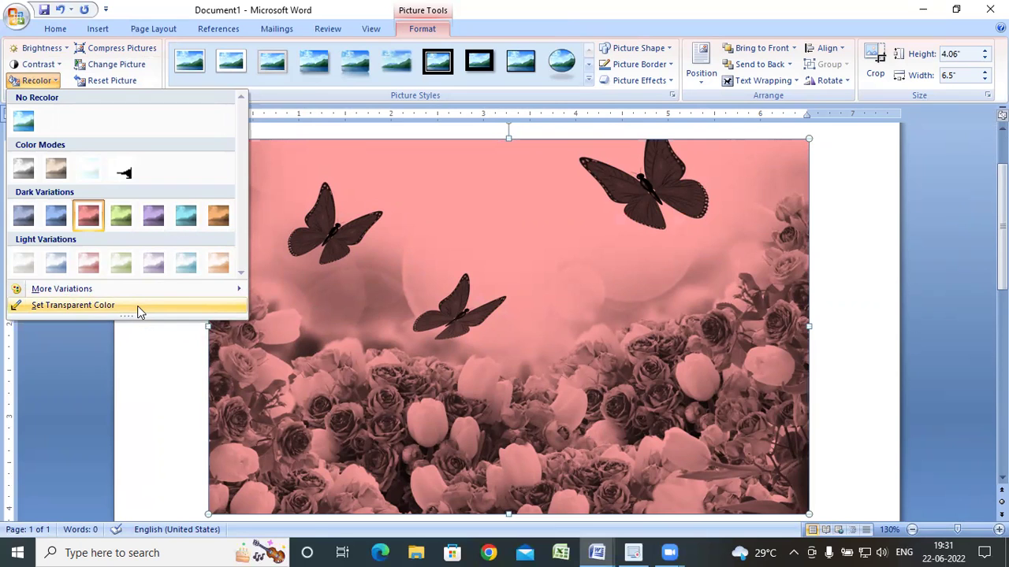
click(140, 308)
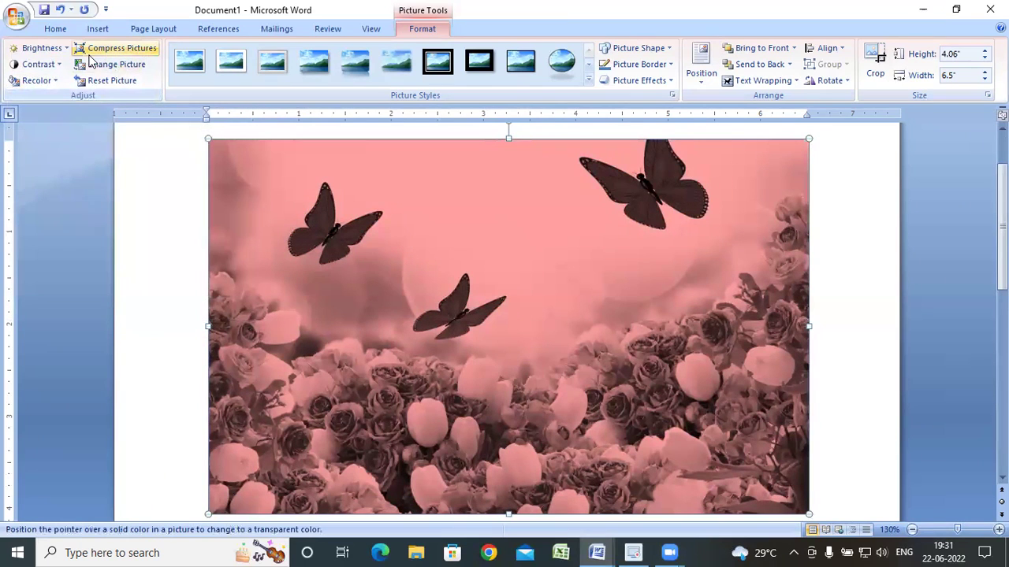
Reset the picture, then replace it with the nt14-02 ISP data-modulation image.
click(127, 83)
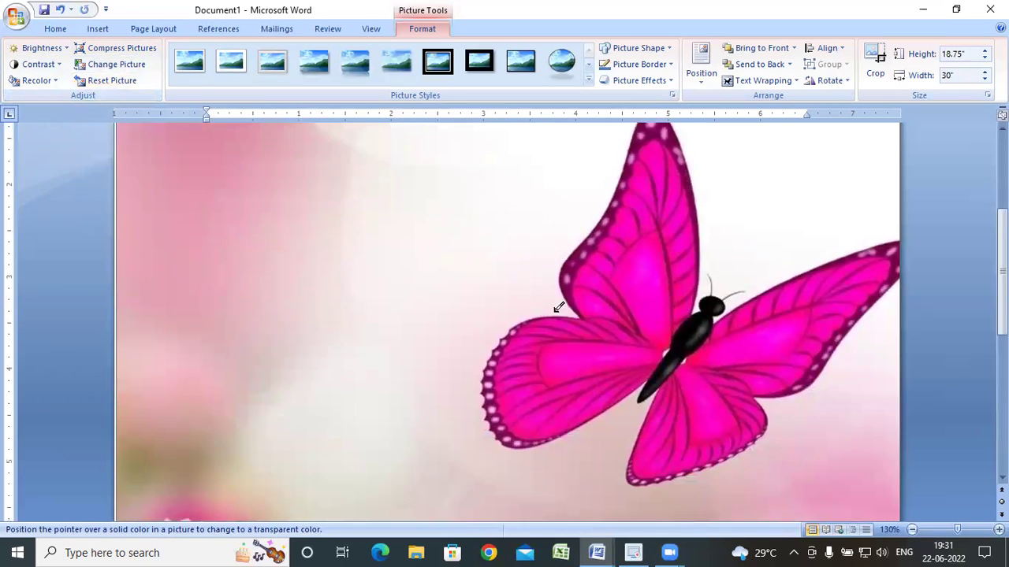
scroll(559, 307, down, 1)
scroll(559, 307, up, 4)
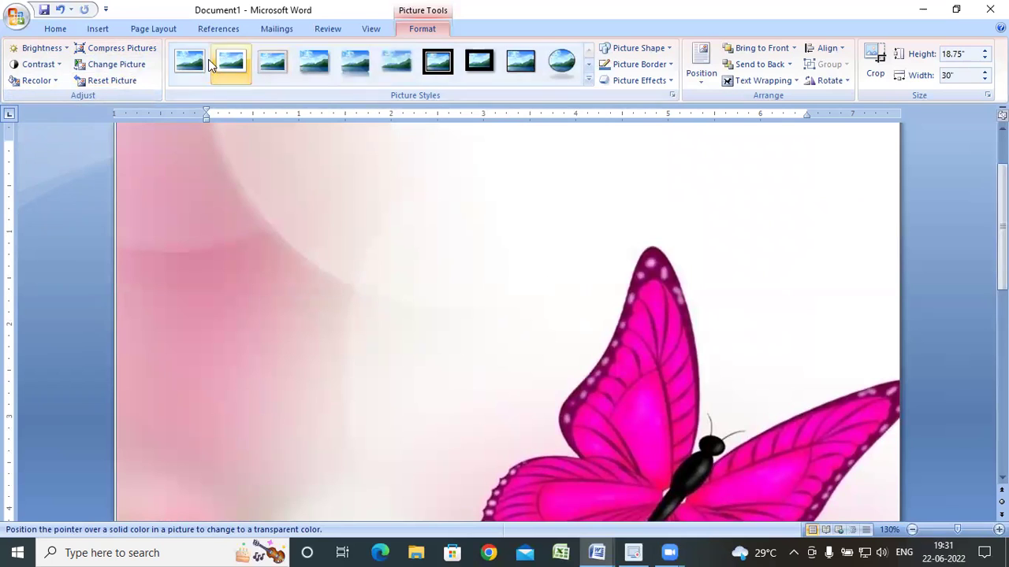
click(116, 65)
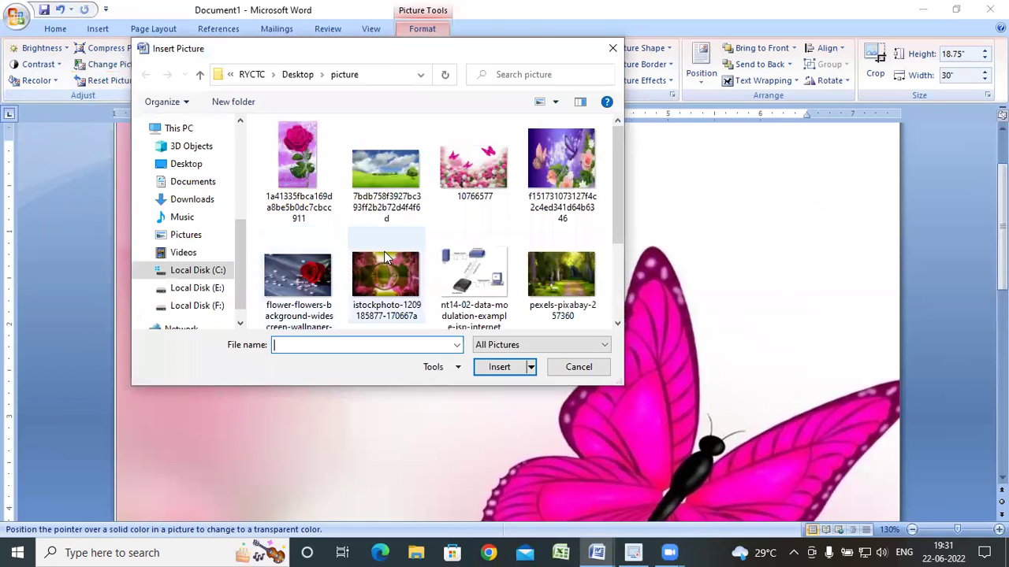
click(472, 276)
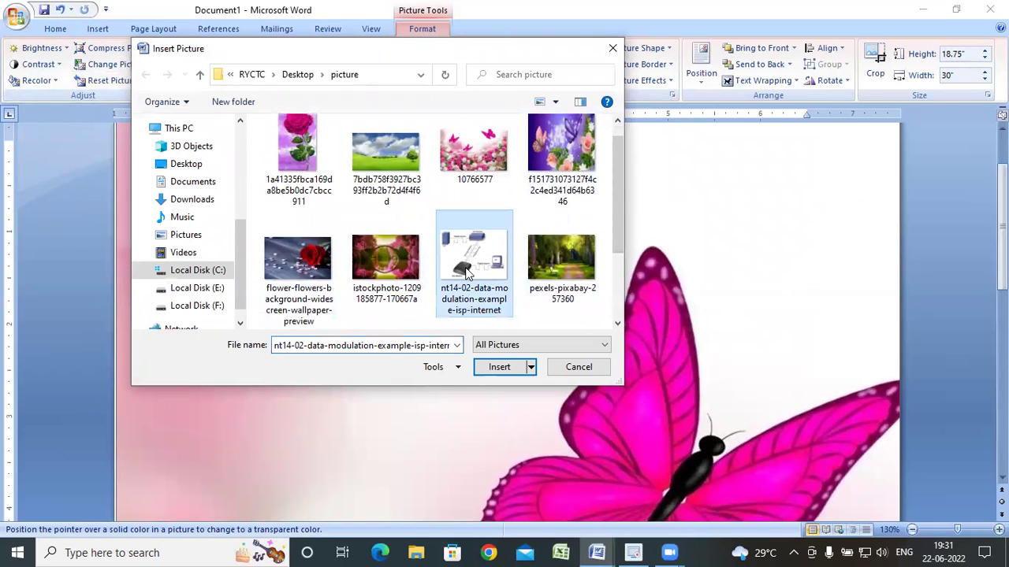
click(493, 367)
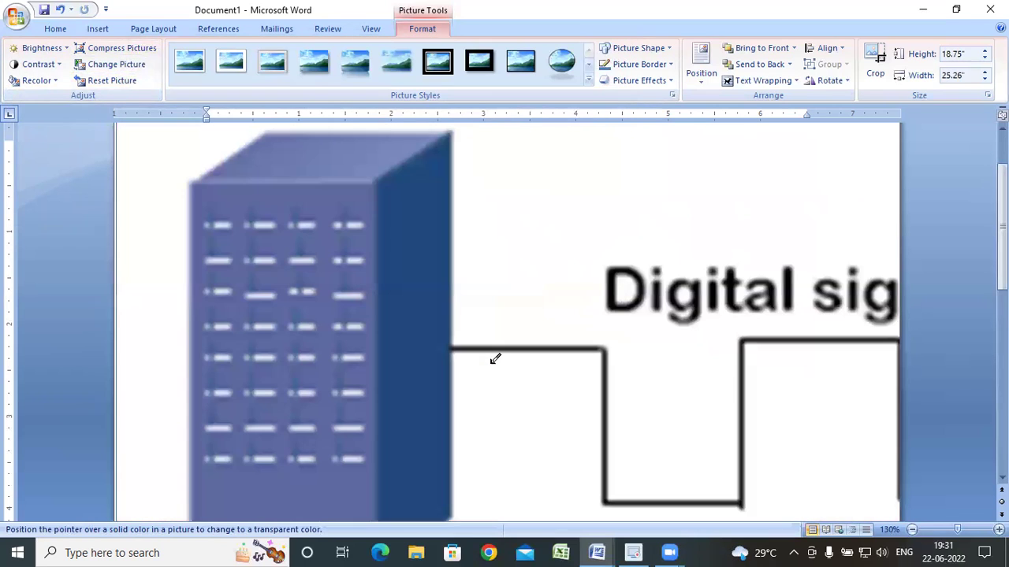
Zoom out to the whole diagram, try Set Transparent Color on it, then delete it.
click(912, 530)
click(912, 530)
click(912, 530)
click(912, 530)
click(912, 530)
click(912, 529)
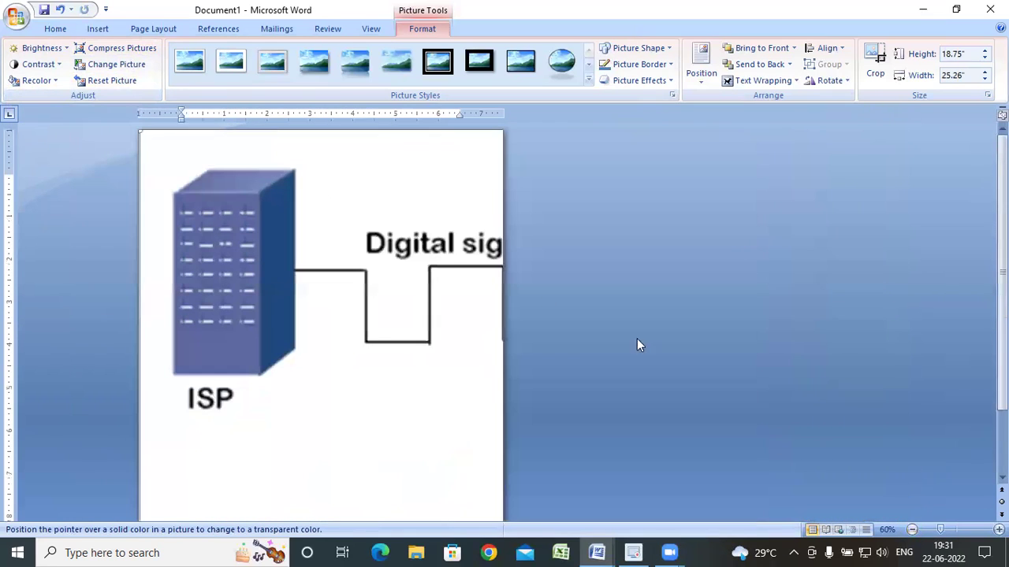
click(416, 275)
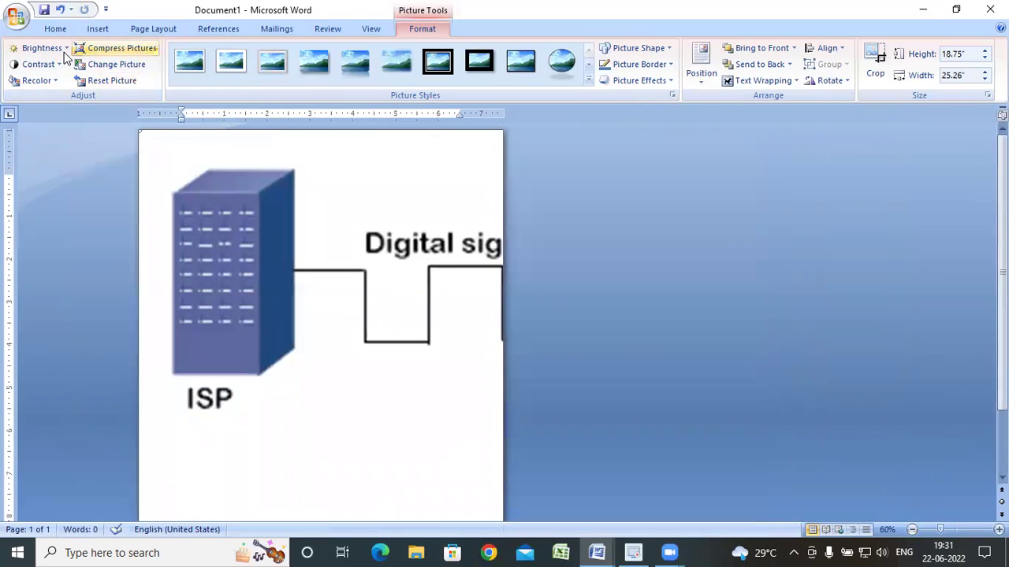
click(51, 81)
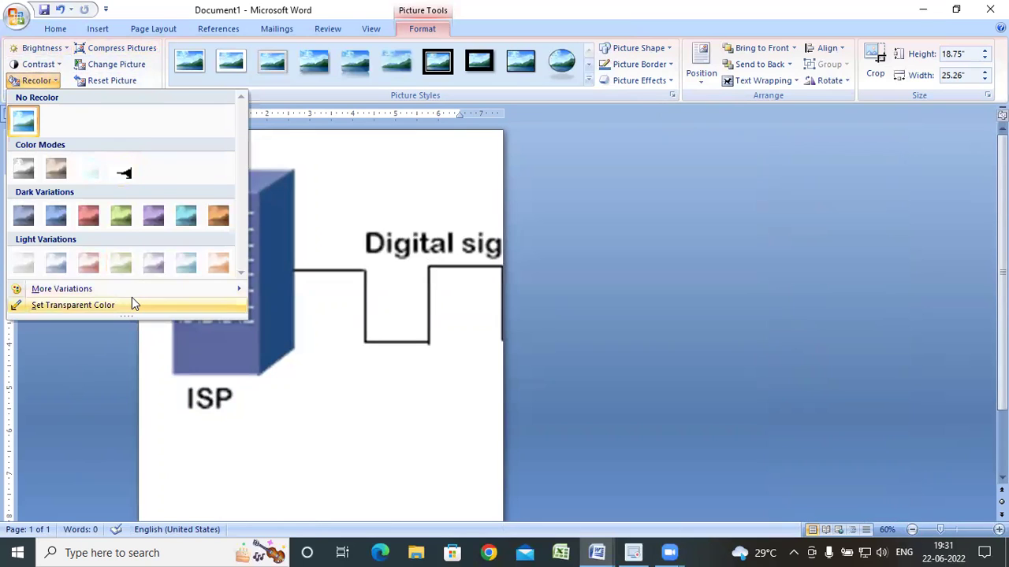
click(132, 300)
click(342, 222)
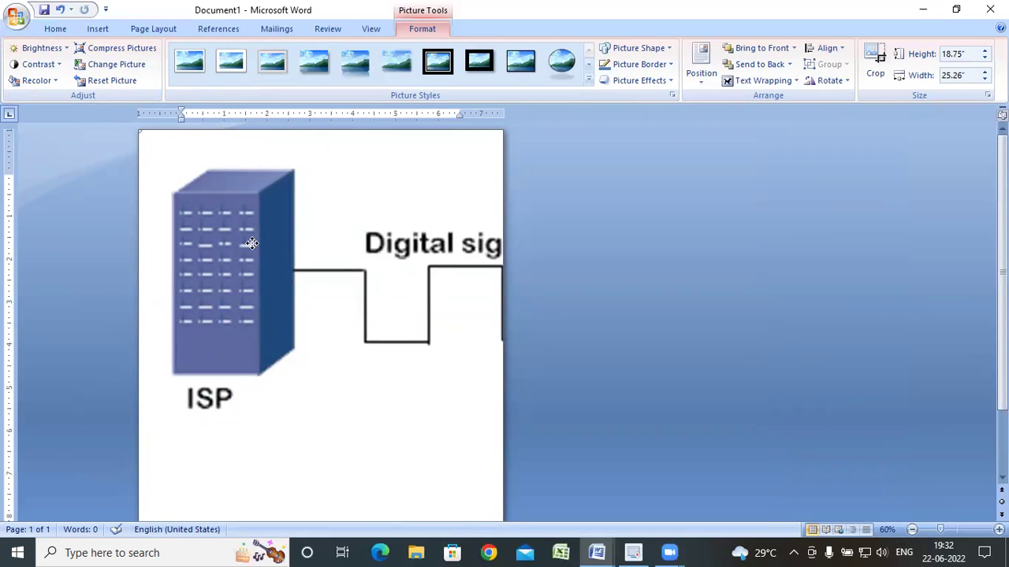
key(Delete)
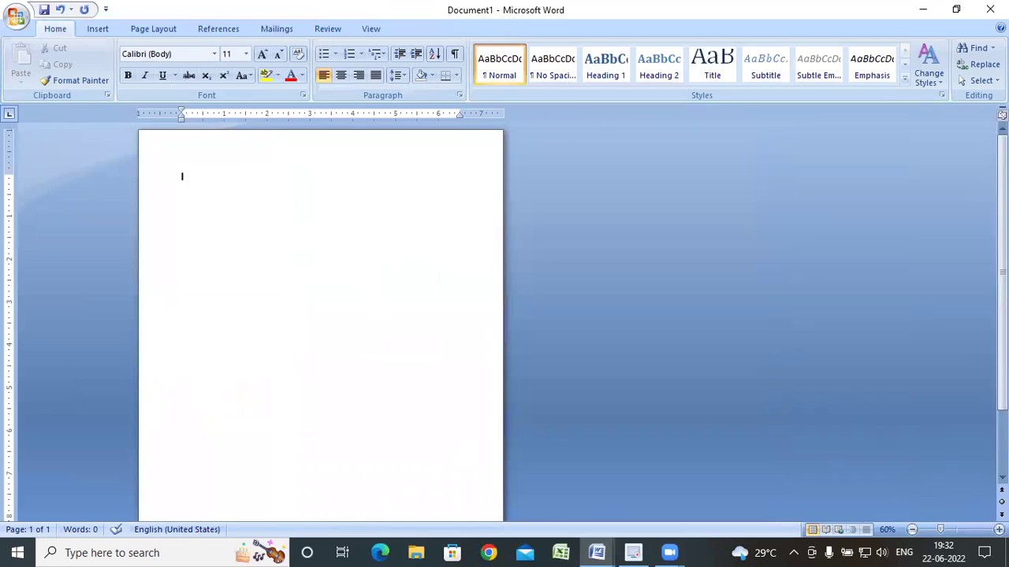
Insert the slide_6 modem, telephone poles and computer diagram from the picture folder.
ctrl+scroll(504, 315, up, 8)
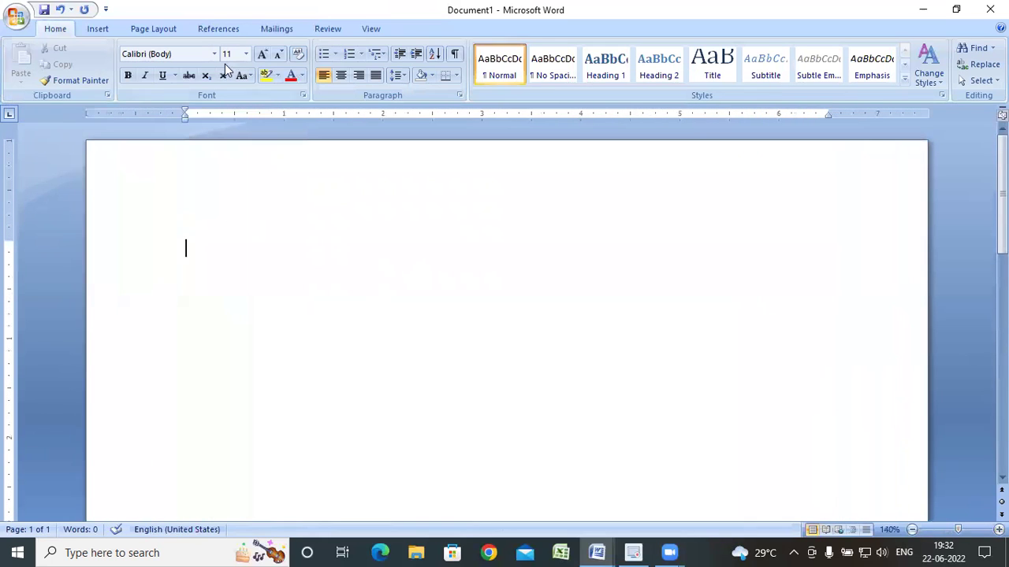
click(97, 28)
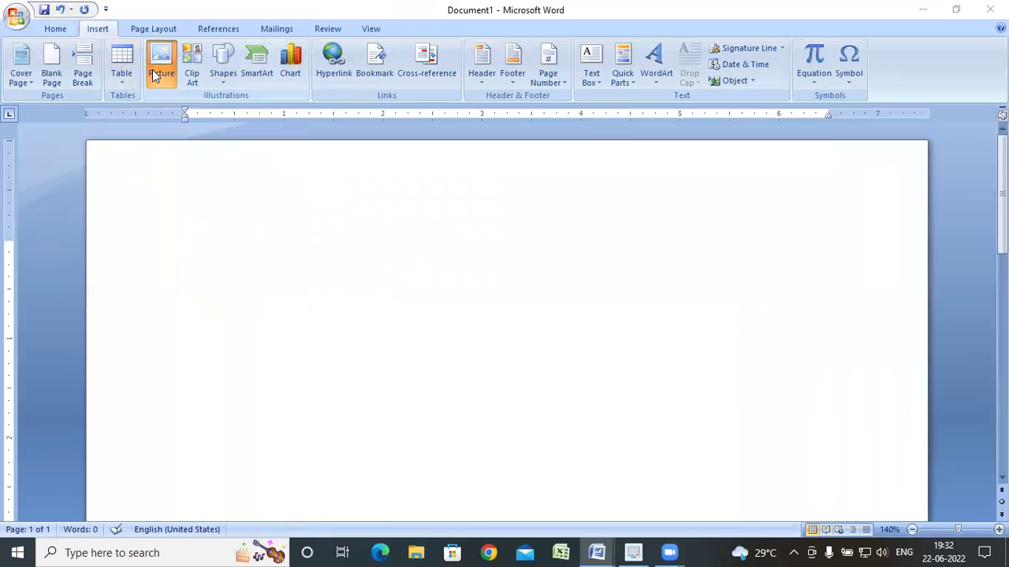
click(155, 75)
drag(618, 178, 618, 252)
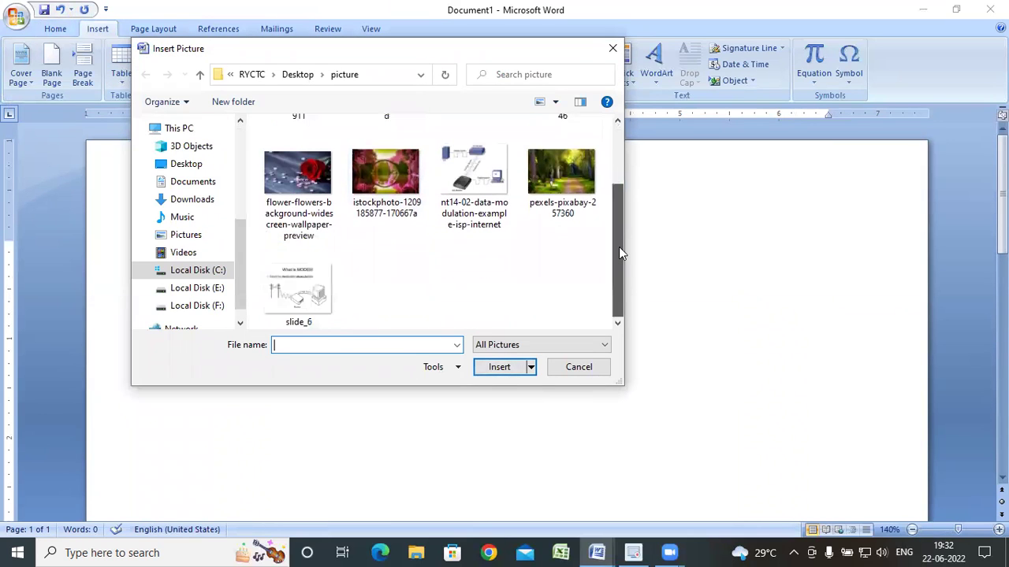
click(298, 292)
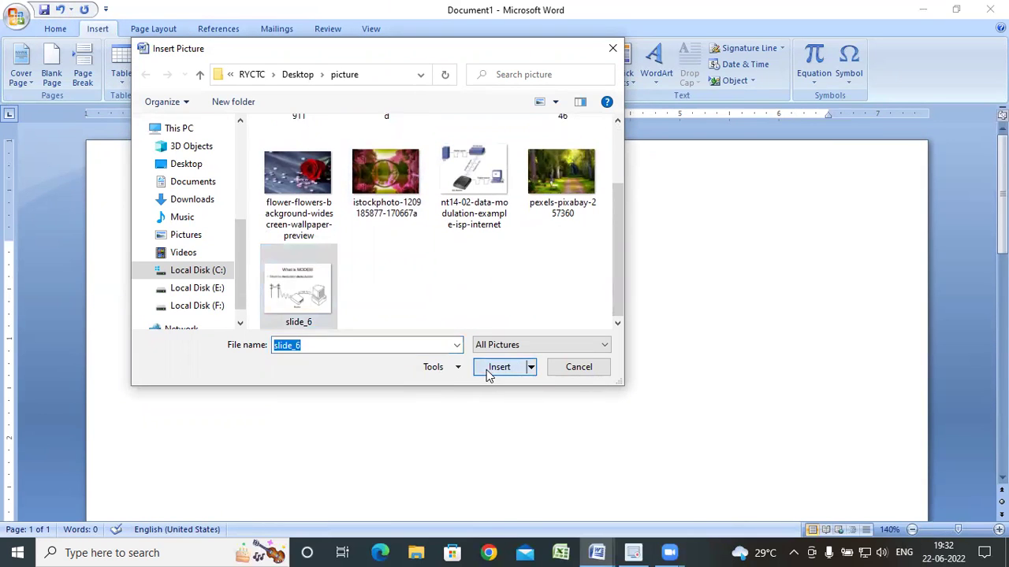
click(486, 370)
scroll(530, 331, down, 5)
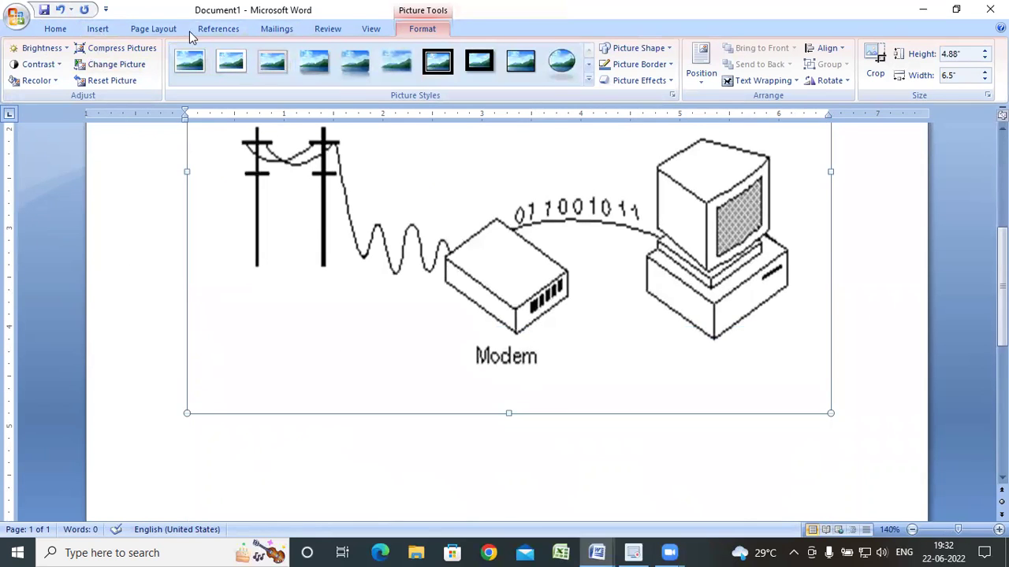
Draw a text box below the Modem label containing 'ftredgfdcghbfcvhbcv'.
click(98, 30)
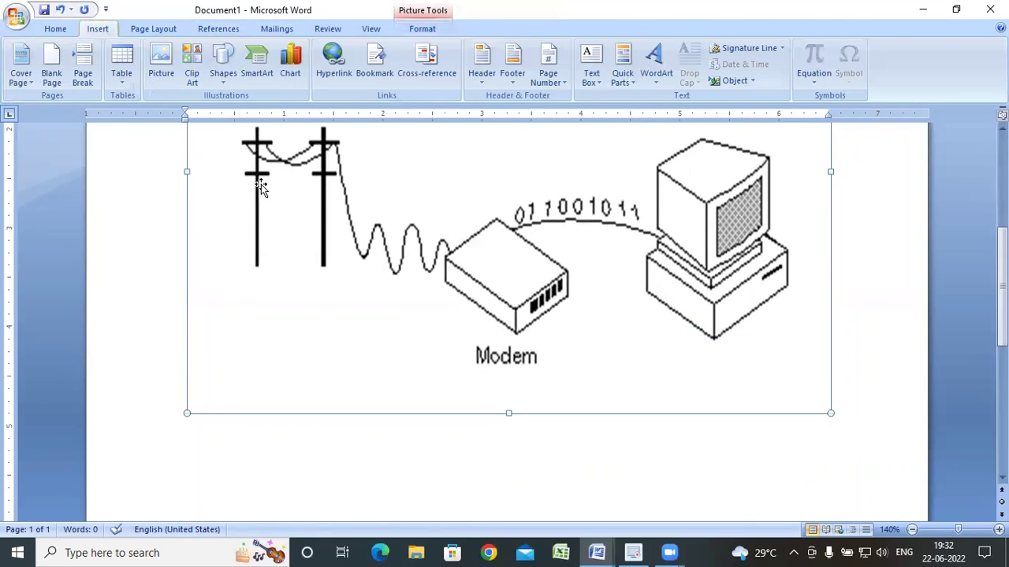
click(224, 72)
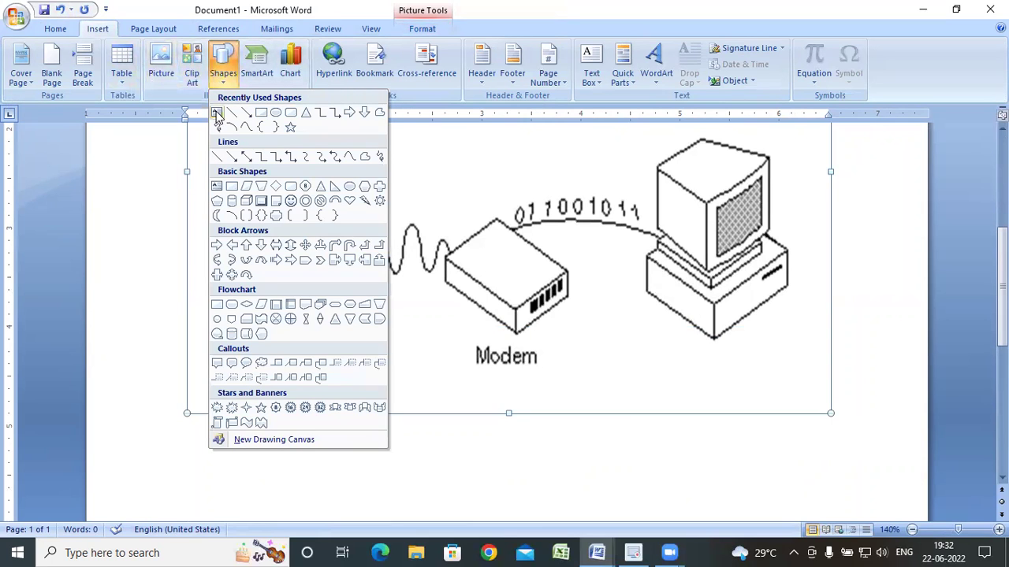
click(217, 113)
drag(289, 376, 537, 497)
text(ftredgfdcghbfcvhbcv)
Reposition the text box over the modem drawing, settling it lower and to the left.
click(576, 323)
click(479, 439)
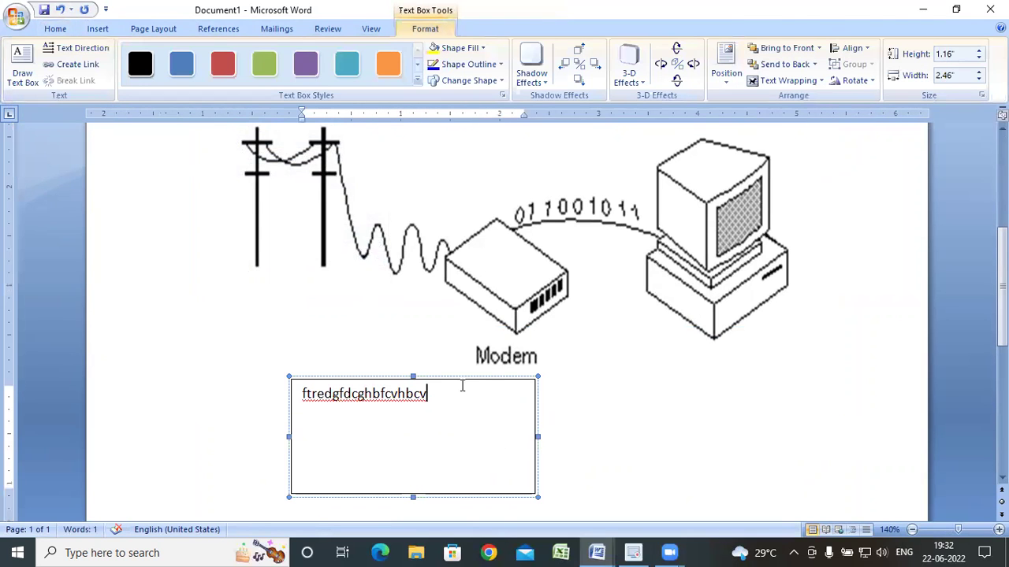
drag(467, 364, 537, 211)
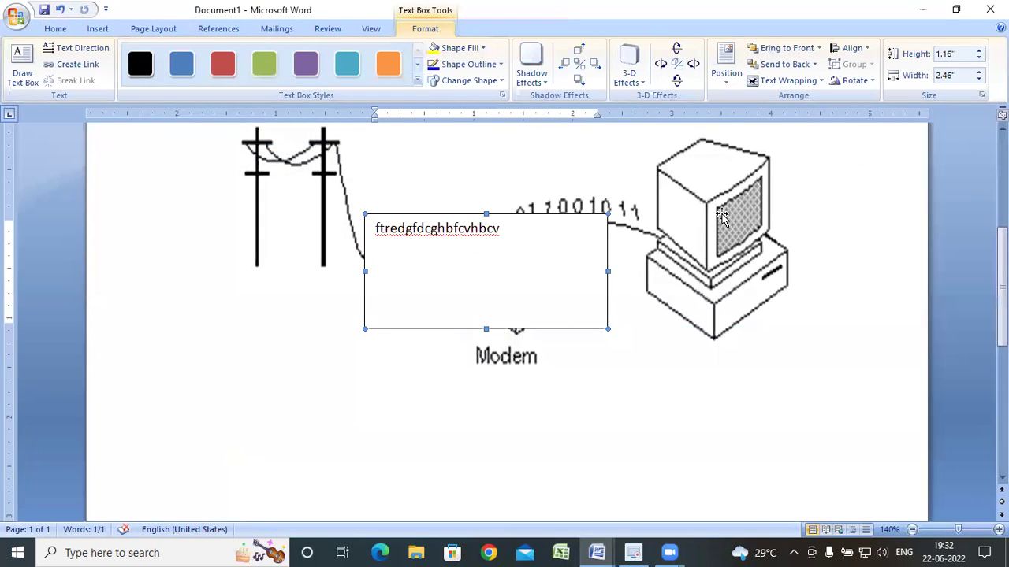
click(546, 249)
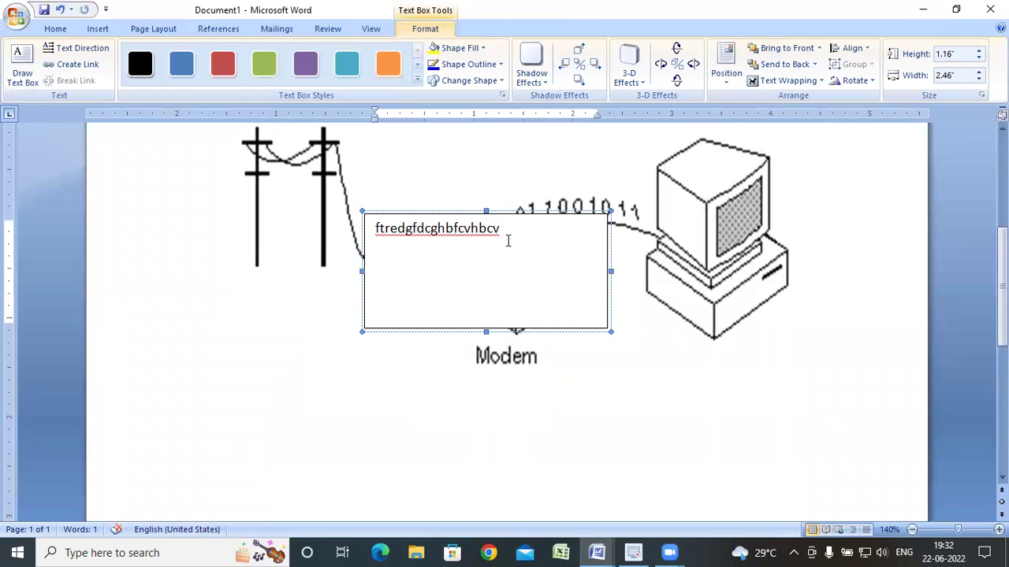
drag(562, 220, 721, 186)
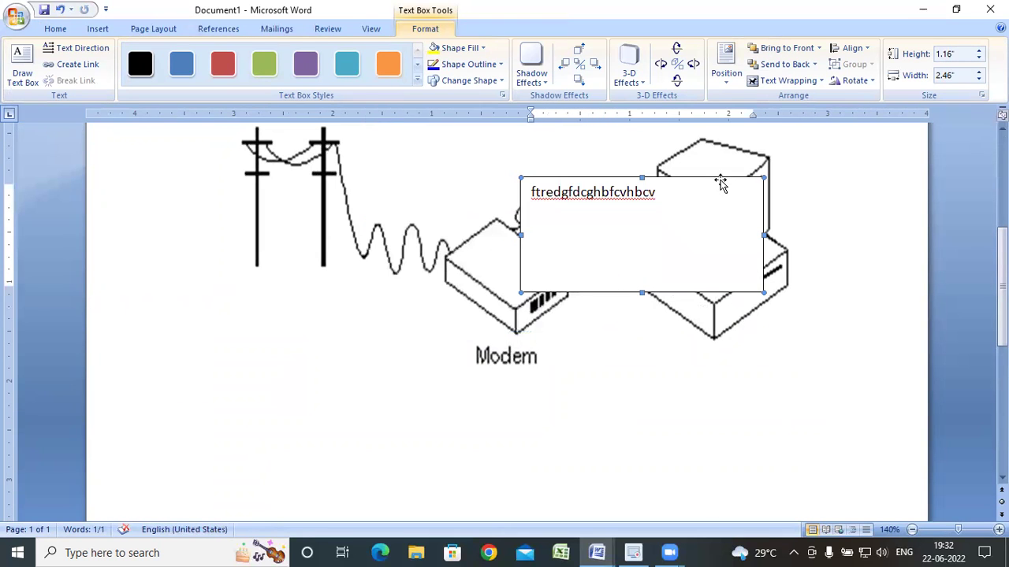
drag(601, 216, 580, 231)
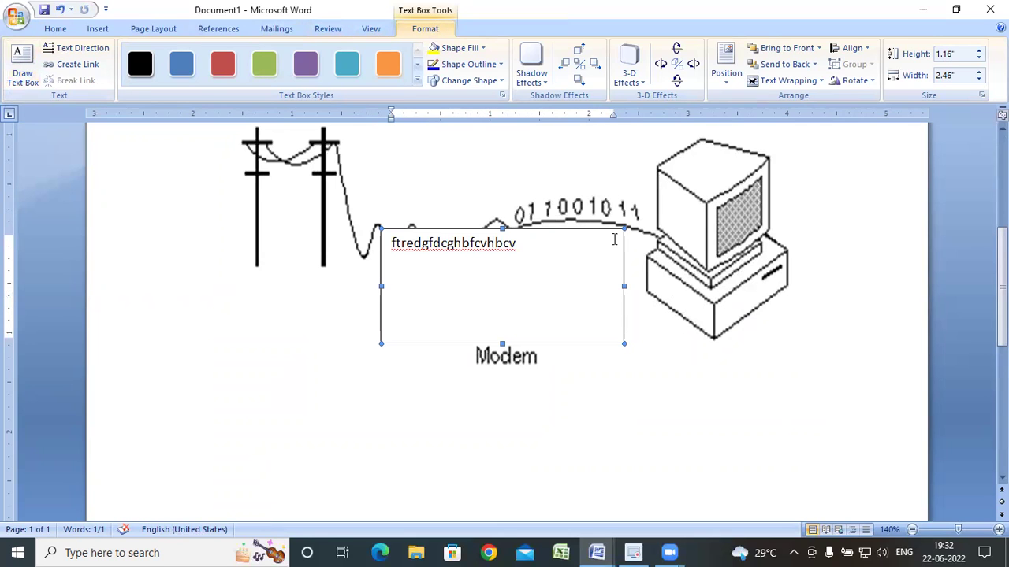
click(519, 289)
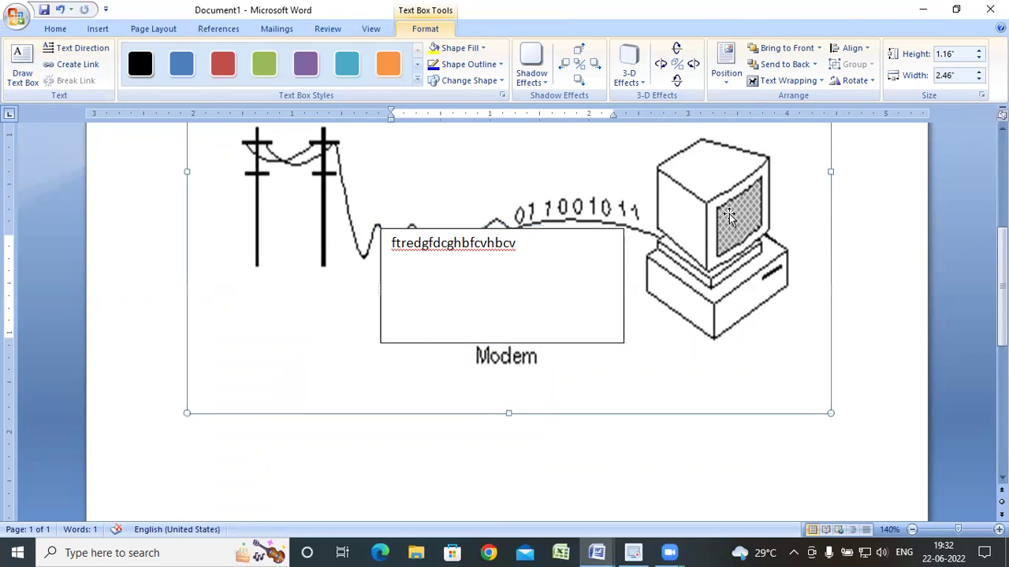
click(578, 234)
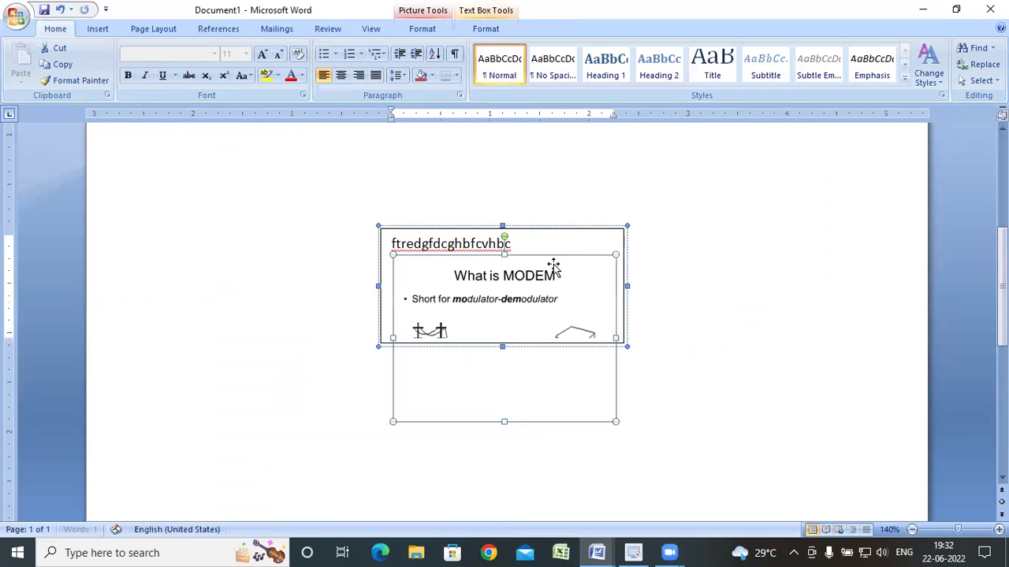
drag(558, 229, 477, 295)
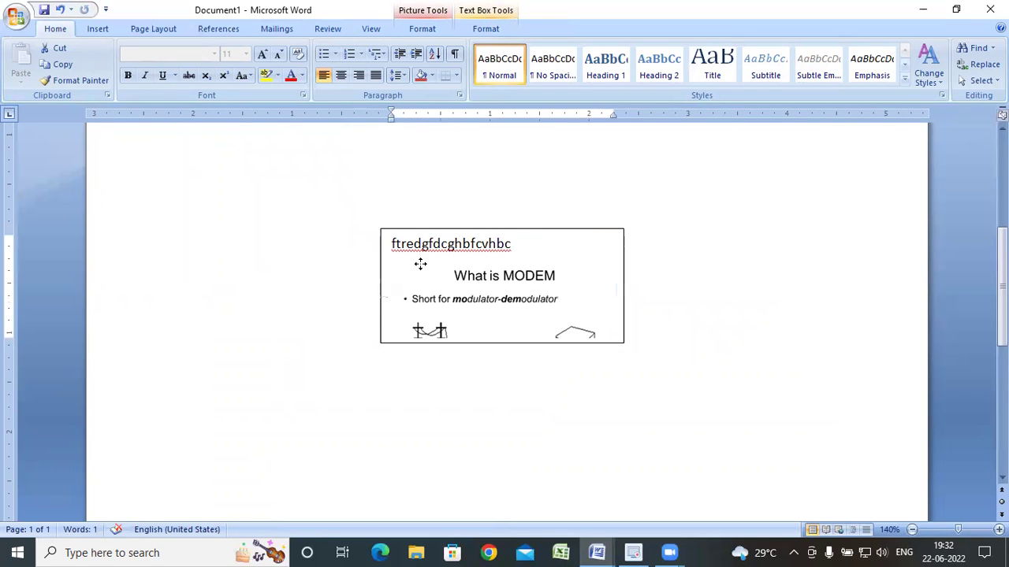
drag(420, 264, 411, 255)
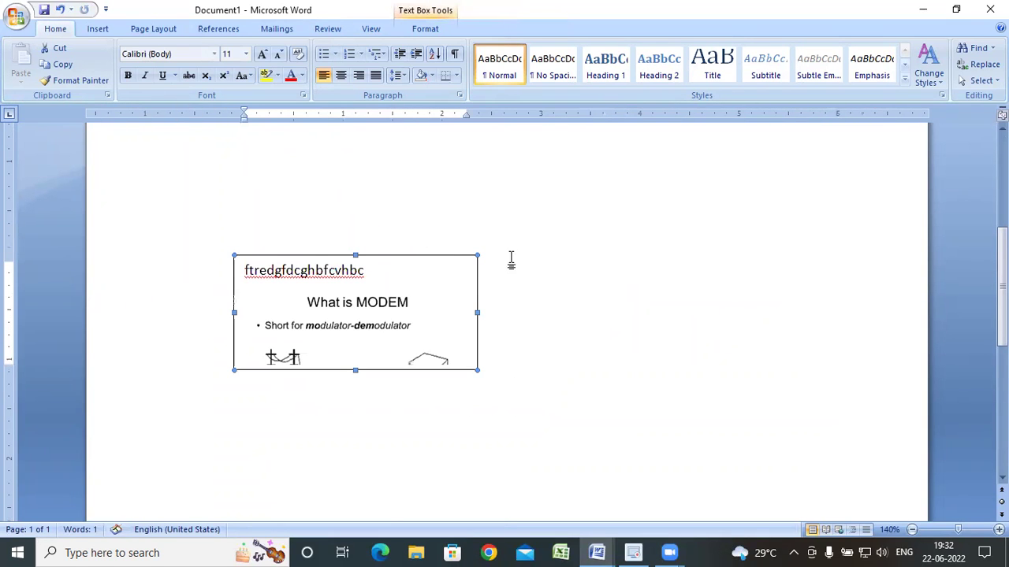
Select the modem diagram picture and show its Picture Tools Format options.
click(400, 286)
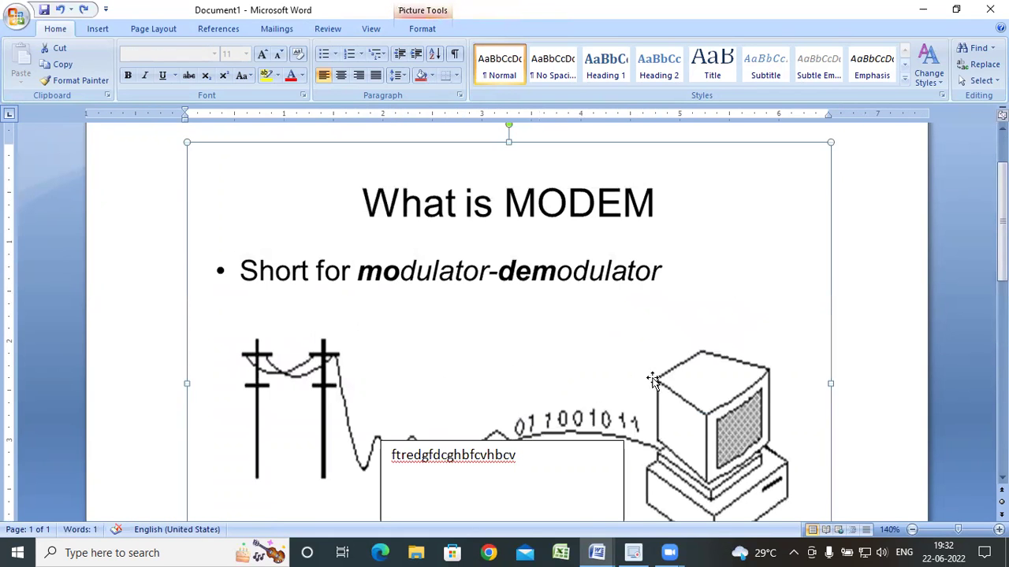
scroll(652, 380, down, 3)
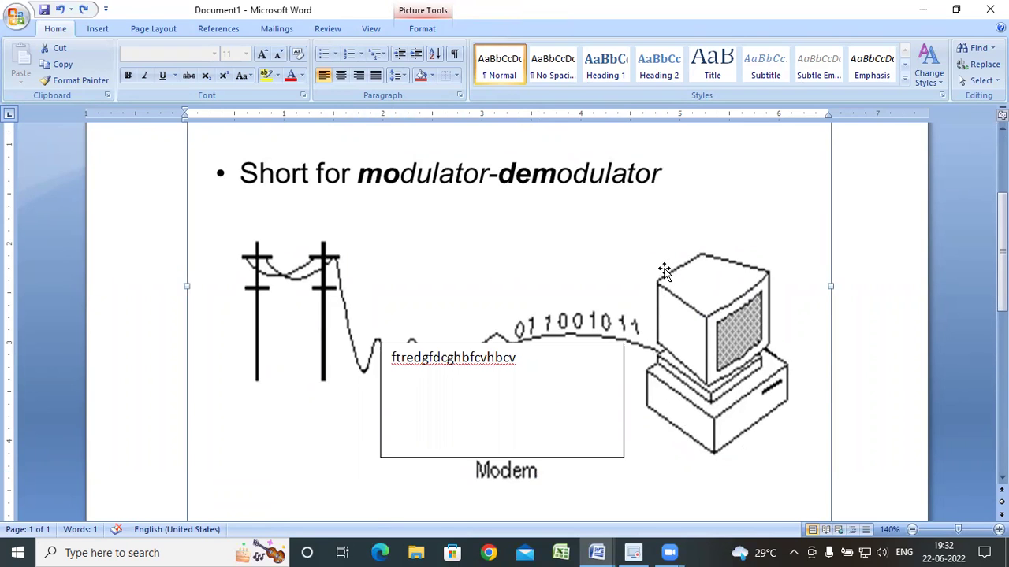
click(426, 30)
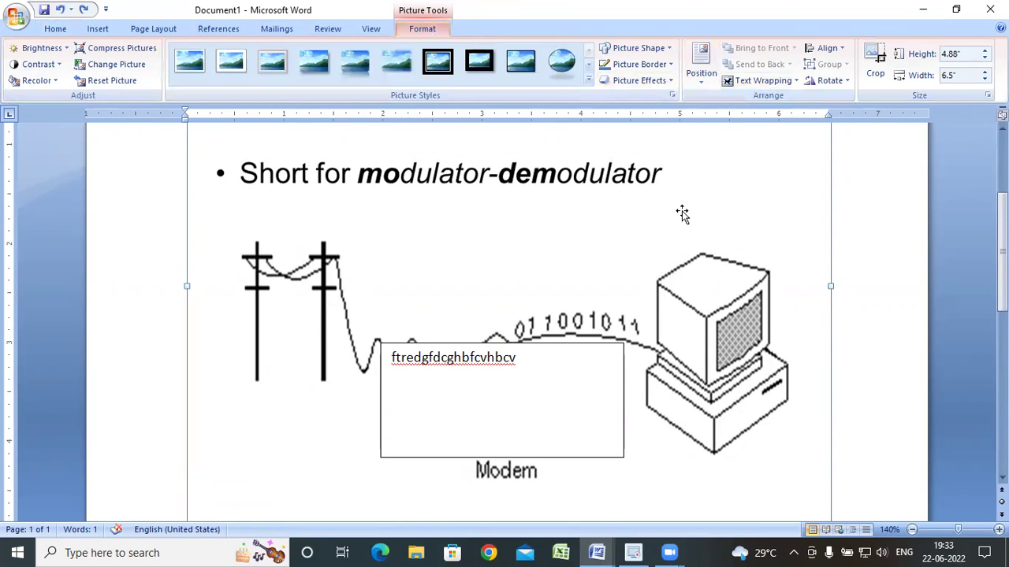
scroll(602, 263, up, 2)
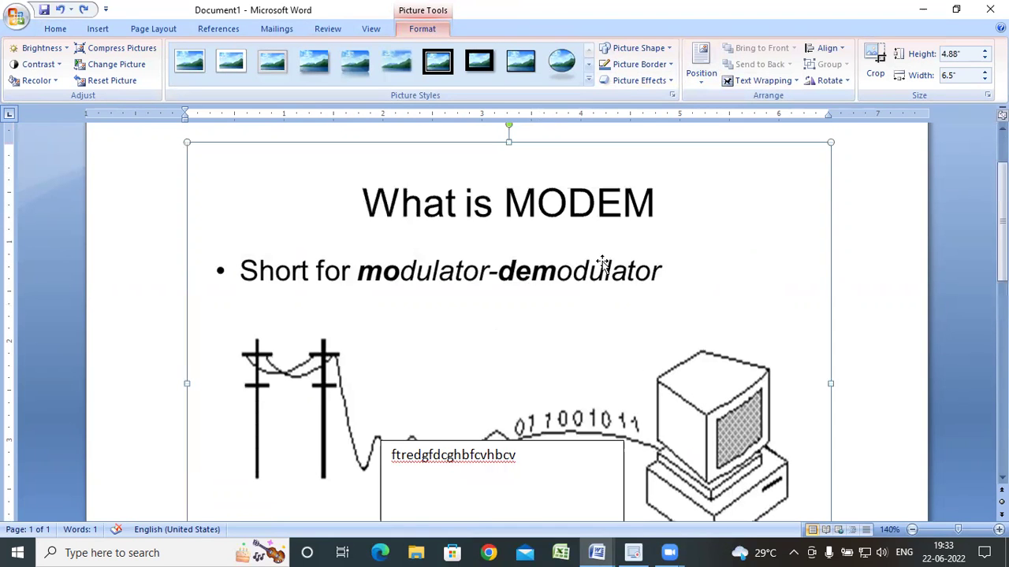
Set the modem diagram's text wrapping to Tight.
click(755, 80)
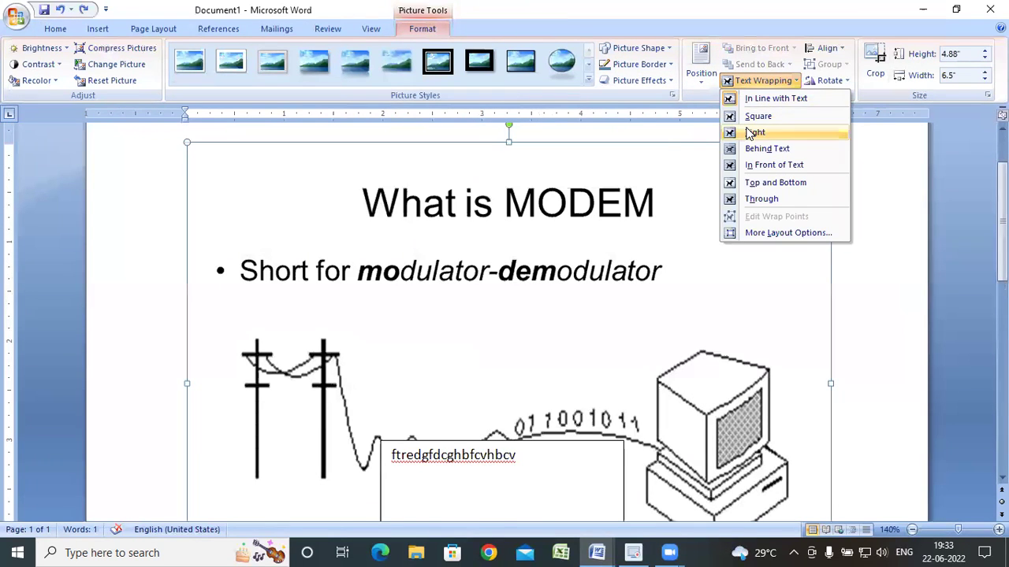
click(752, 132)
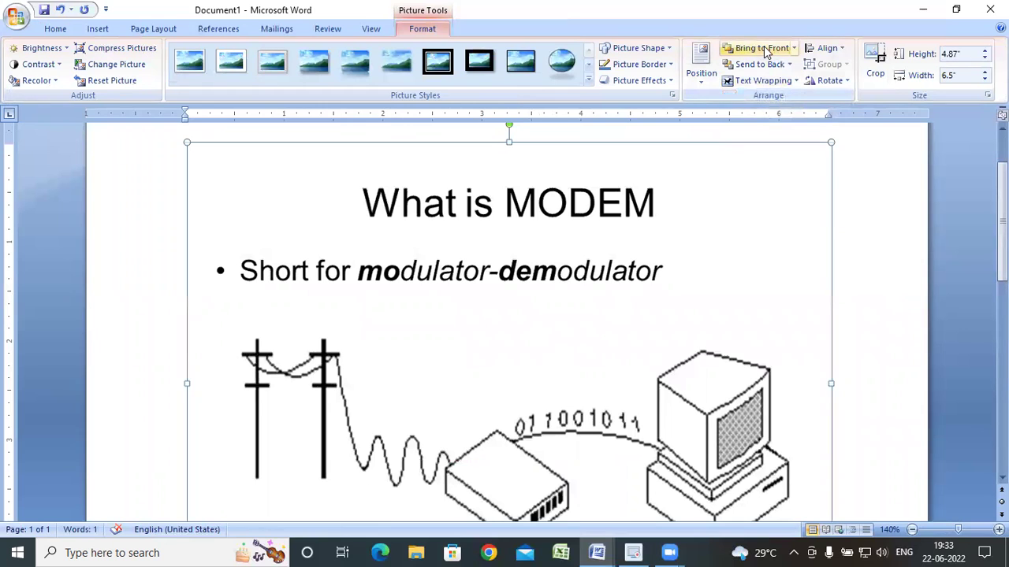
scroll(691, 203, down, 1)
scroll(662, 268, down, 2)
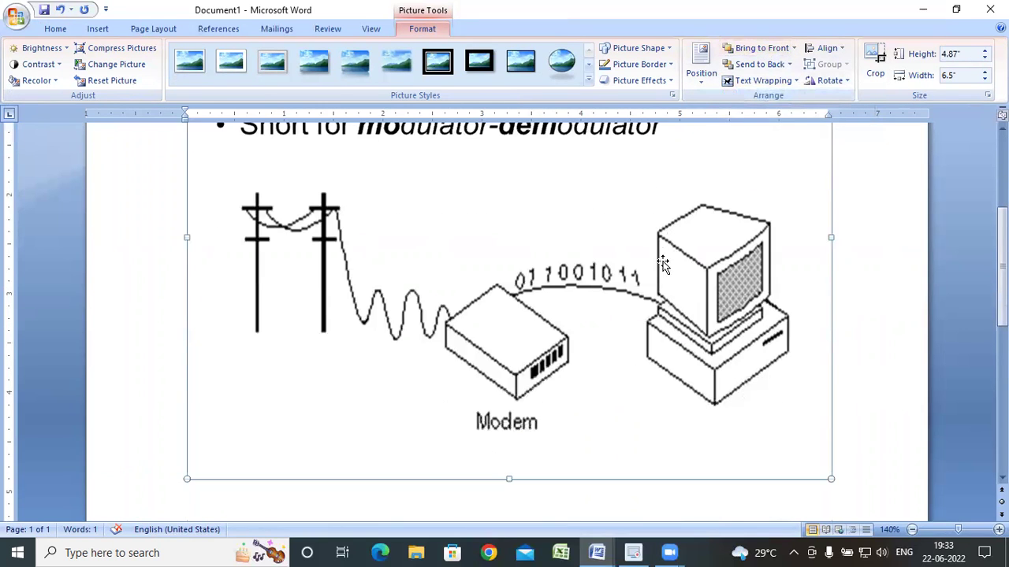
scroll(648, 275, down, 3)
scroll(650, 275, down, 5)
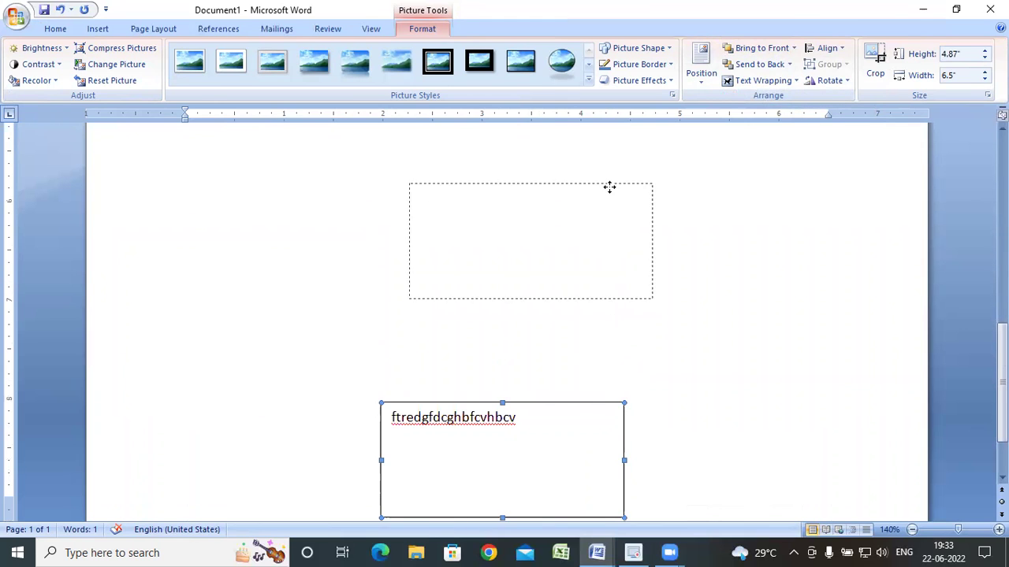
Drag the text box up over the modem drawing.
drag(581, 408, 607, 187)
scroll(564, 251, up, 4)
drag(548, 378, 557, 207)
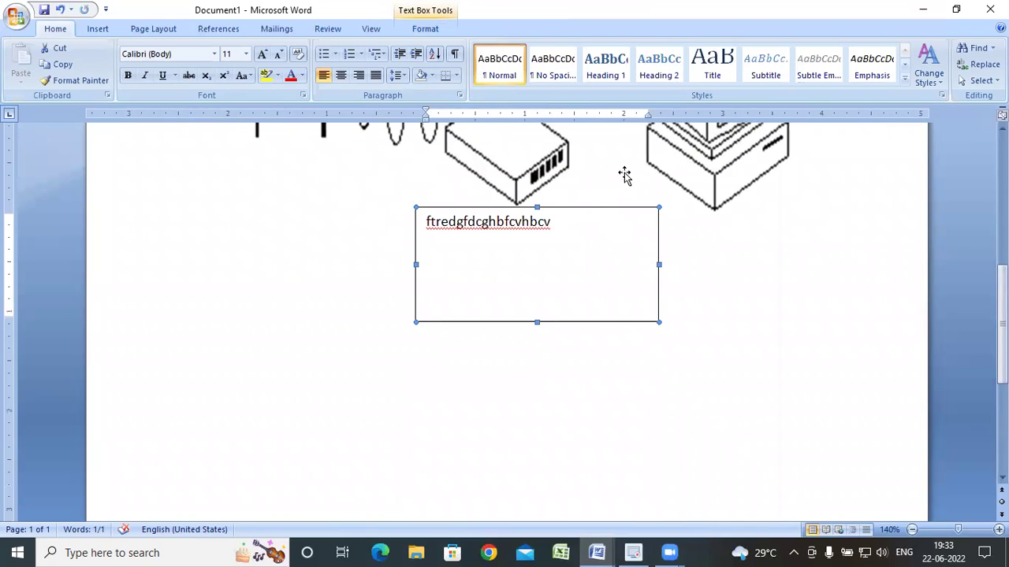
drag(585, 209, 584, 171)
scroll(547, 150, up, 3)
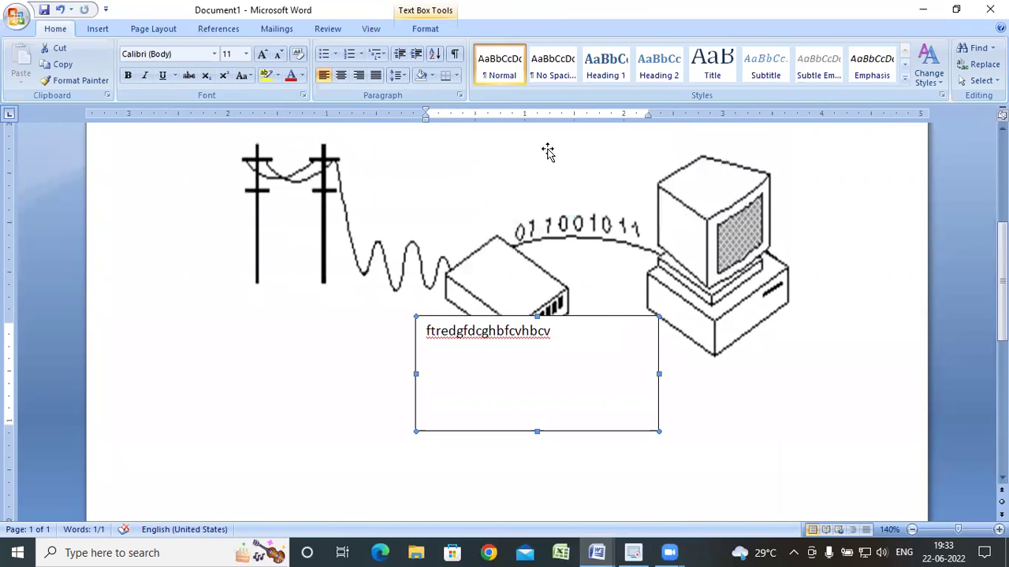
Bring the modem diagram in front of the text box.
click(437, 29)
click(589, 208)
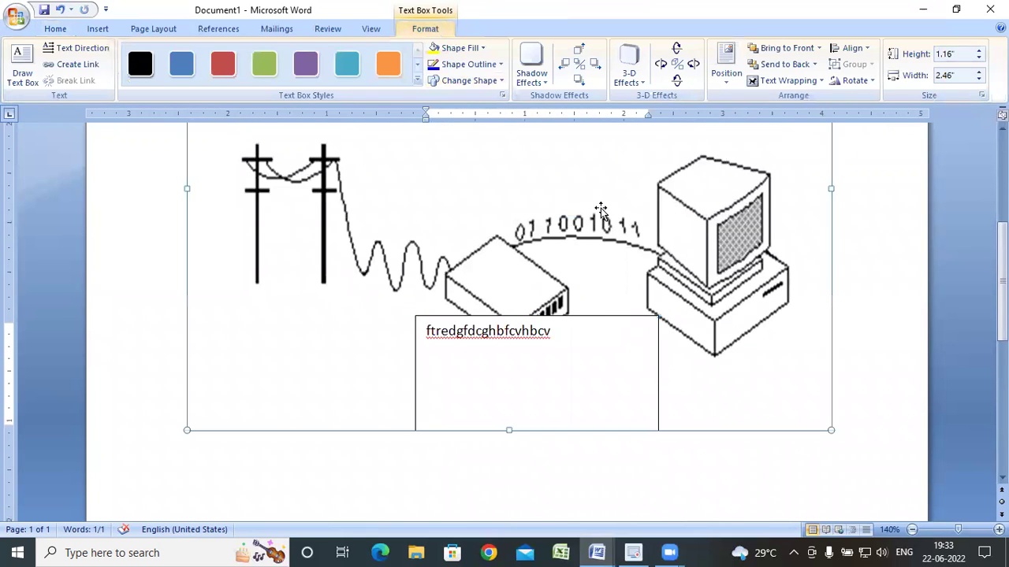
click(422, 29)
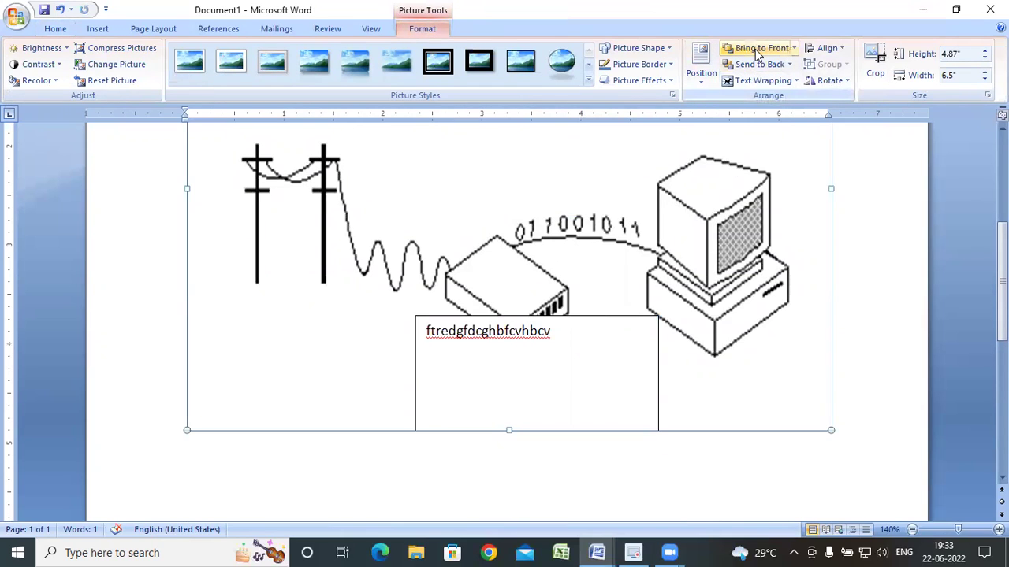
click(757, 49)
Send the gibberish text box behind the diagram, then delete it.
click(640, 321)
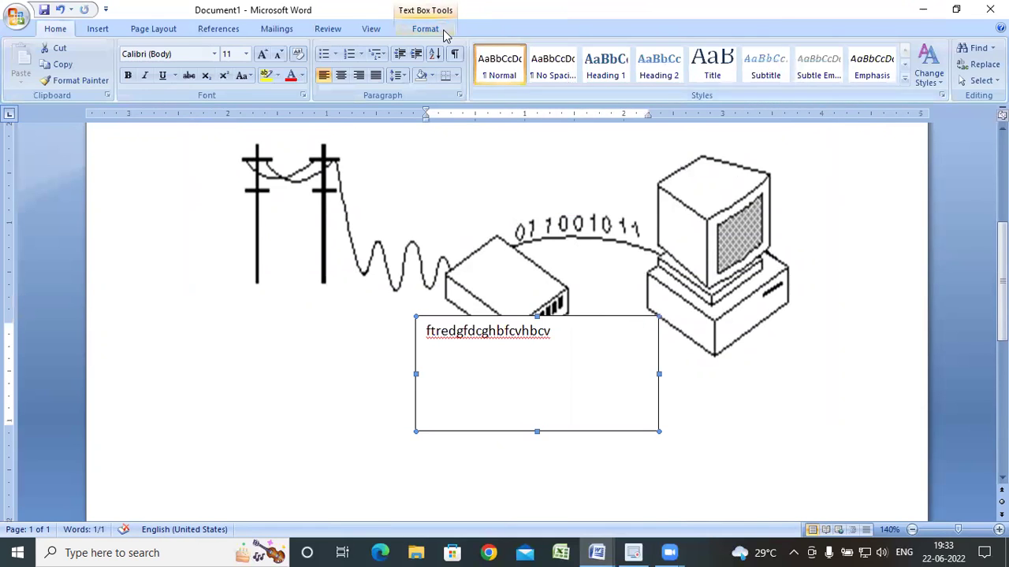
click(438, 30)
click(782, 65)
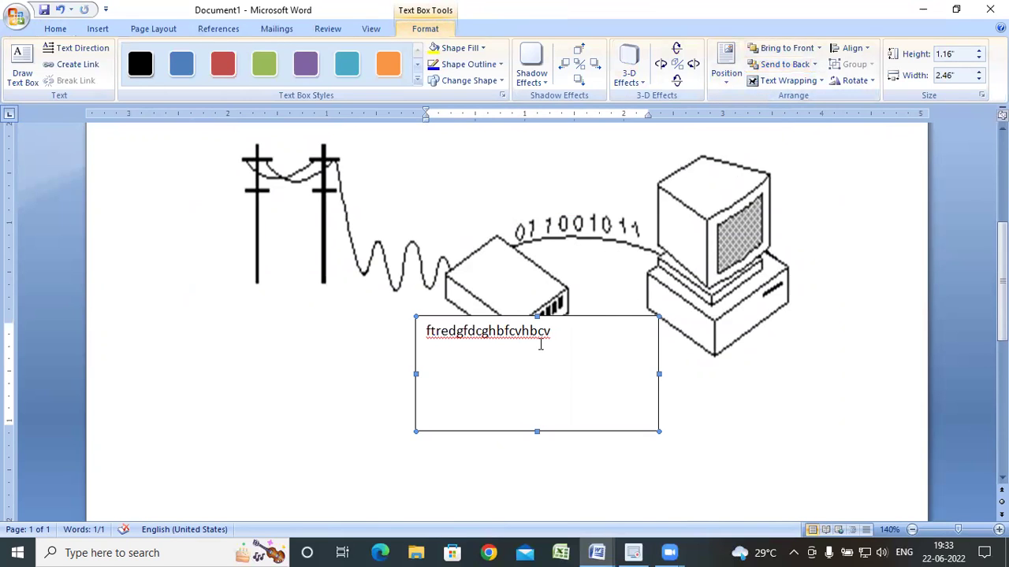
click(590, 319)
key(Delete)
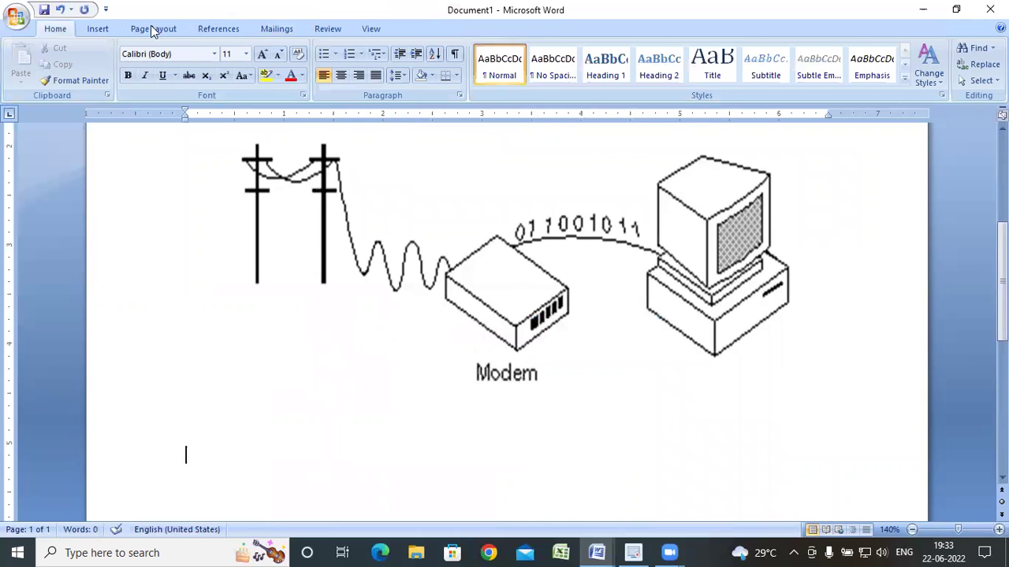
Insert the pexels-pixabay-257360 forest photo and shrink it to about 4.08 by 2.72 inches.
click(104, 29)
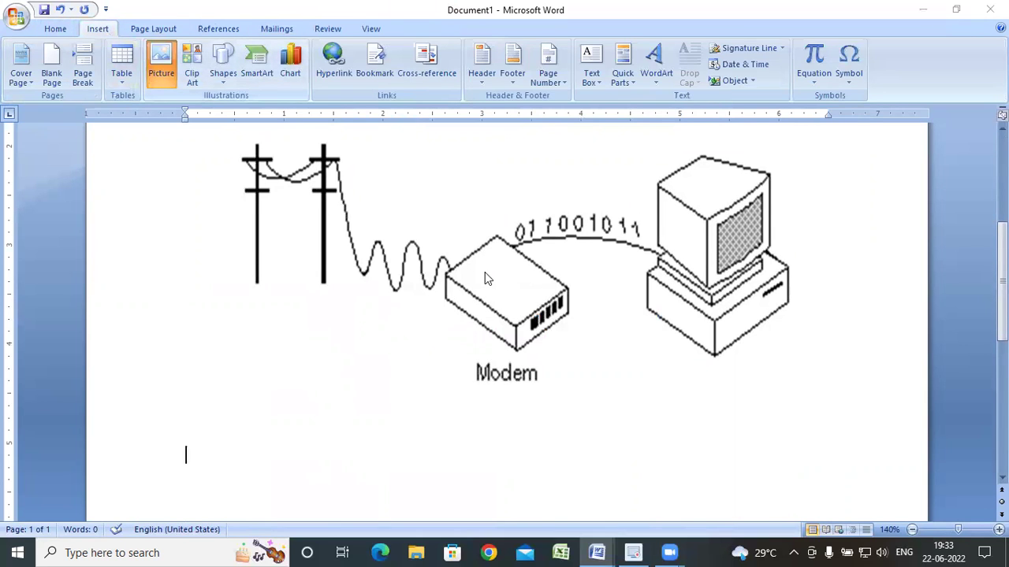
click(473, 166)
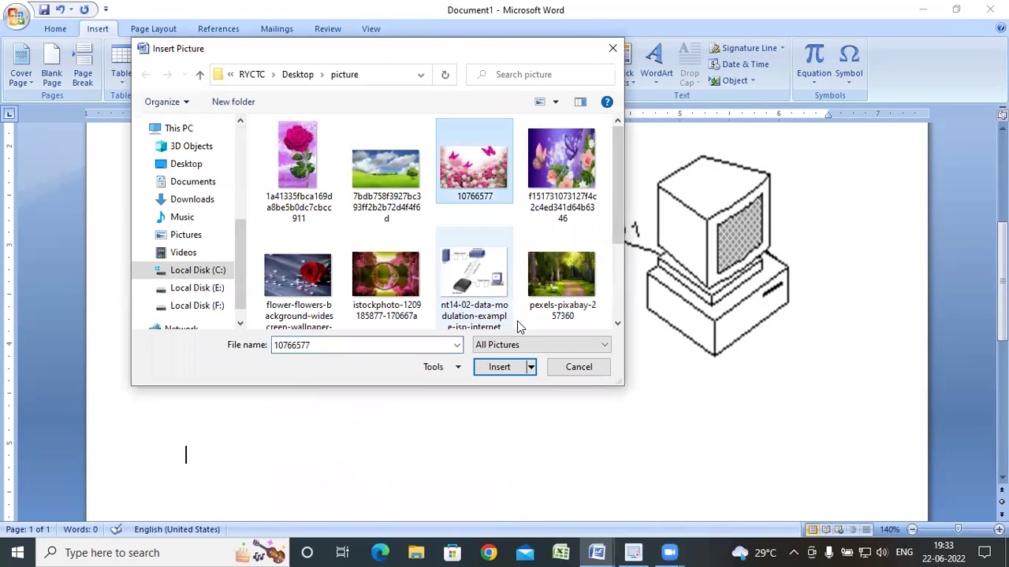
click(562, 276)
click(496, 367)
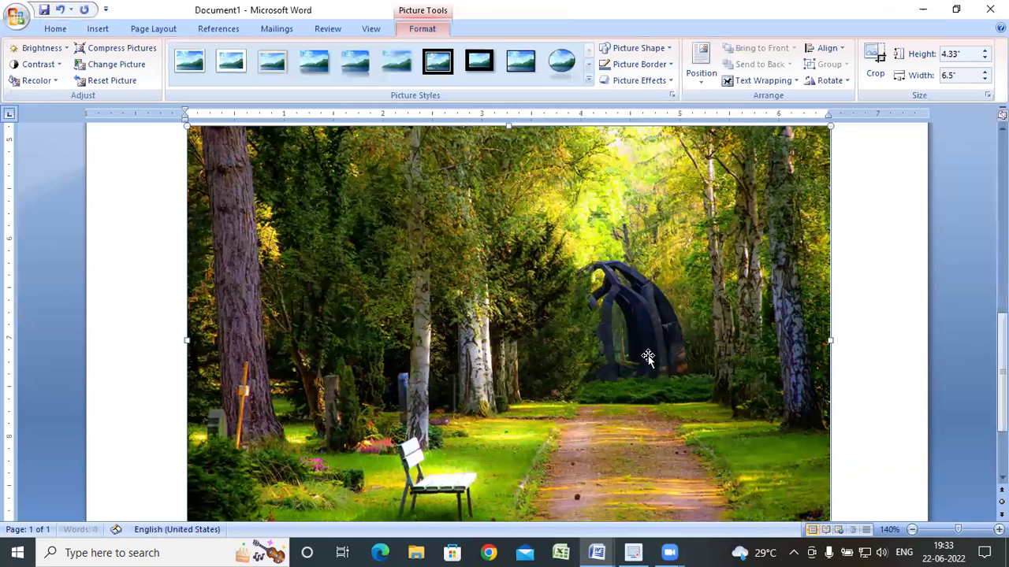
scroll(647, 357, up, 3)
drag(513, 432, 651, 439)
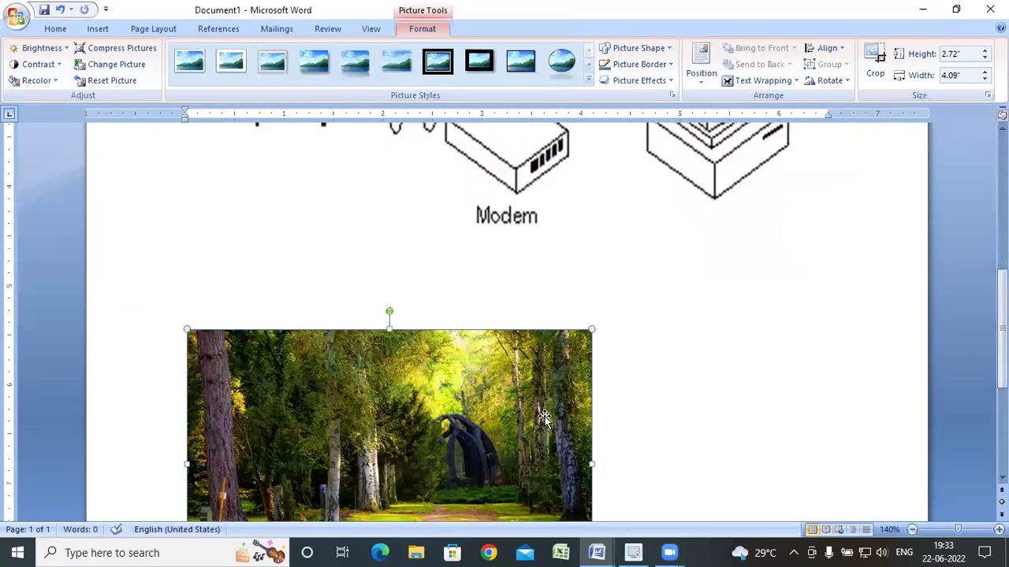
drag(506, 242, 506, 240)
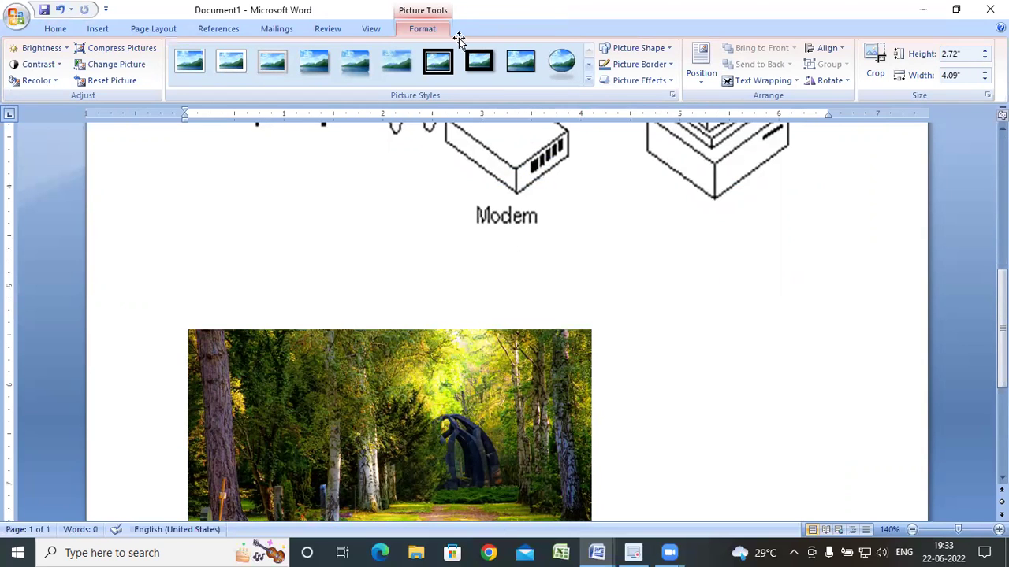
Wrap the forest photo tightly and move it up to overlap the diagram.
click(761, 81)
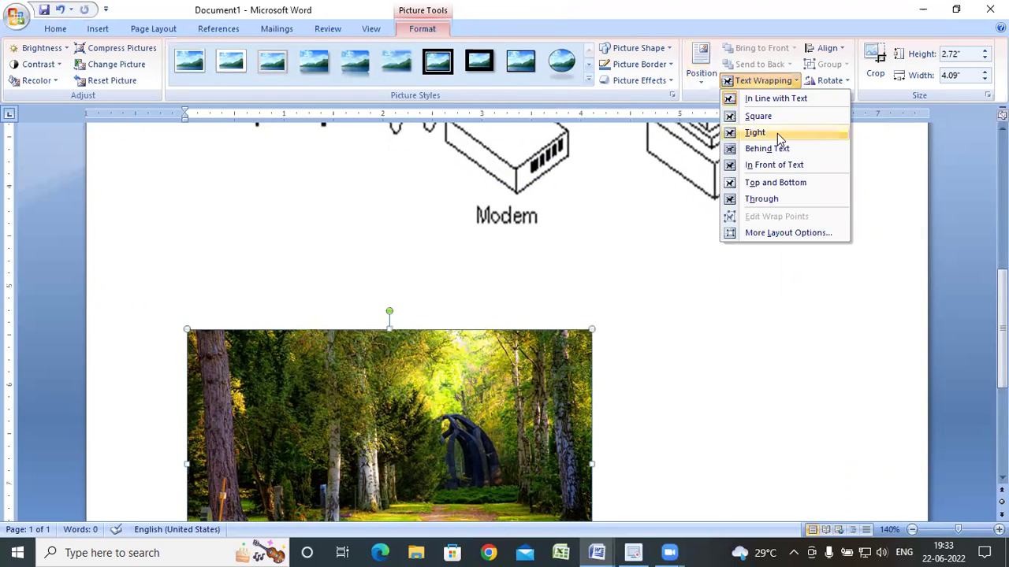
click(778, 136)
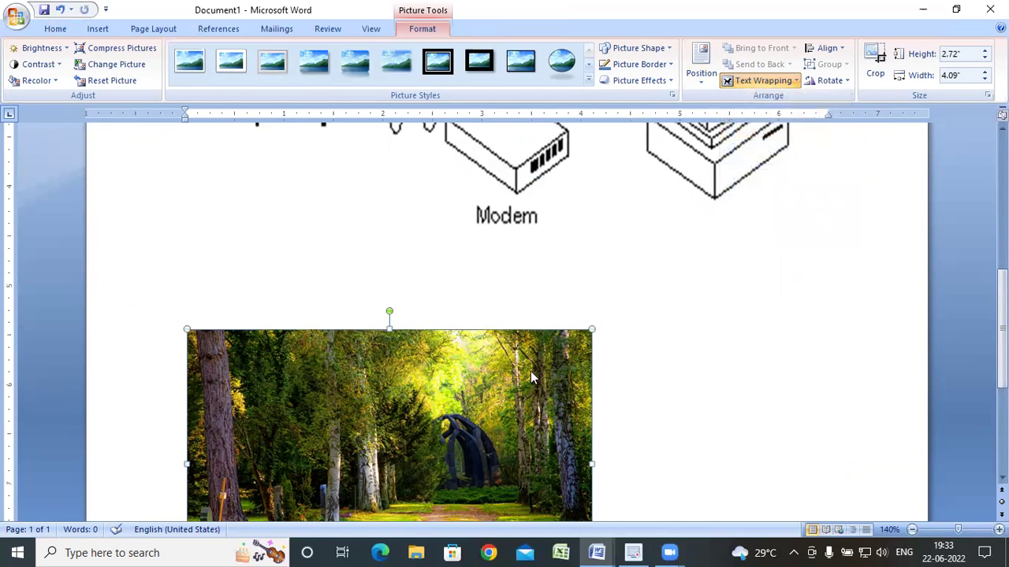
drag(529, 212, 529, 212)
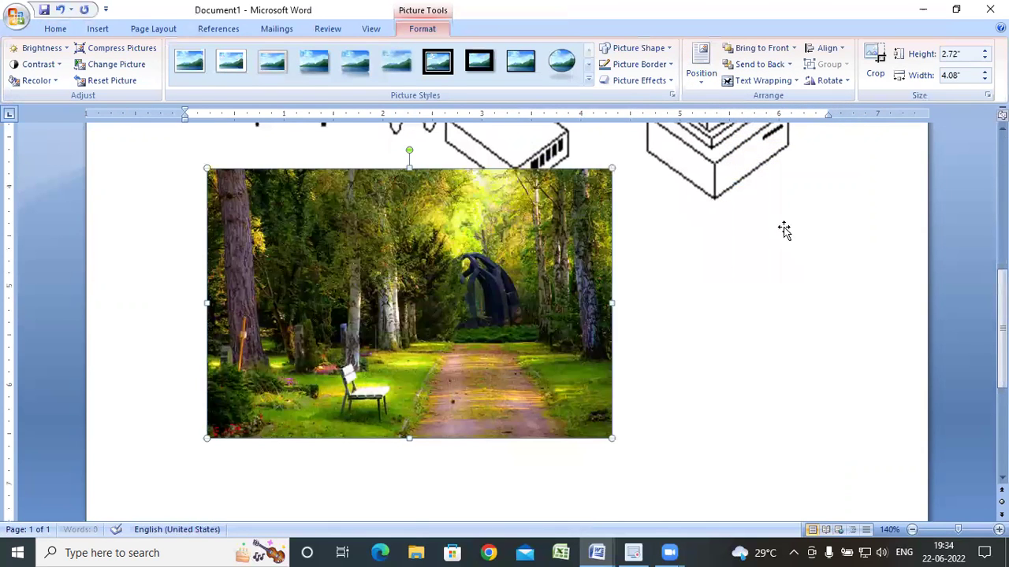
Bring the modem diagram in front of the photo and make its white background transparent.
click(688, 187)
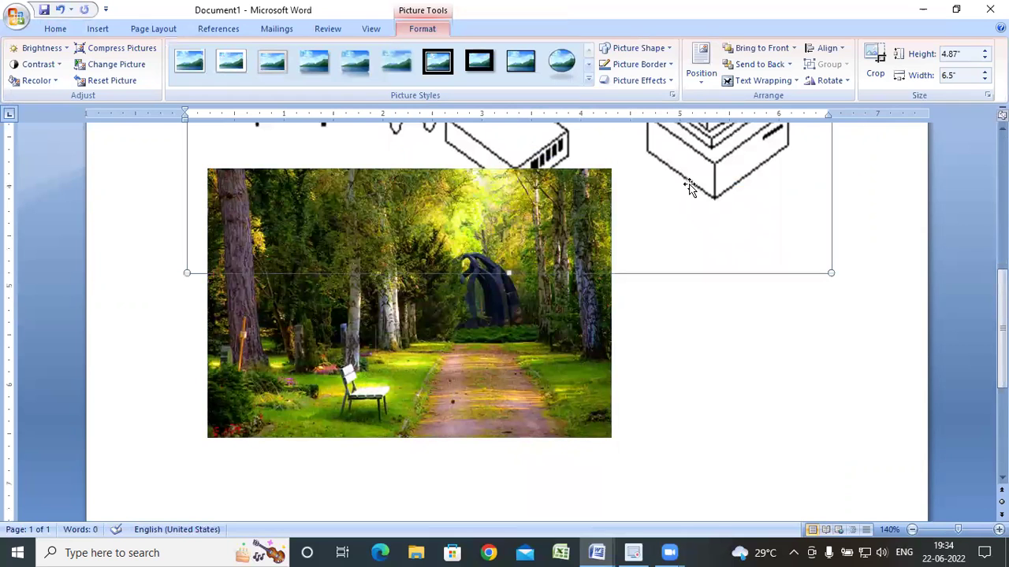
click(755, 50)
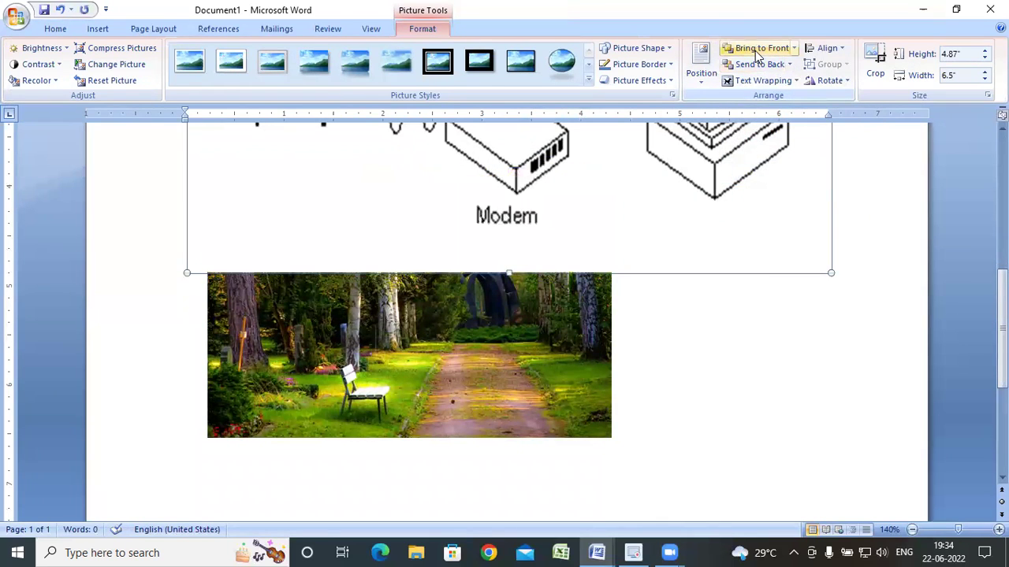
click(33, 82)
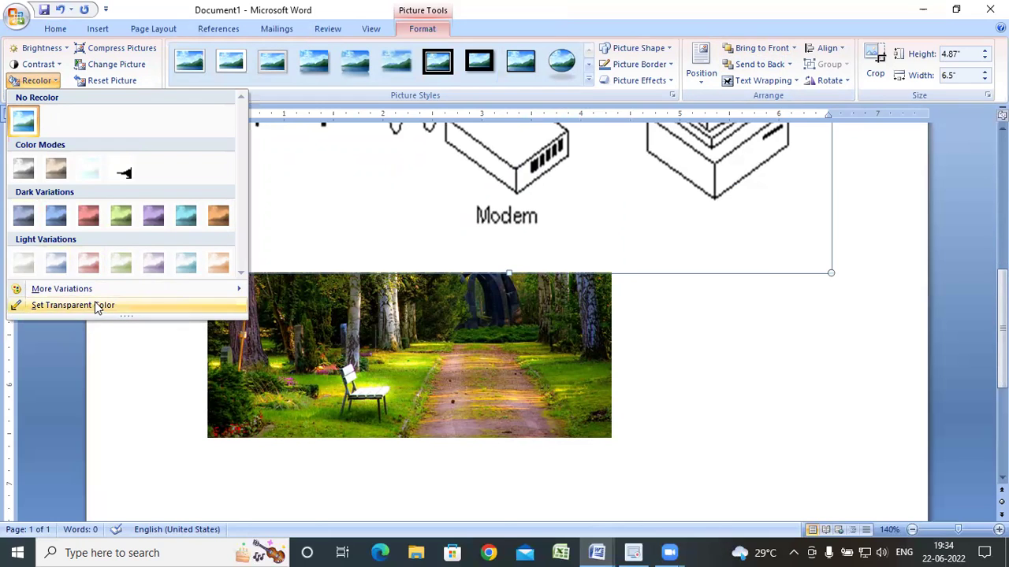
click(96, 305)
click(363, 214)
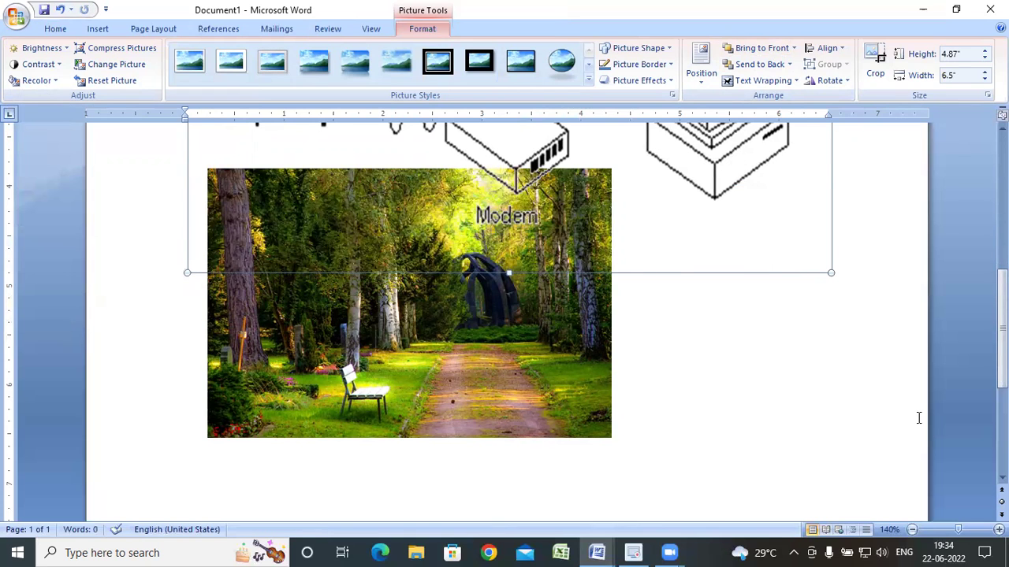
scroll(918, 418, up, 3)
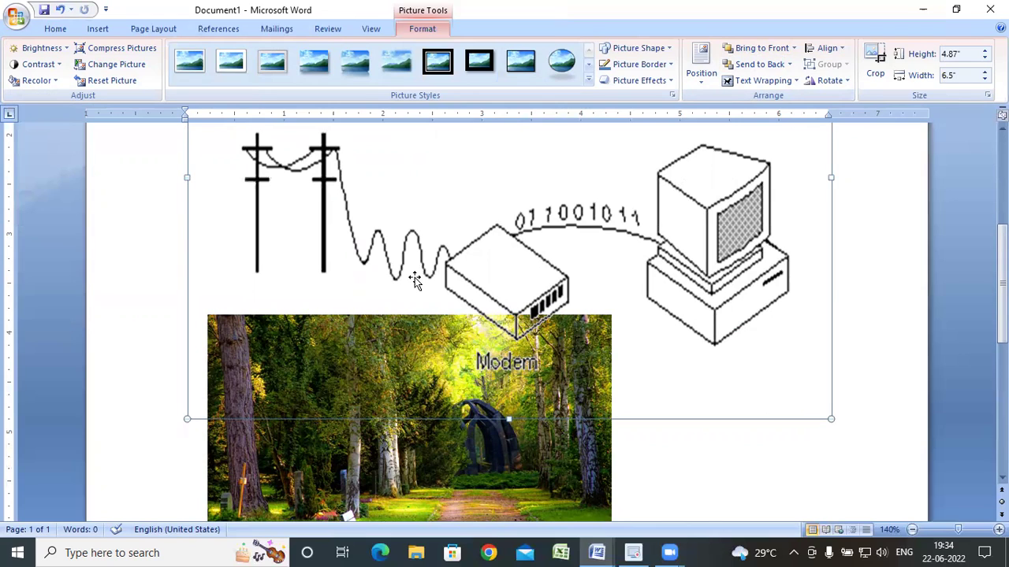
Recolour the modem drawing using the Black and White colour mode.
click(33, 81)
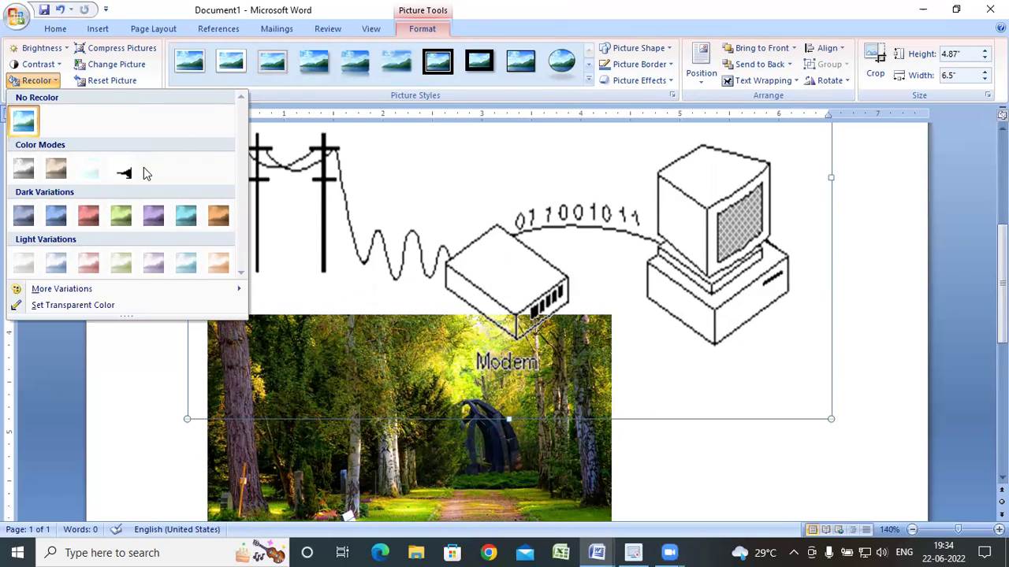
click(481, 187)
scroll(466, 234, up, 3)
scroll(467, 234, down, 3)
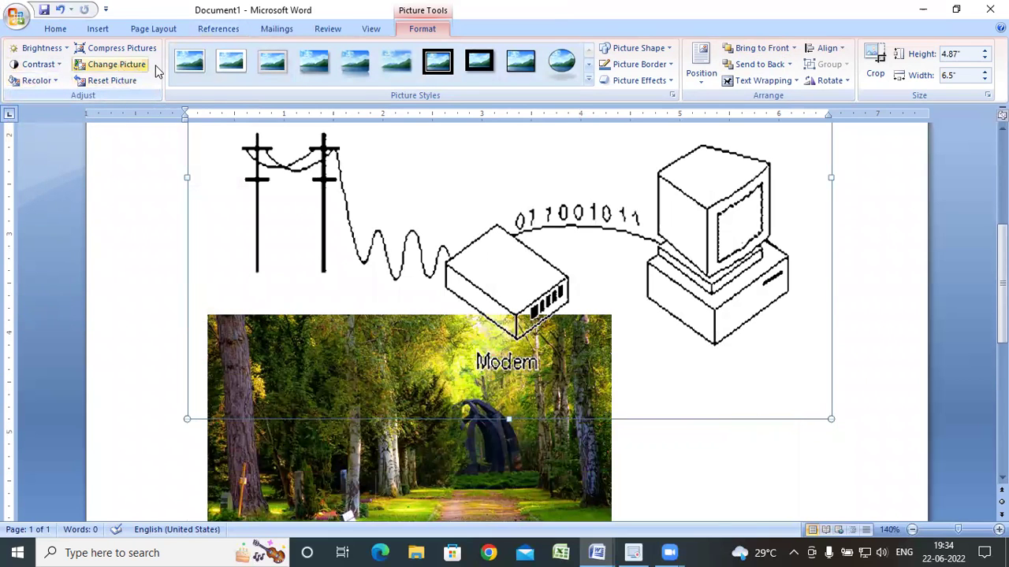
Change the picture to the istockphoto pink lake-and-bridge image and reset its formatting.
click(117, 65)
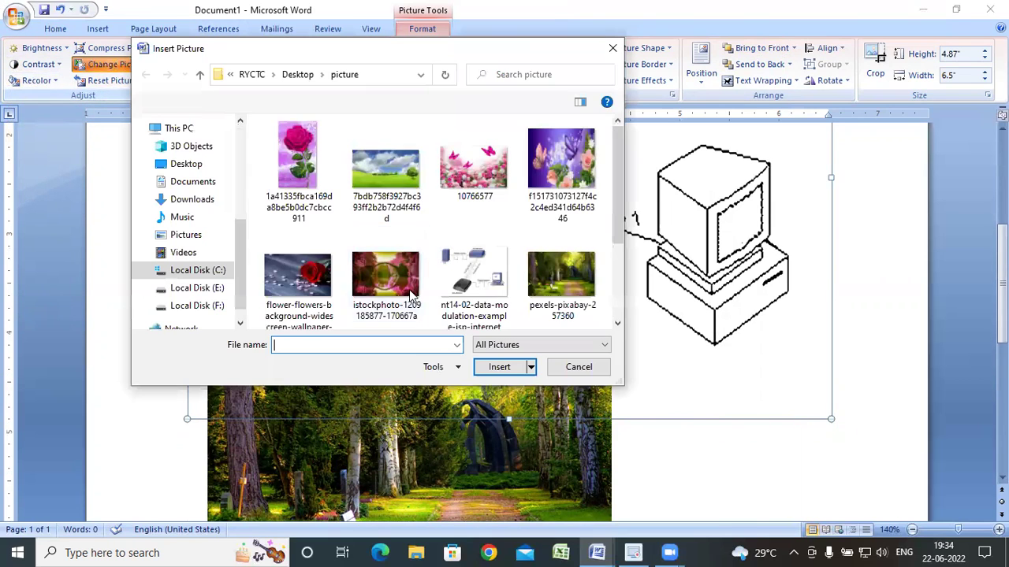
click(410, 294)
click(500, 367)
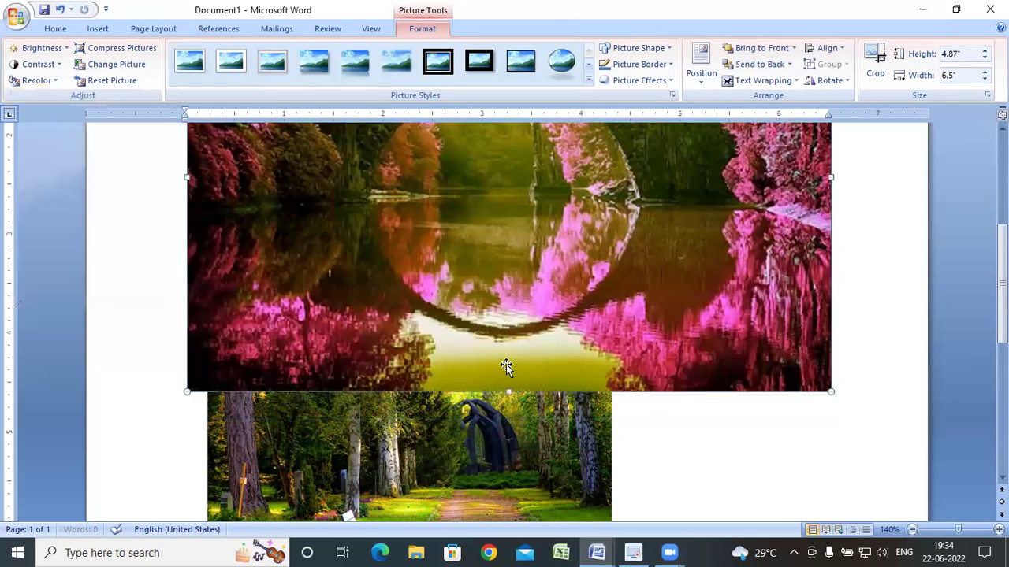
click(124, 82)
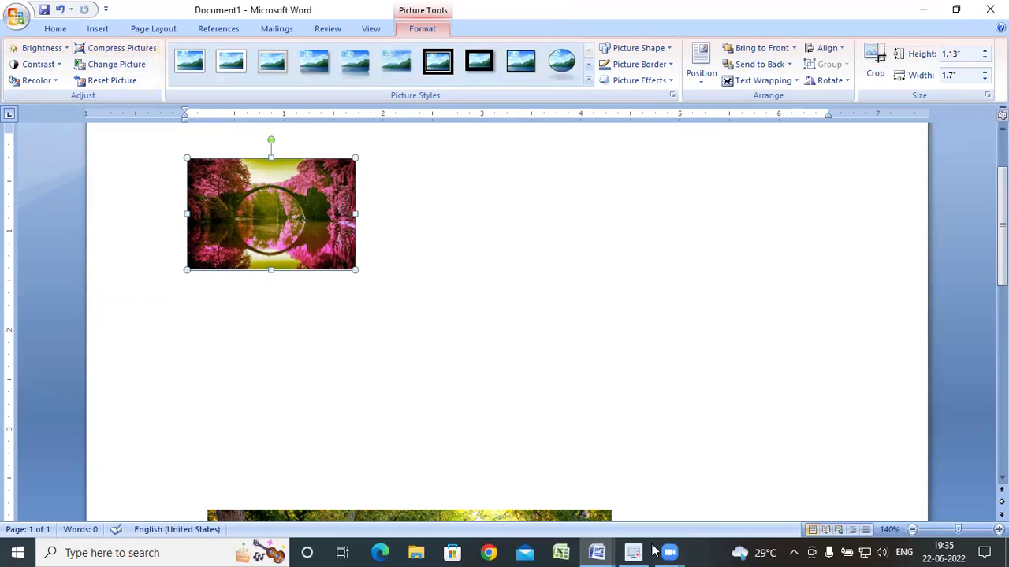
mouse_move(597, 552)
click(508, 498)
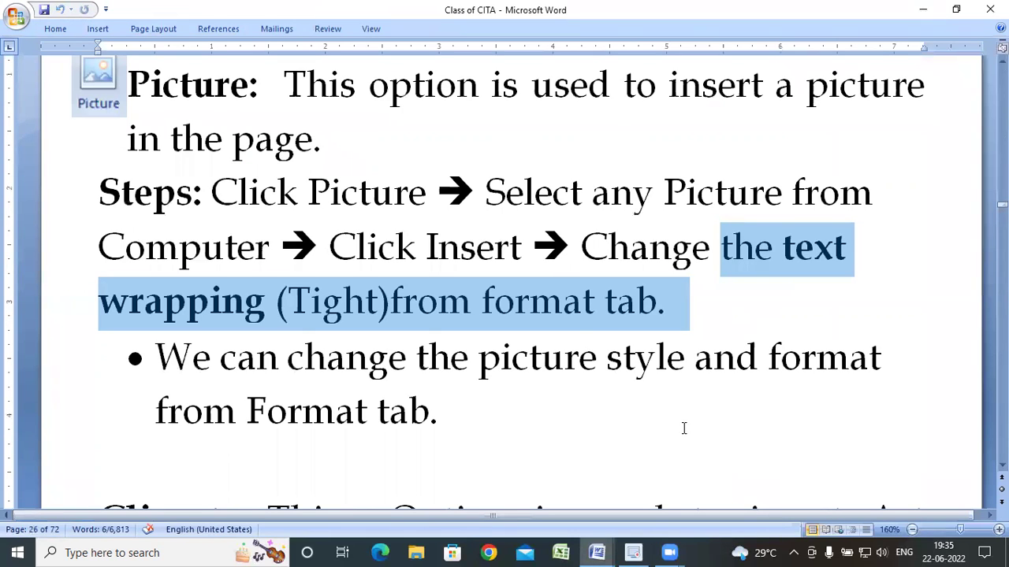
key(alt+r)
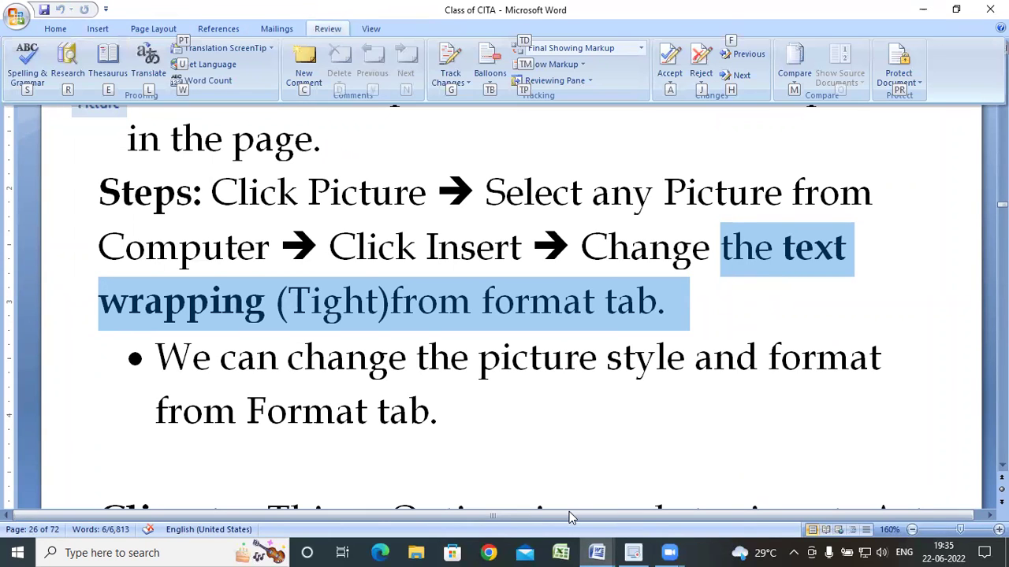
key(Escape)
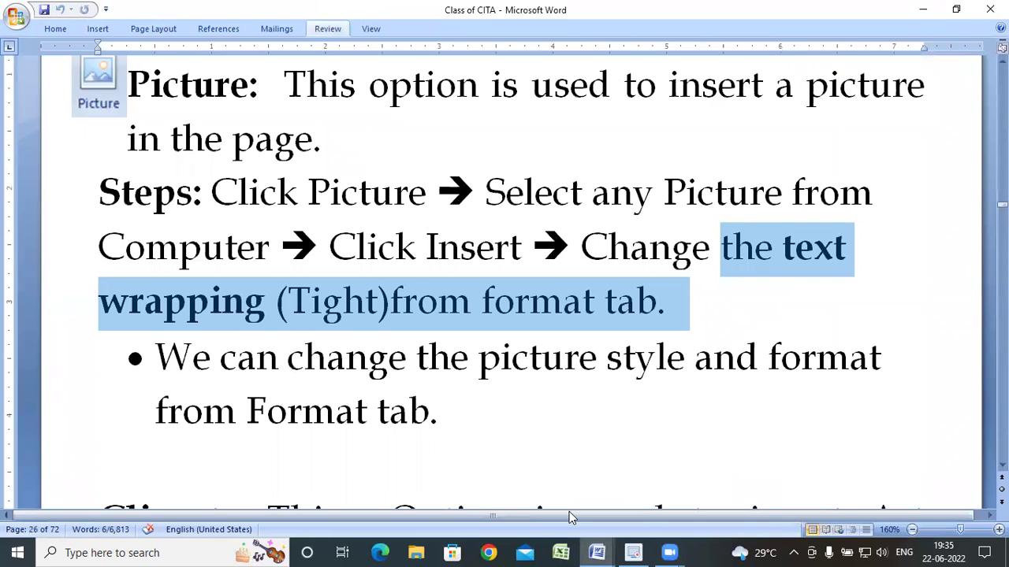
key(alt+r)
key(r)
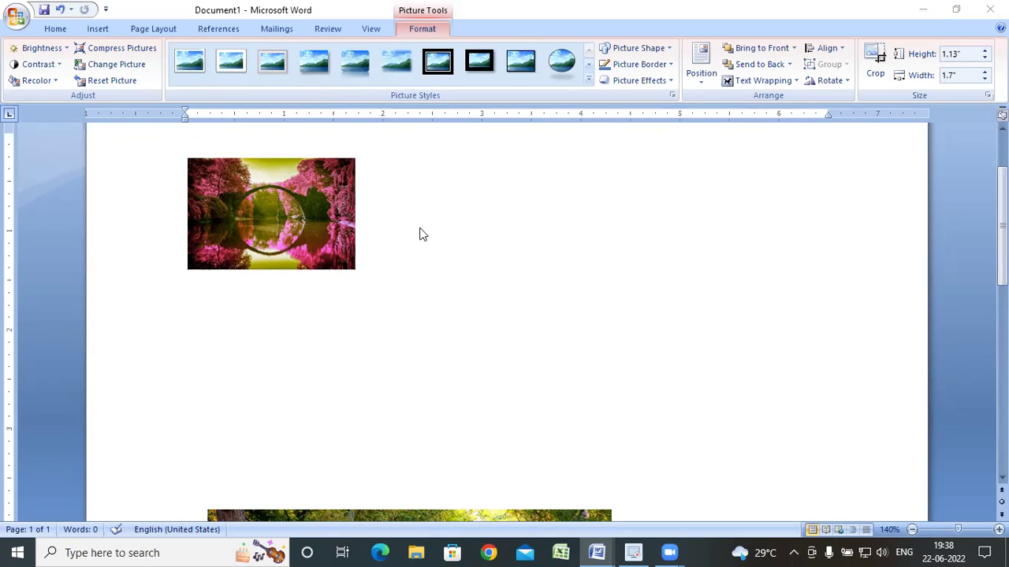
Enlarge the photo to 3.07 by 4.61 inches and try several frame and shadow styles.
click(316, 197)
drag(356, 269, 645, 417)
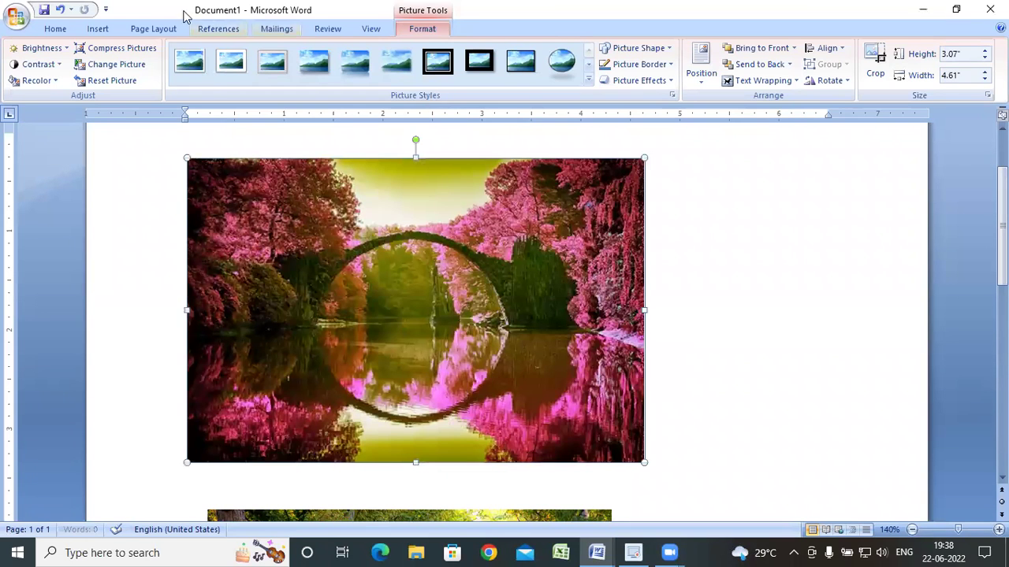
click(189, 63)
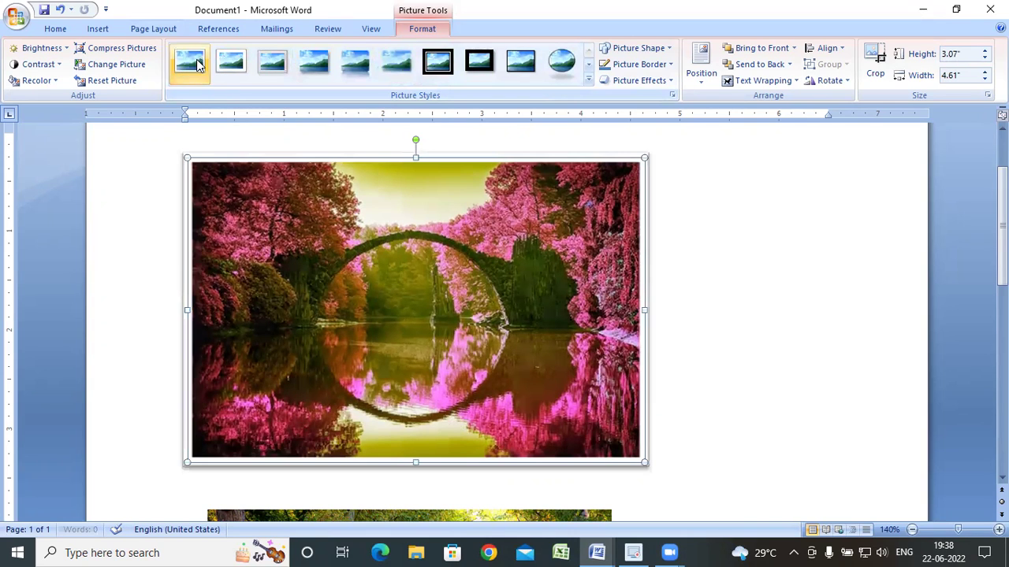
click(233, 69)
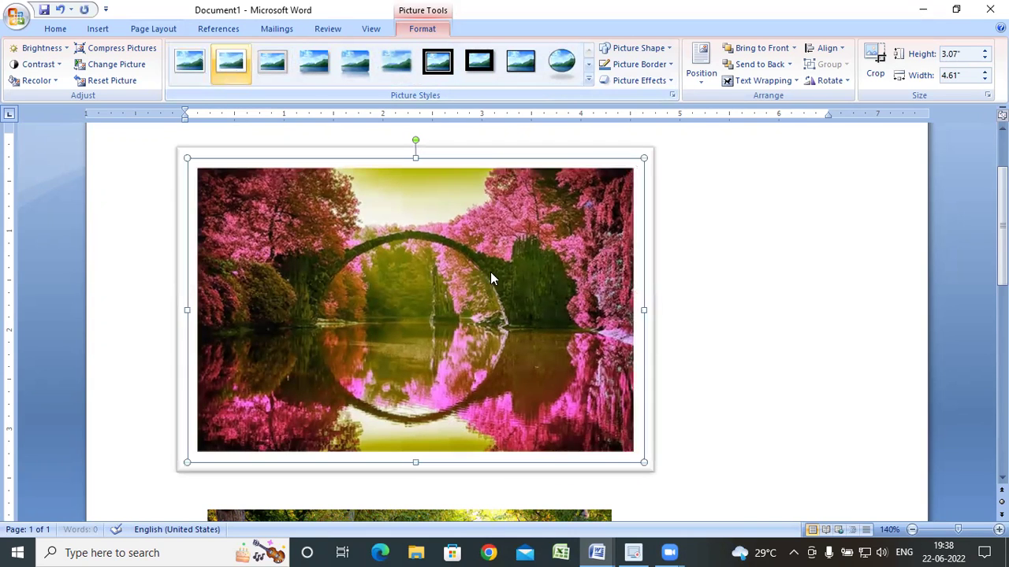
click(265, 60)
click(327, 66)
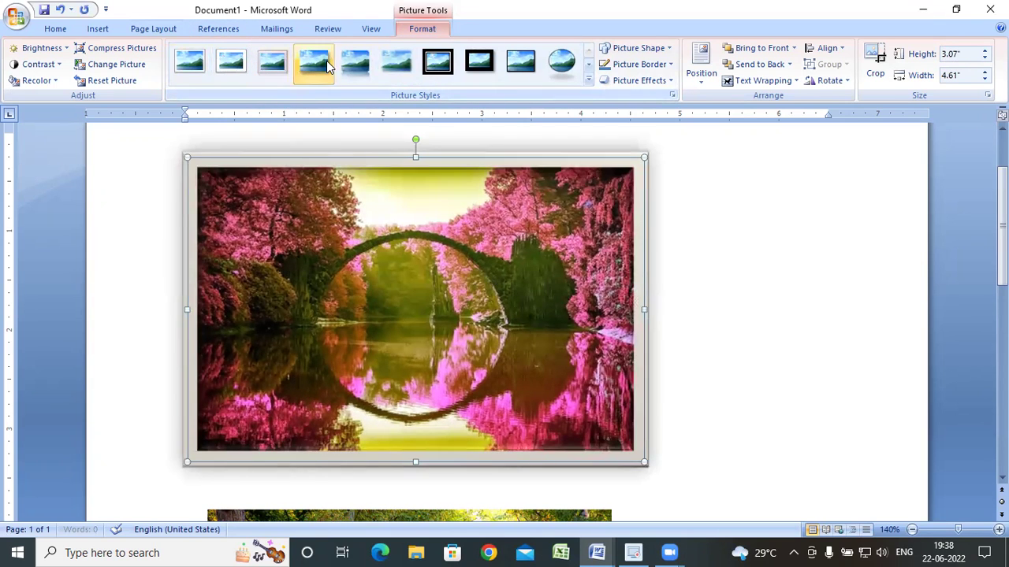
click(365, 71)
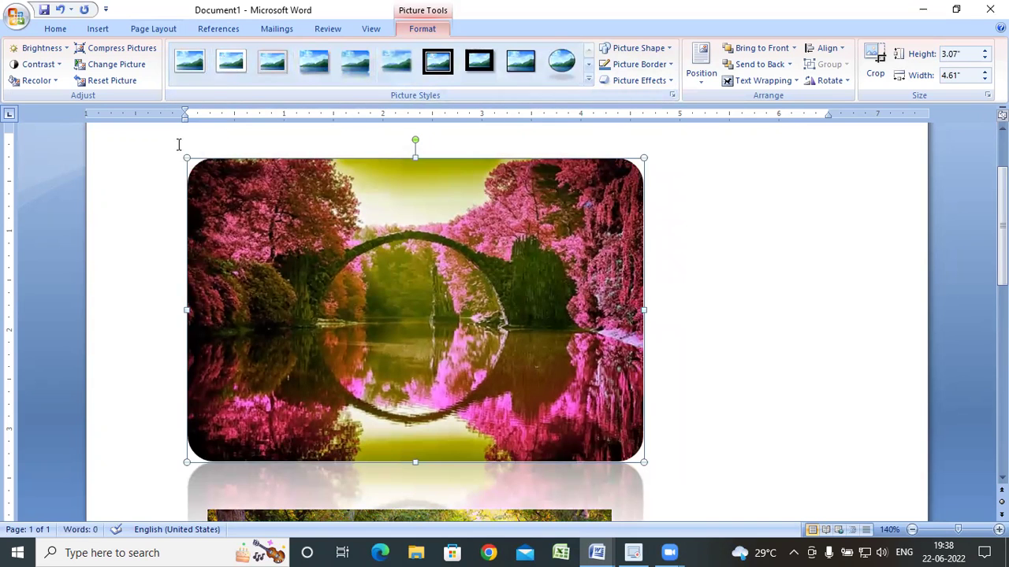
click(435, 71)
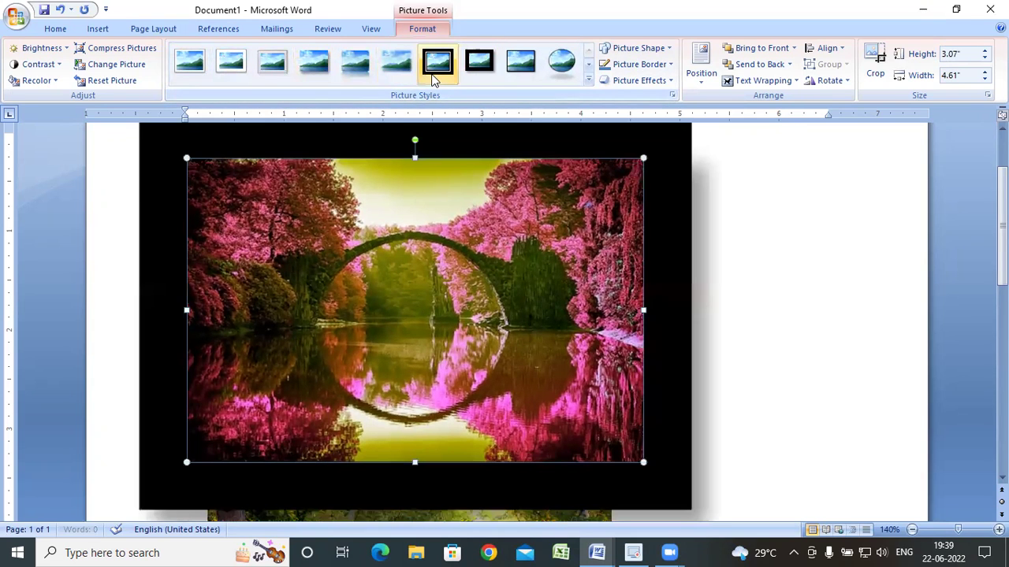
click(563, 66)
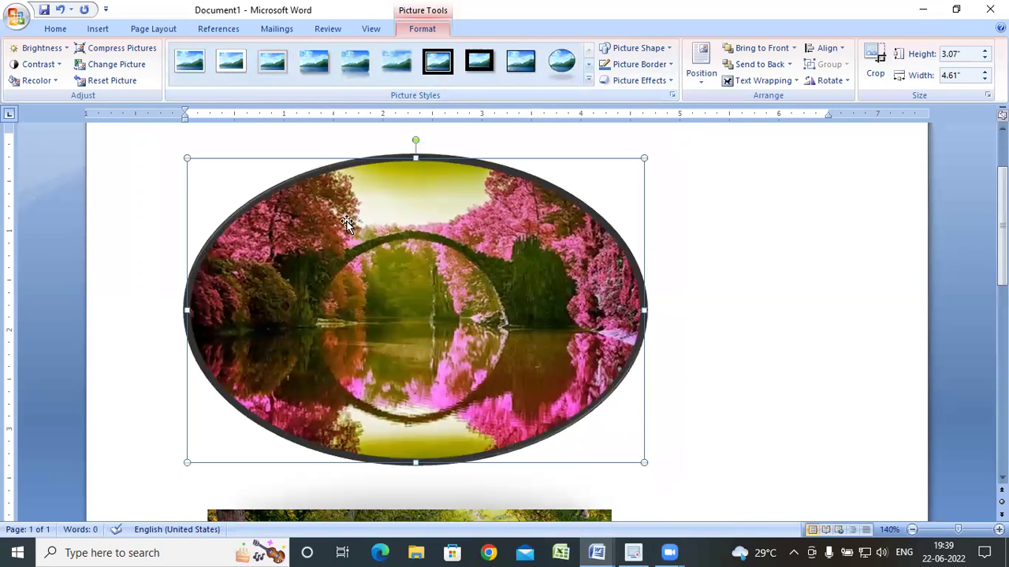
Browse the full picture style gallery and apply Snip Diagonal Corner, White.
click(588, 79)
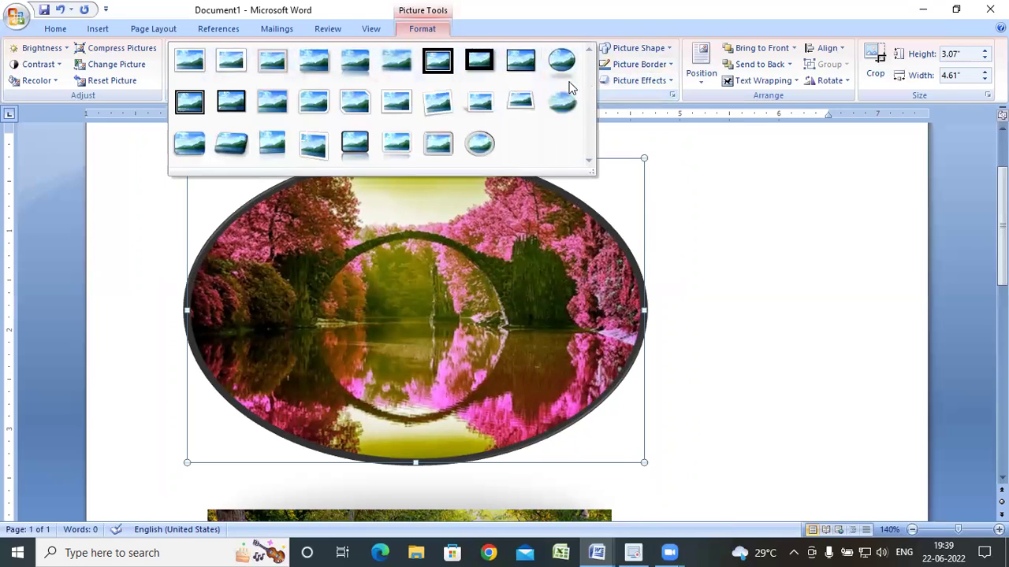
click(486, 147)
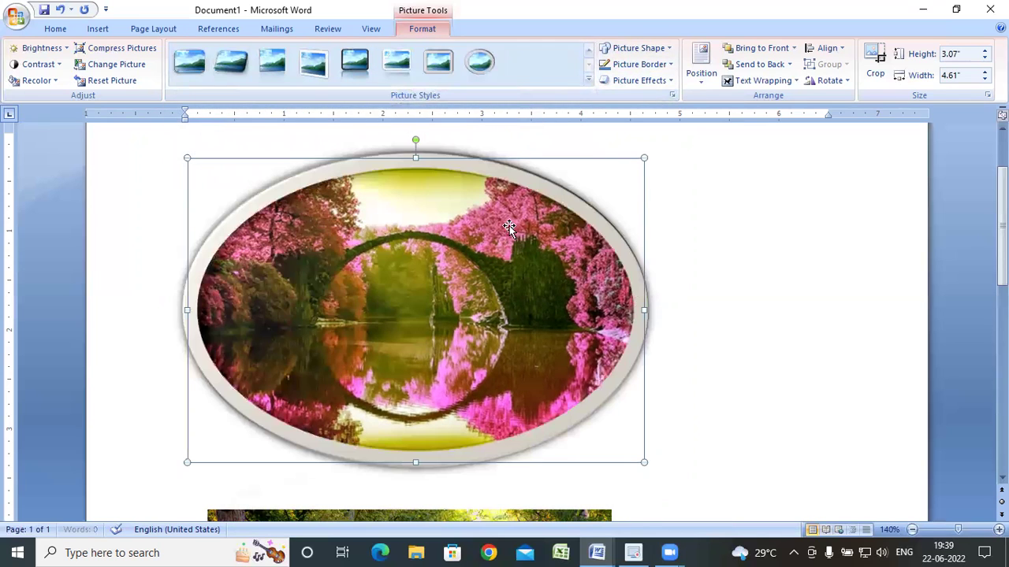
click(364, 65)
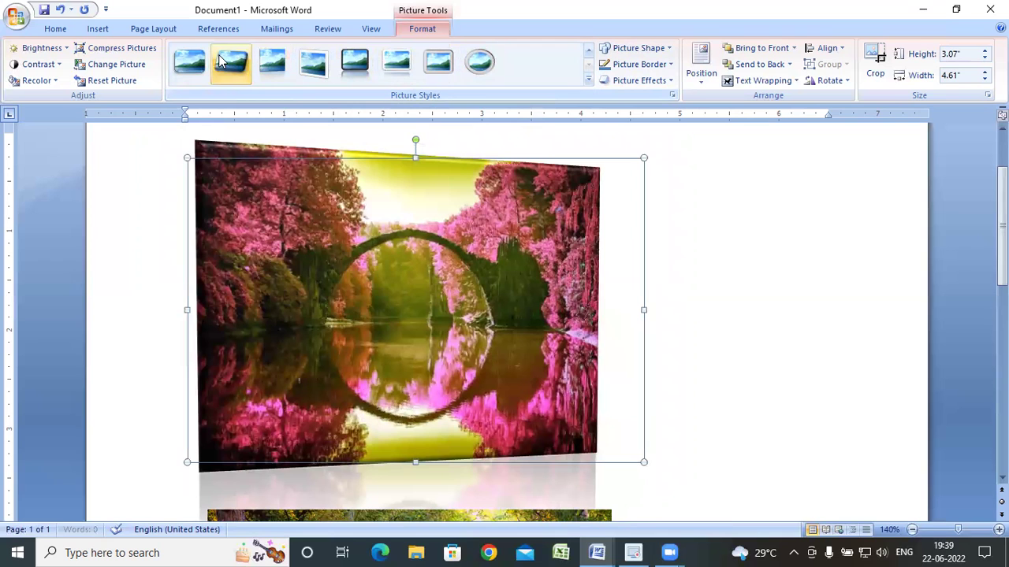
click(222, 60)
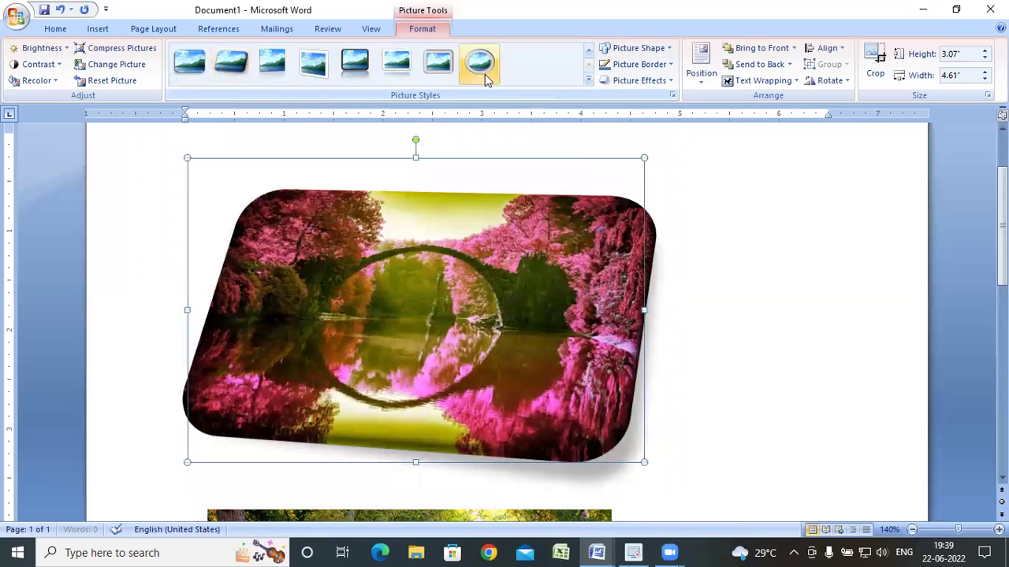
click(586, 82)
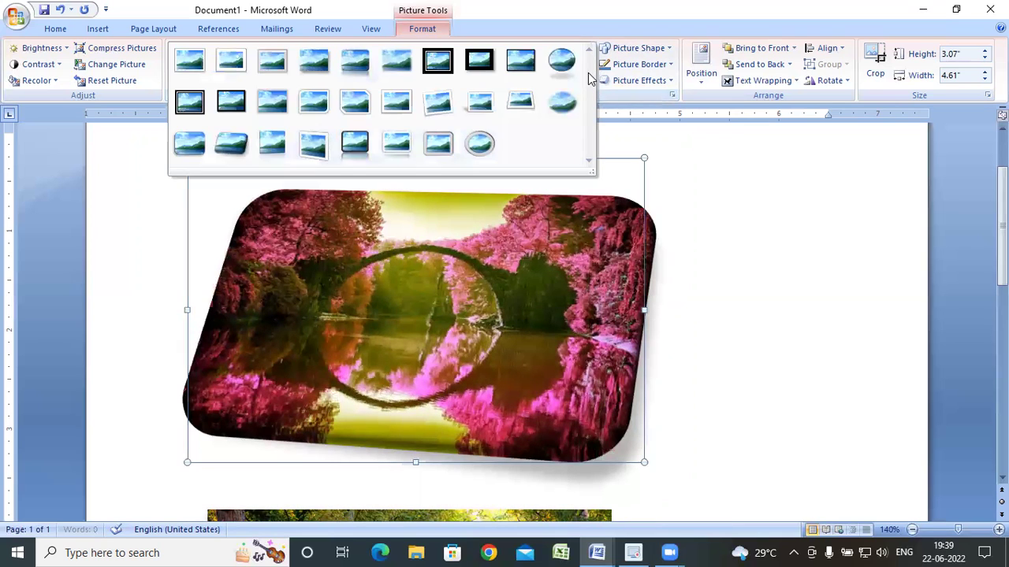
click(367, 99)
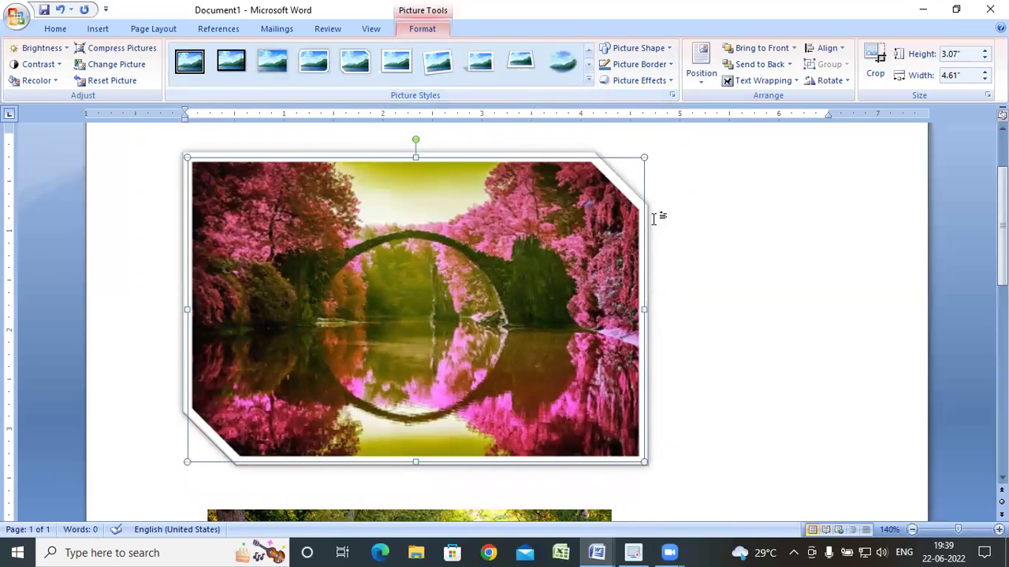
Try pentagon, pentagon arrow and rounded rectangle shapes on the photo.
click(648, 50)
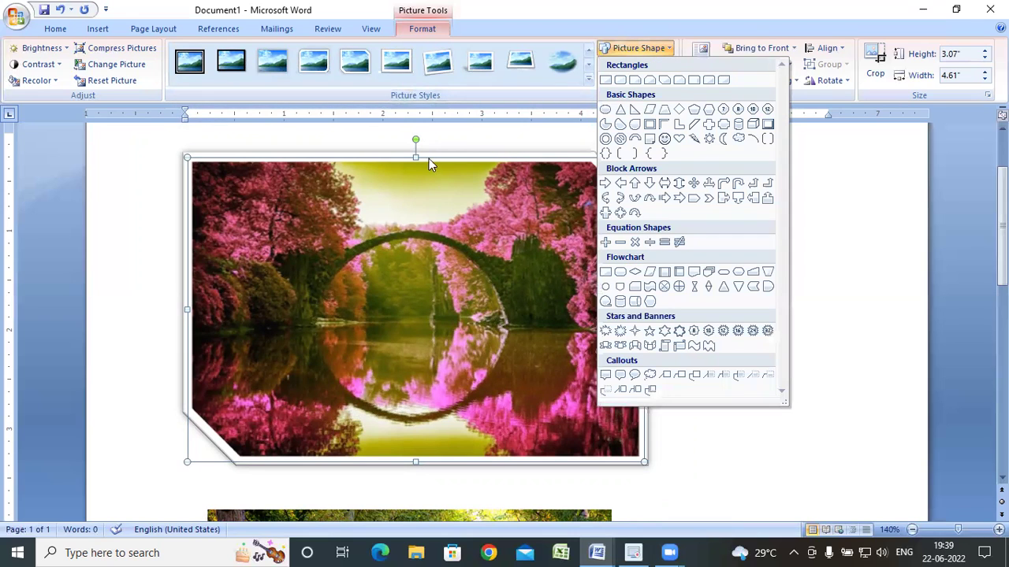
click(695, 110)
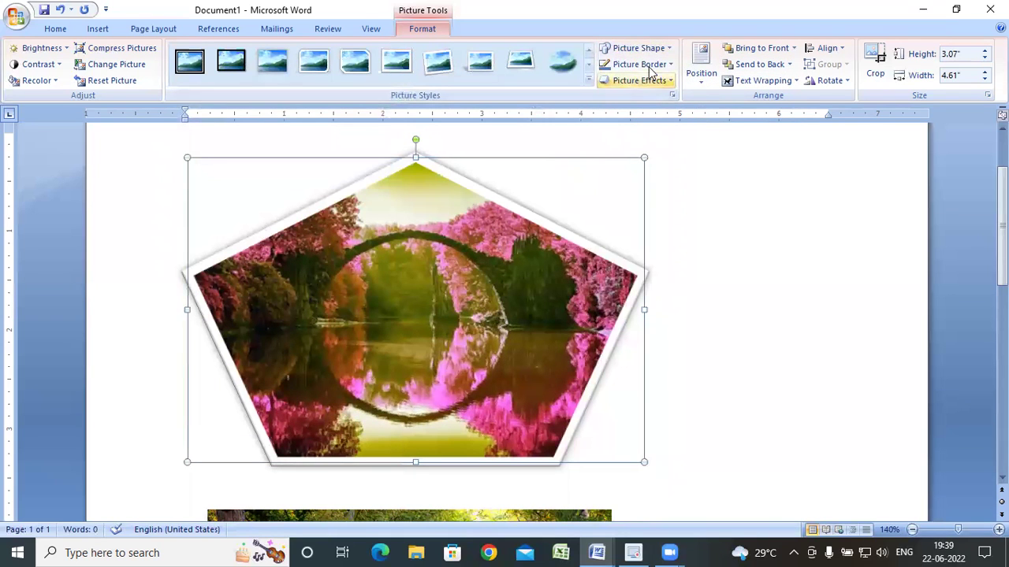
click(642, 47)
click(693, 198)
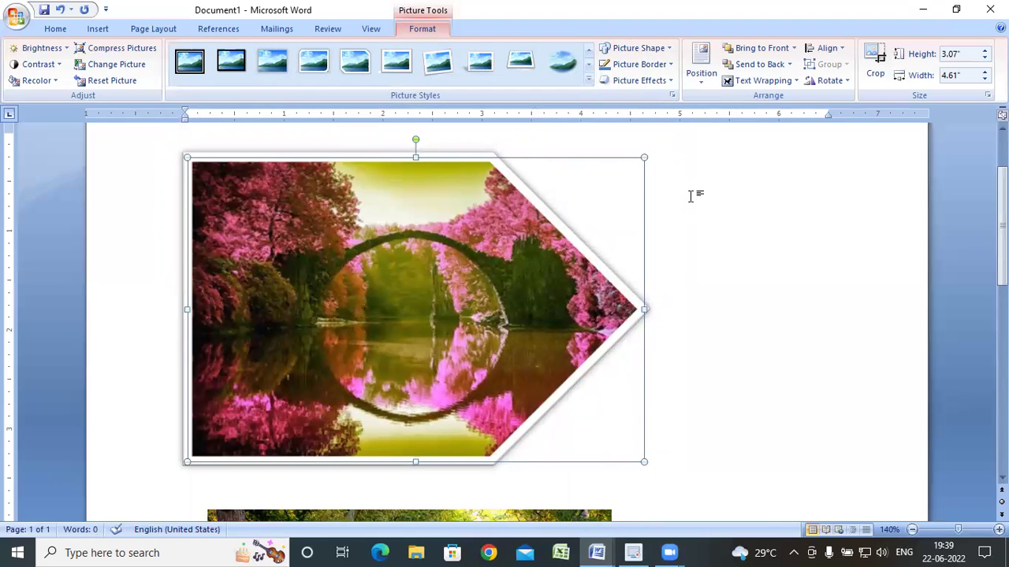
click(644, 49)
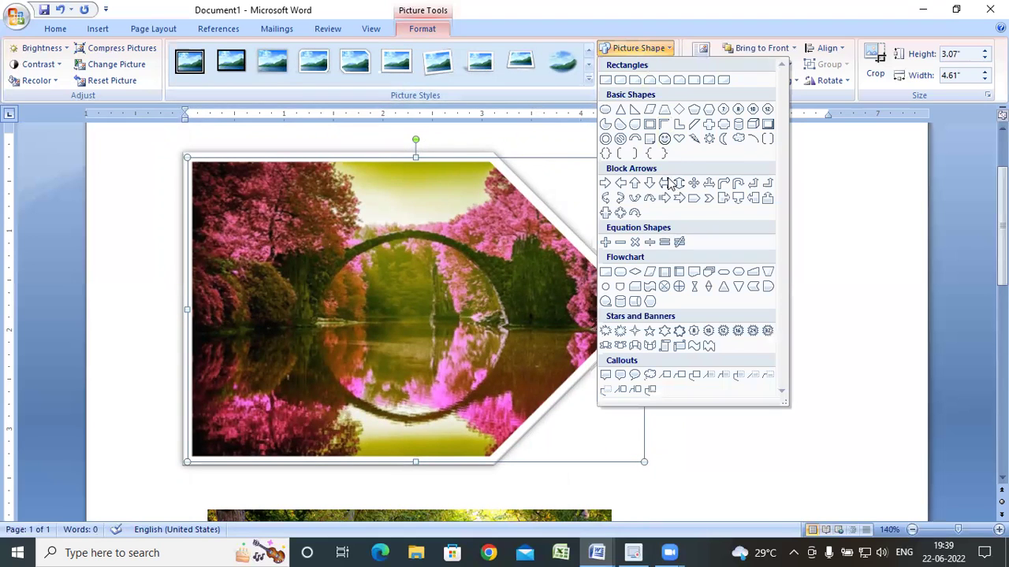
click(619, 273)
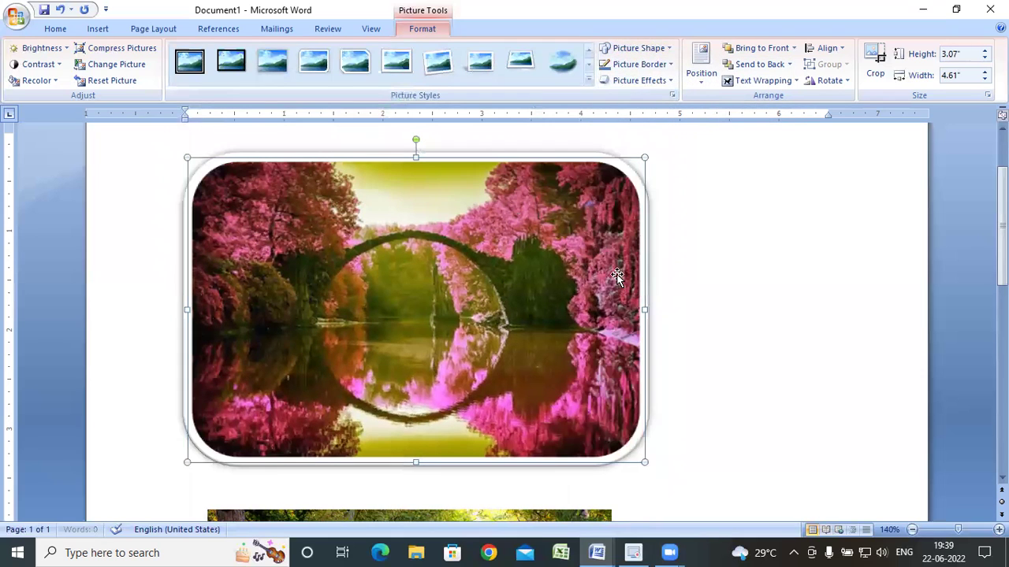
click(640, 48)
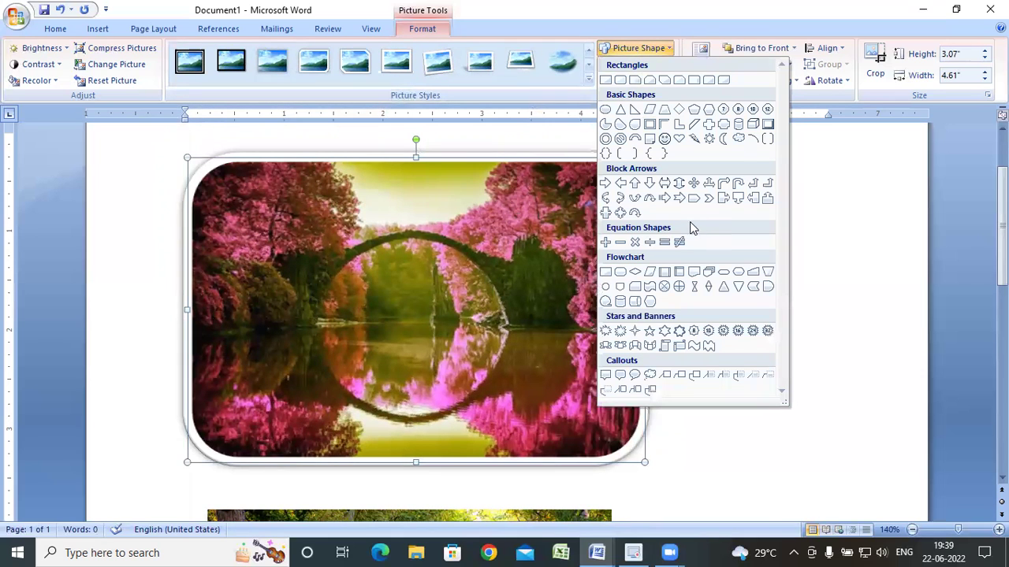
key(Escape)
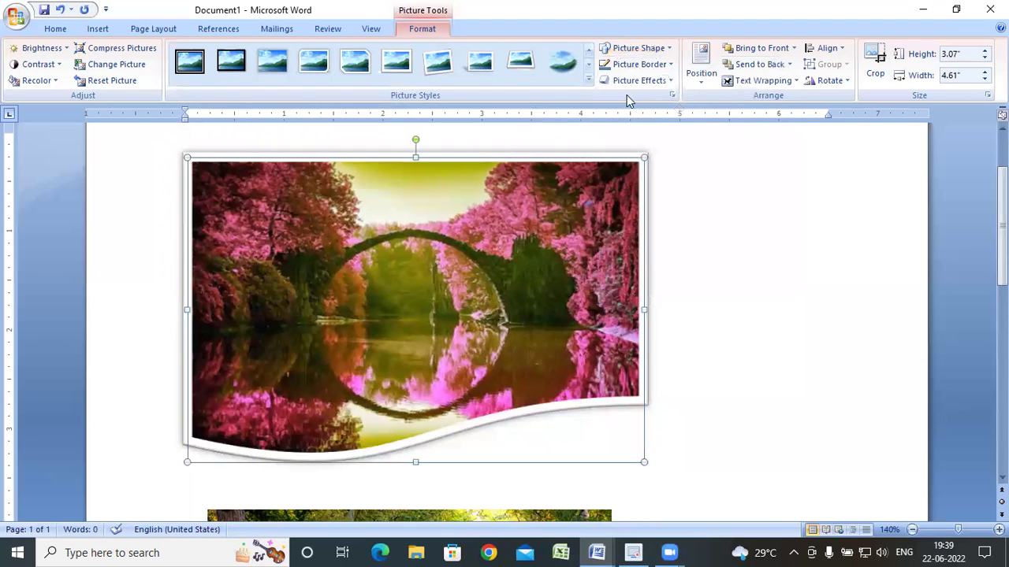
Clip the photo into an explosion starburst, then into an oval.
click(639, 48)
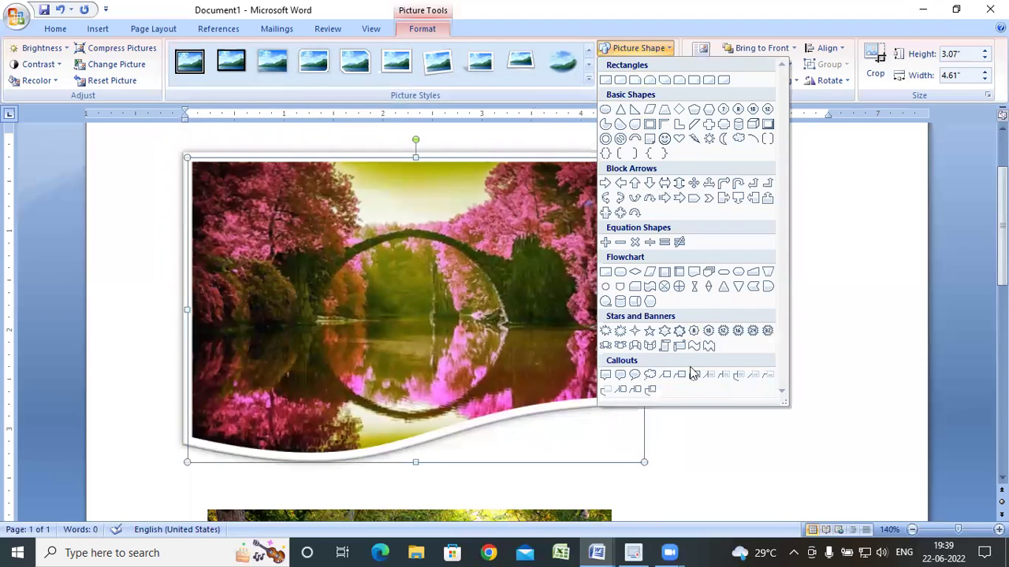
click(621, 331)
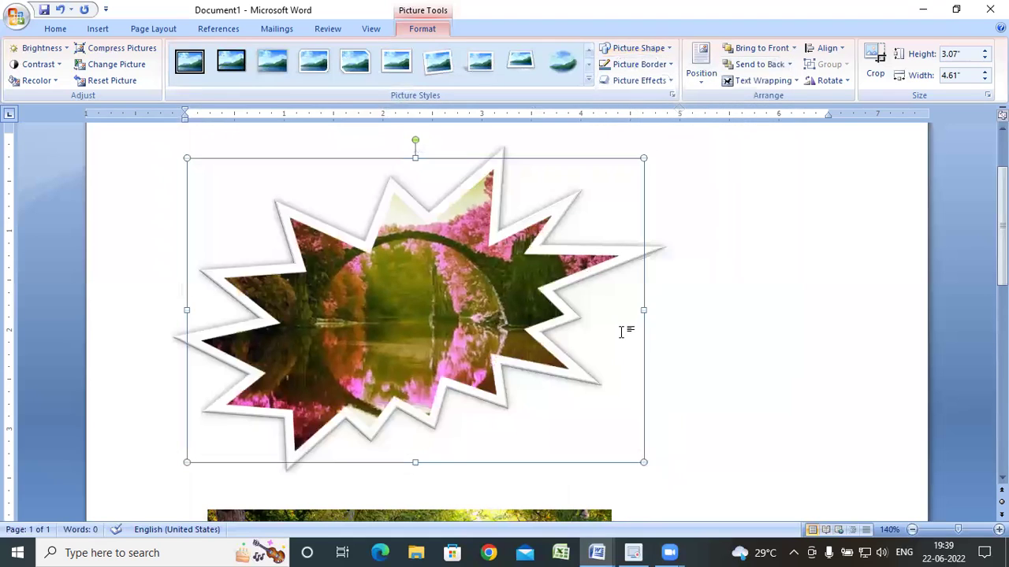
click(638, 48)
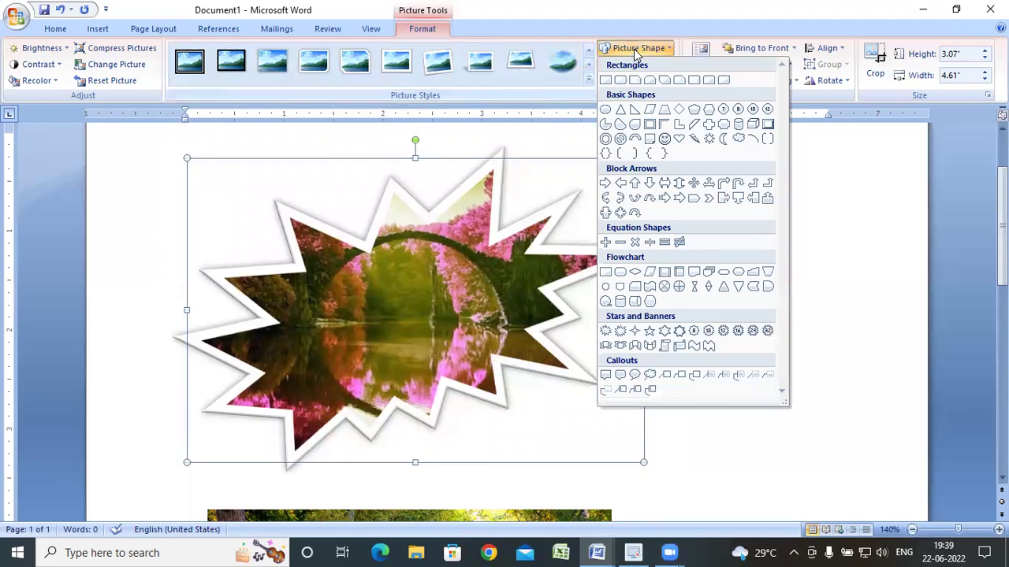
click(636, 125)
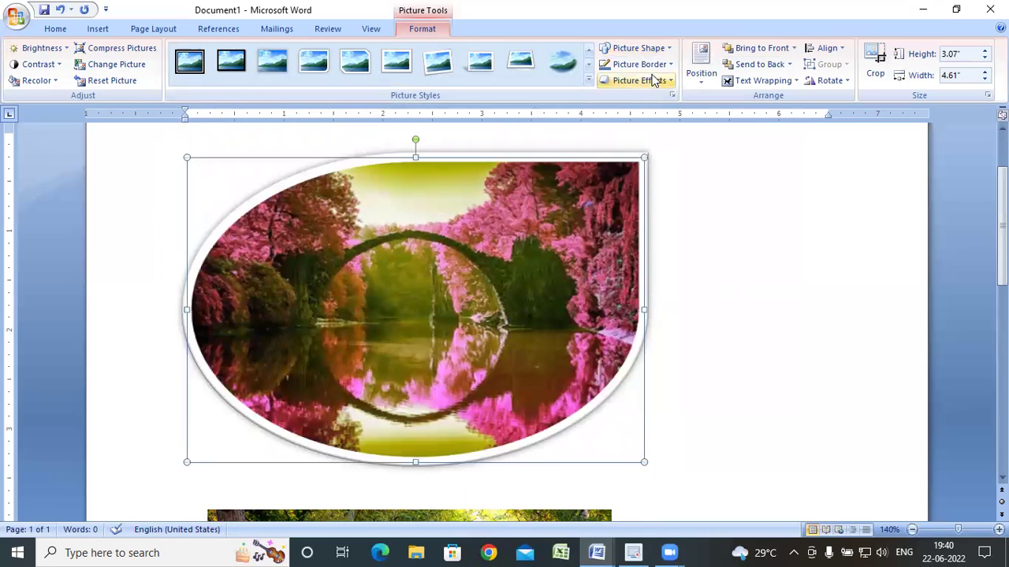
Try dark grey, orange and red outline colours on the picture.
click(649, 66)
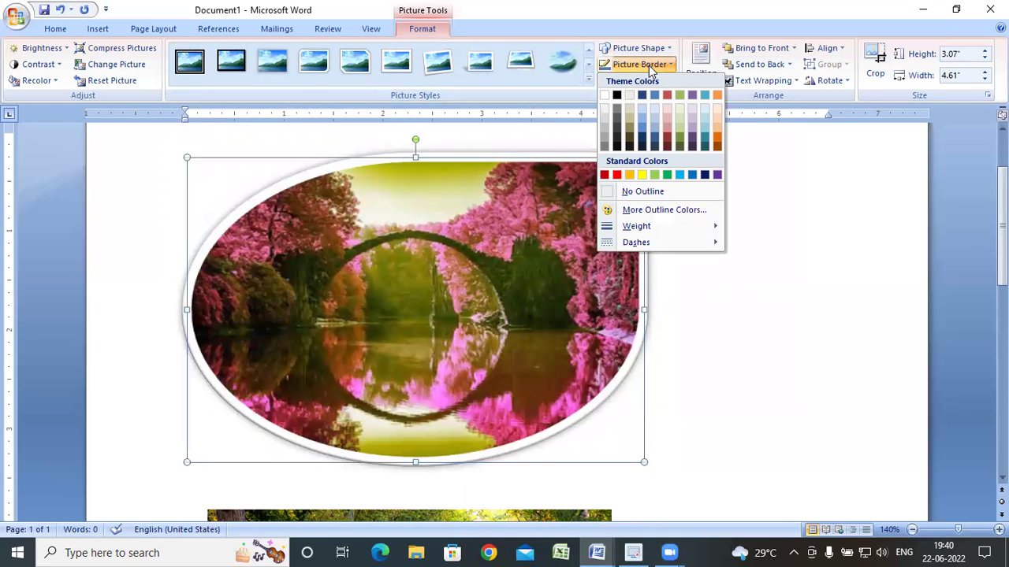
click(616, 141)
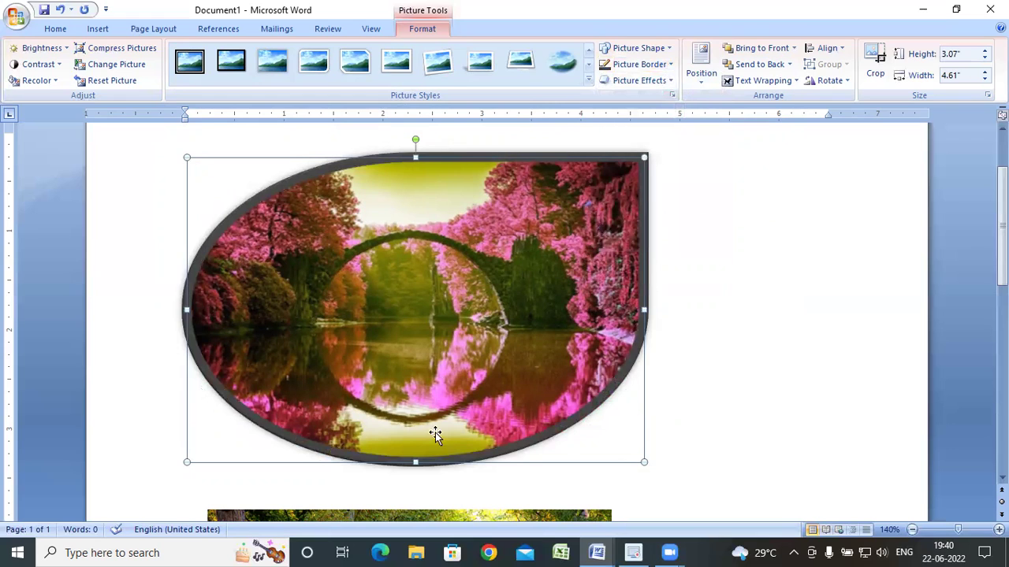
click(647, 65)
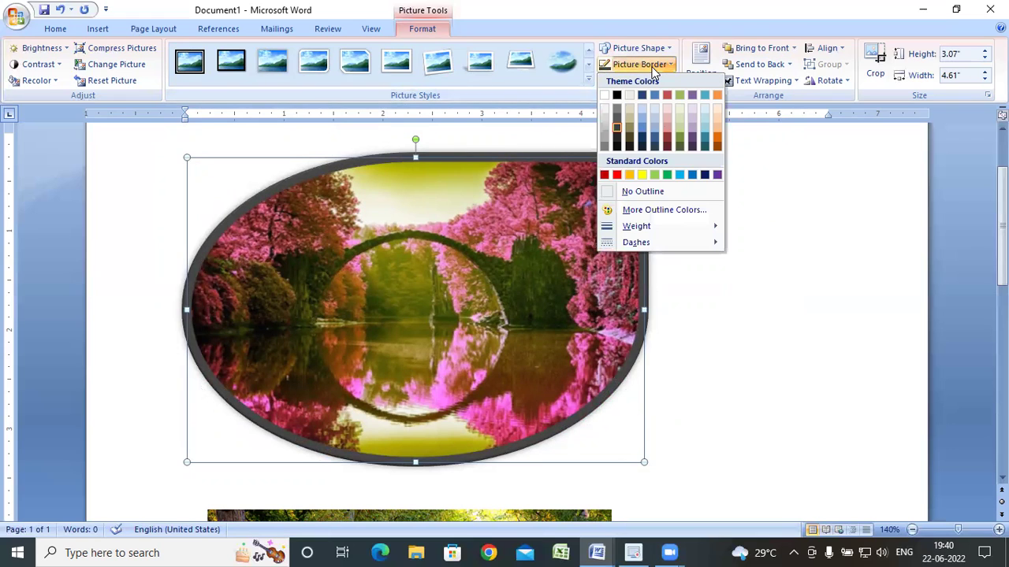
click(629, 174)
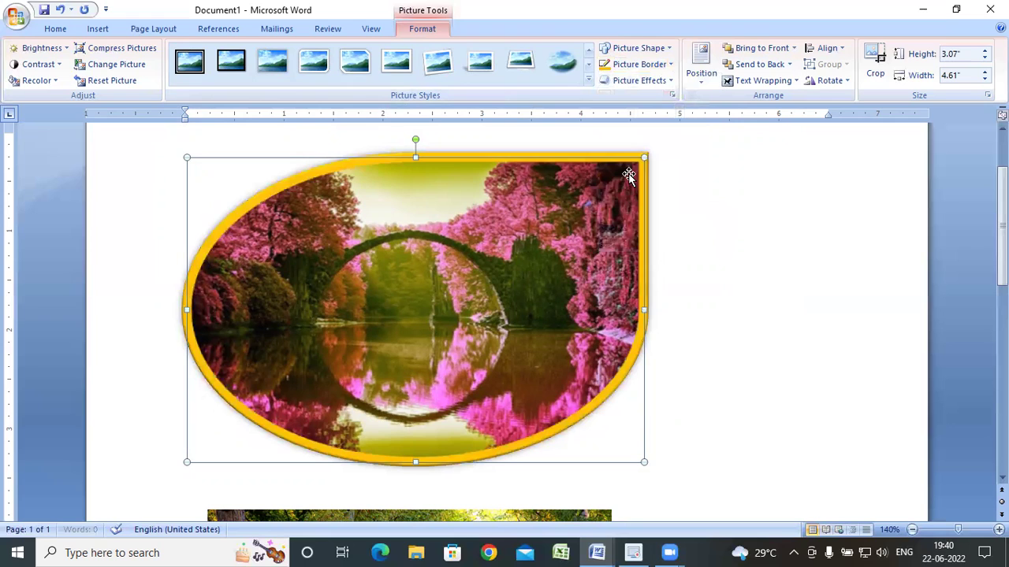
click(616, 69)
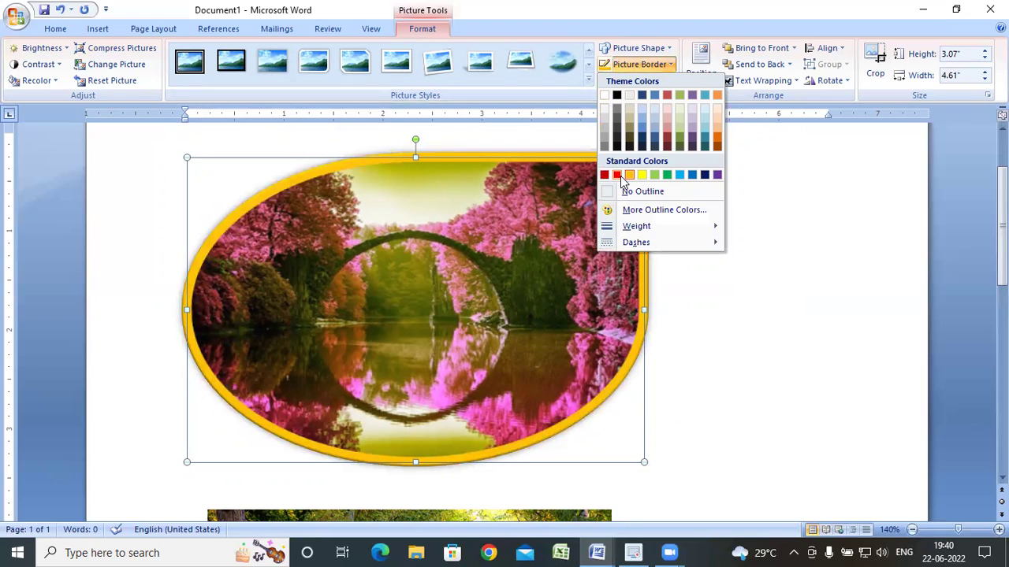
click(620, 176)
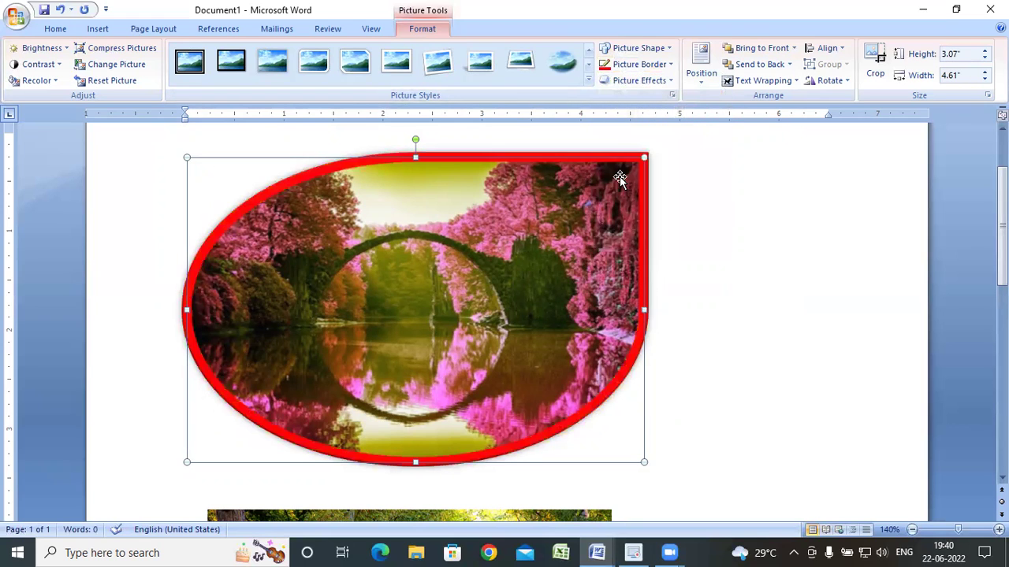
Apply the tilted perspective picture style and, after trying olive-green and red outlines, set No Outline.
click(508, 55)
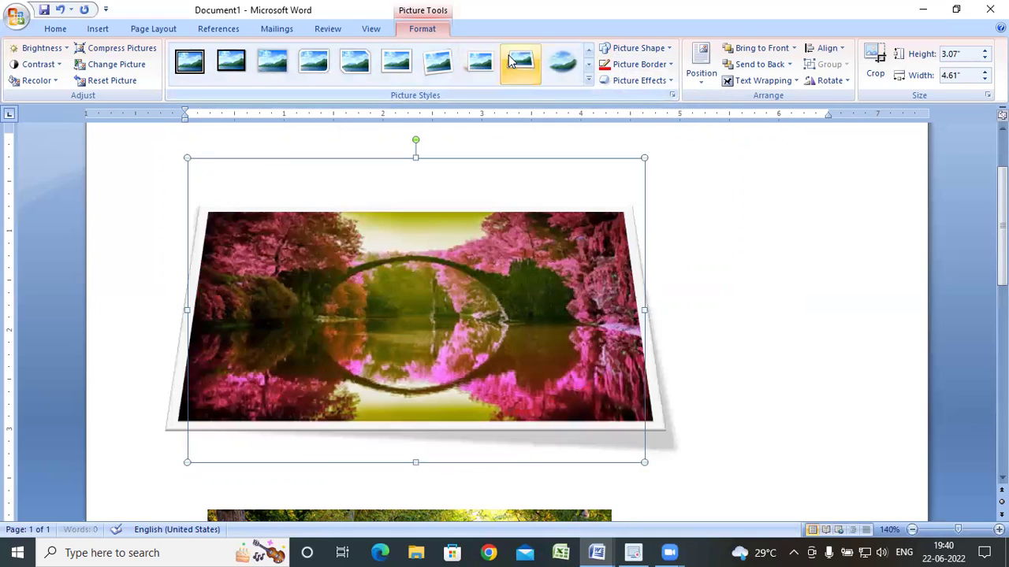
click(630, 66)
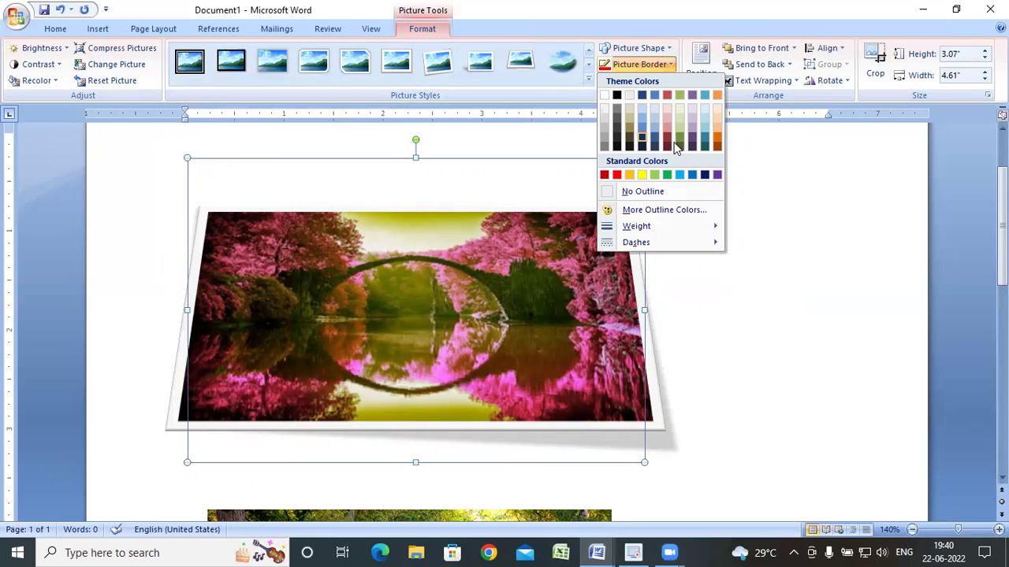
click(679, 144)
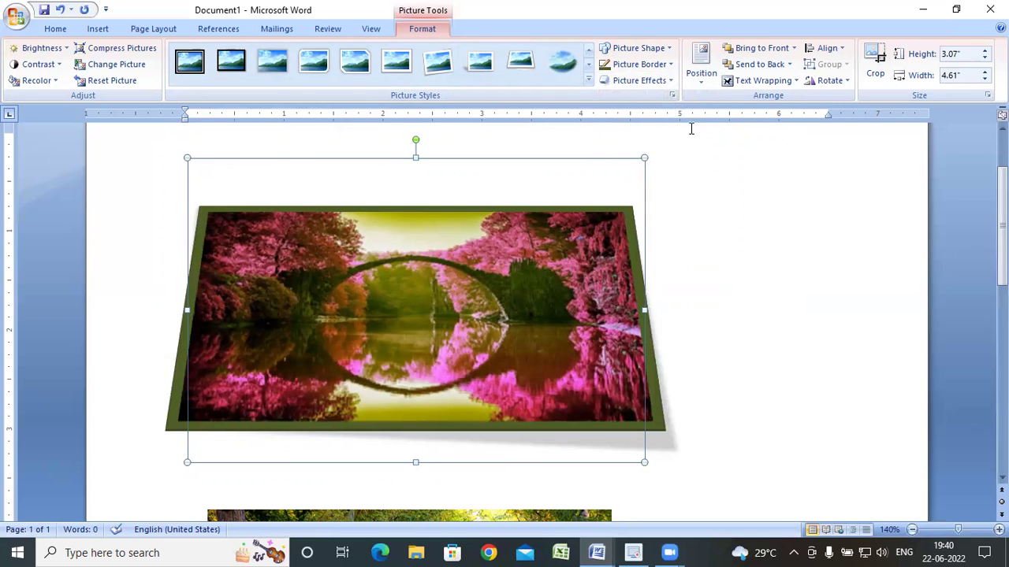
click(635, 64)
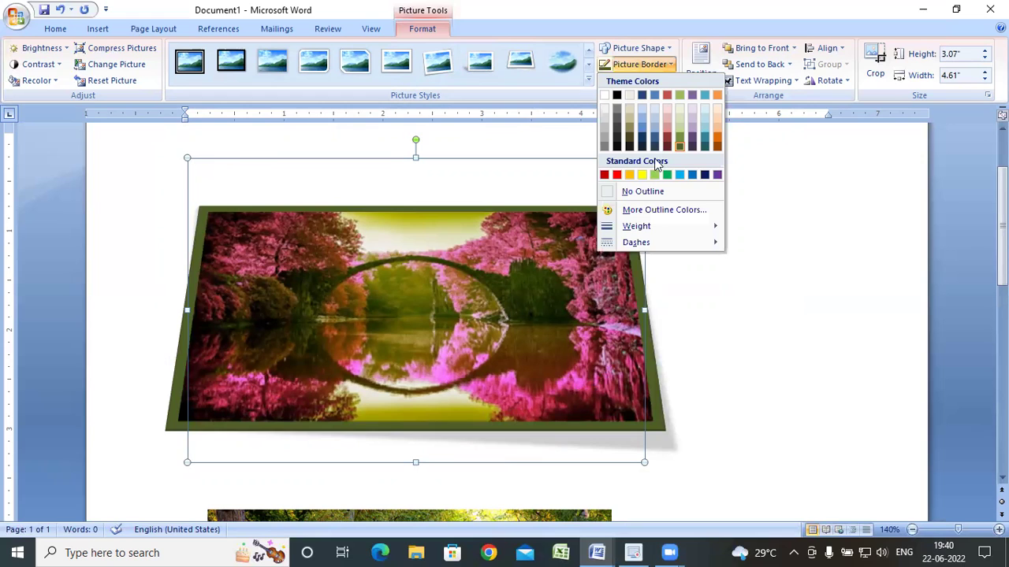
click(617, 176)
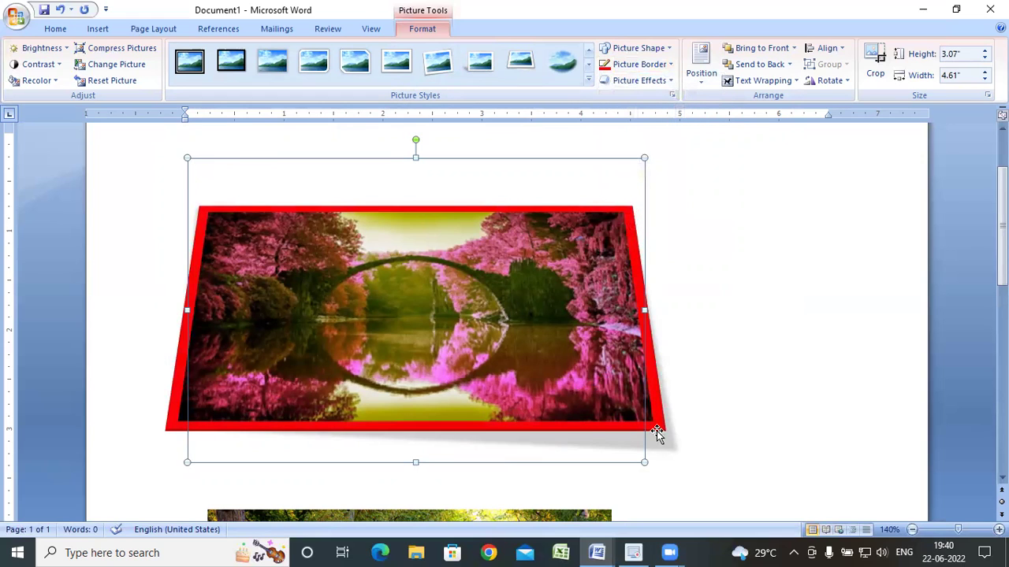
click(640, 64)
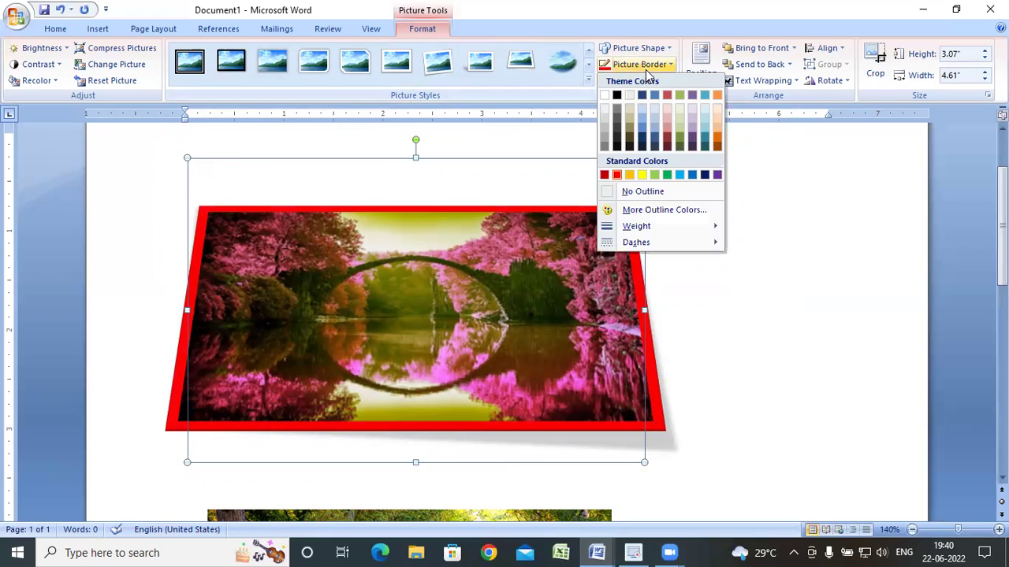
click(693, 194)
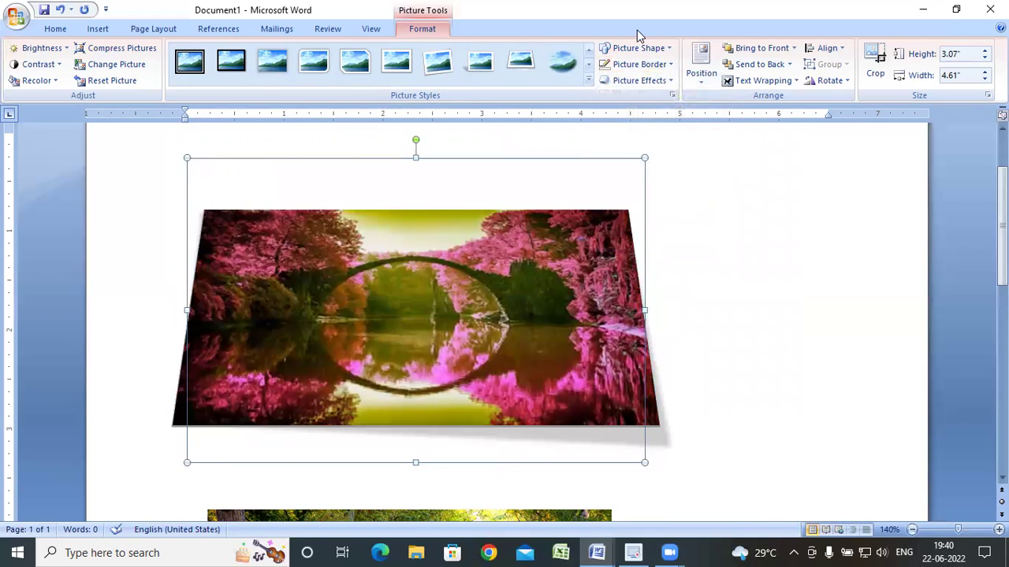
click(655, 67)
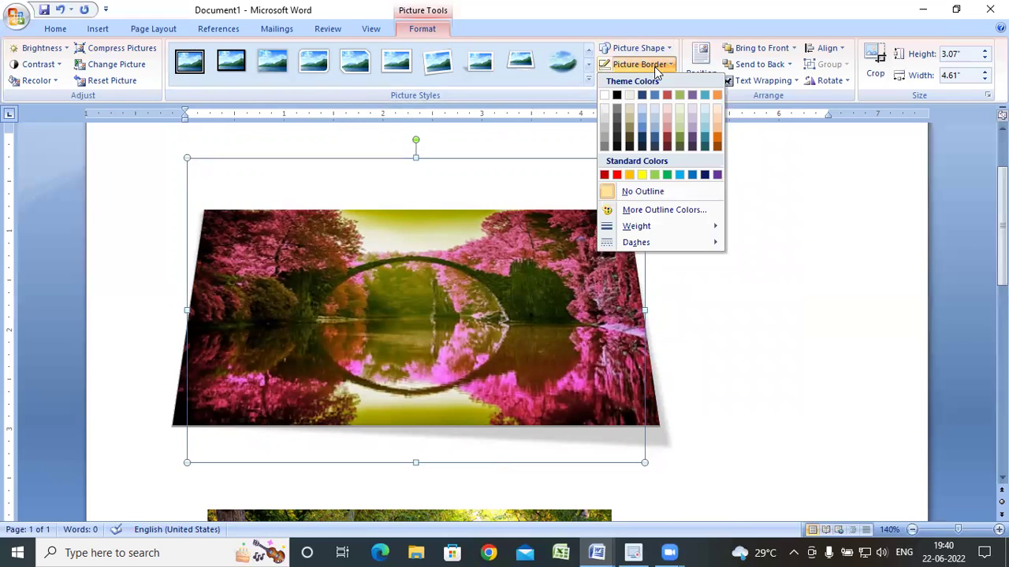
Give the picture border a custom light purple colour, RGB 169, 165, 249.
click(682, 210)
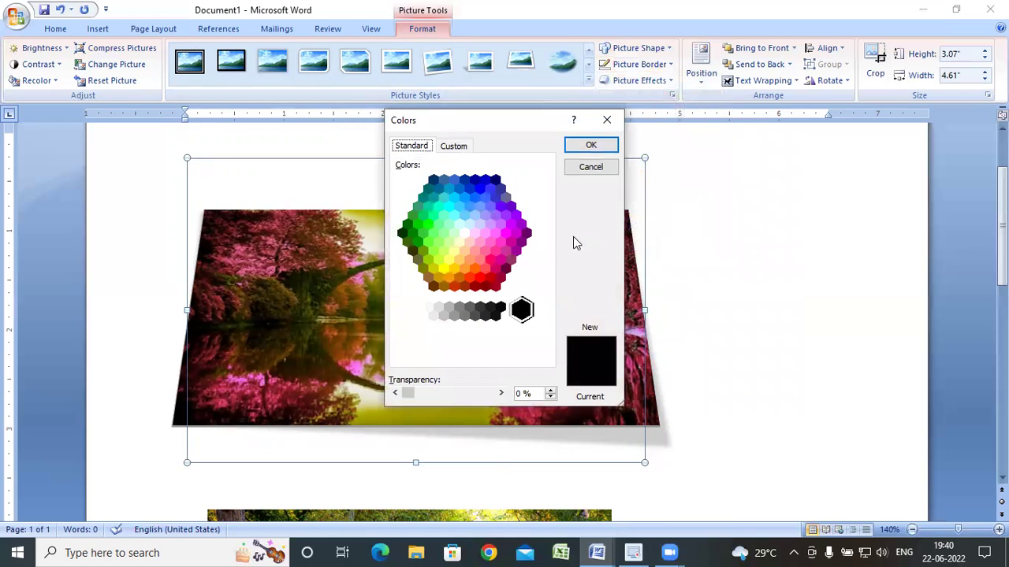
click(456, 147)
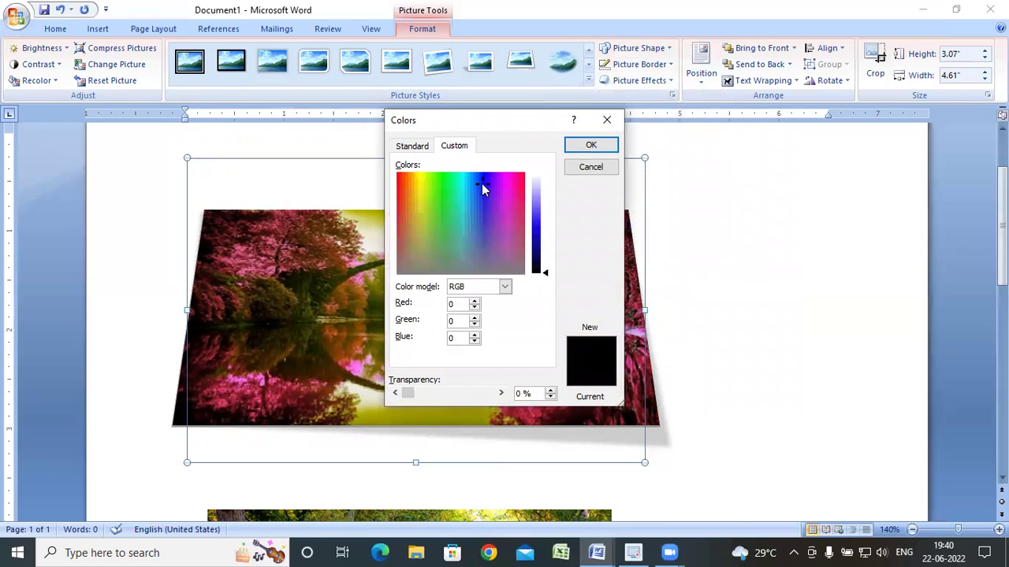
drag(535, 211, 536, 193)
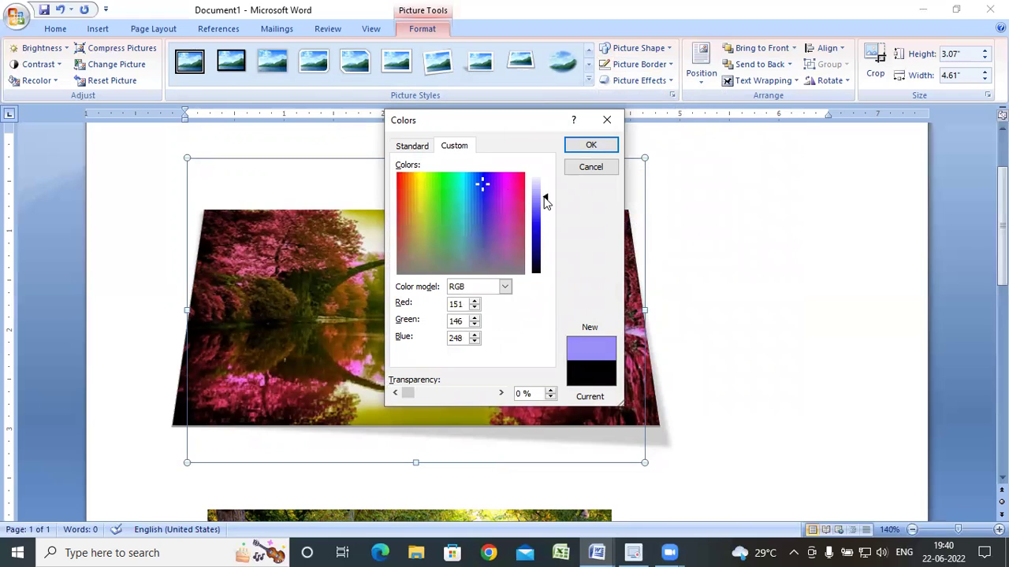
click(592, 146)
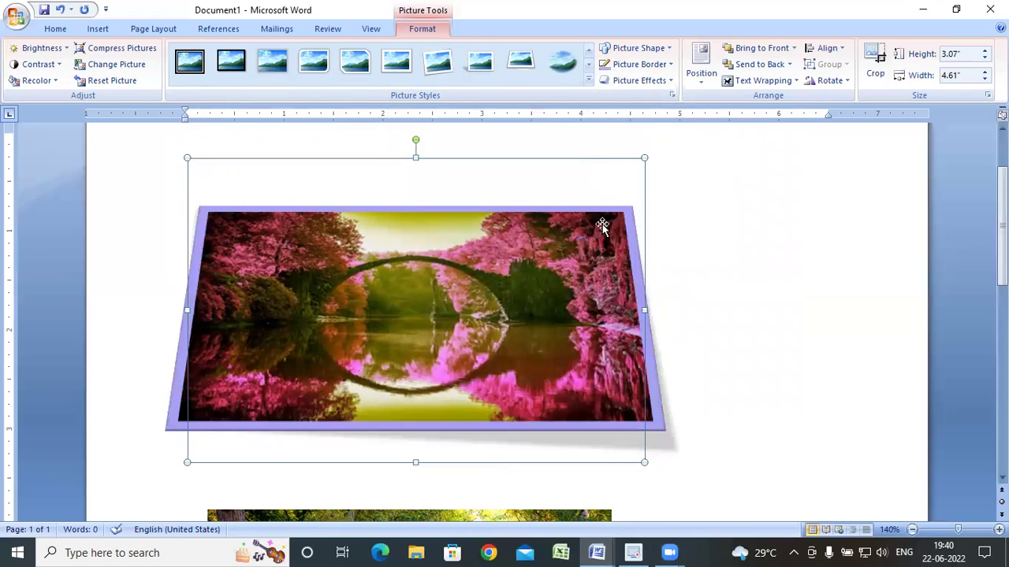
click(650, 82)
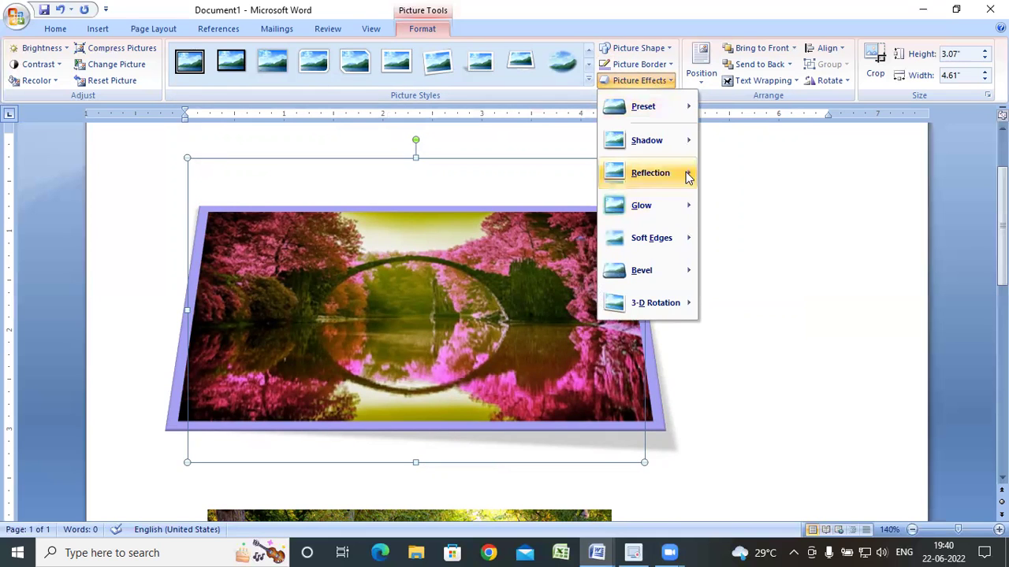
Reselect the purple-framed bridge picture and bring up the Picture Effects Preset gallery.
click(757, 434)
scroll(529, 382, down, 5)
click(529, 382)
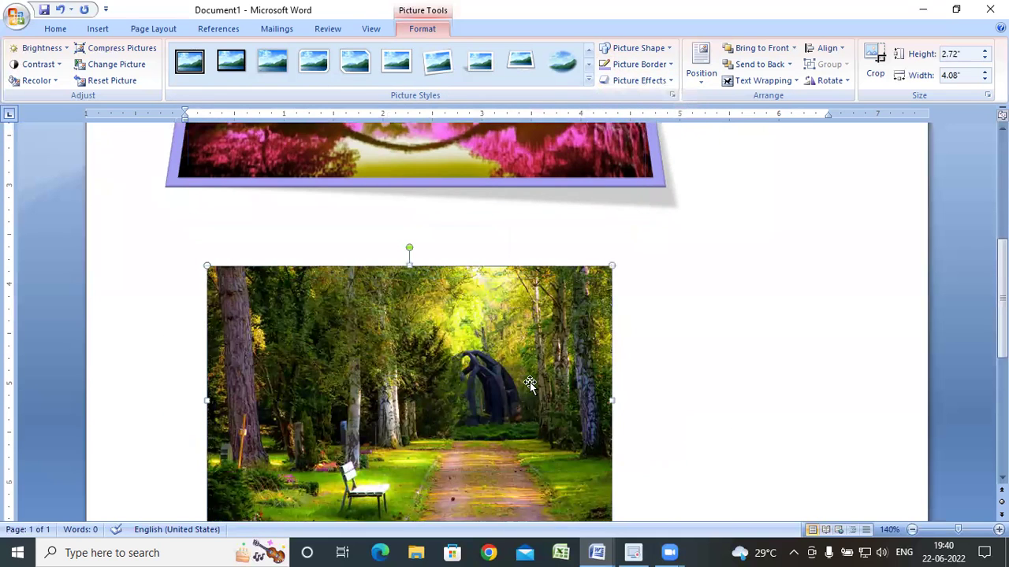
drag(529, 382, 520, 361)
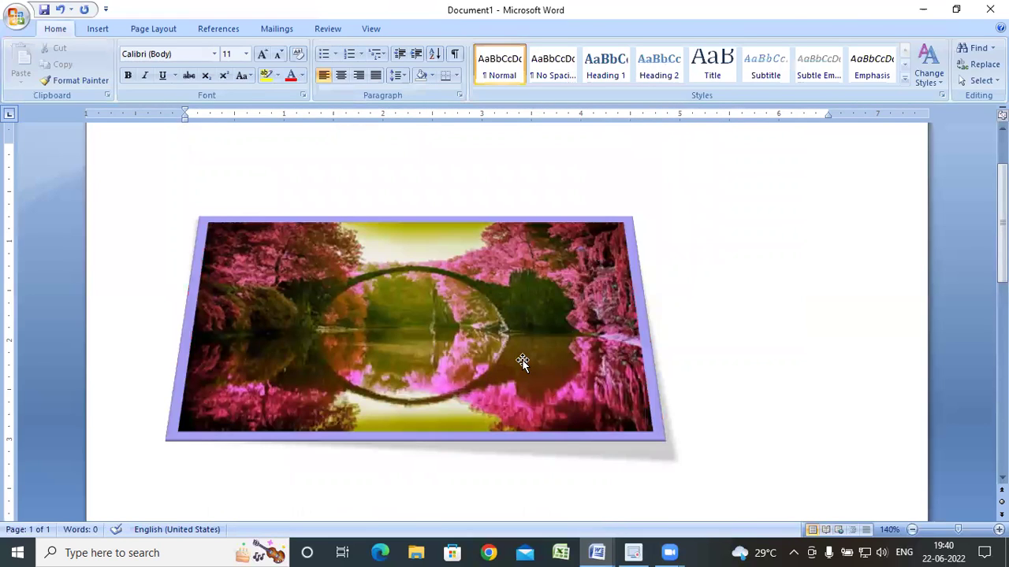
click(487, 272)
double_click(480, 216)
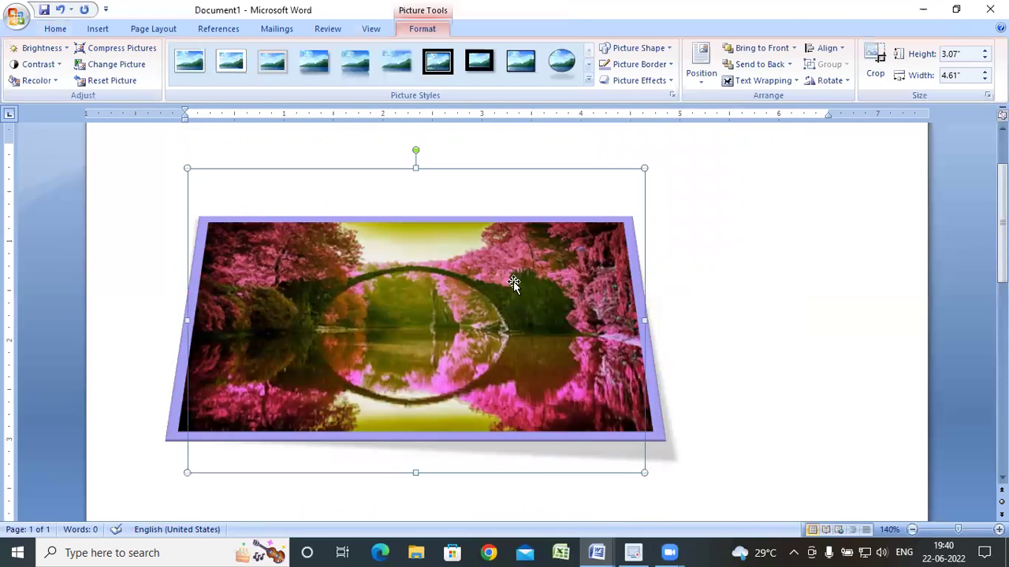
click(631, 80)
mouse_move(650, 115)
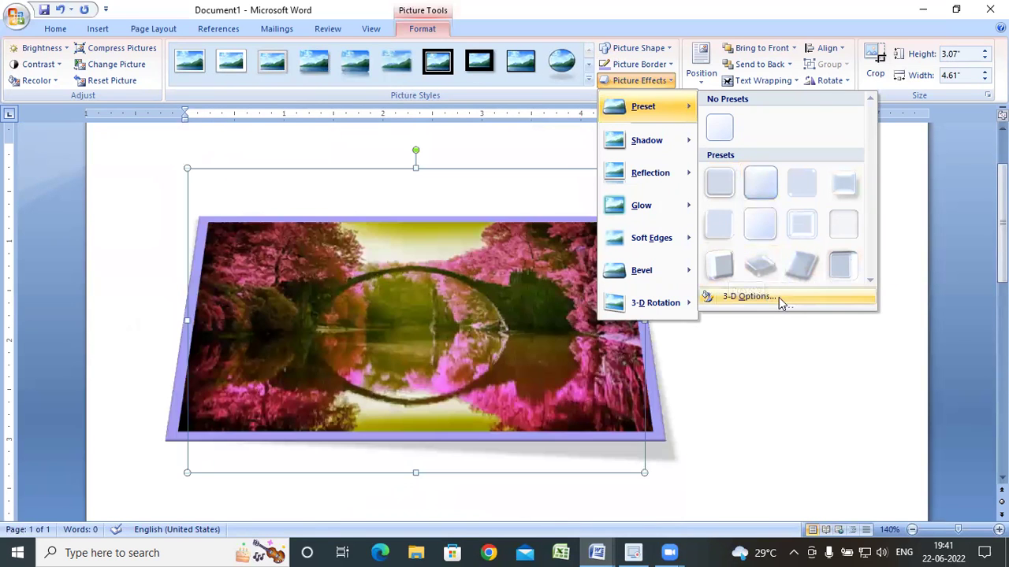
Open the 3-D Format settings and raise the top bevel width to 4 pt.
click(797, 300)
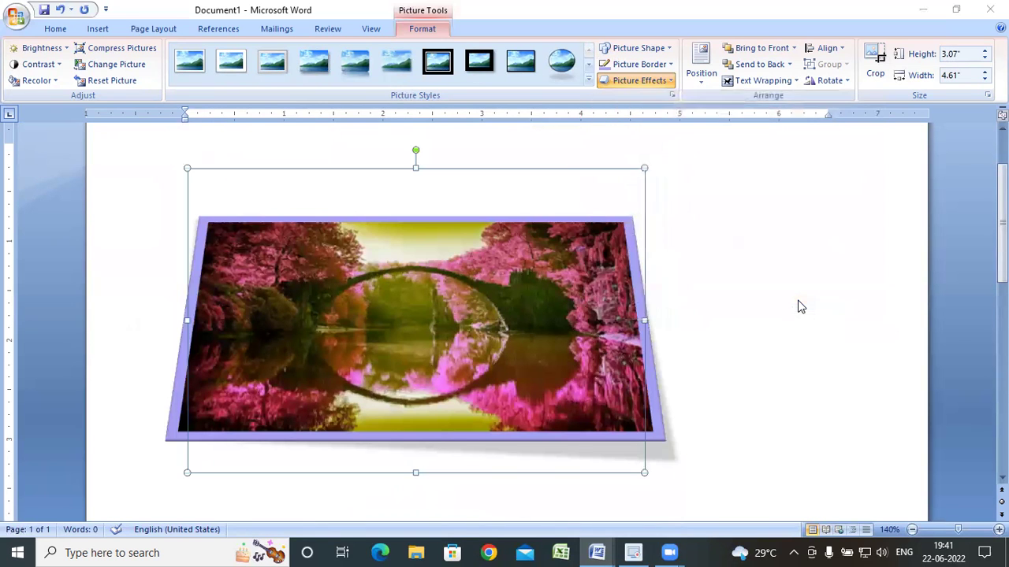
drag(531, 119, 850, 137)
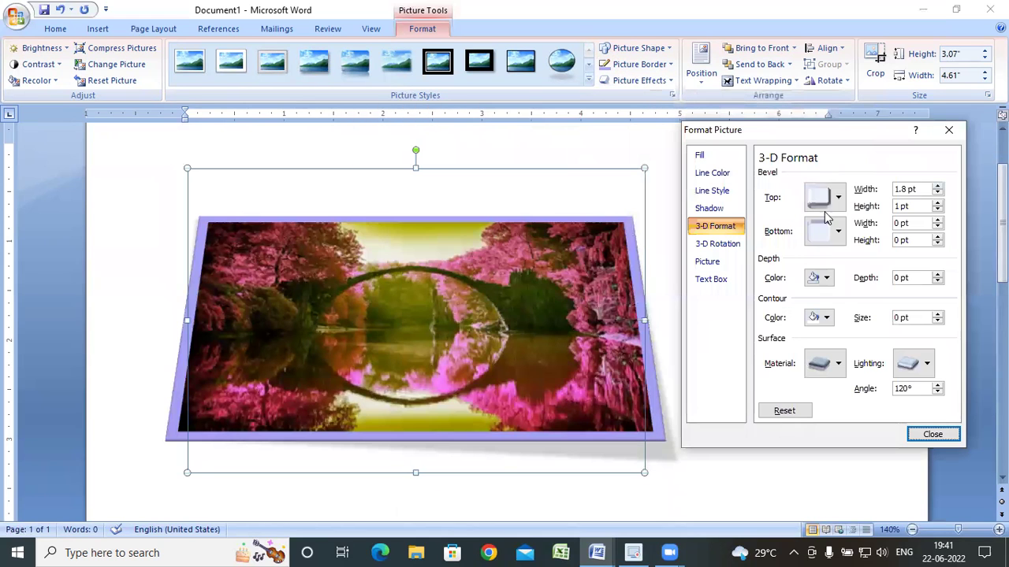
click(938, 186)
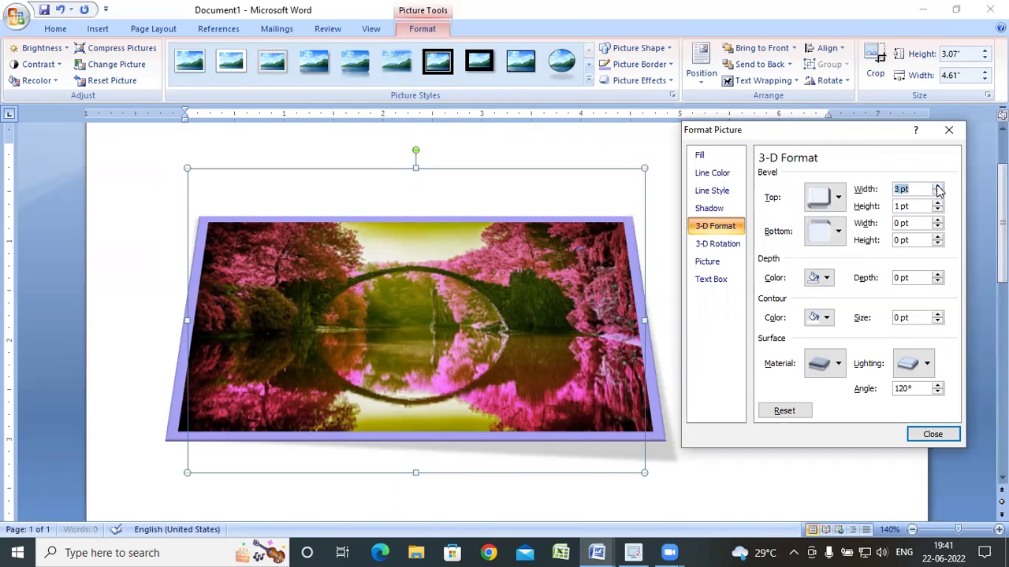
click(938, 186)
click(938, 186)
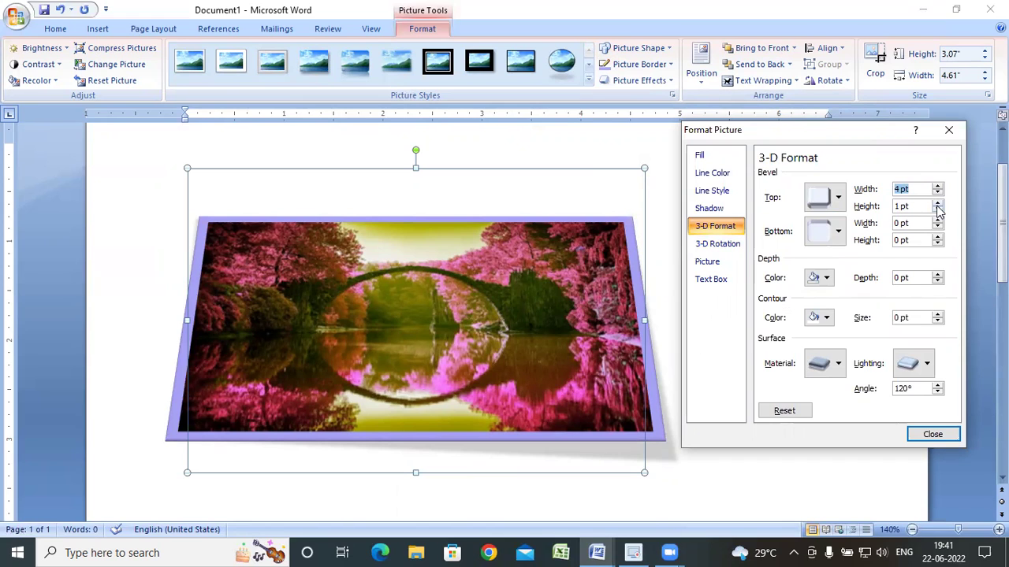
Raise the top bevel height, entering 6 as its new value.
click(937, 203)
click(938, 203)
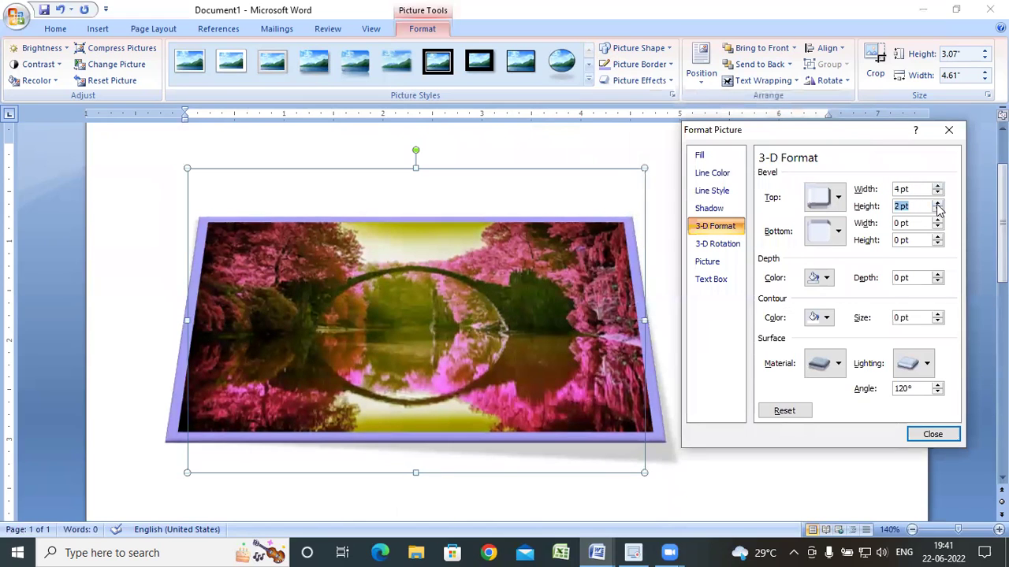
click(938, 204)
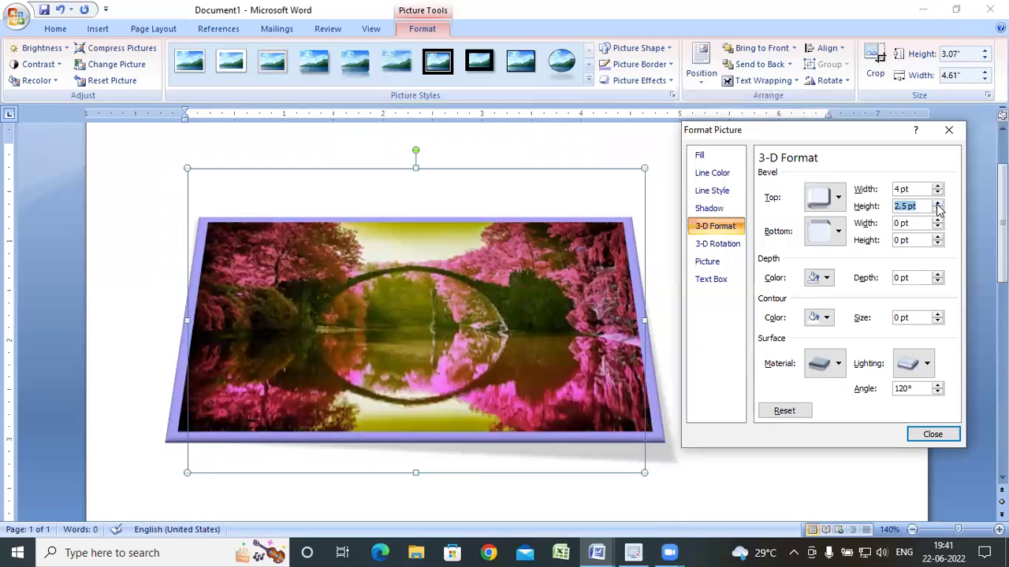
click(938, 203)
click(938, 203)
click(938, 204)
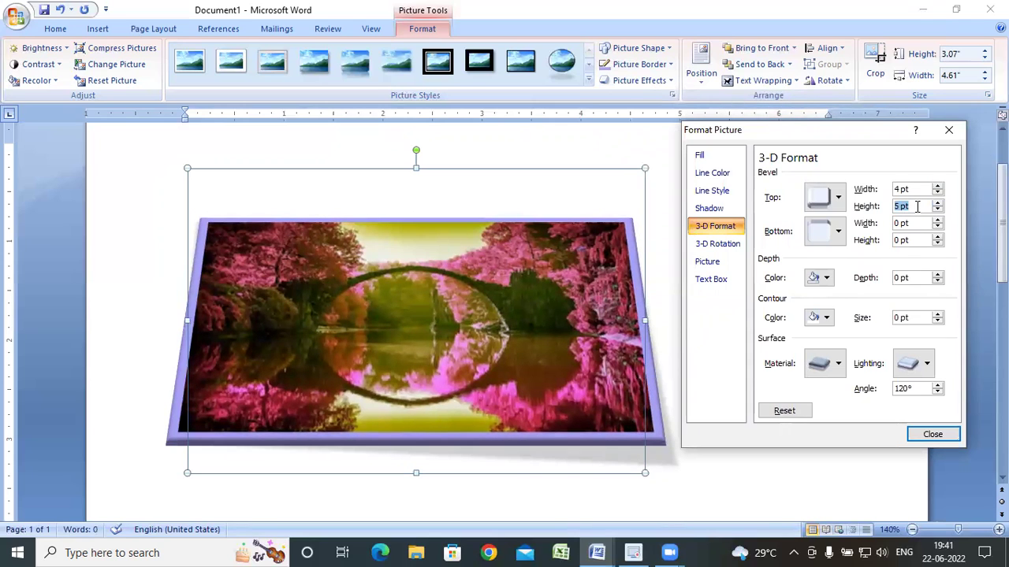
text(6)
key(Return)
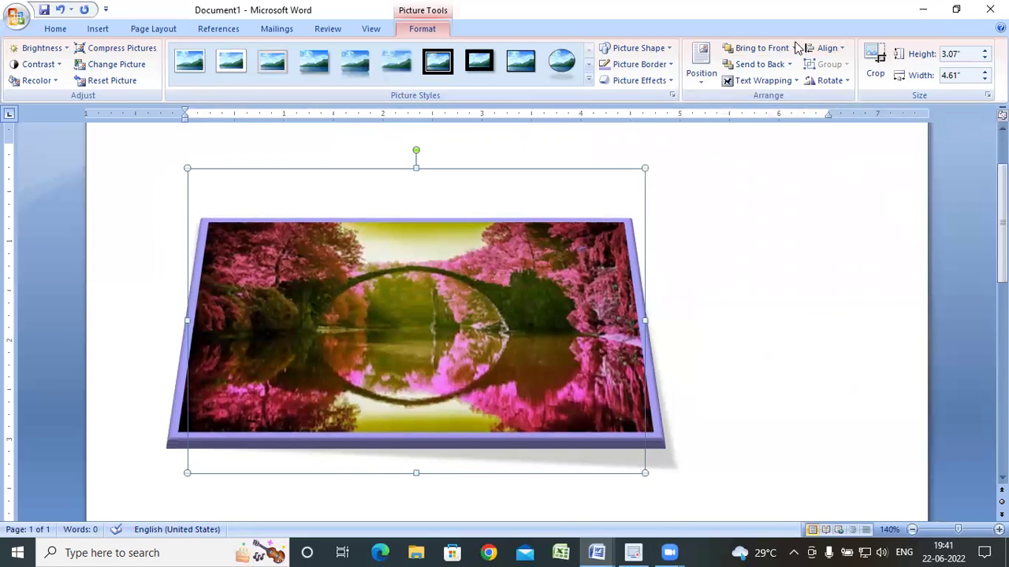
Open the 3-D options and set the surface material to Translucent.
click(640, 80)
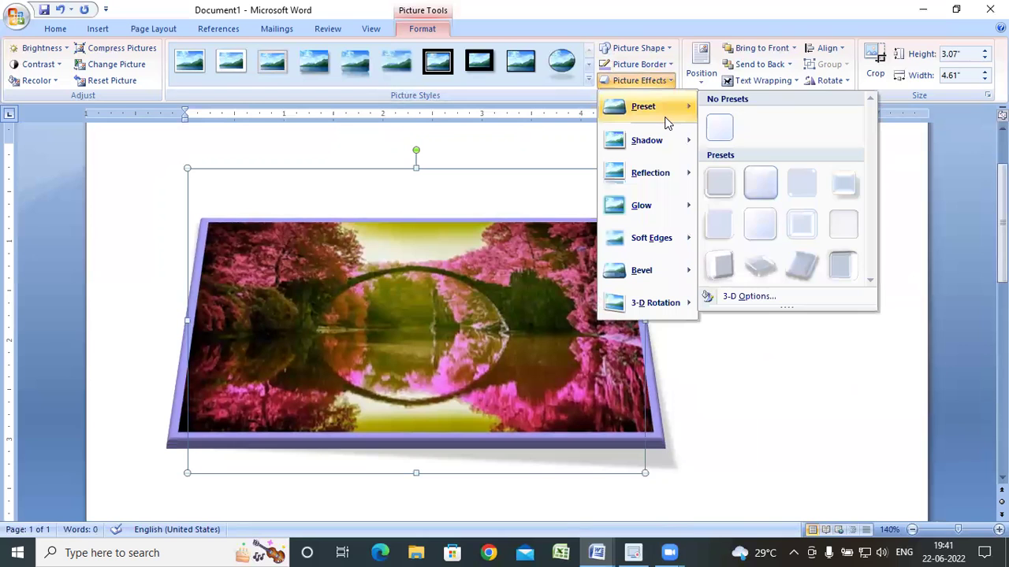
click(767, 297)
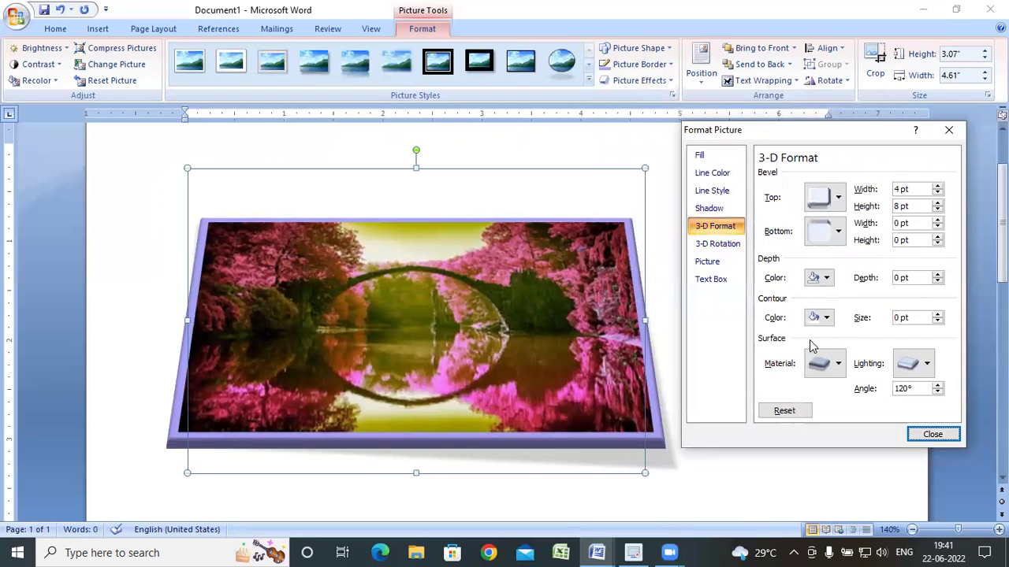
click(826, 365)
click(861, 276)
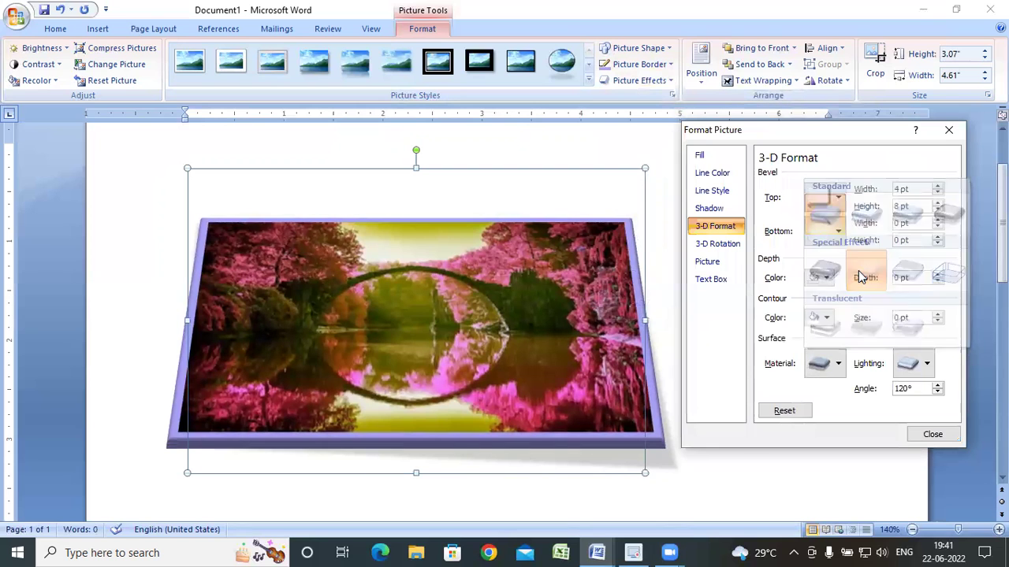
click(825, 369)
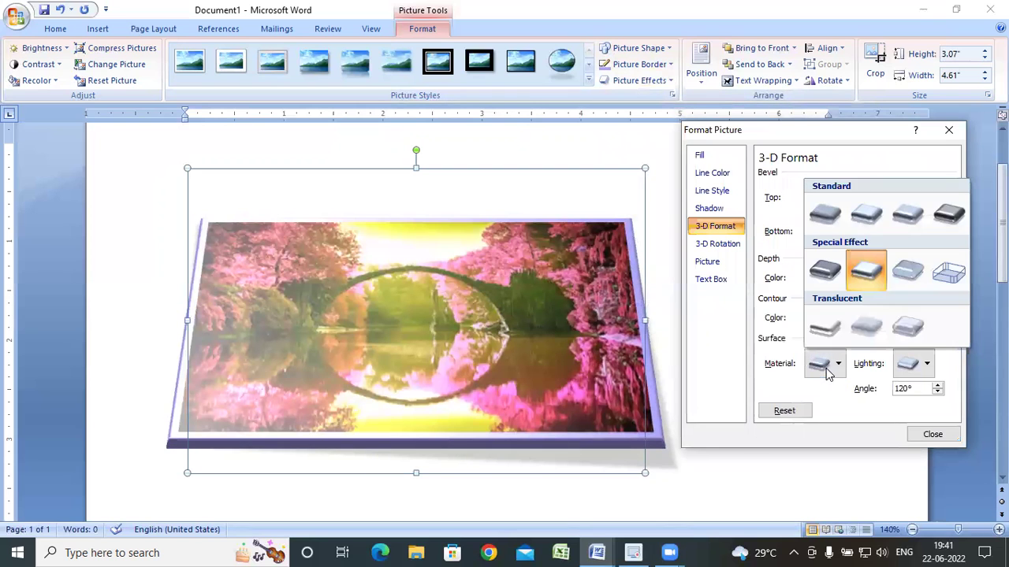
click(825, 327)
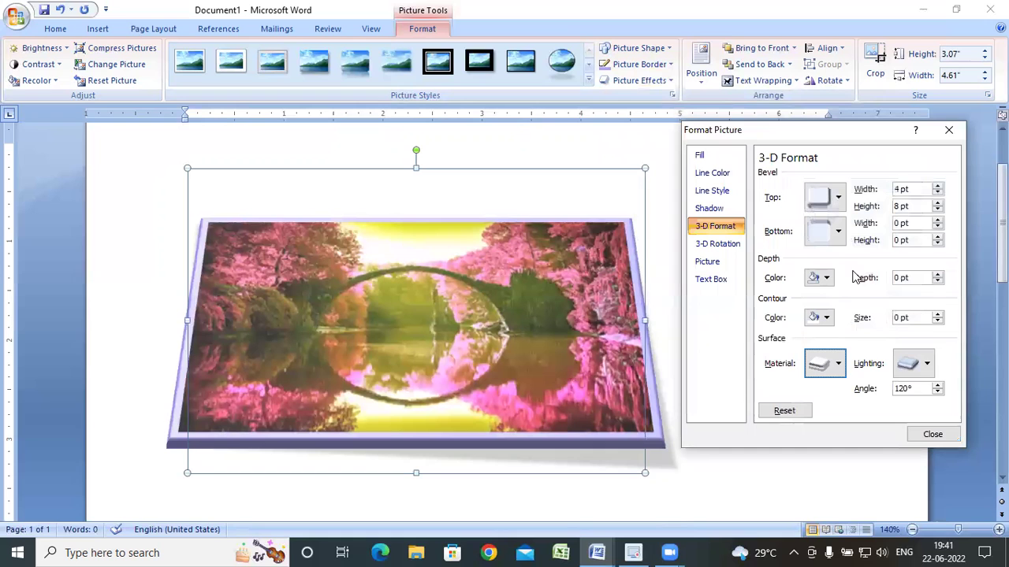
Try several lighting presets, settling on a bright Special lighting preset.
click(918, 364)
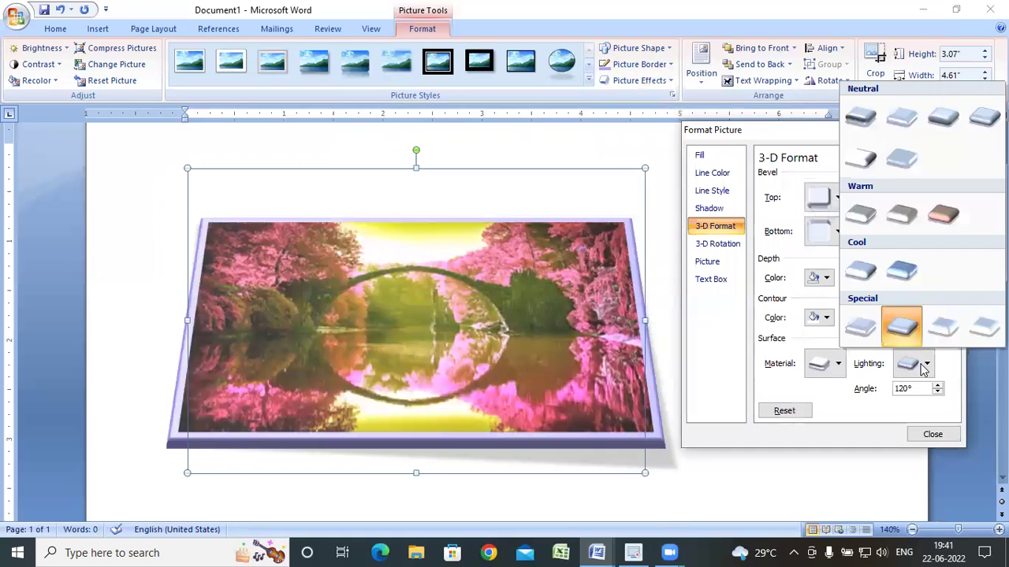
click(946, 221)
click(922, 363)
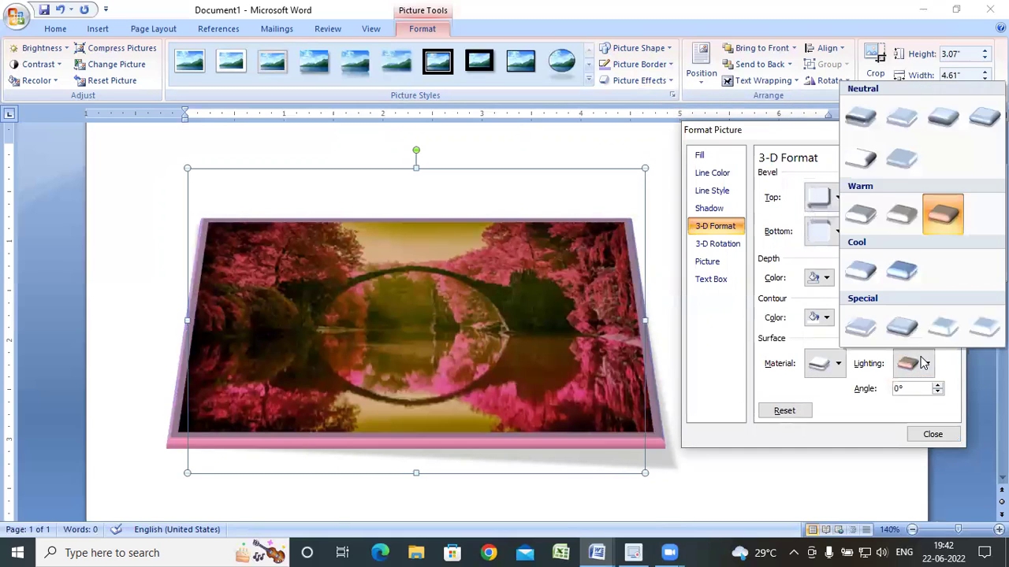
click(861, 157)
click(912, 364)
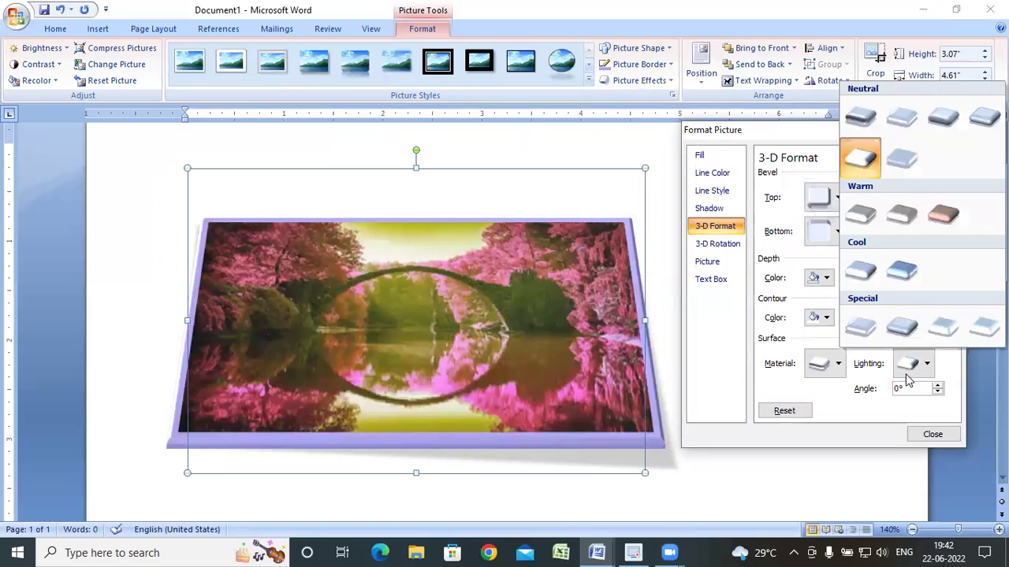
click(860, 213)
click(912, 369)
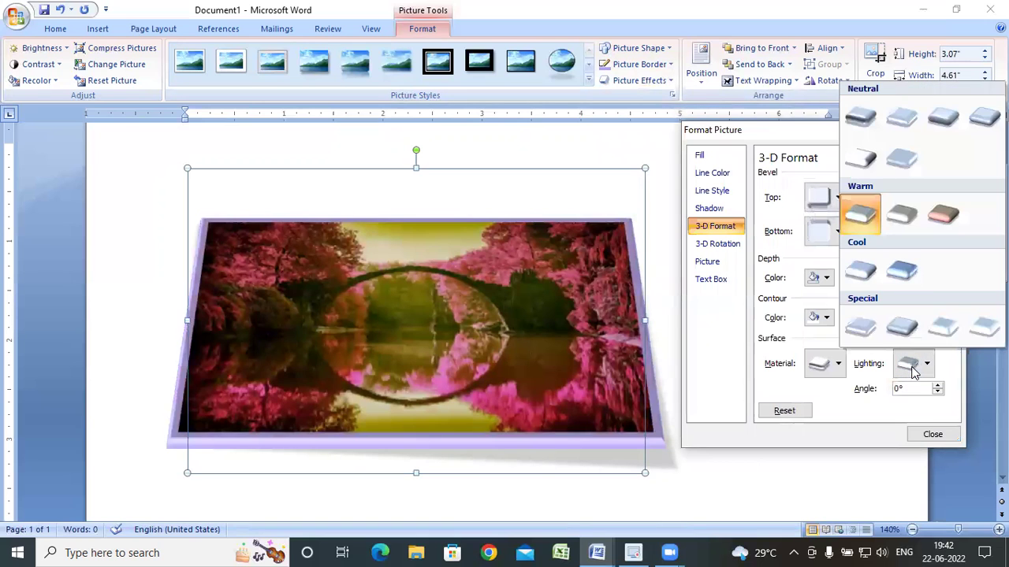
click(950, 326)
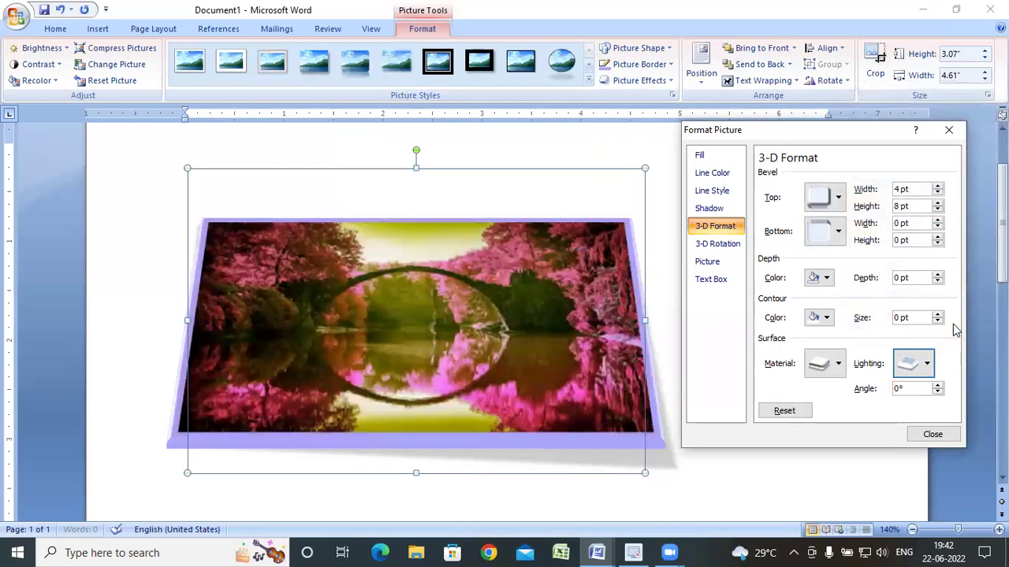
Make the 3-D depth colour green and close the 3-D settings.
click(817, 278)
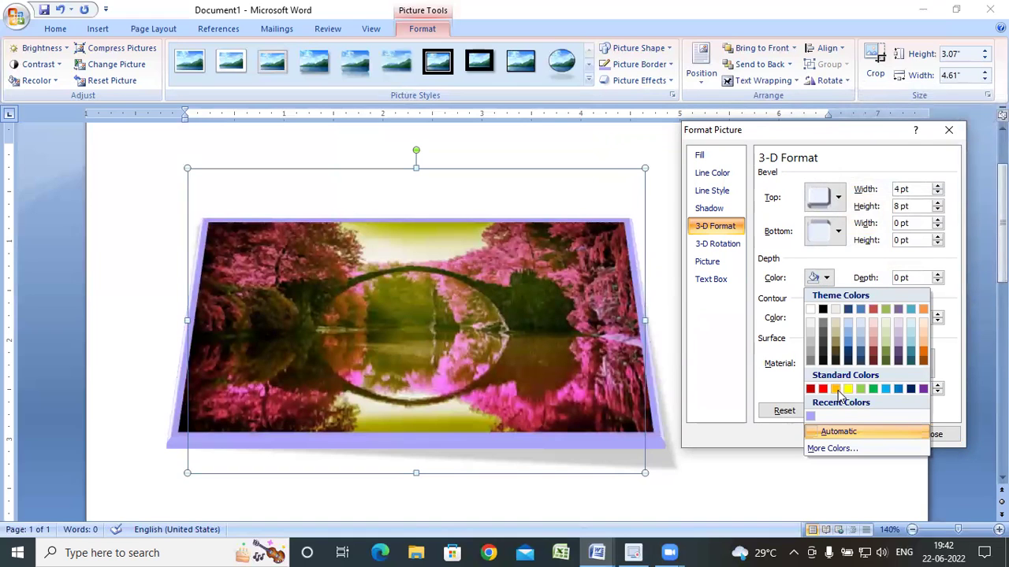
click(873, 389)
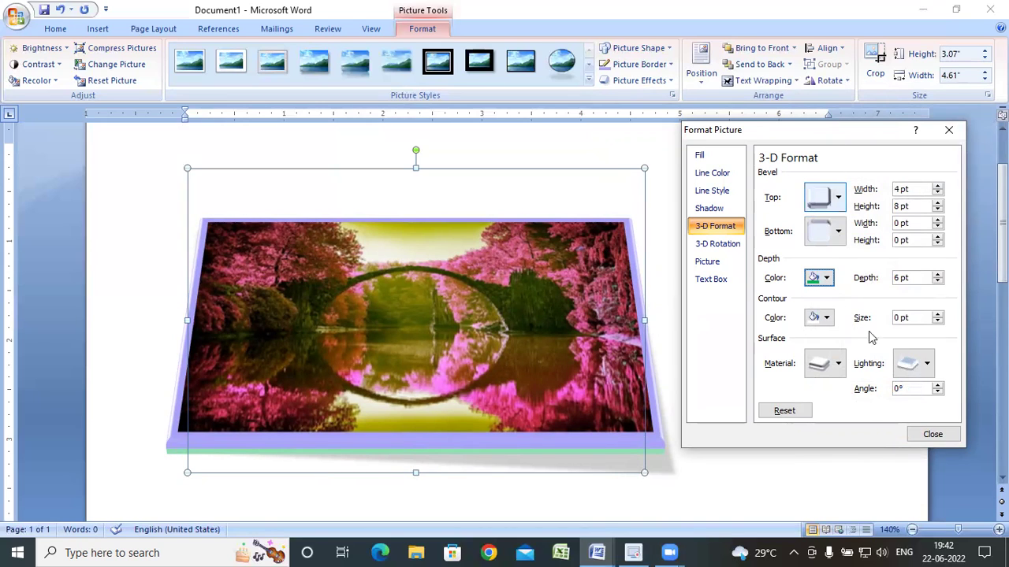
click(931, 438)
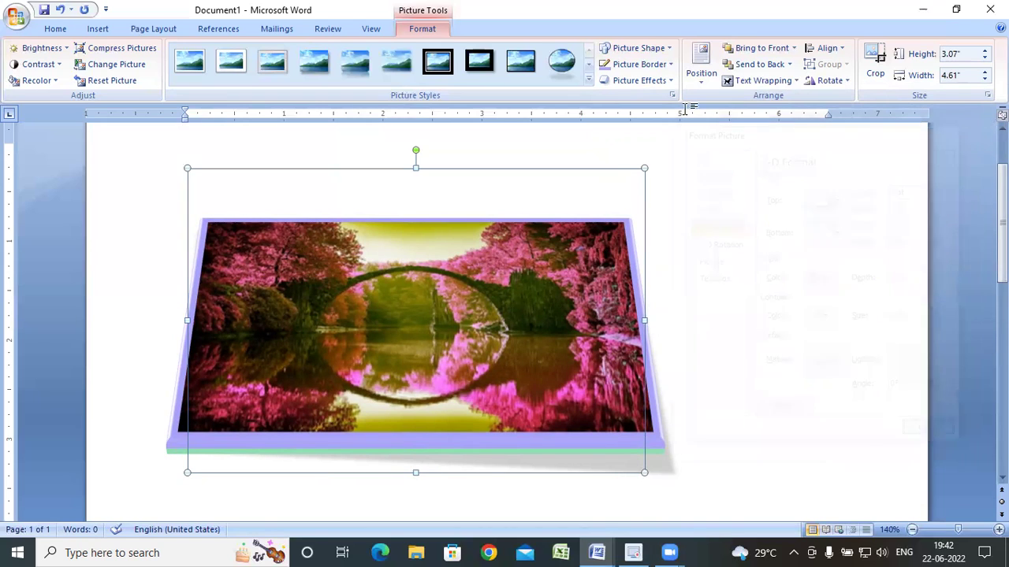
Apply the first Outer shadow preset to the picture.
click(654, 81)
mouse_move(655, 141)
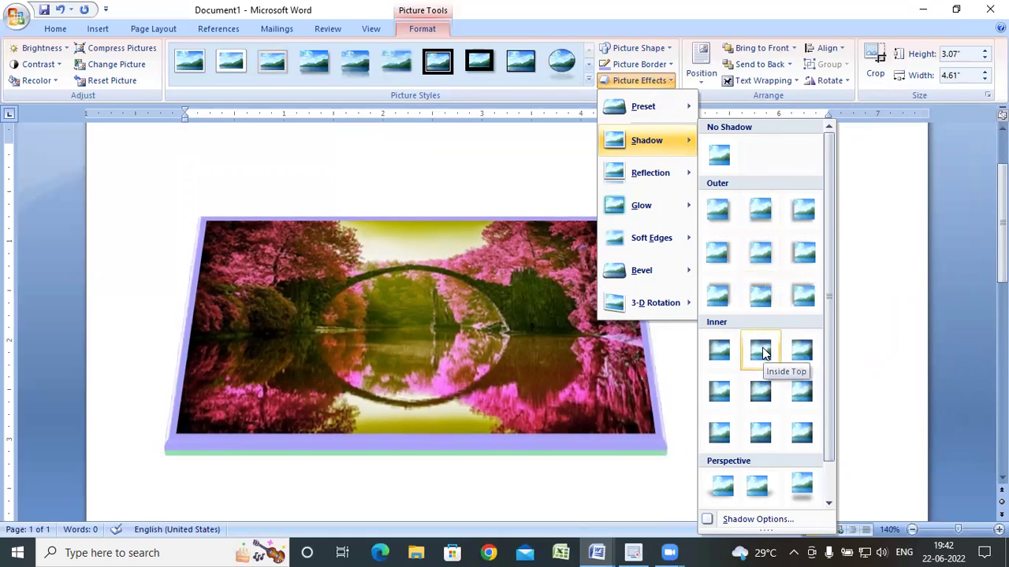
click(727, 258)
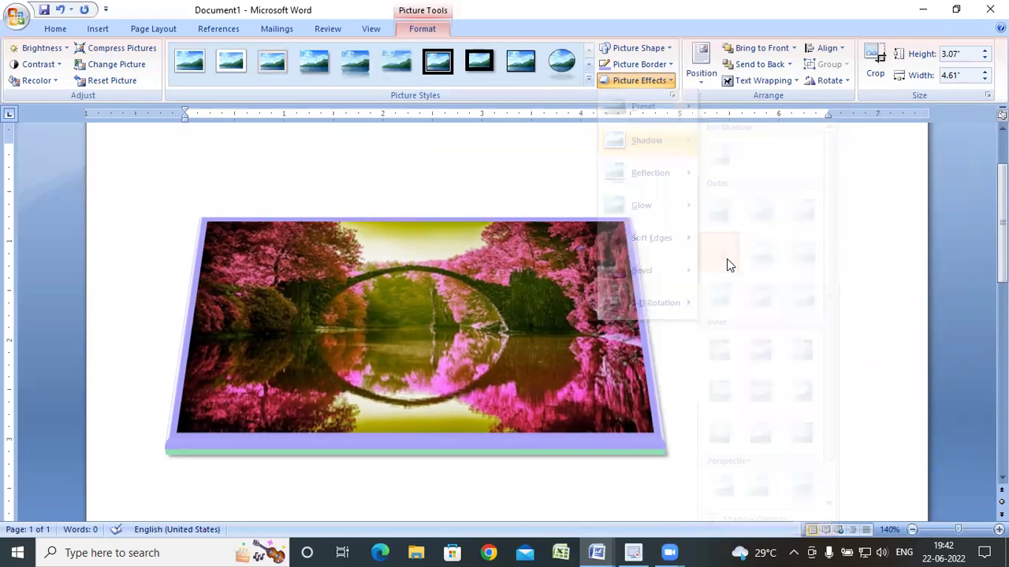
click(653, 85)
click(276, 61)
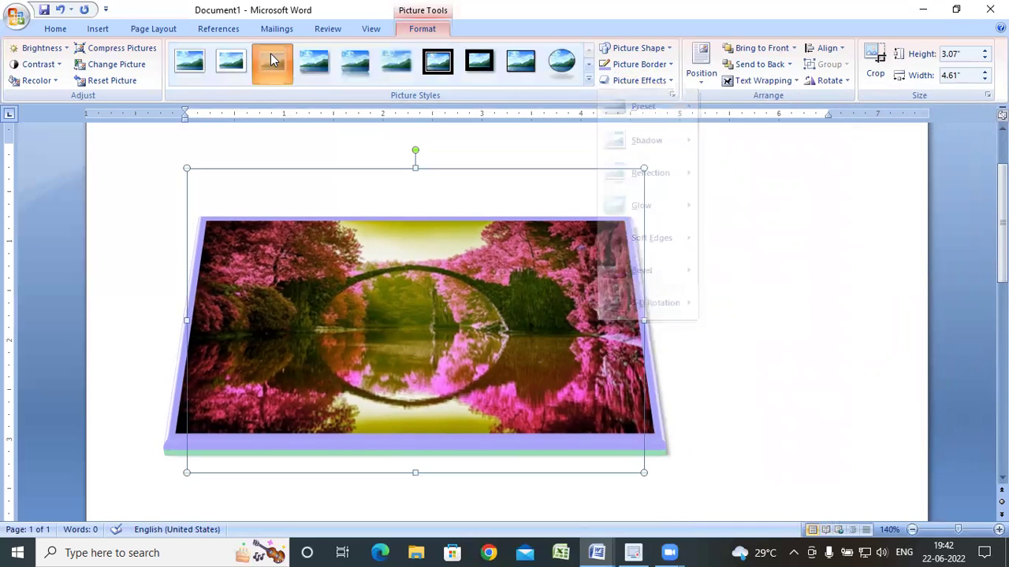
Restyle the picture with a light frame and apply the third Perspective shadow preset.
click(276, 61)
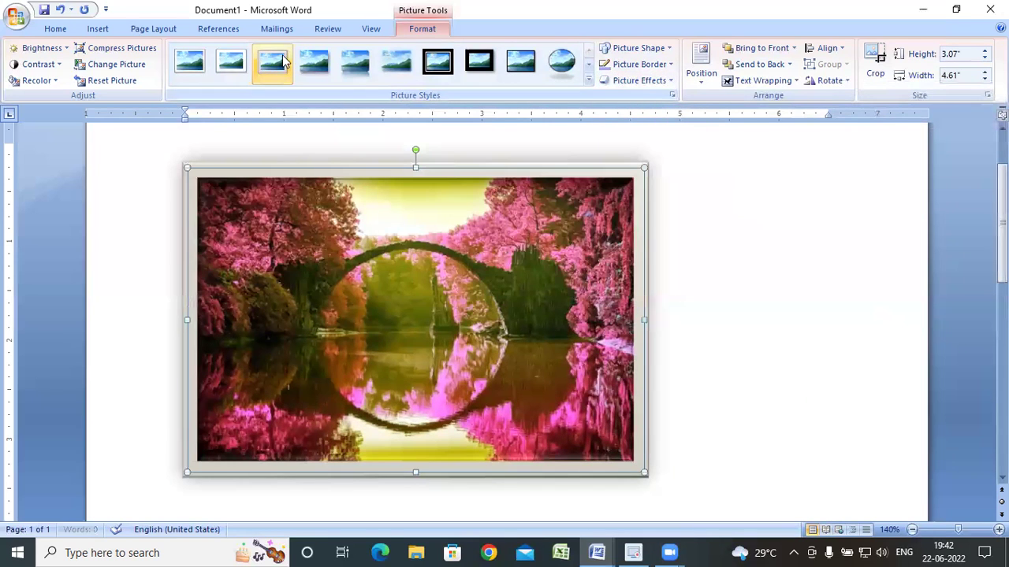
click(640, 80)
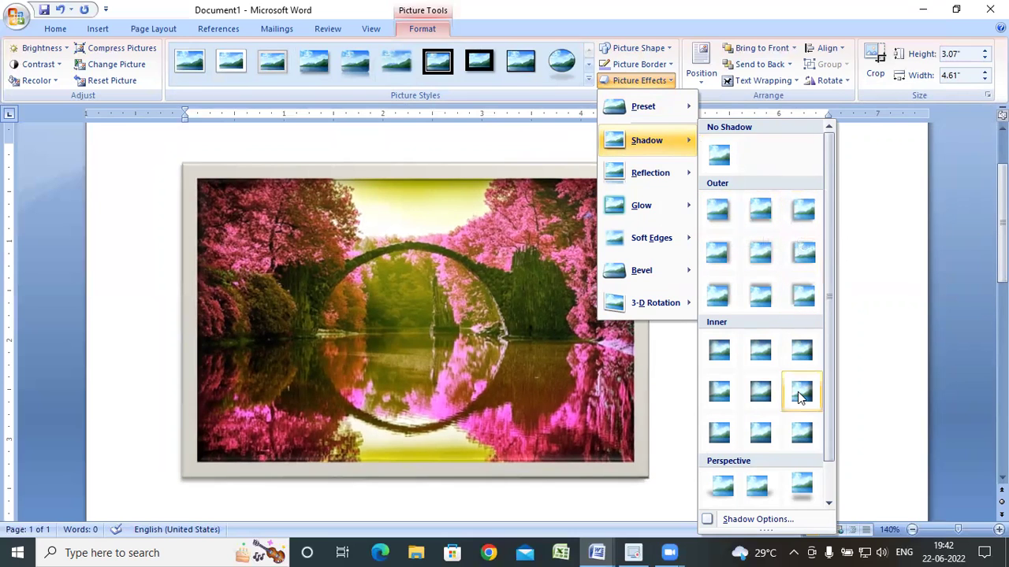
scroll(799, 390, down, 1)
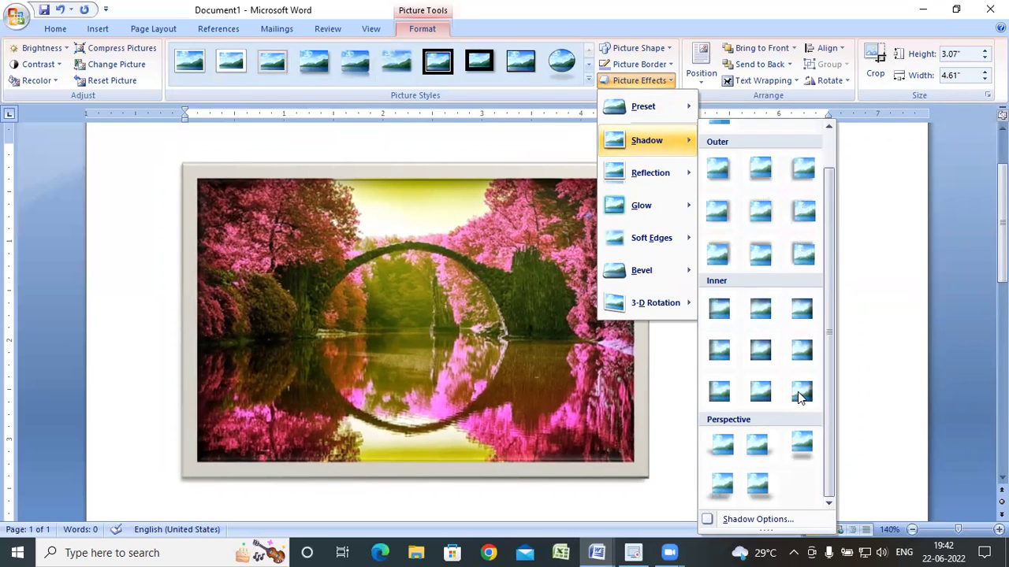
click(814, 453)
scroll(801, 378, down, 3)
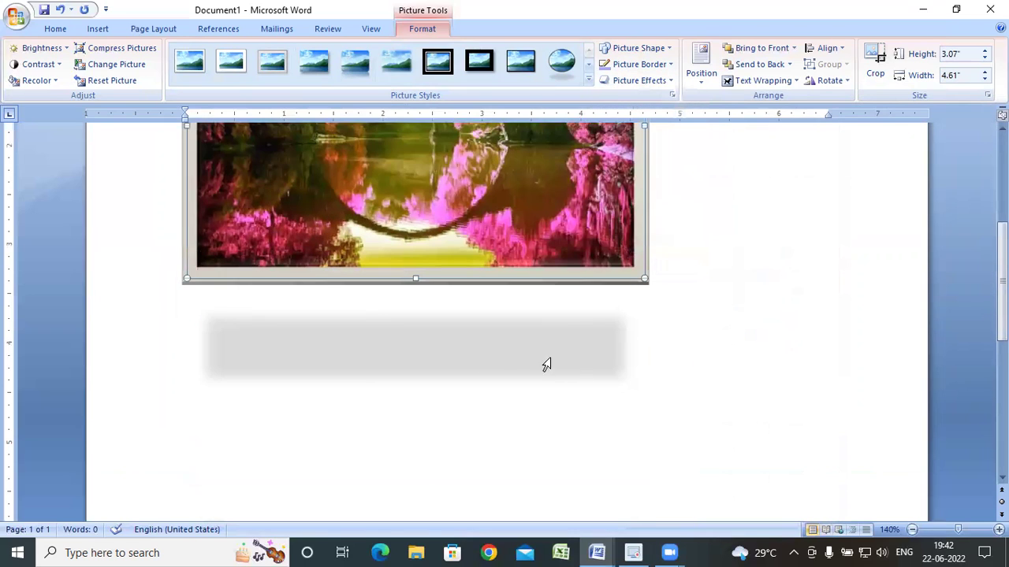
Browse the Glow variations and apply a red glow around the picture.
click(637, 81)
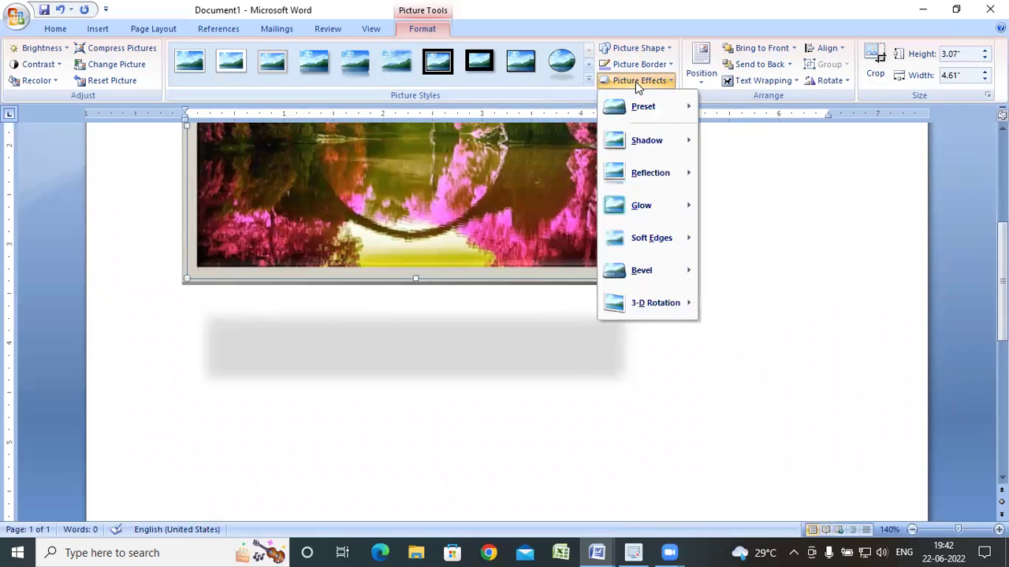
mouse_move(660, 170)
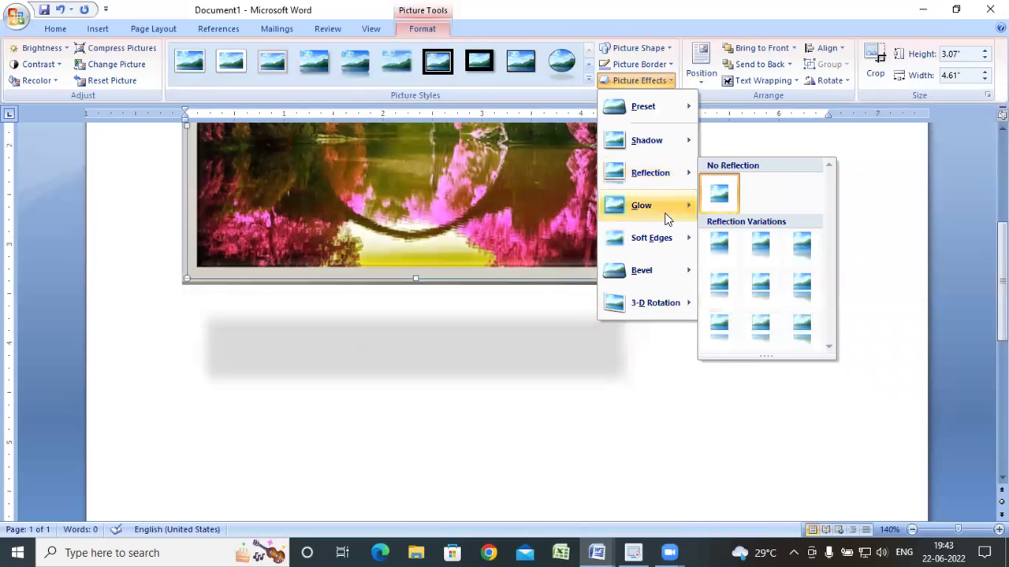
mouse_move(670, 206)
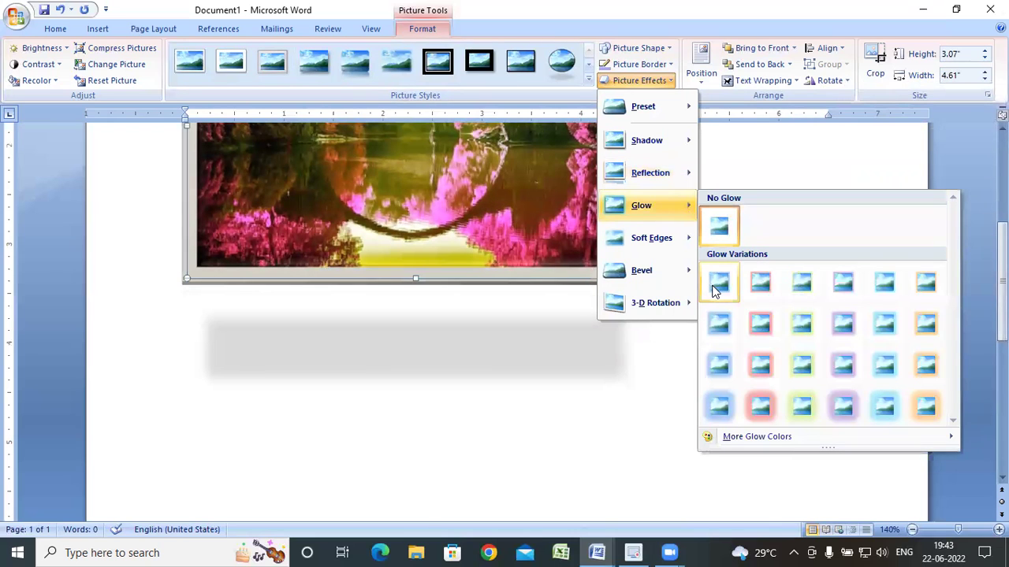
click(482, 209)
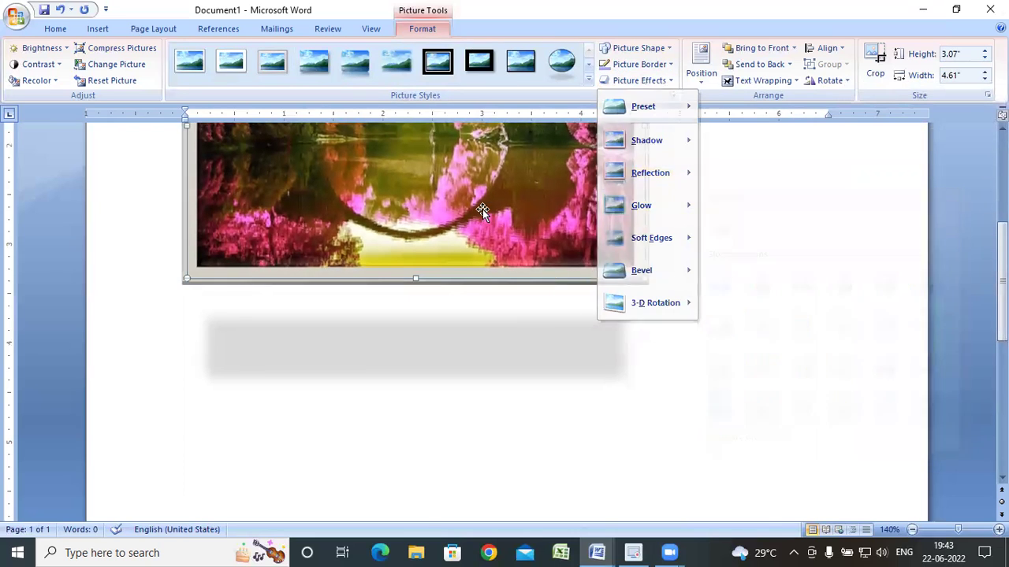
click(661, 81)
mouse_move(655, 242)
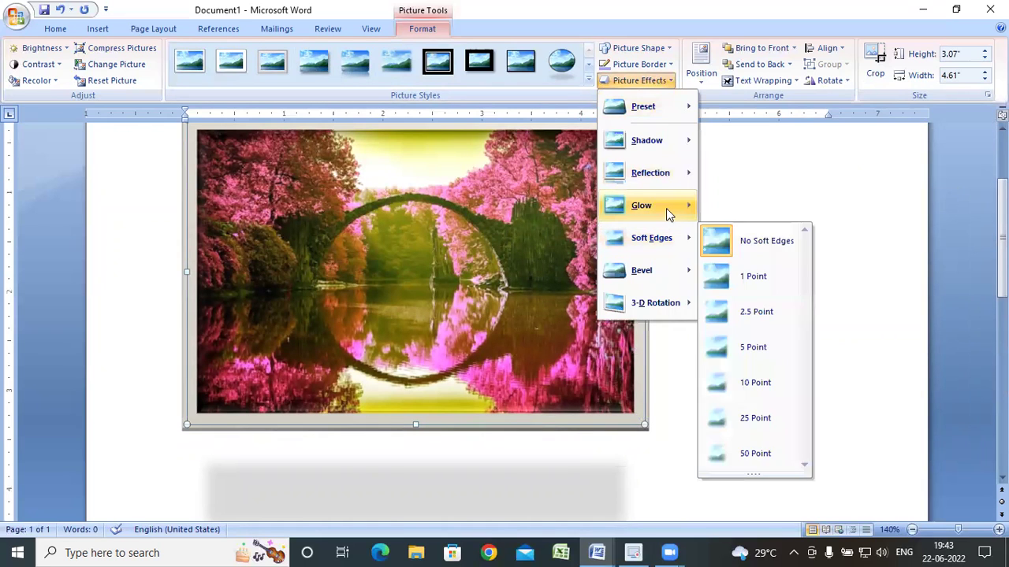
mouse_move(669, 215)
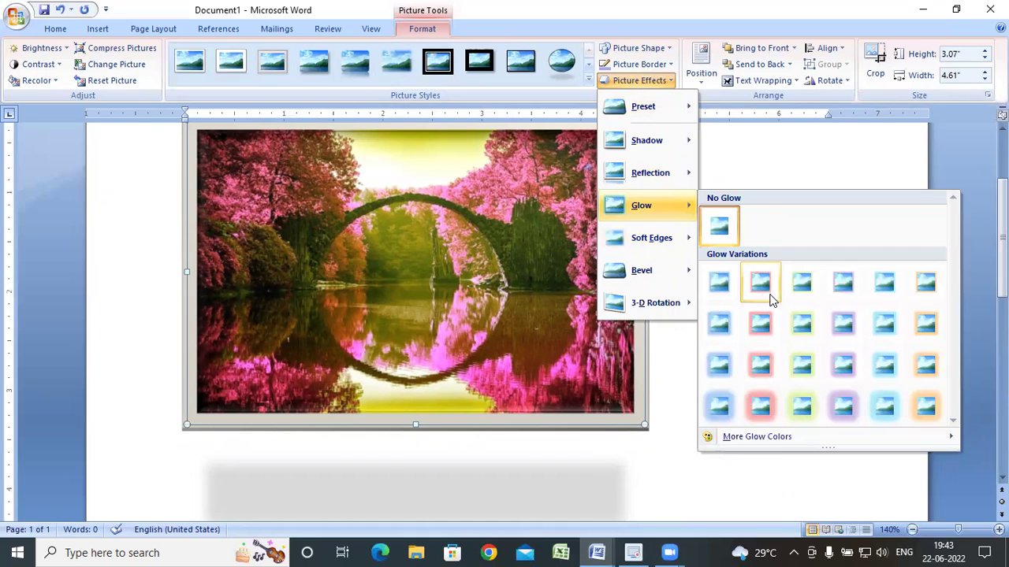
click(761, 323)
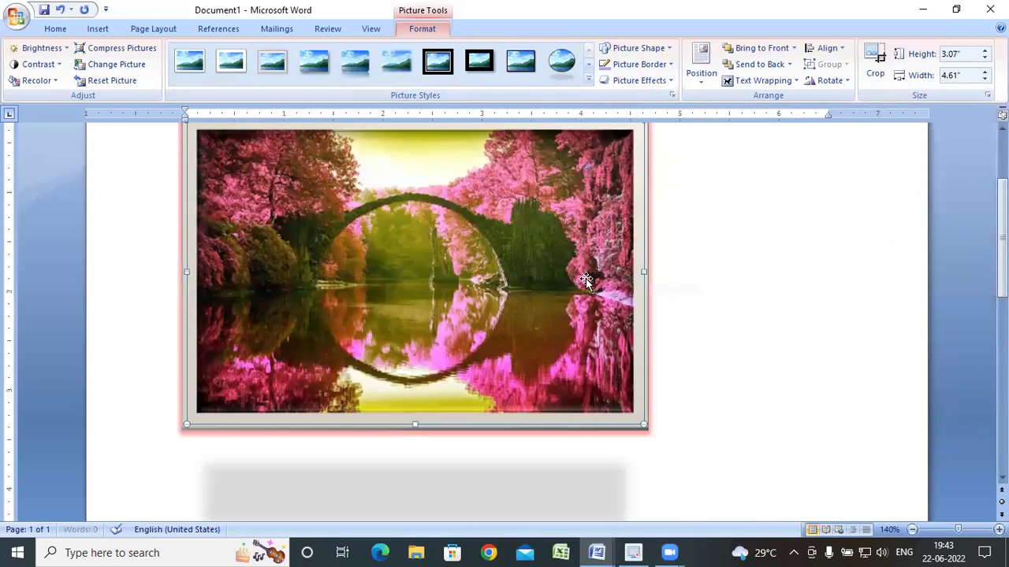
Try a yellow-green glow, then switch to a pinkish-red glow variation.
click(660, 81)
mouse_move(687, 183)
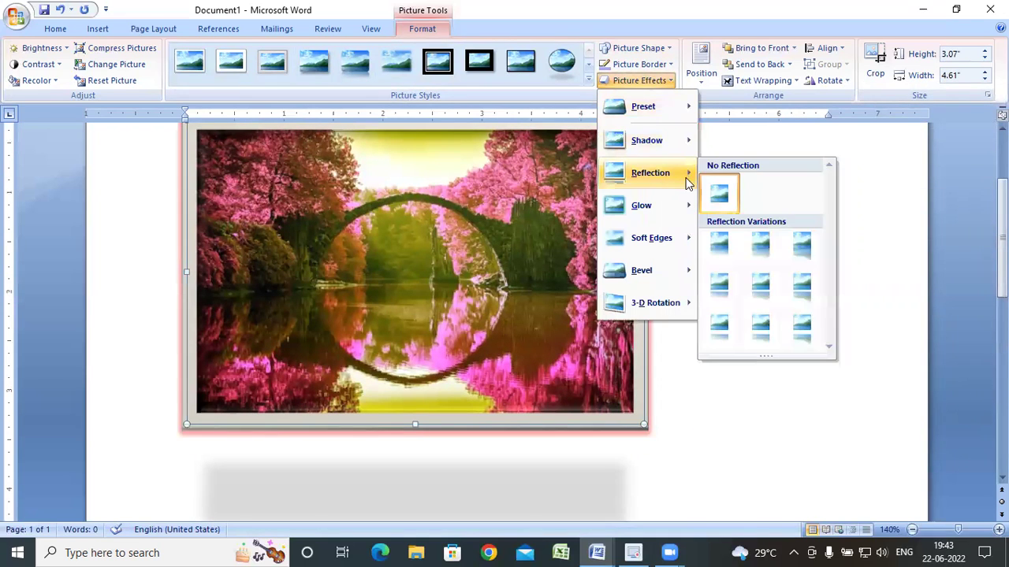
mouse_move(662, 205)
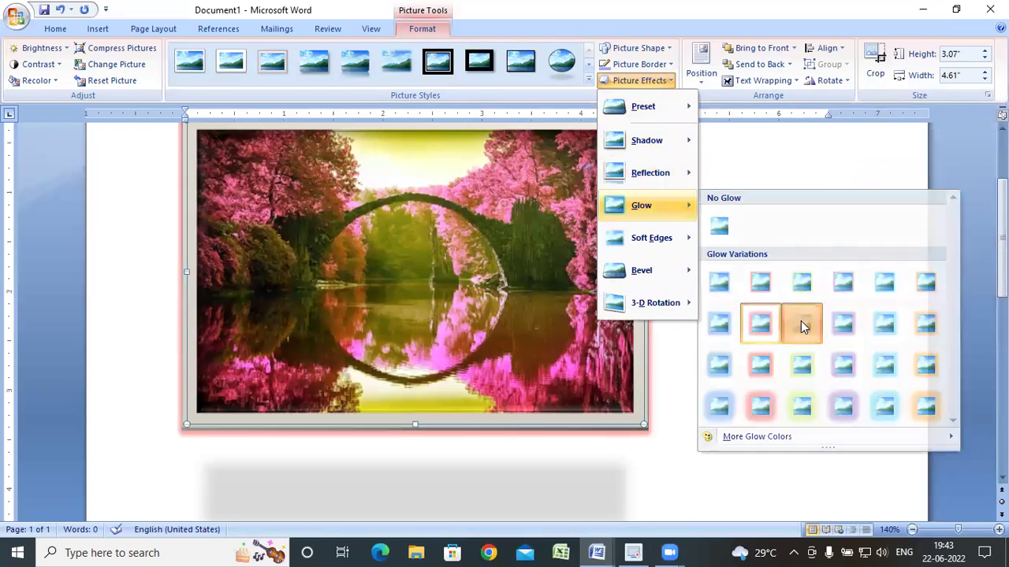
click(802, 326)
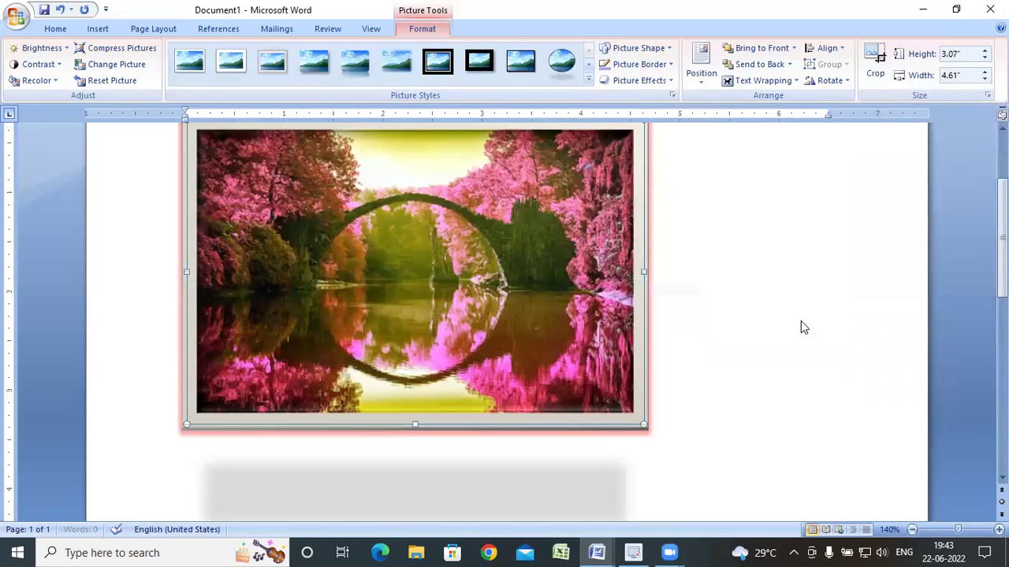
click(659, 84)
mouse_move(627, 107)
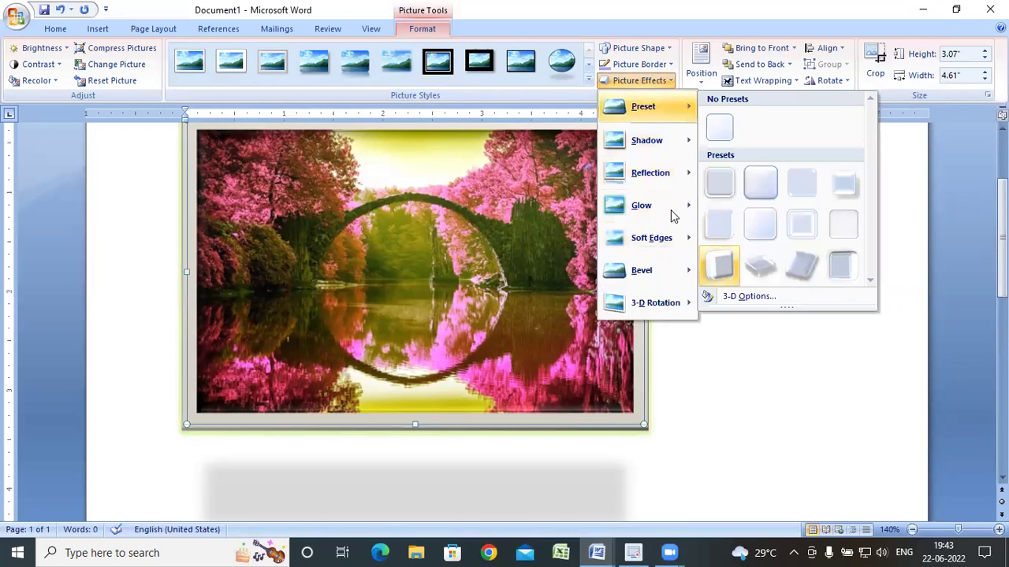
mouse_move(669, 206)
click(763, 408)
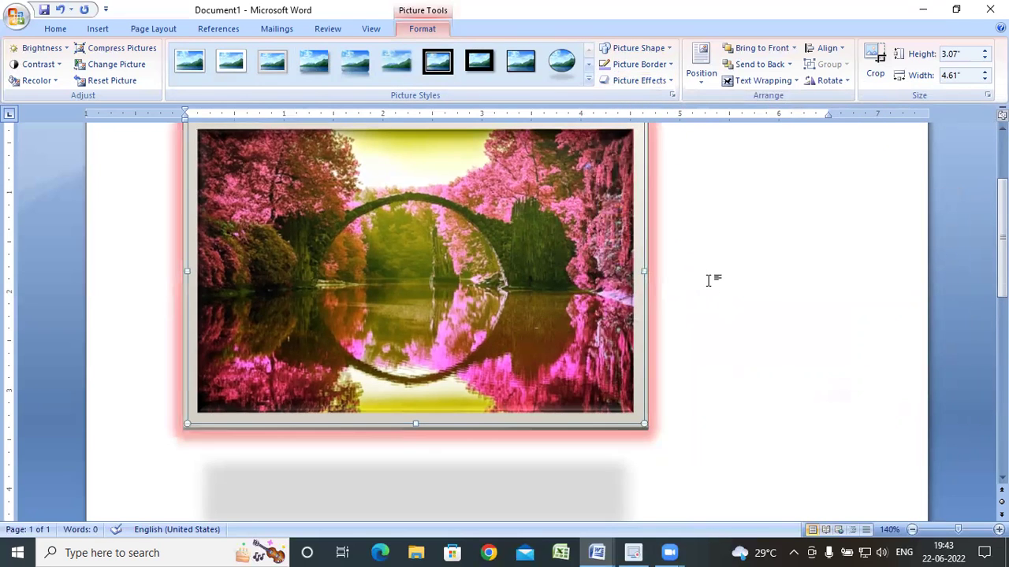
scroll(707, 280, up, 2)
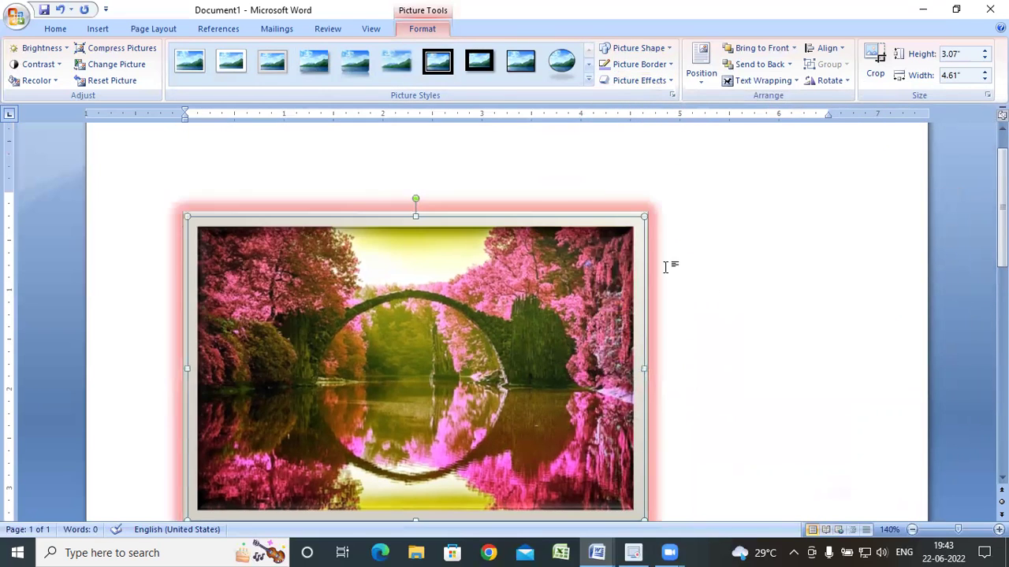
Give the picture 1 pt soft edges and check the result.
click(639, 80)
mouse_move(669, 245)
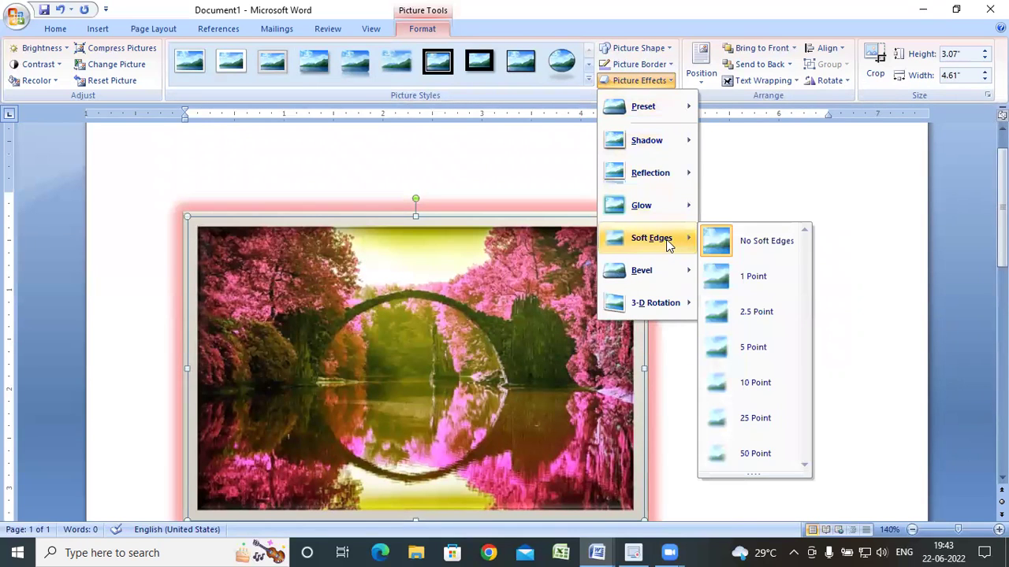
click(754, 285)
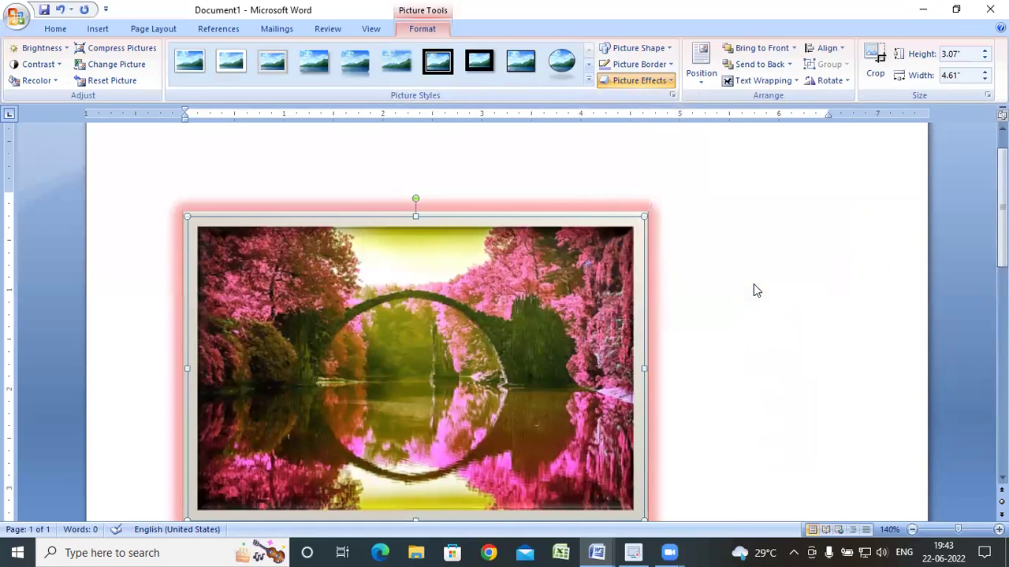
click(753, 285)
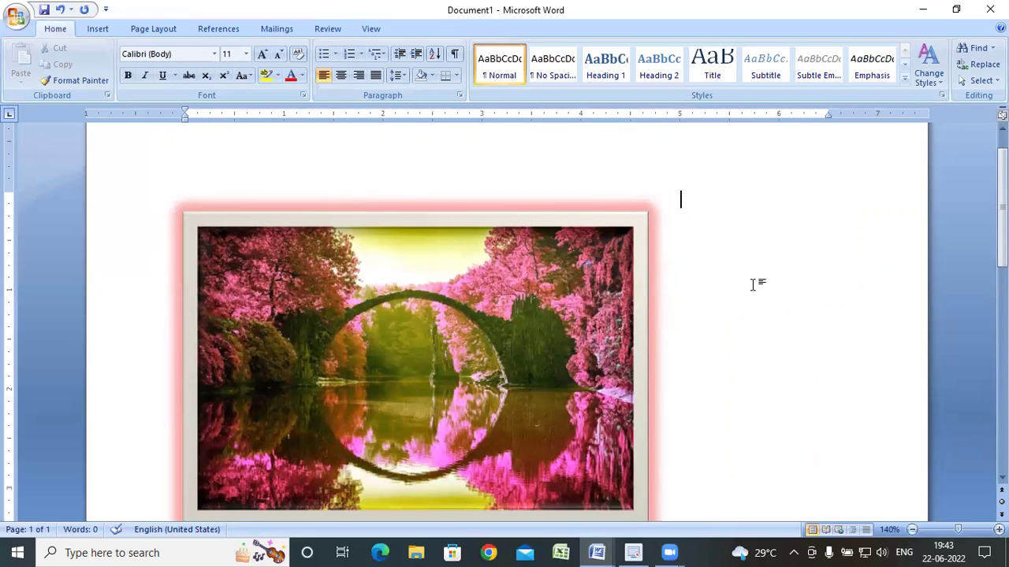
scroll(701, 205, down, 2)
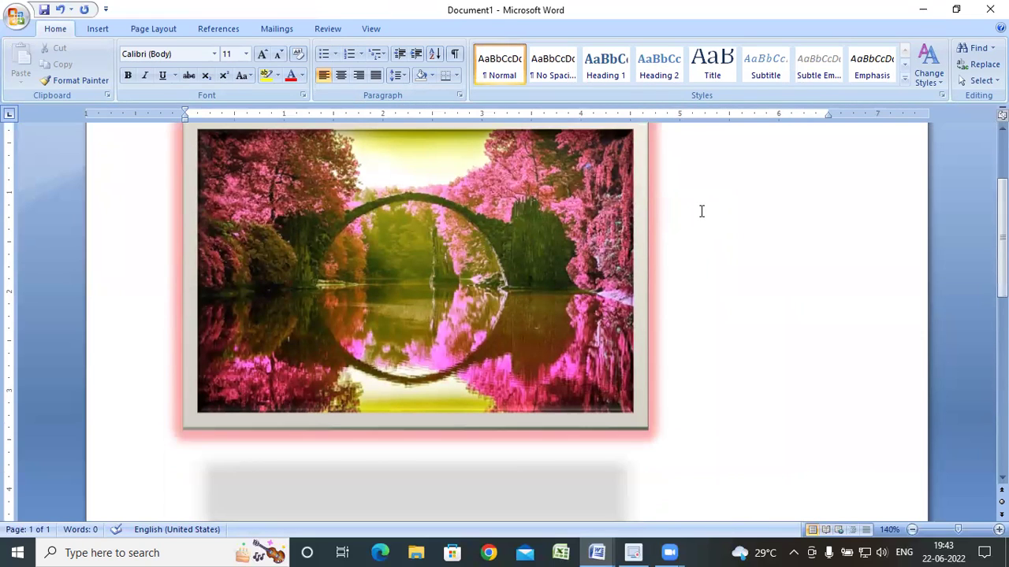
click(509, 272)
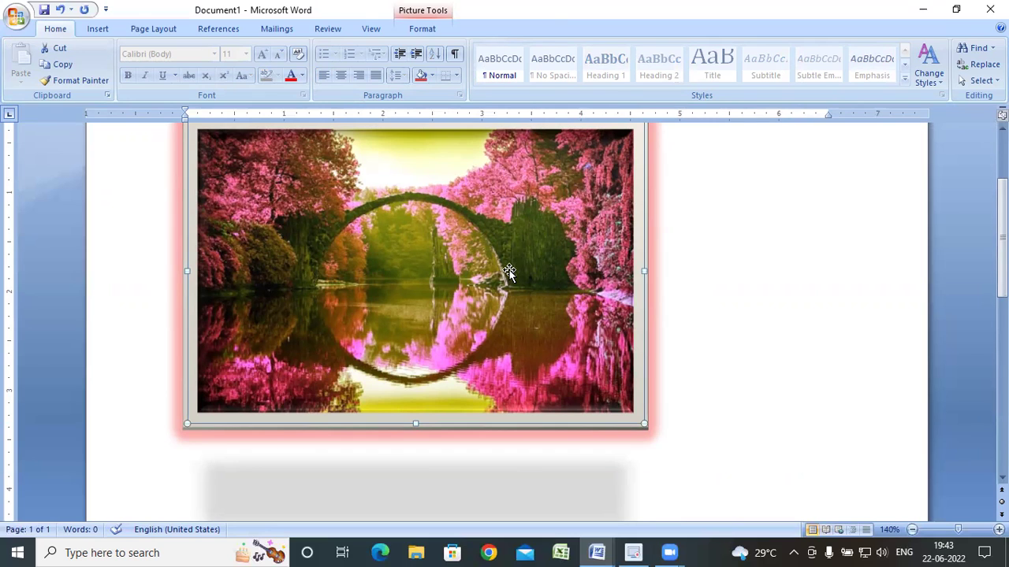
Increase the soft edges to 2.5 pt, then to 10 pt.
click(430, 29)
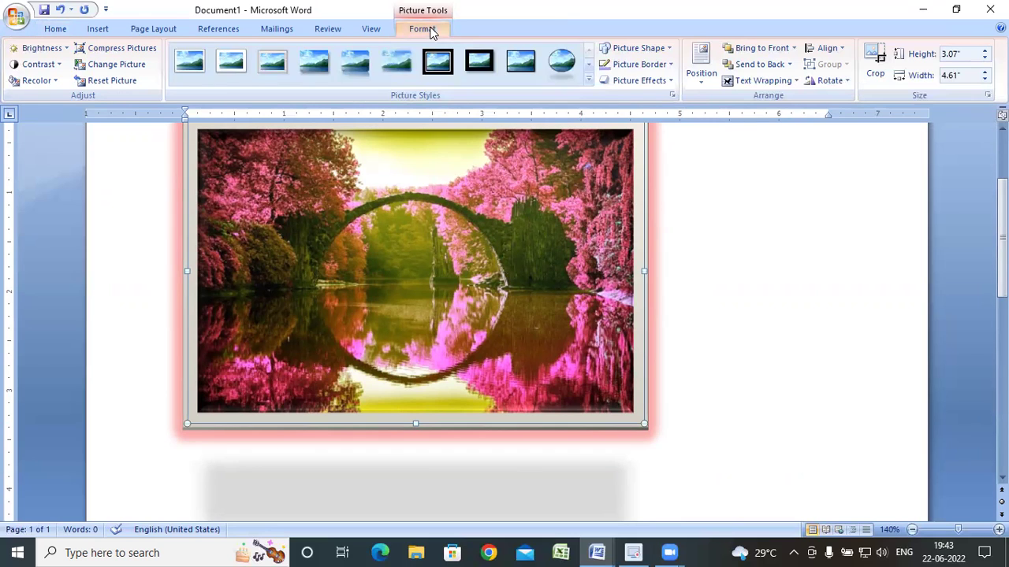
click(639, 80)
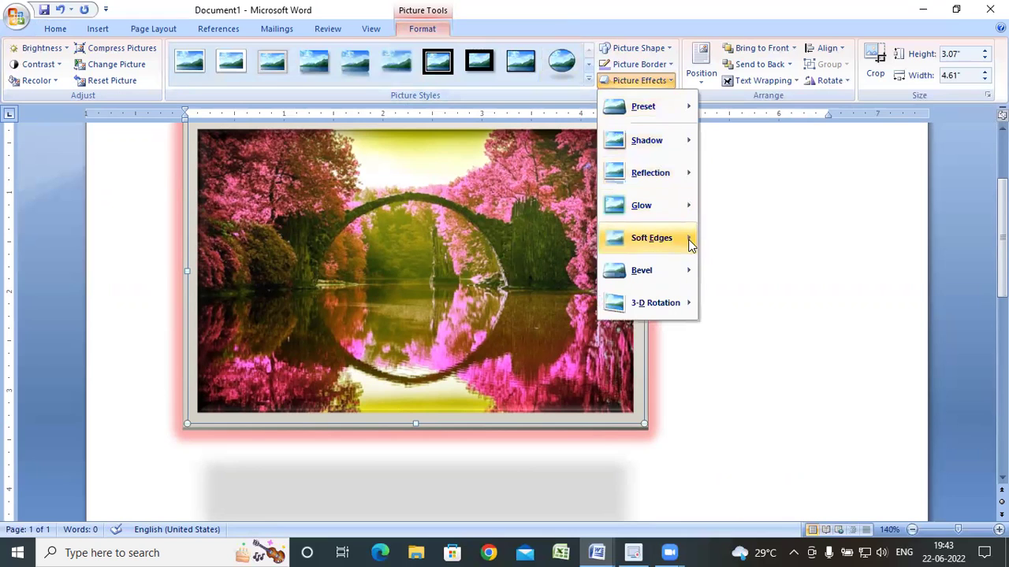
mouse_move(674, 245)
click(766, 313)
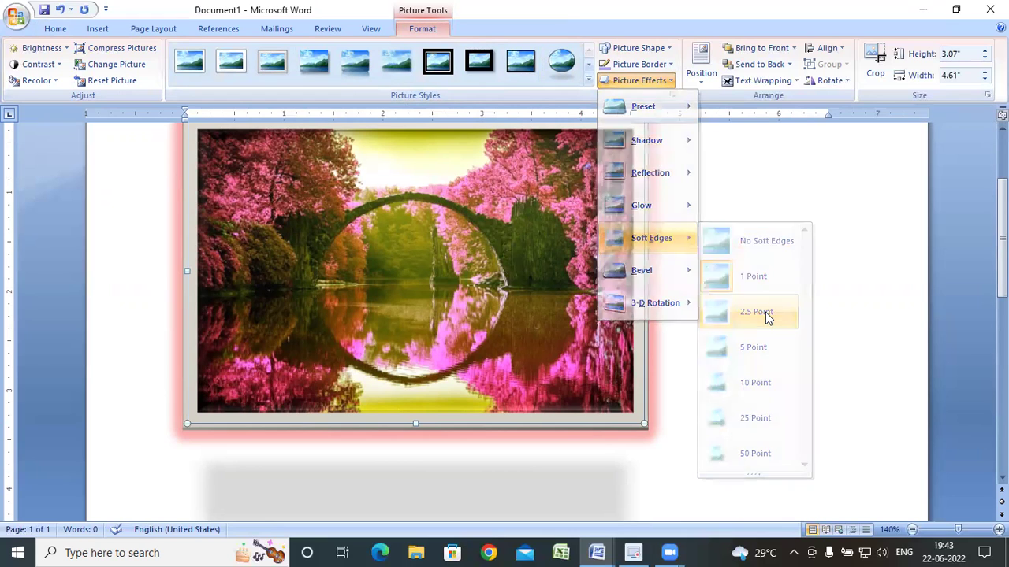
click(638, 81)
mouse_move(664, 270)
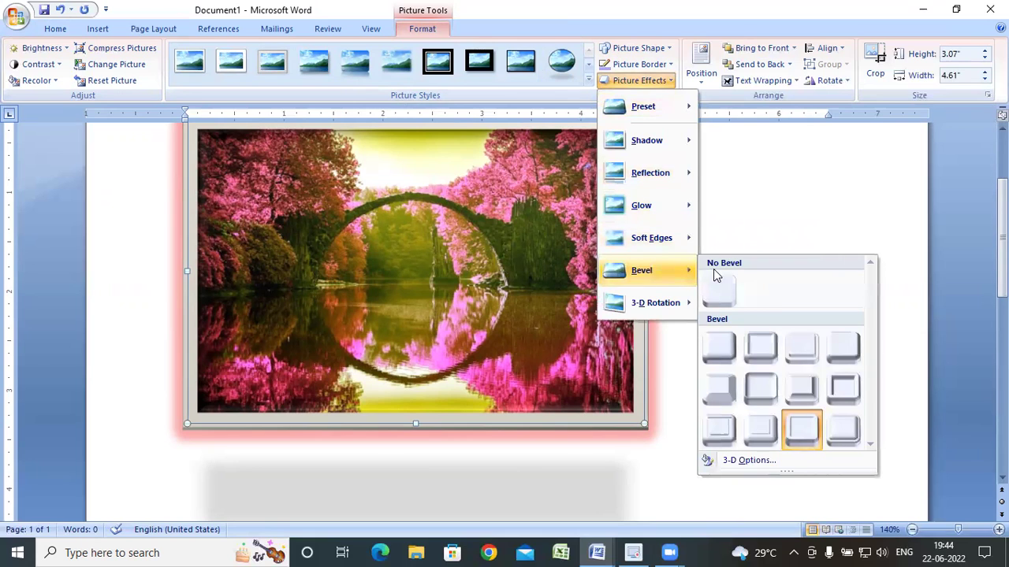
mouse_move(668, 240)
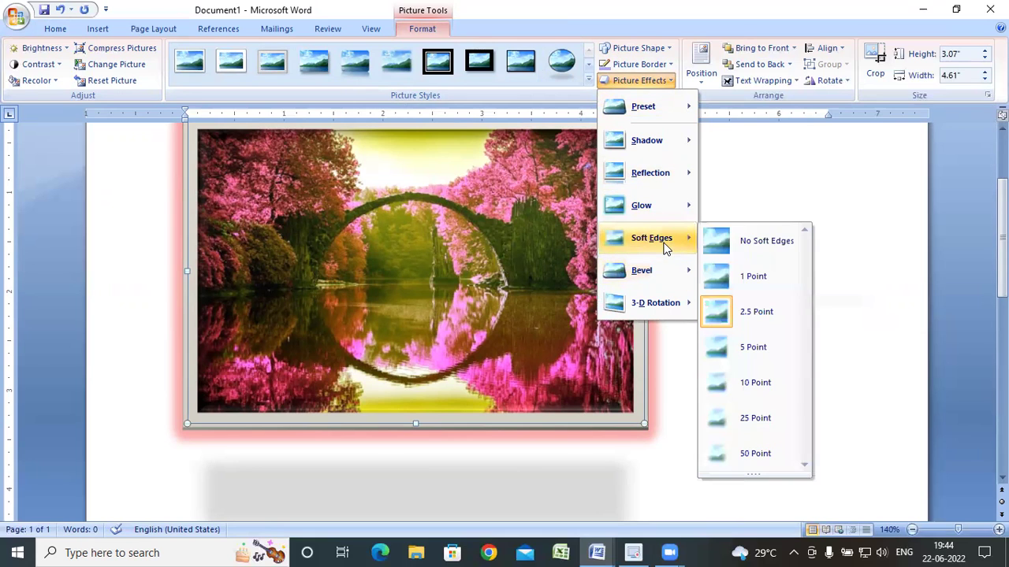
click(774, 386)
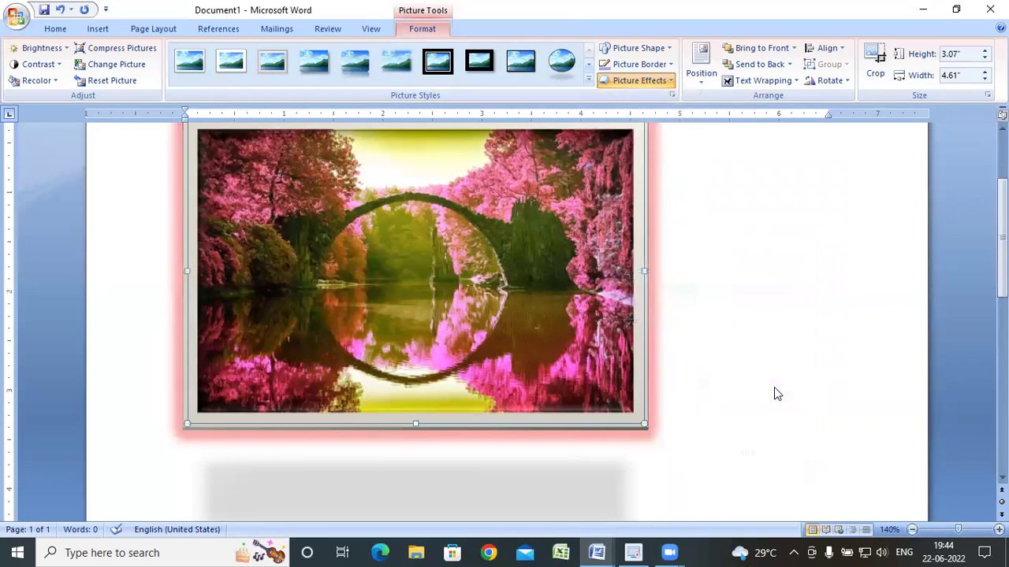
Apply a bevel preset that raises the picture's frame.
click(640, 81)
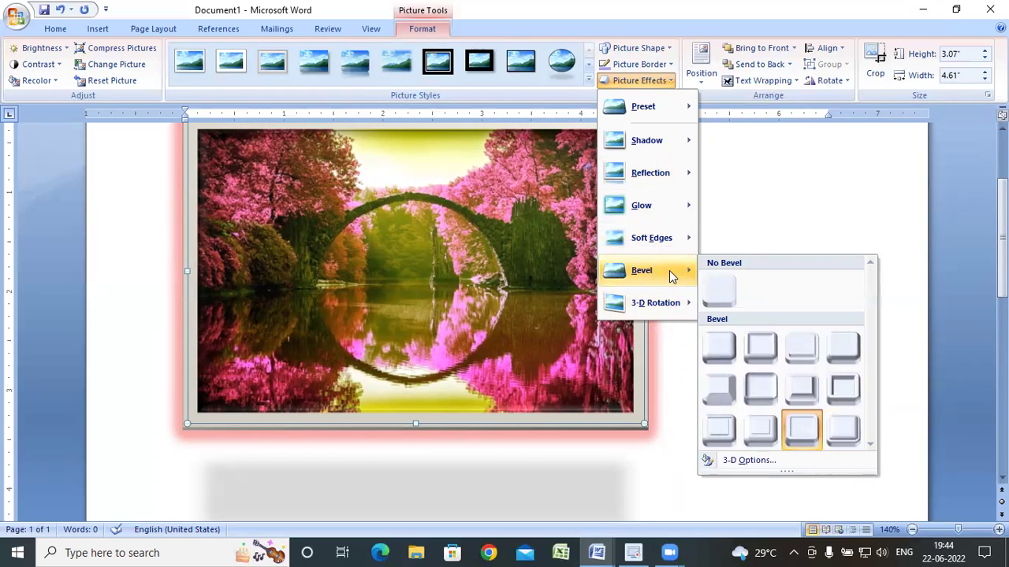
click(721, 350)
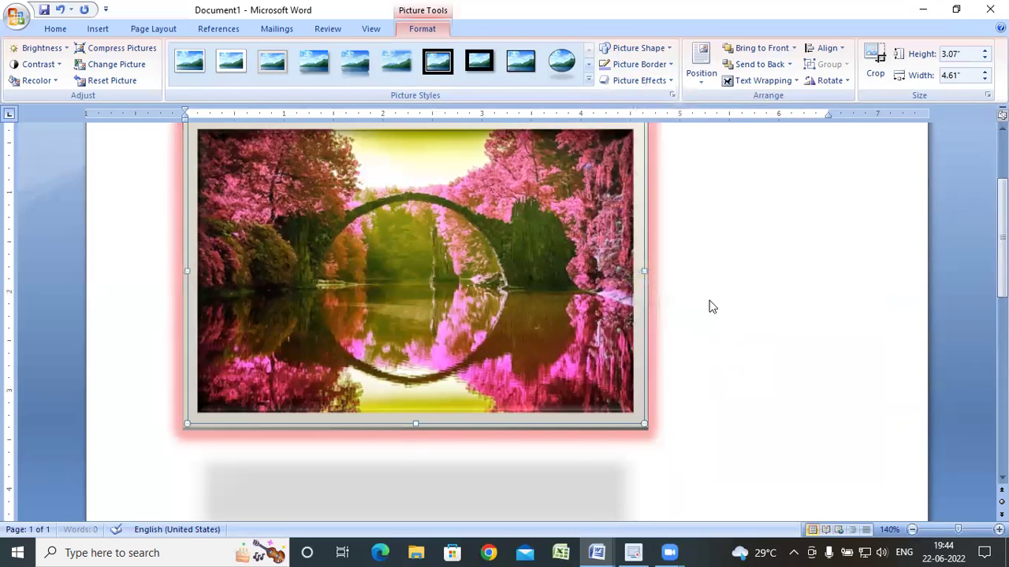
click(638, 81)
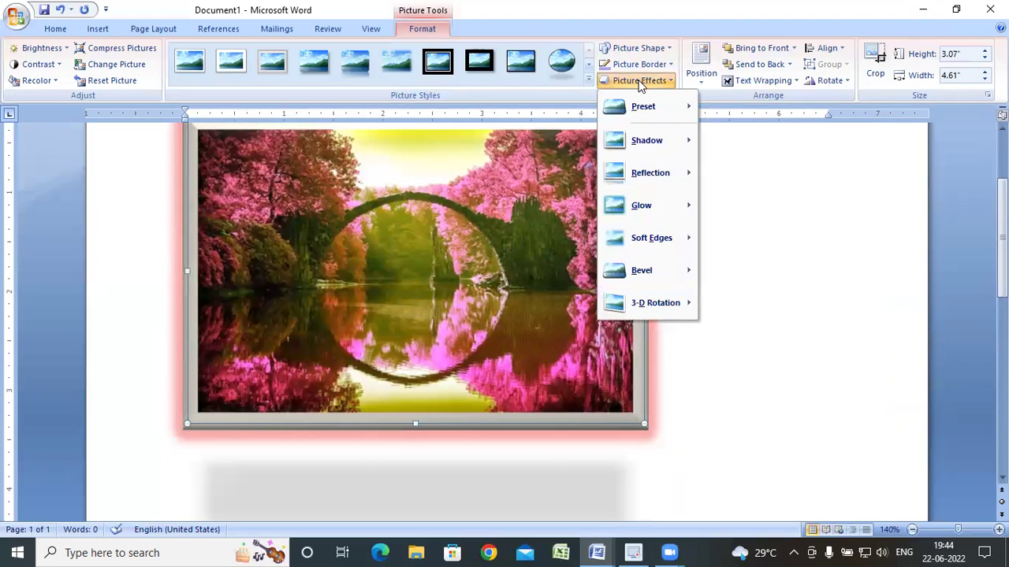
mouse_move(683, 278)
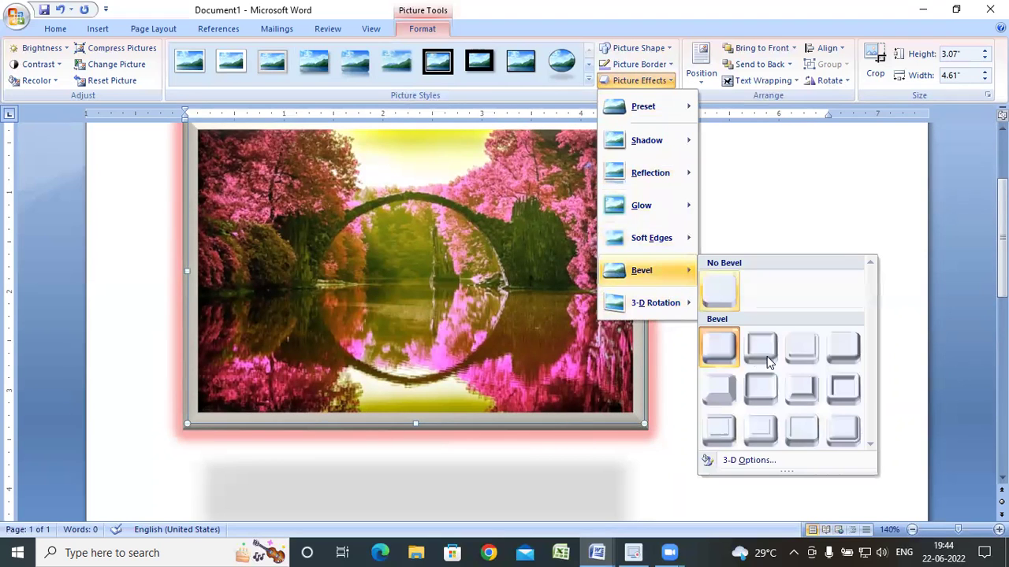
click(762, 385)
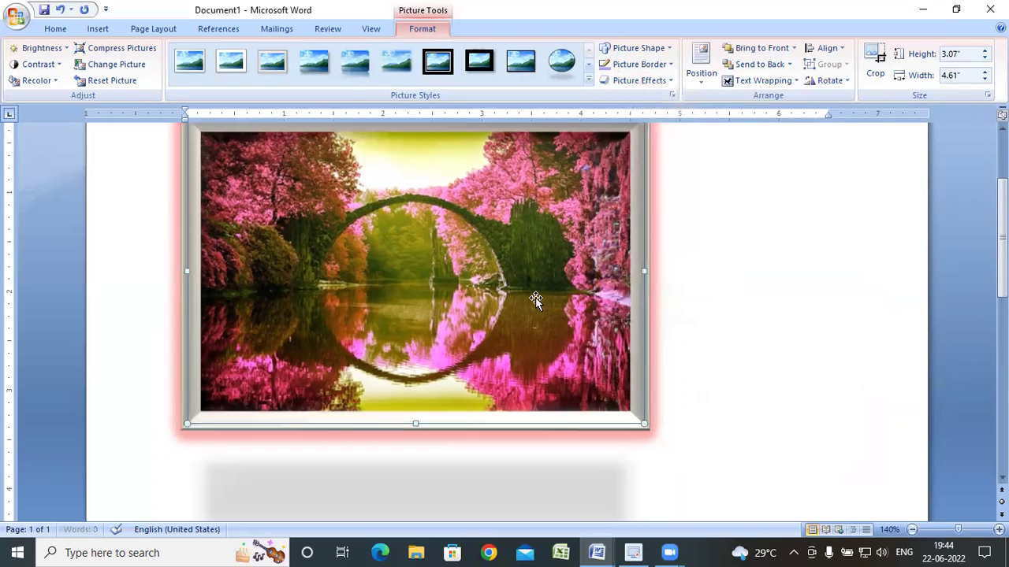
click(116, 64)
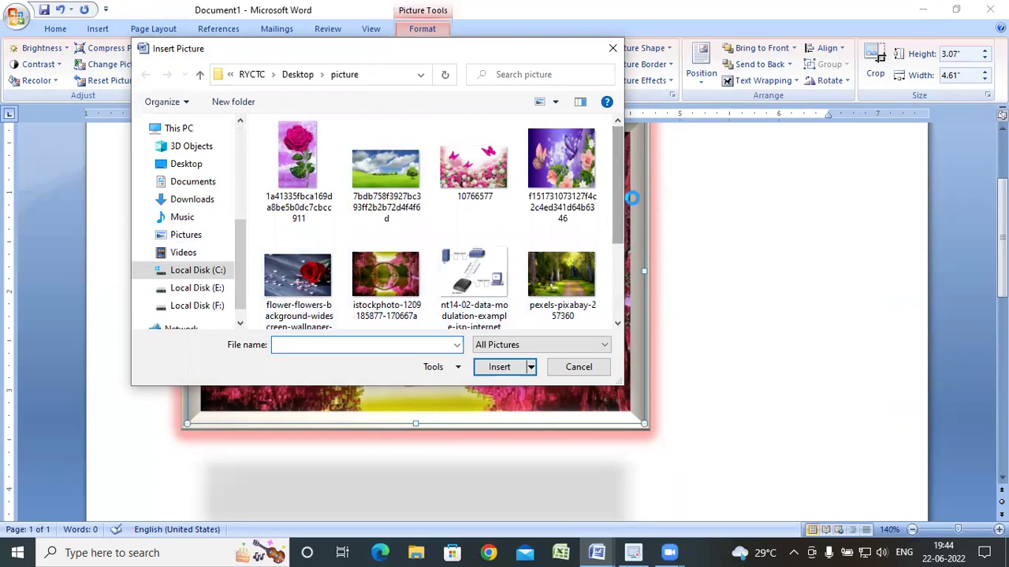
drag(619, 187, 635, 197)
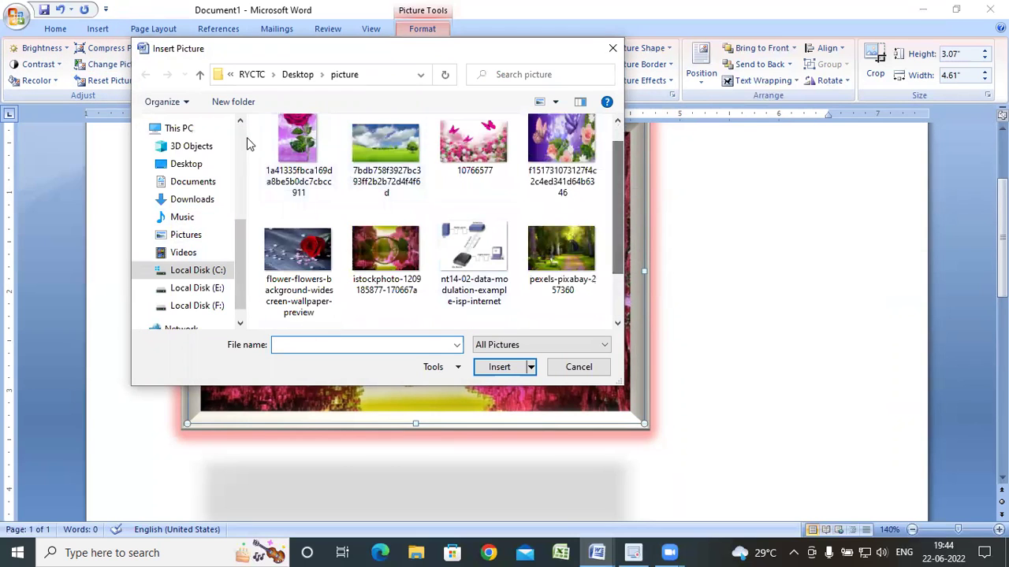
click(298, 142)
click(500, 369)
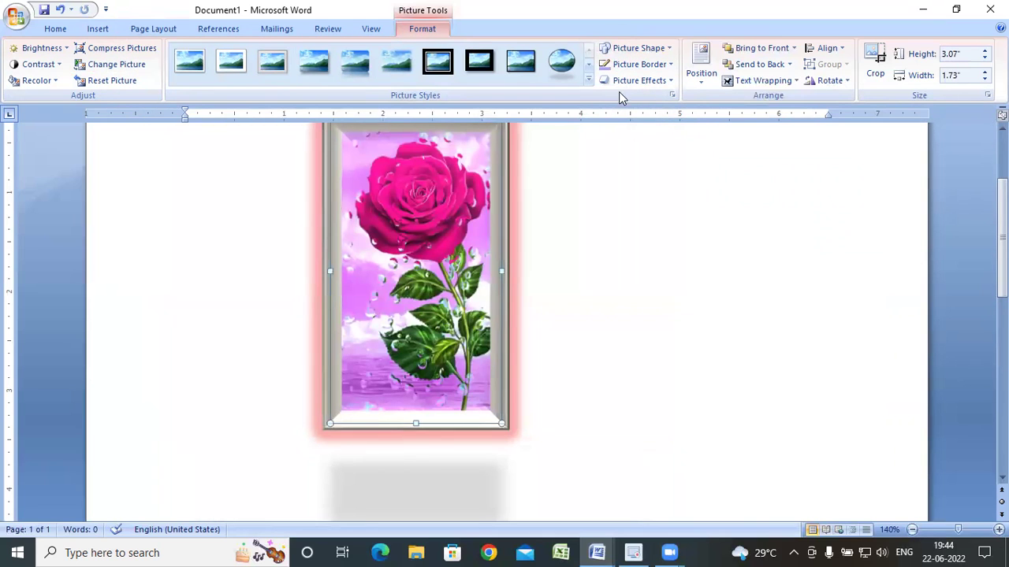
click(640, 81)
mouse_move(672, 271)
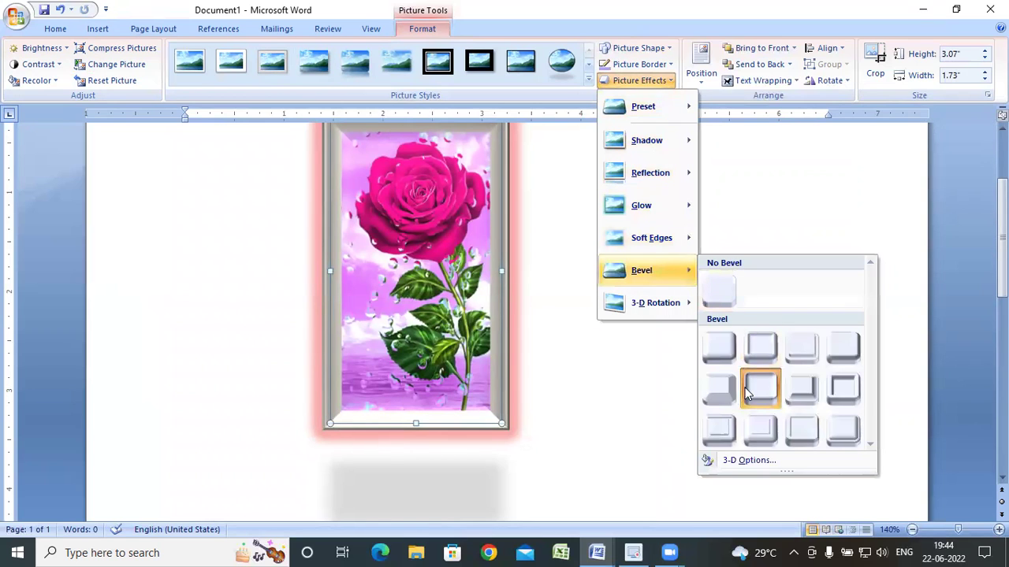
click(759, 436)
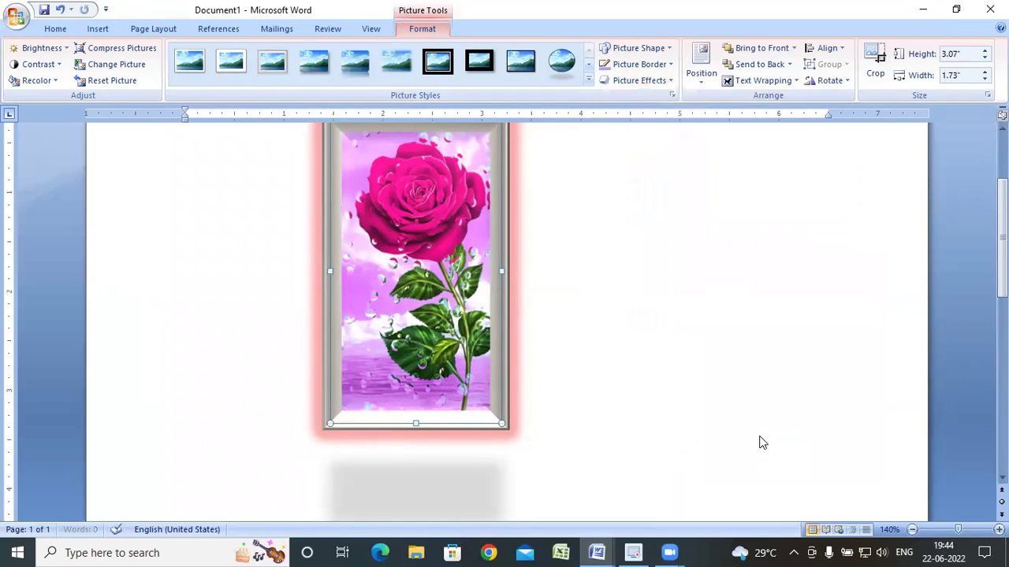
scroll(637, 368, up, 2)
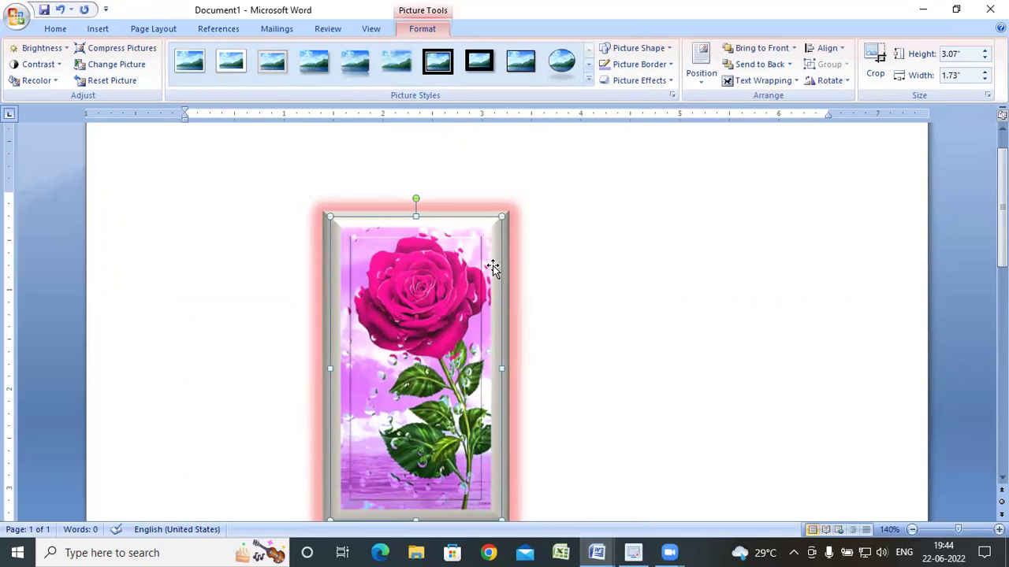
scroll(488, 267, down, 1)
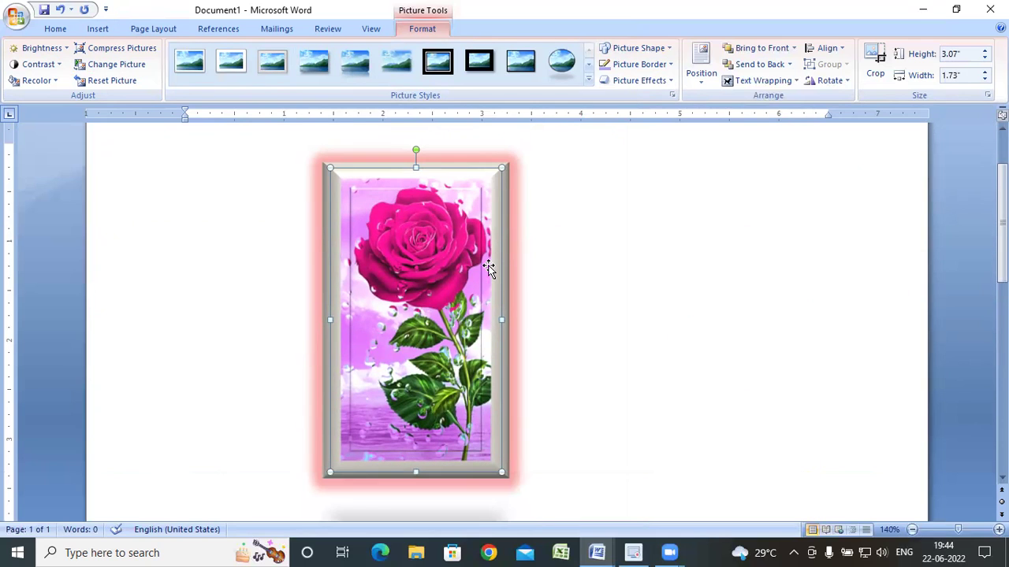
Try one bevel preset, then switch to a deeper, angled second-row bevel.
click(635, 82)
mouse_move(671, 265)
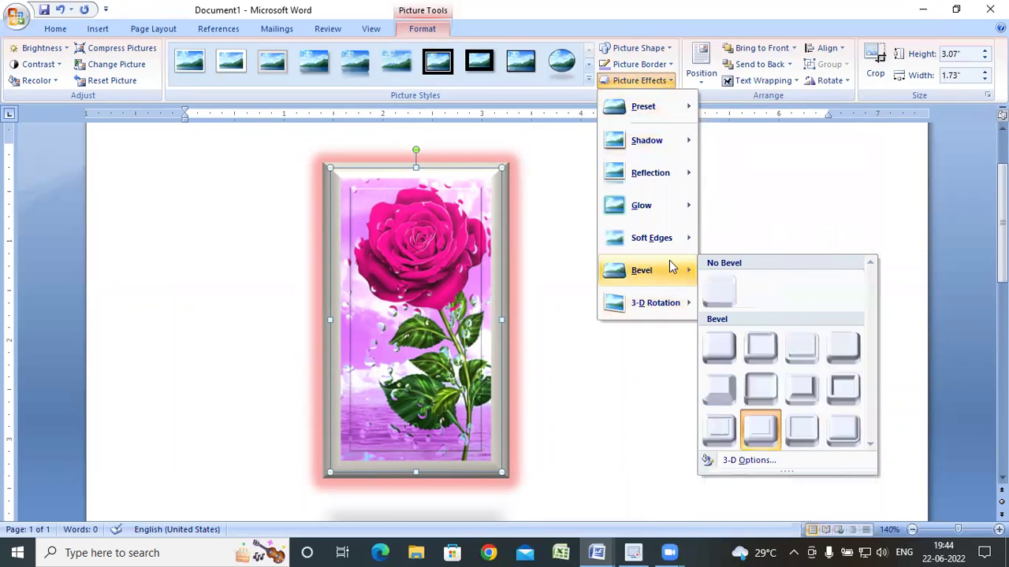
click(718, 387)
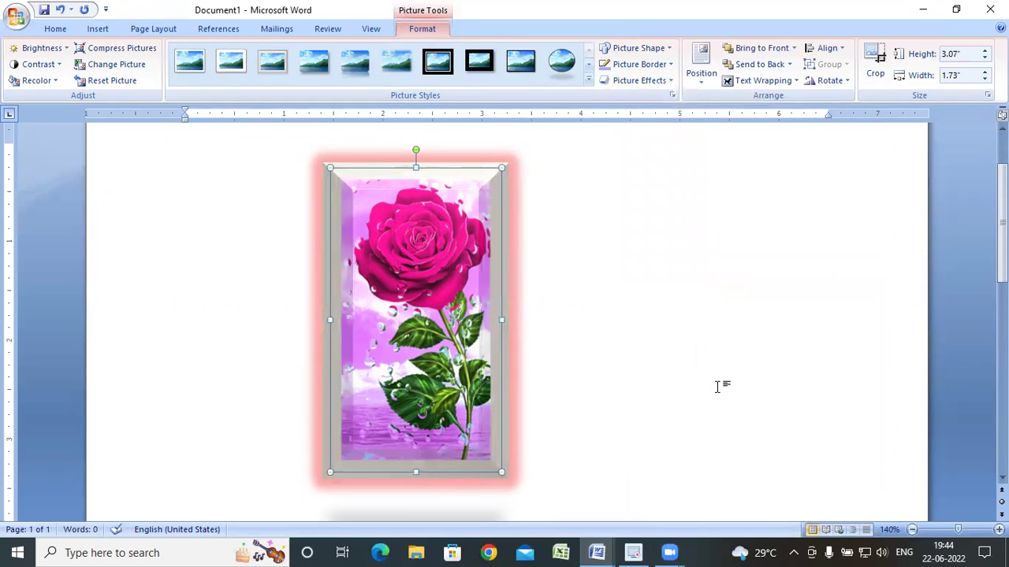
click(633, 79)
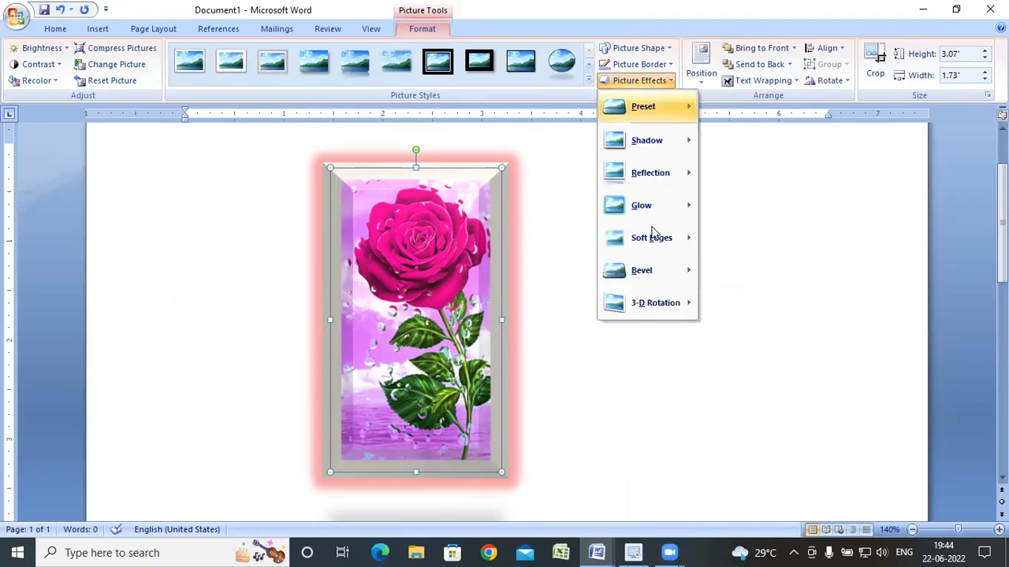
mouse_move(659, 304)
mouse_move(662, 272)
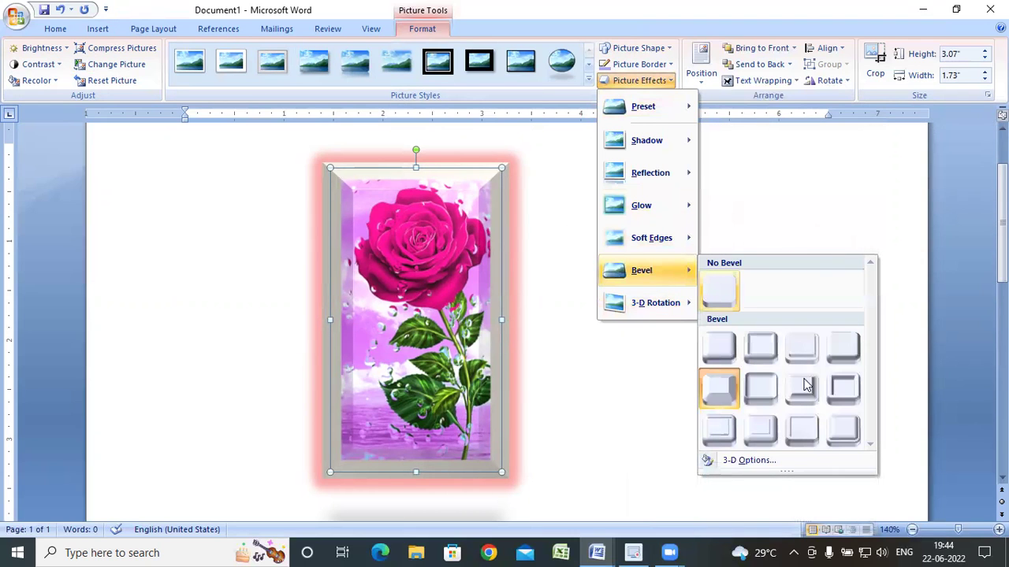
click(848, 390)
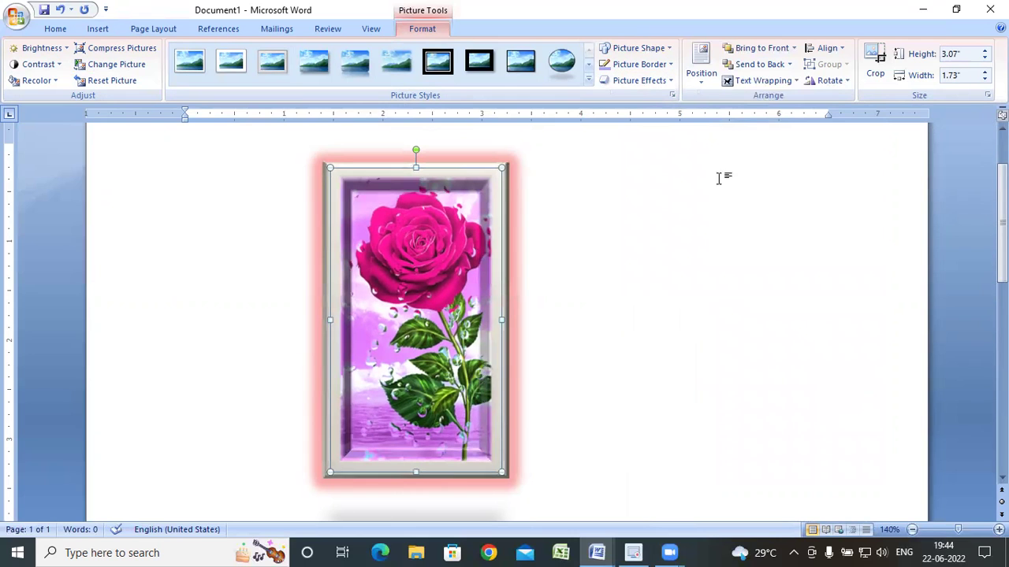
click(634, 80)
mouse_move(670, 271)
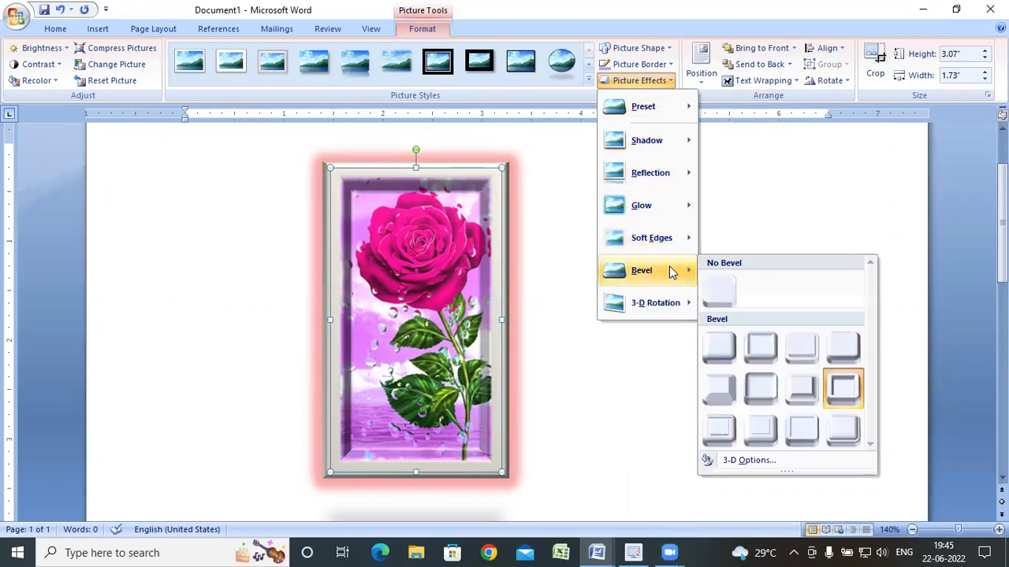
In the 3-D options, add a 6 pt bottom bevel and choose a new top bevel.
click(795, 469)
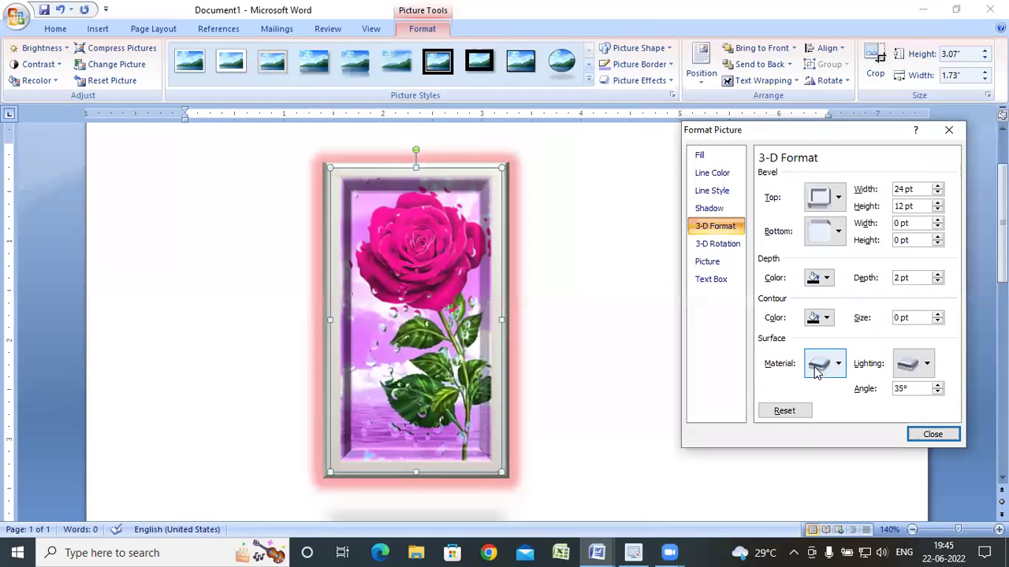
click(822, 231)
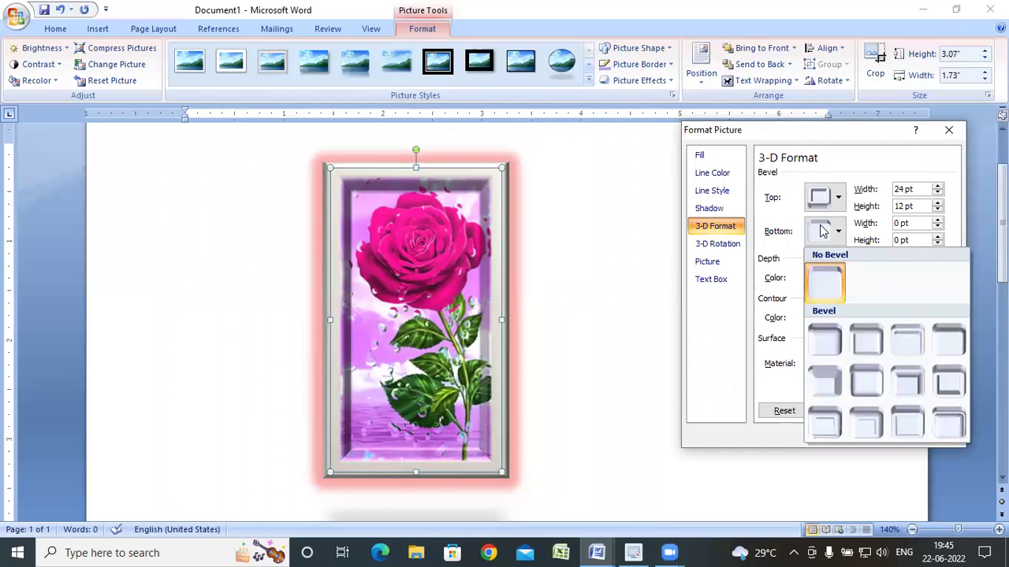
click(874, 341)
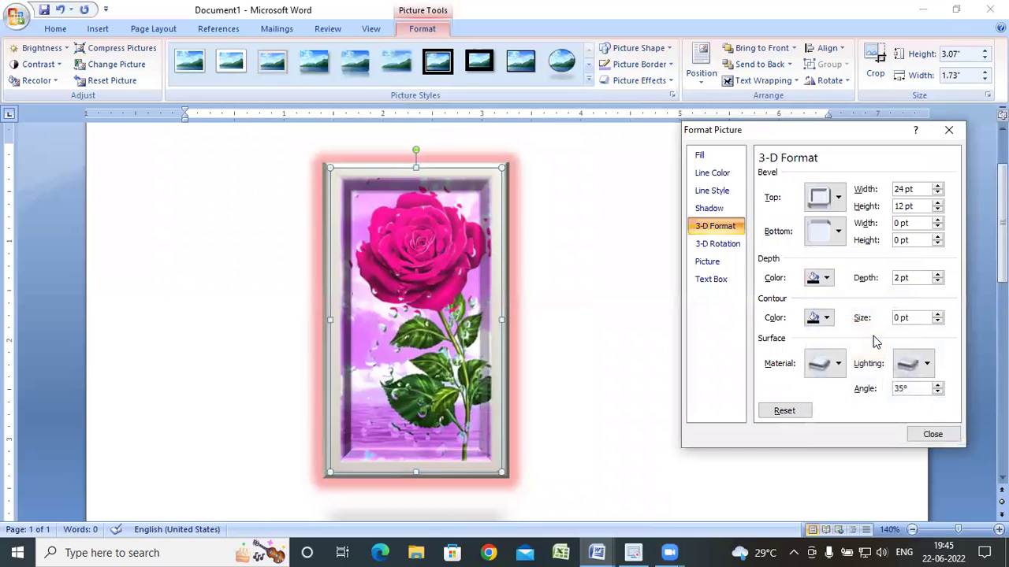
click(838, 231)
click(837, 199)
click(835, 306)
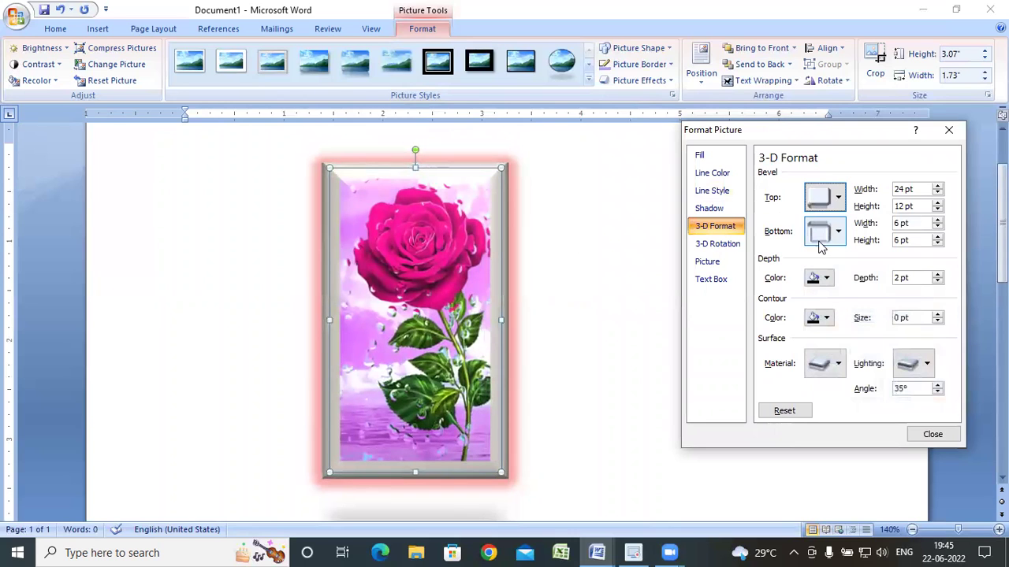
Make the 1 pt contour red and give the depth a standard colour.
click(827, 318)
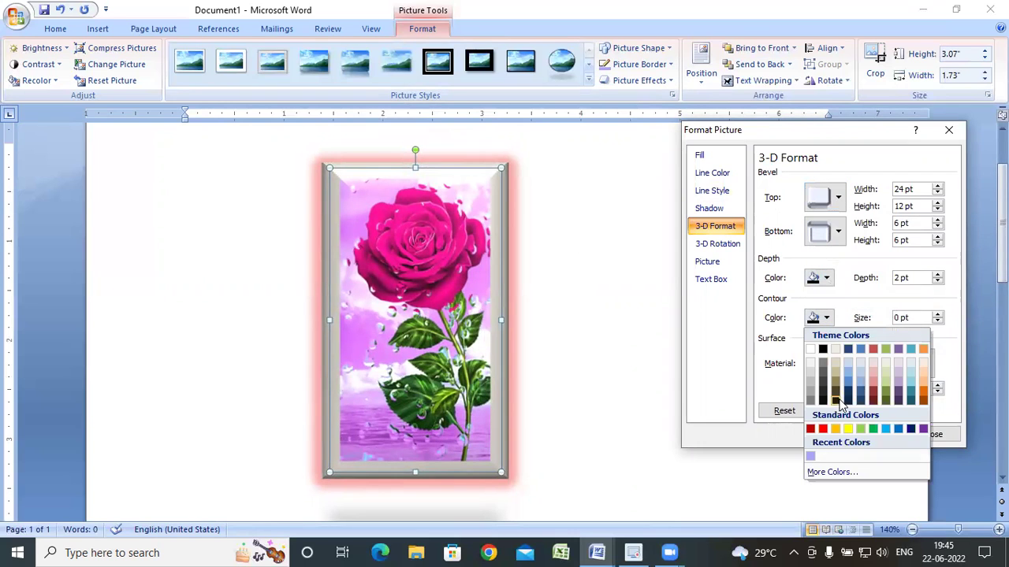
click(823, 429)
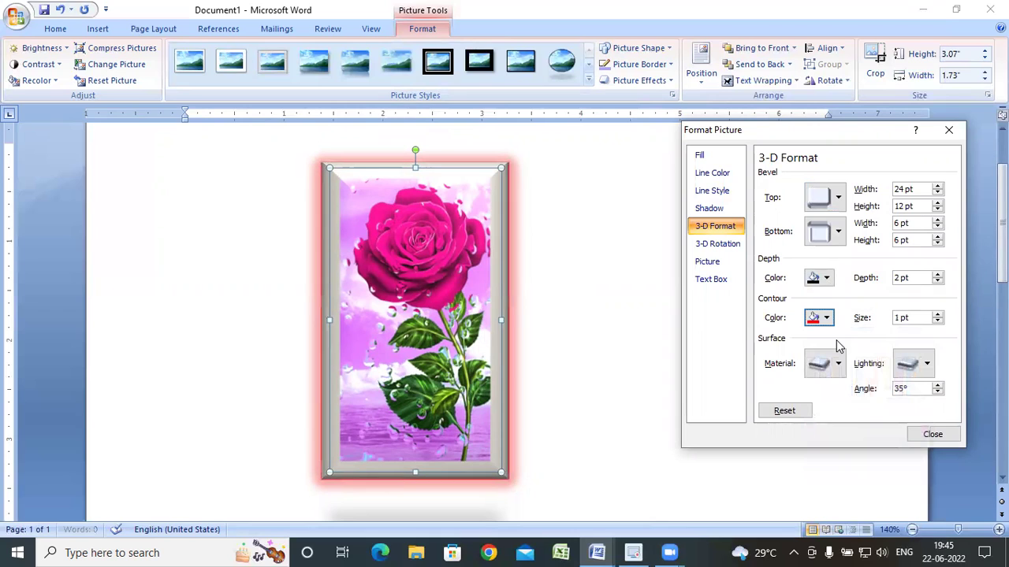
click(825, 279)
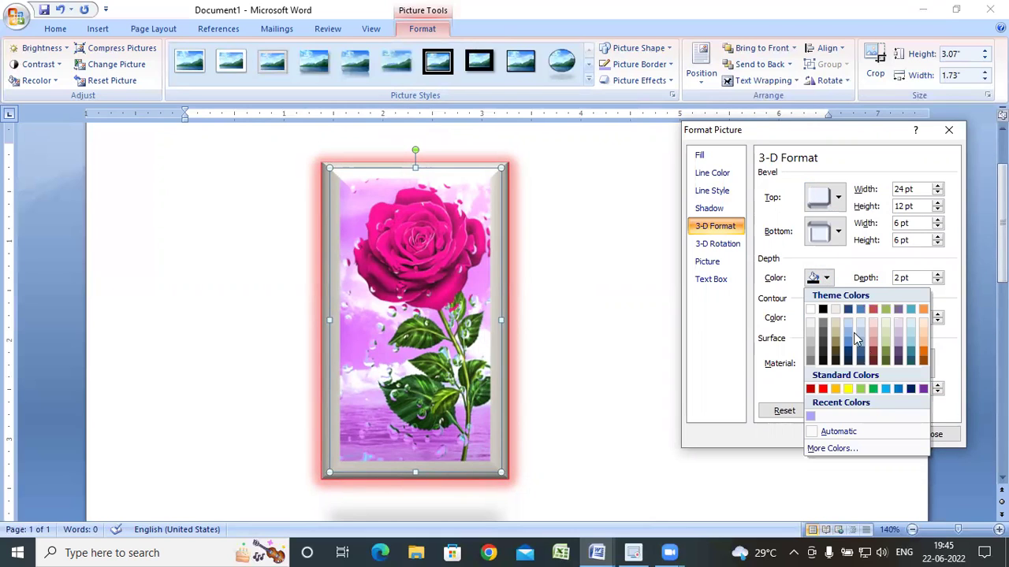
click(888, 392)
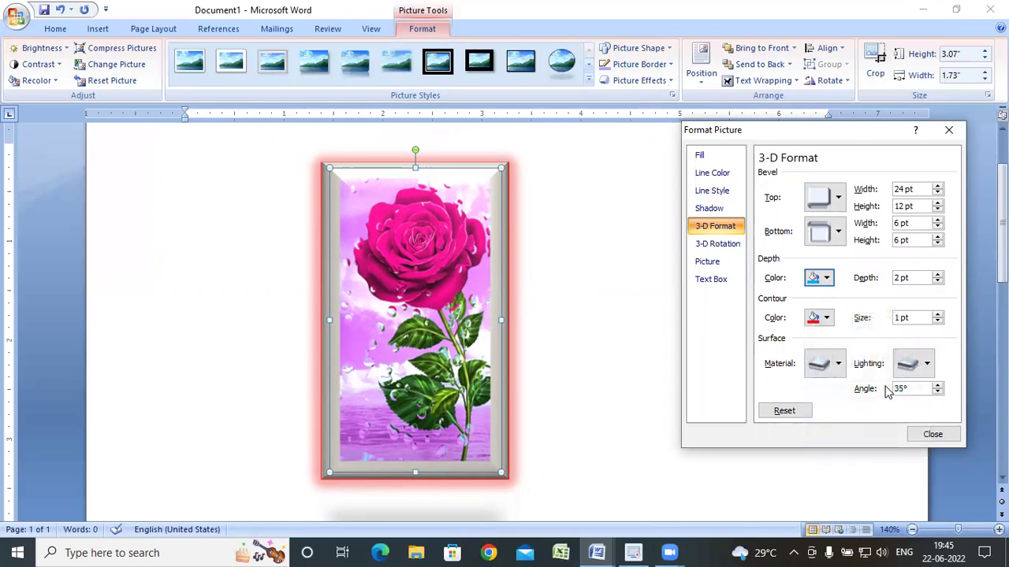
click(932, 435)
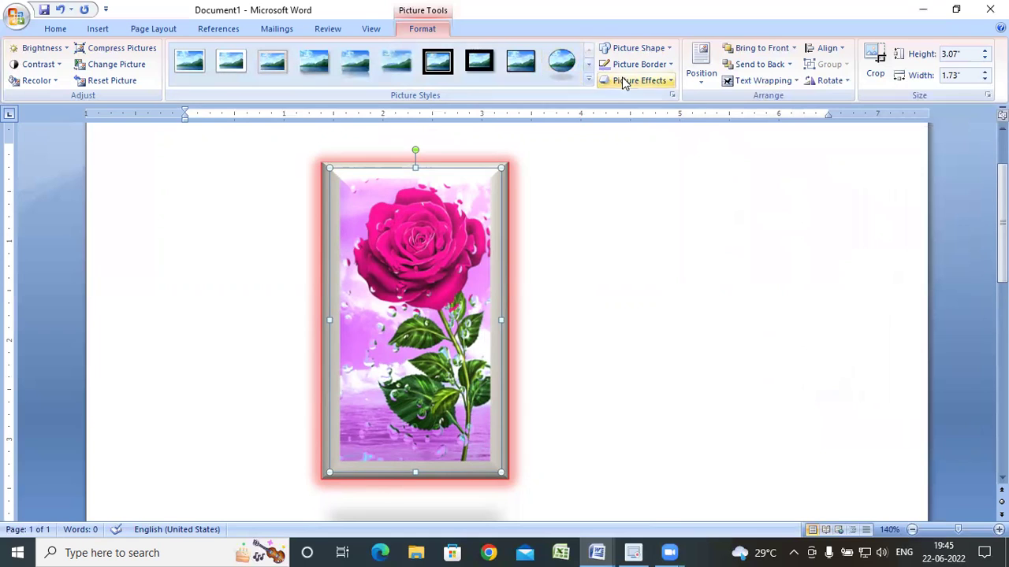
Try several Parallel 3-D rotation presets, keeping one that tilts the rose picture slightly.
click(637, 81)
mouse_move(665, 312)
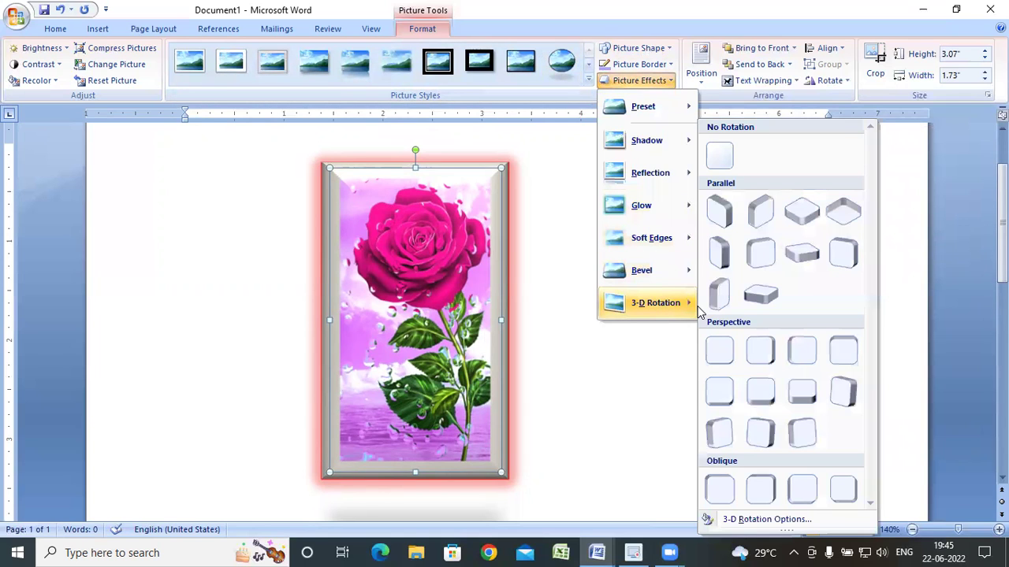
click(732, 217)
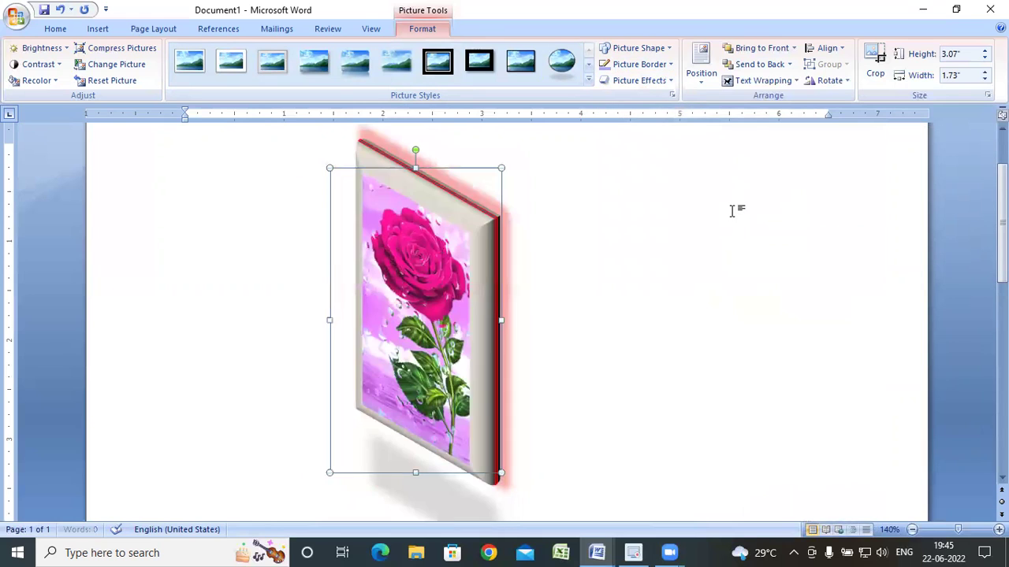
click(661, 82)
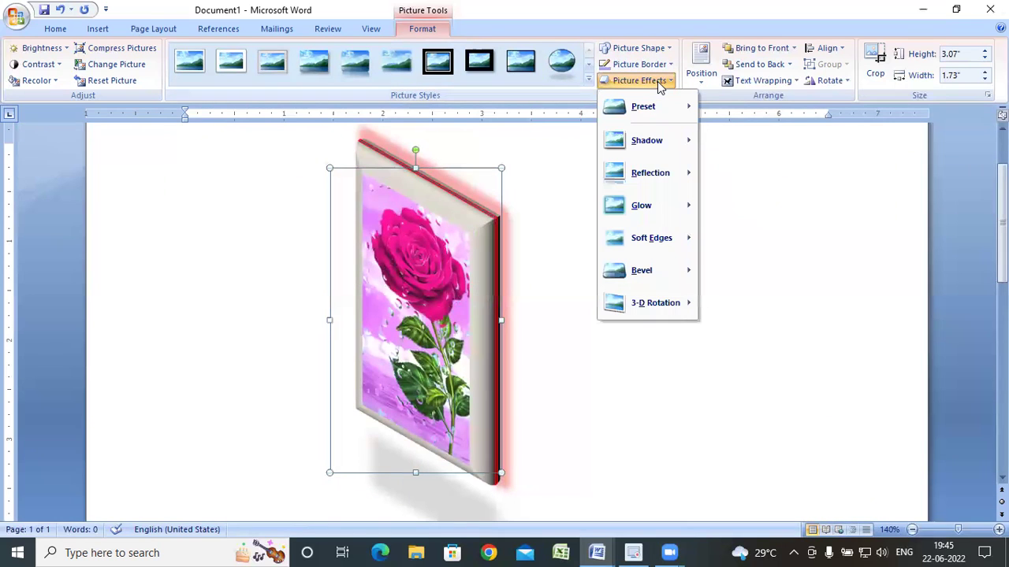
mouse_move(655, 307)
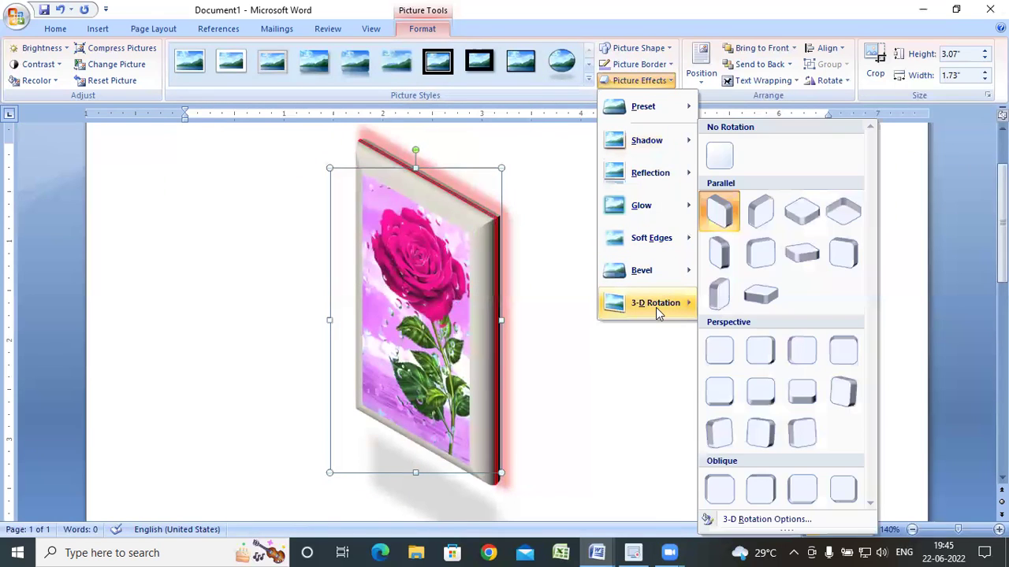
click(761, 298)
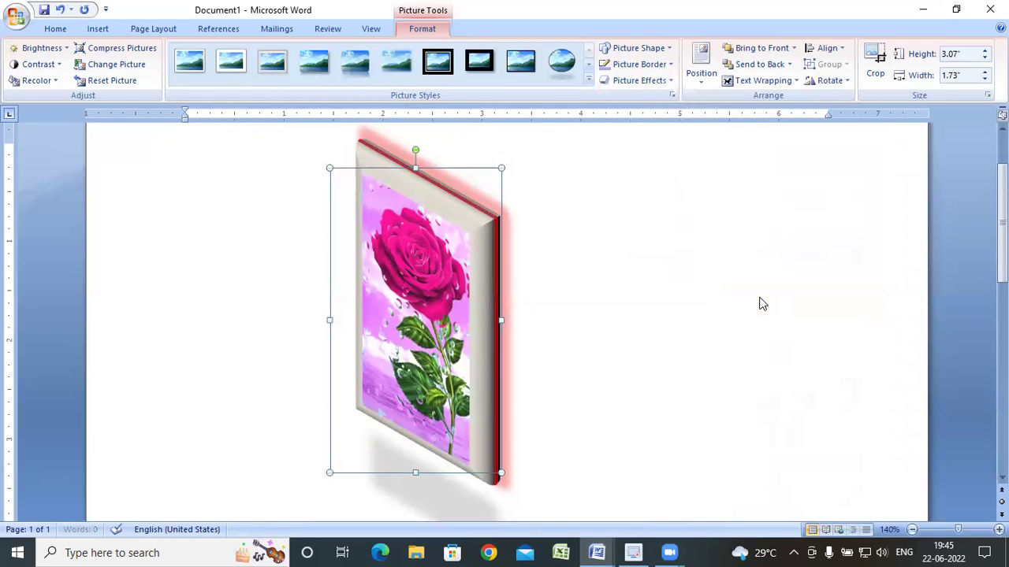
click(637, 82)
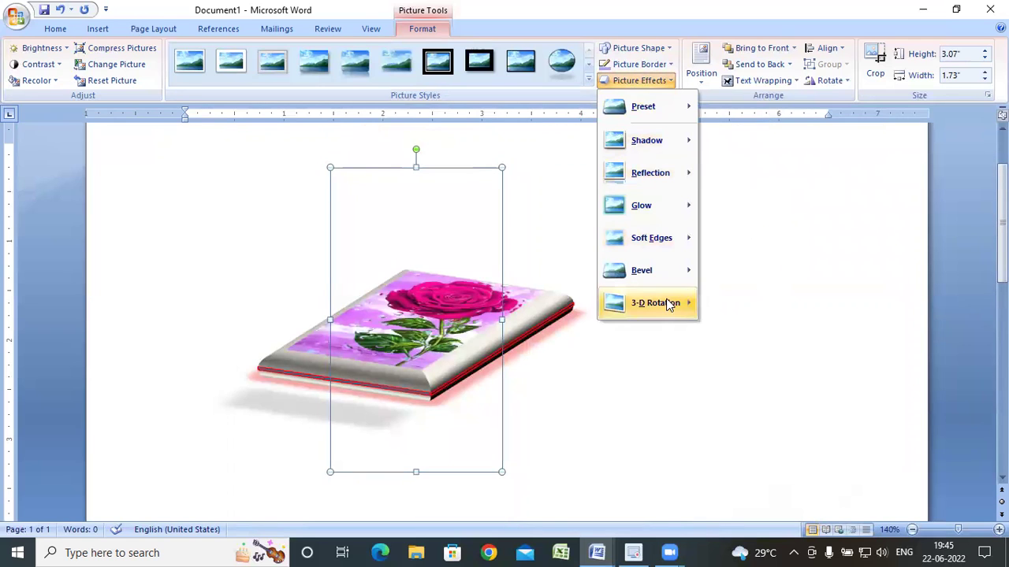
mouse_move(666, 297)
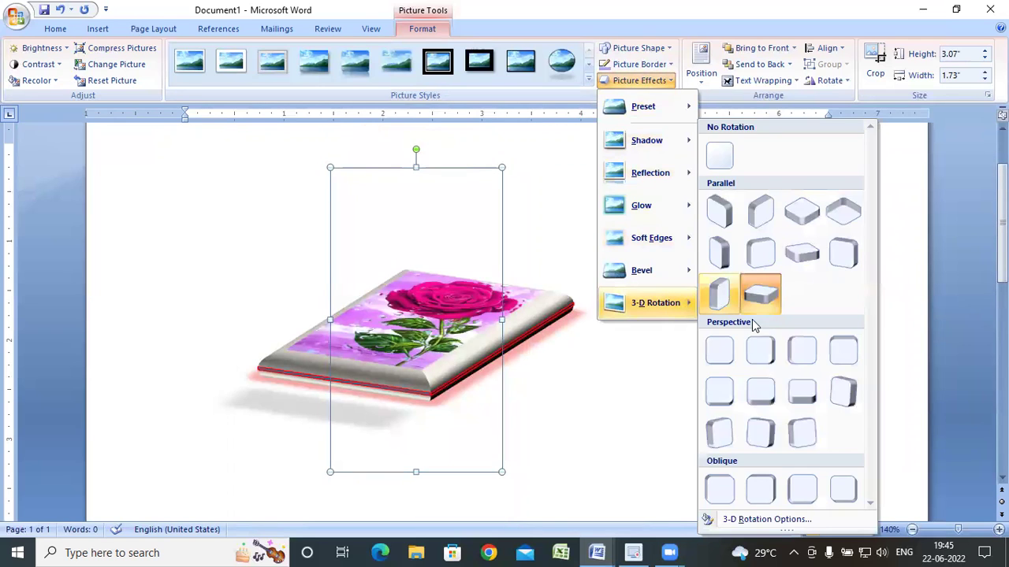
click(837, 264)
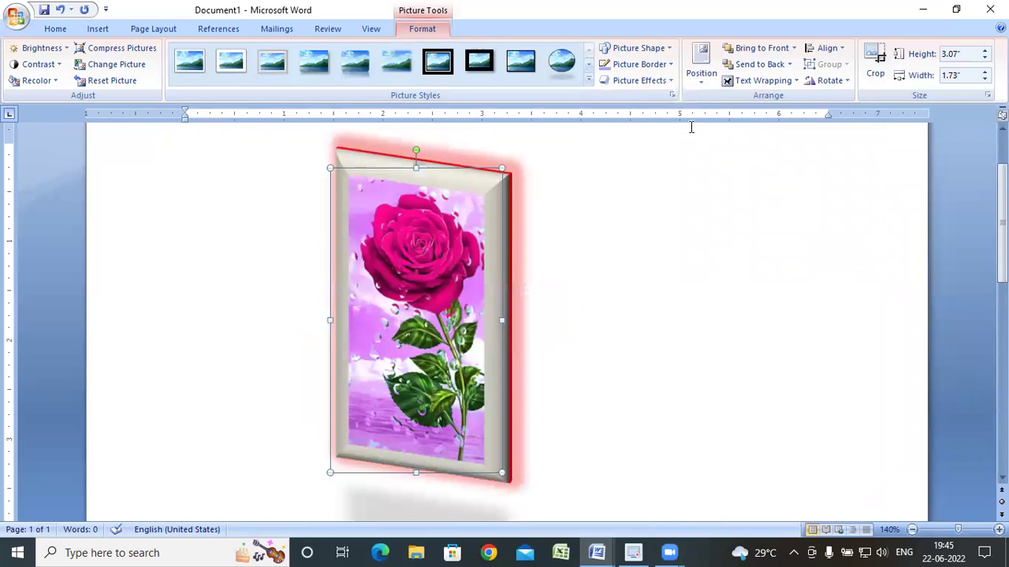
click(641, 84)
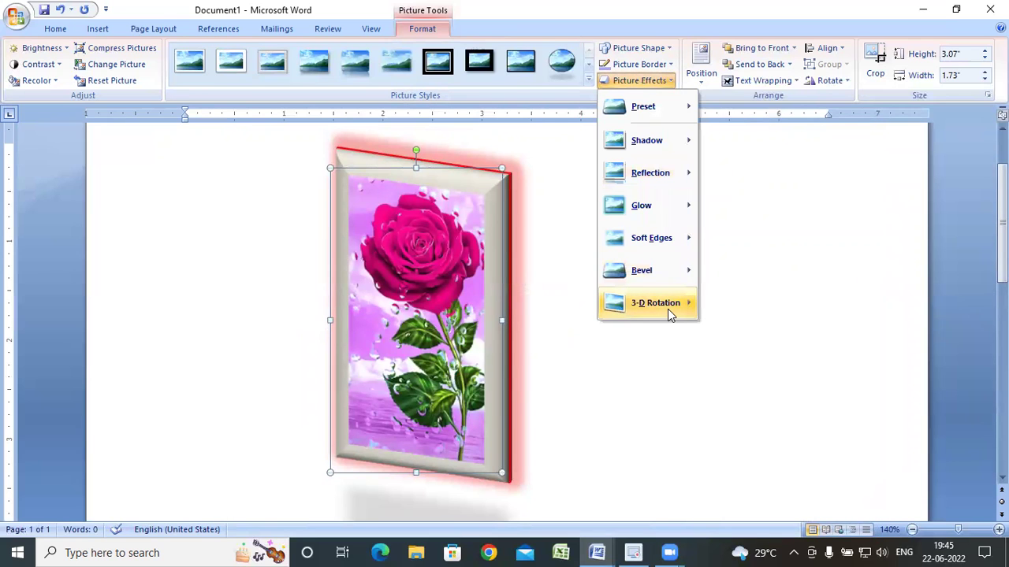
mouse_move(667, 309)
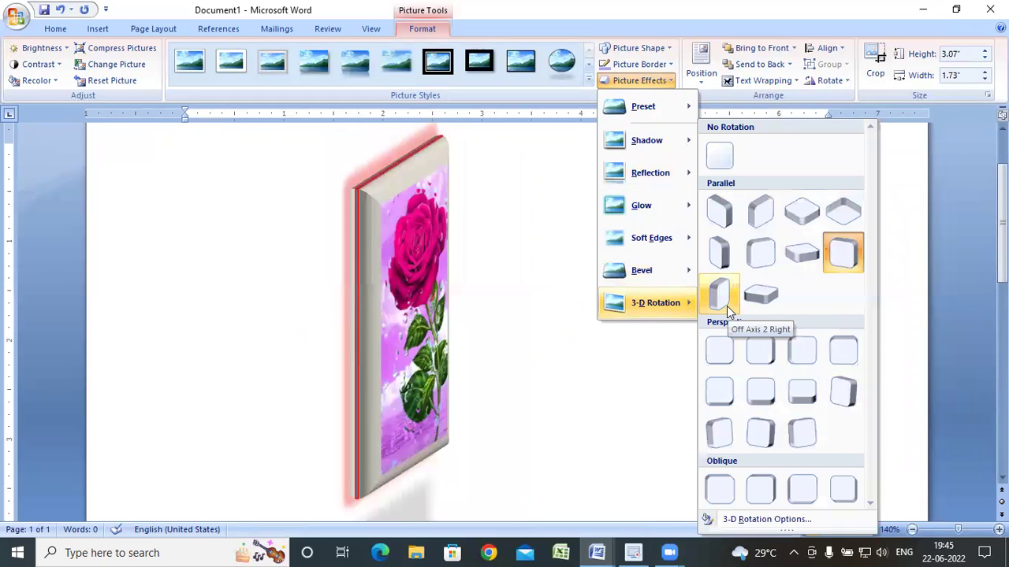
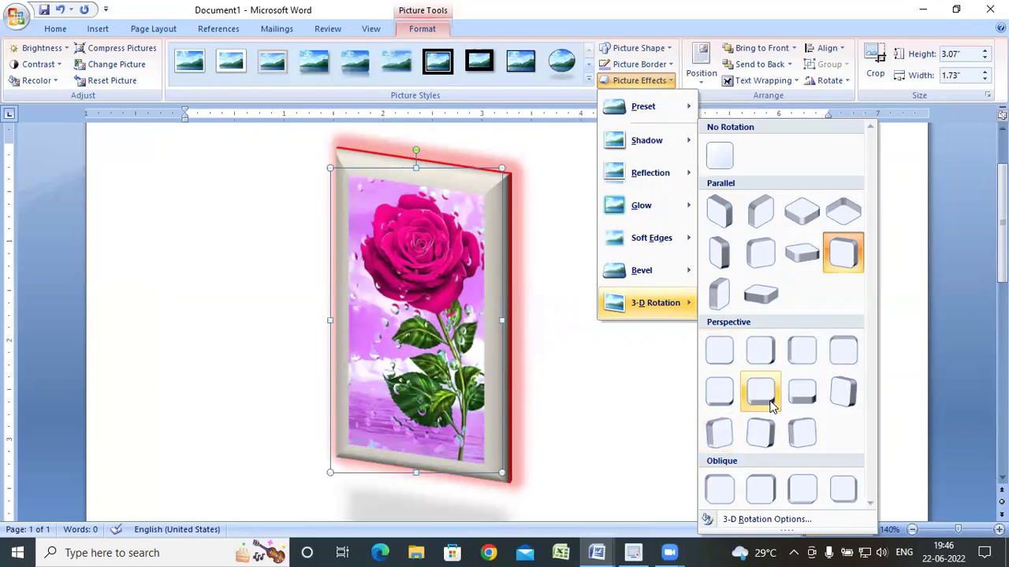
In the rose picture's 3-D Rotation settings, adjust X rotation to 321.6° and Y to 43°.
click(779, 520)
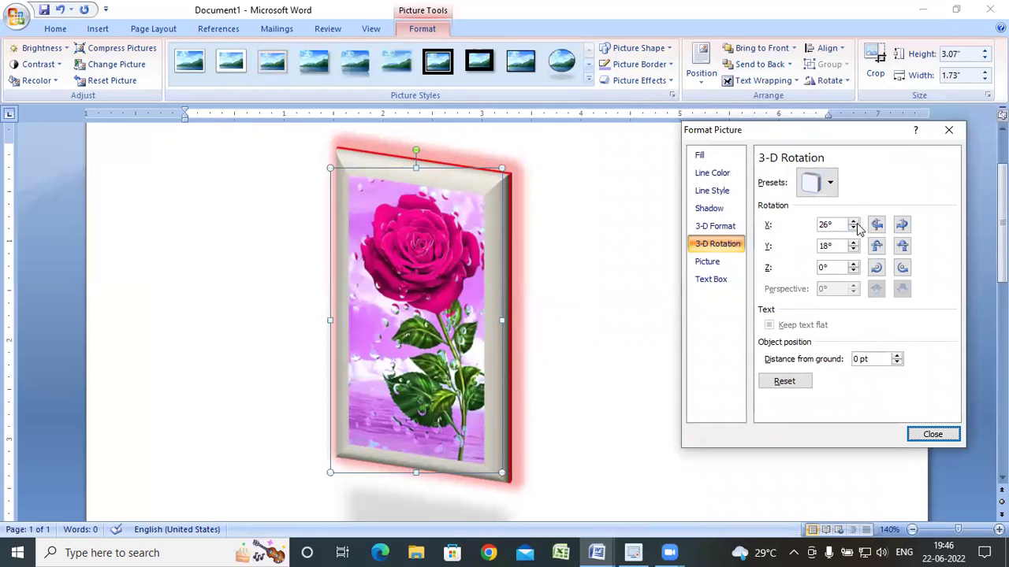
click(827, 183)
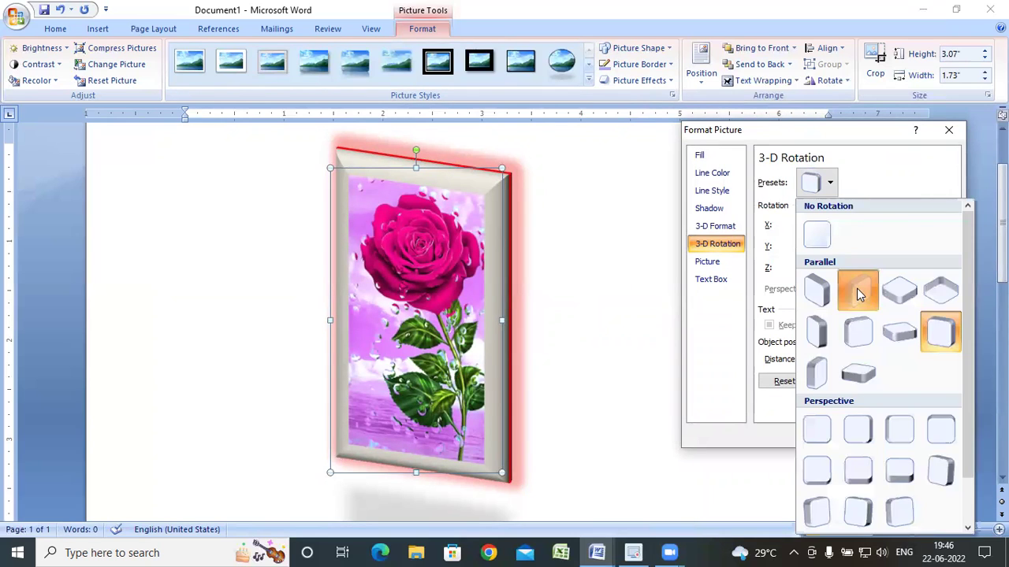
key(Escape)
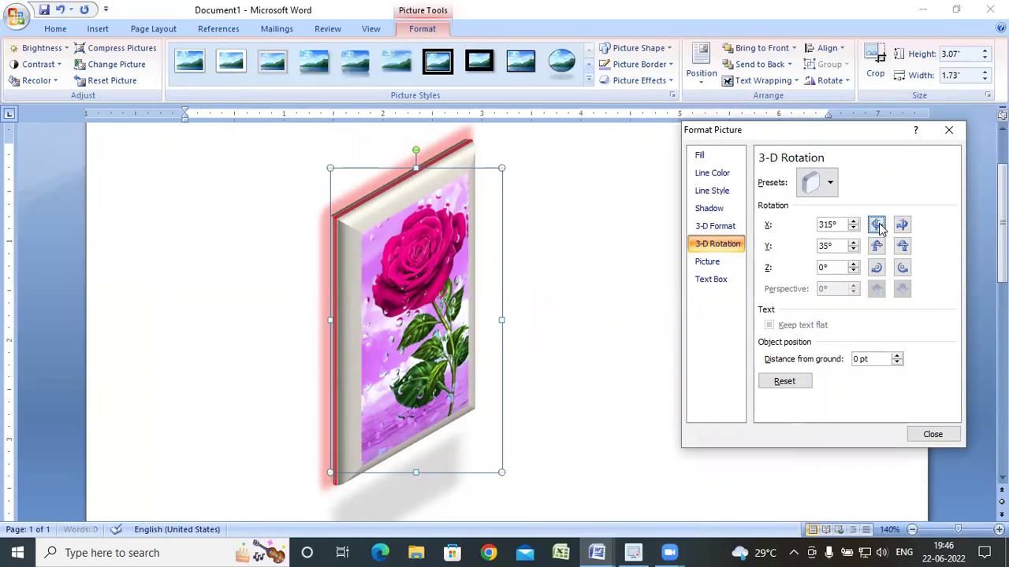
click(878, 225)
click(877, 226)
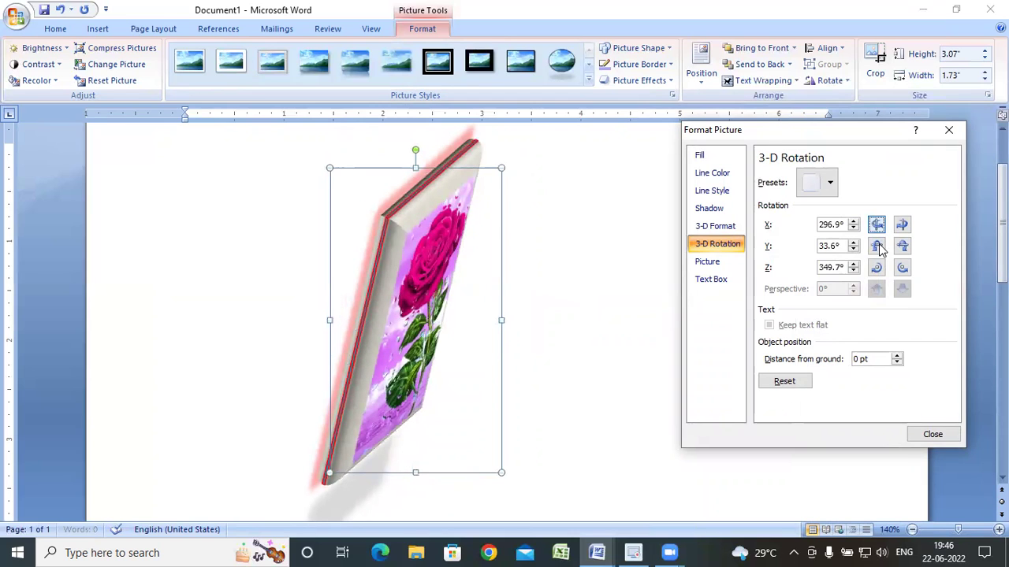
click(877, 247)
click(904, 226)
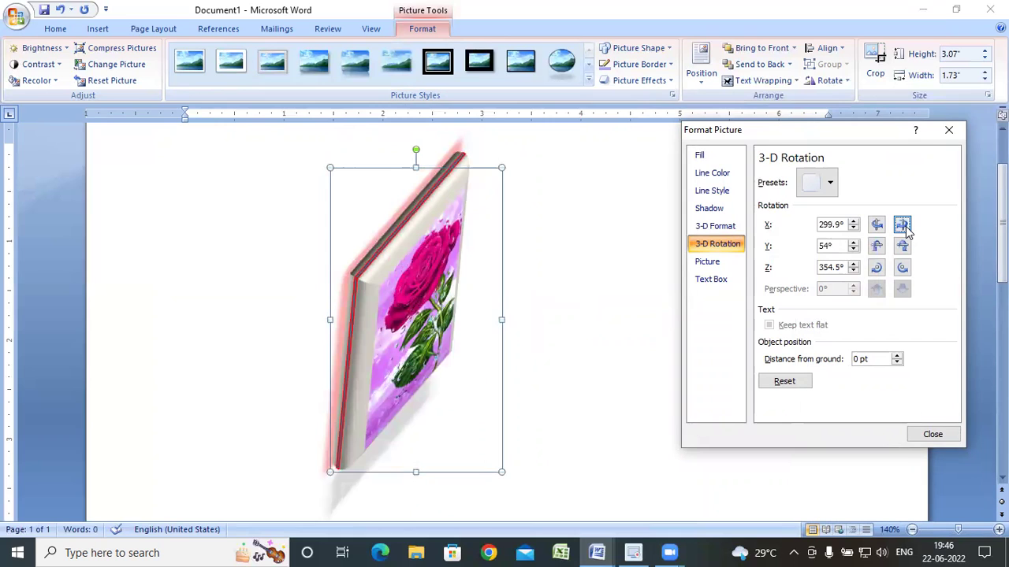
click(904, 226)
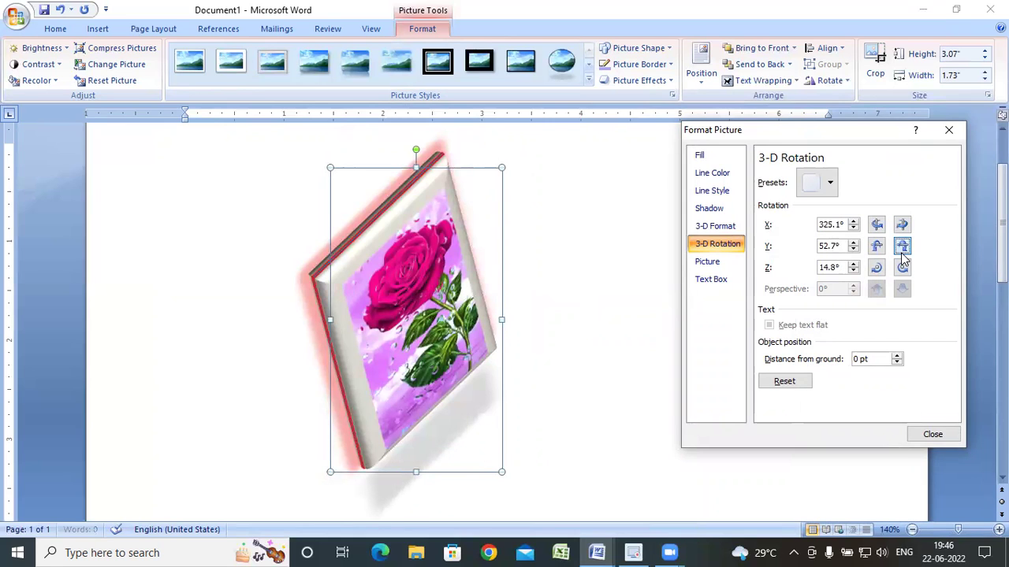
click(903, 250)
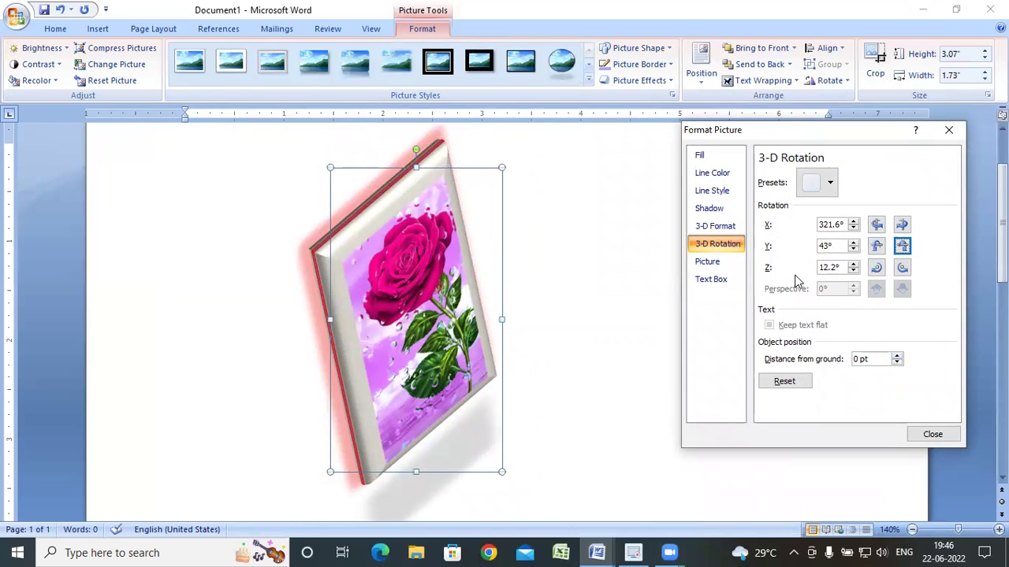
Bring the Z rotation down past zero to 357.2° and close the formatting dialog.
click(881, 269)
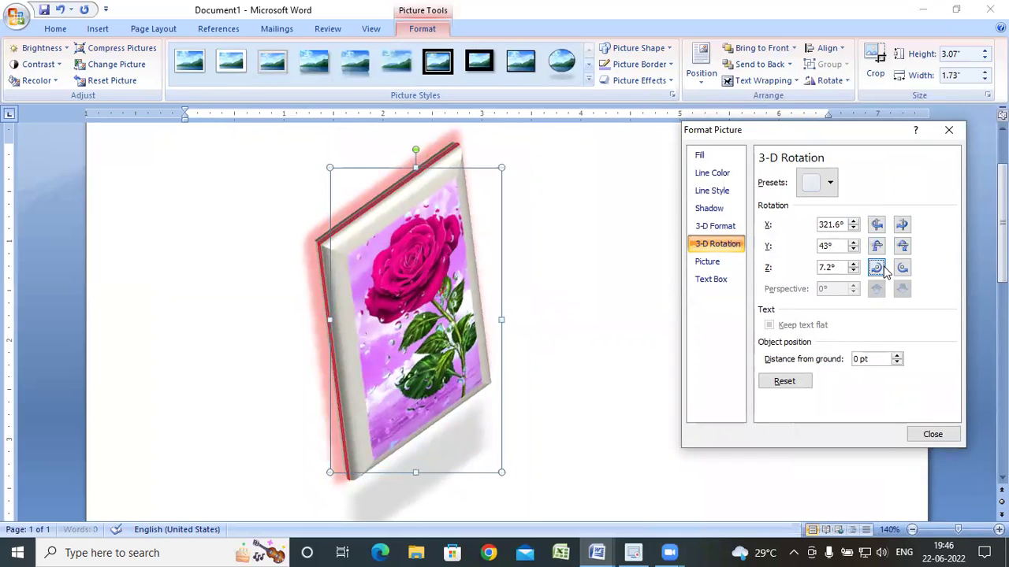
click(881, 268)
click(881, 268)
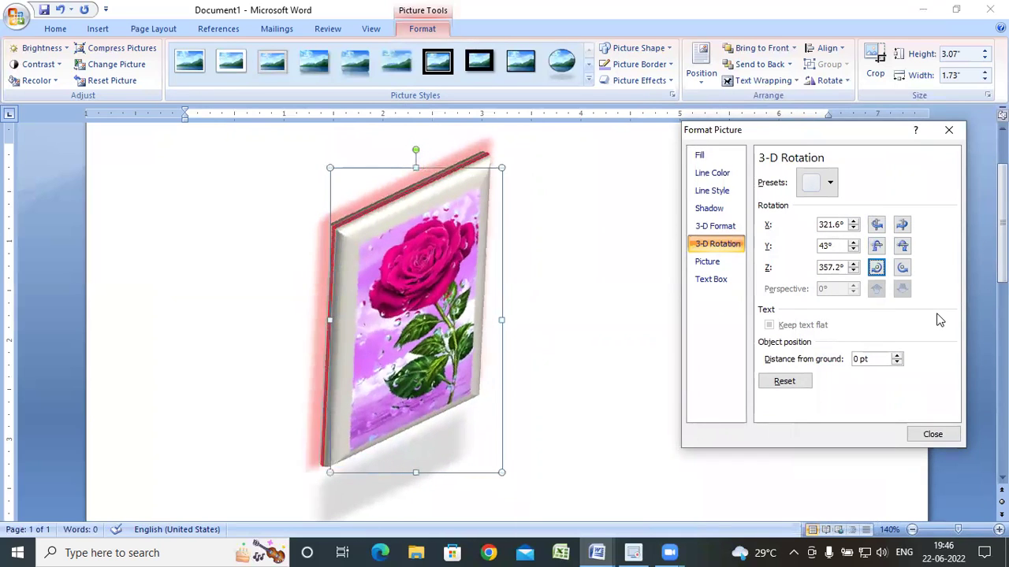
click(933, 435)
click(899, 396)
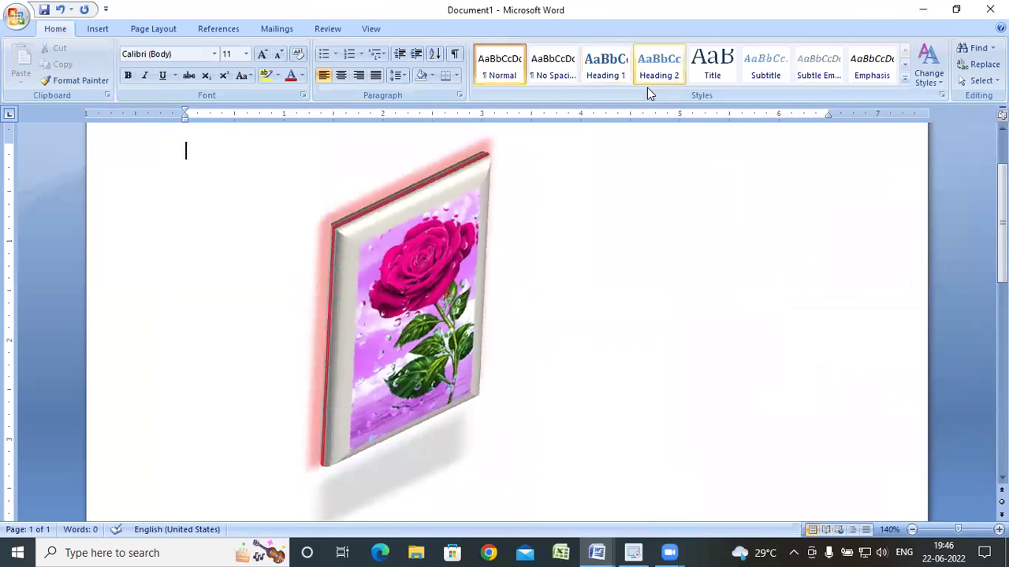
Apply a red glow effect to the rose picture.
click(447, 211)
click(425, 30)
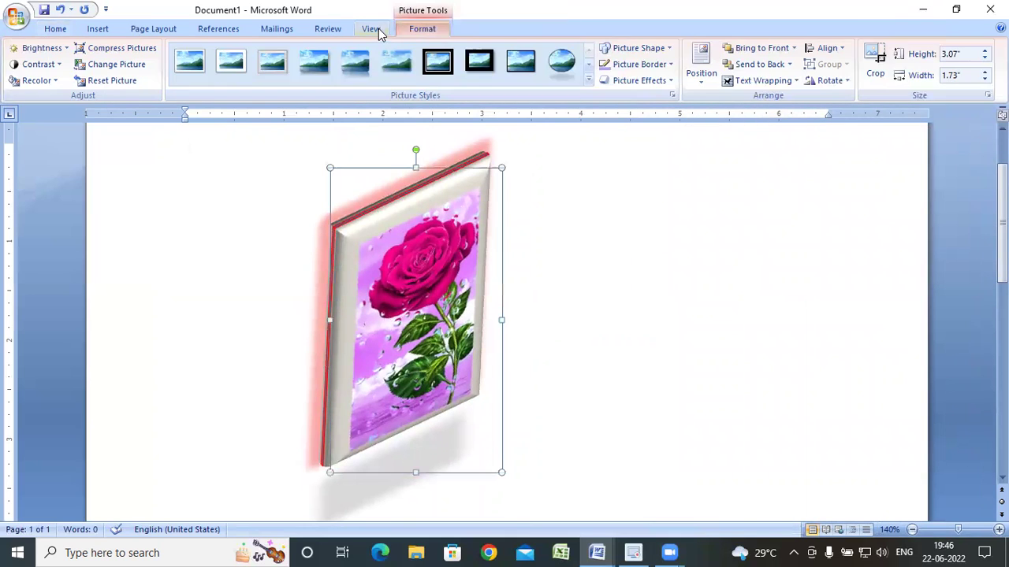
click(634, 83)
mouse_move(658, 306)
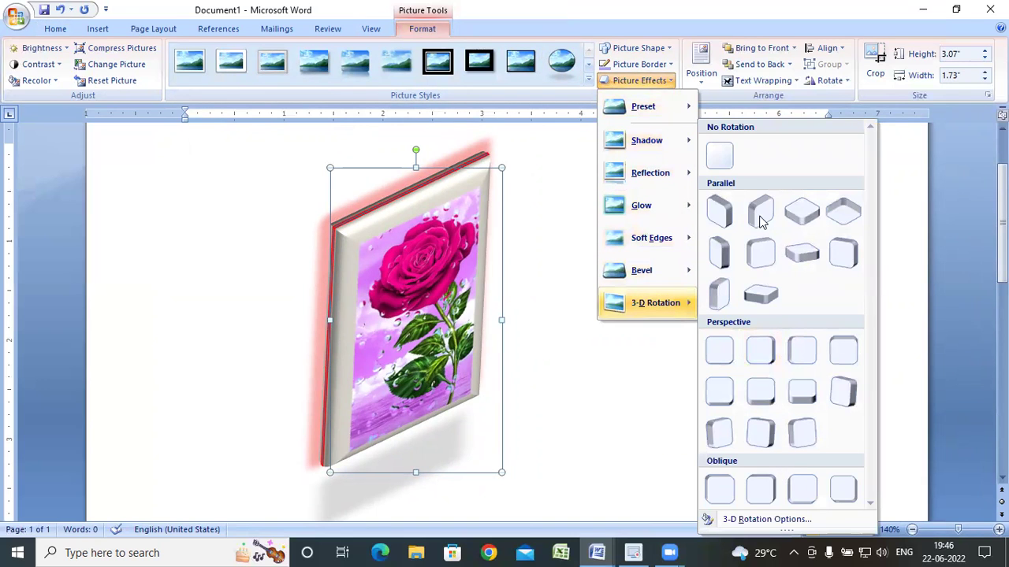
mouse_move(667, 210)
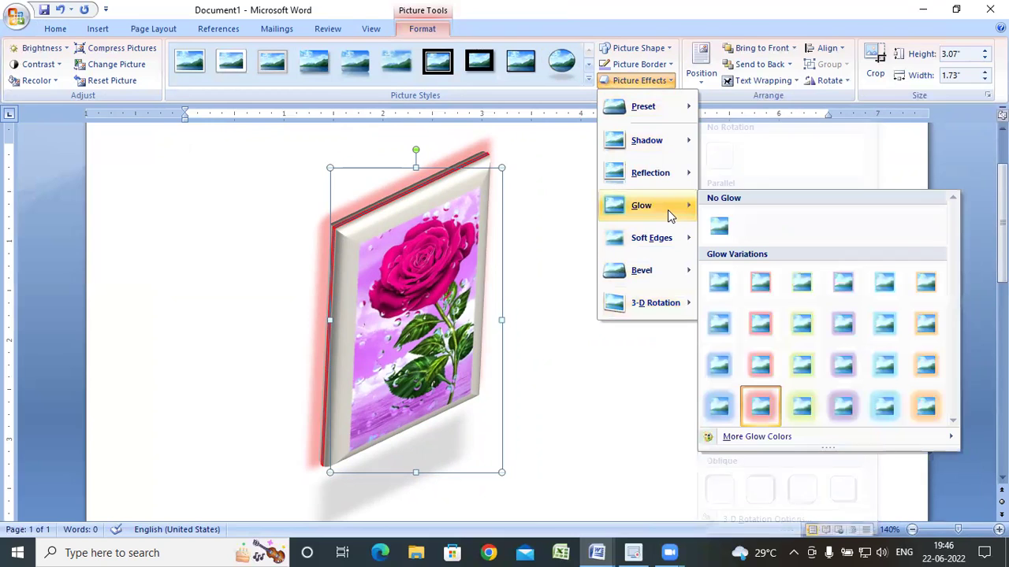
click(760, 284)
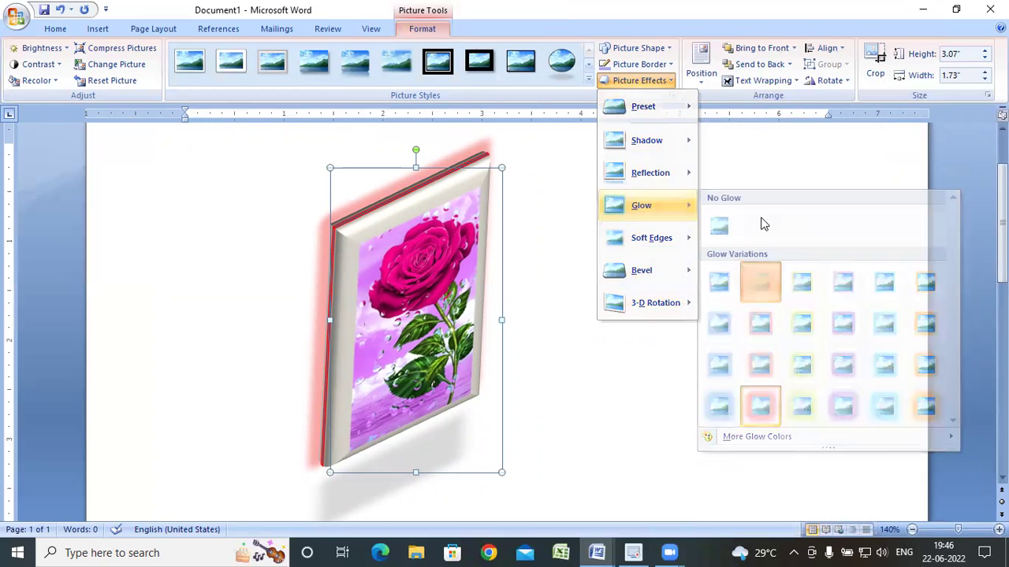
Reset the picture, compress the document's pictures, then delete the rose picture.
click(703, 67)
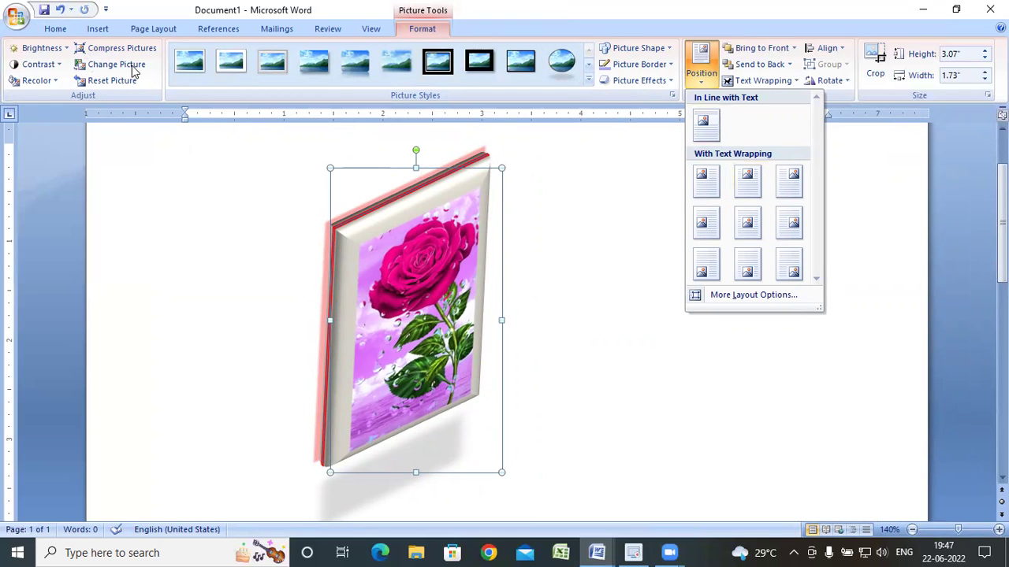
click(110, 81)
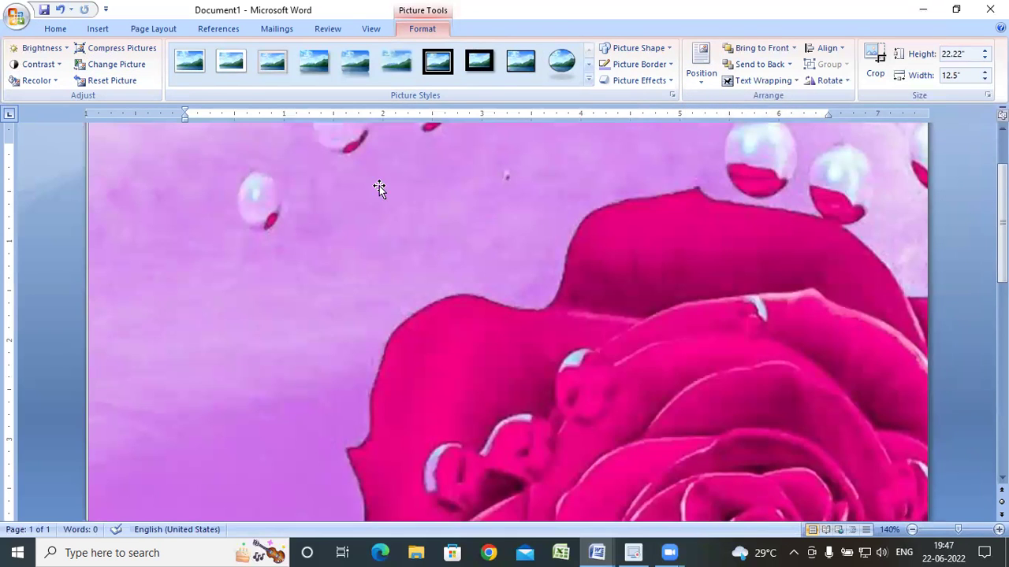
click(110, 49)
click(522, 300)
key(Delete)
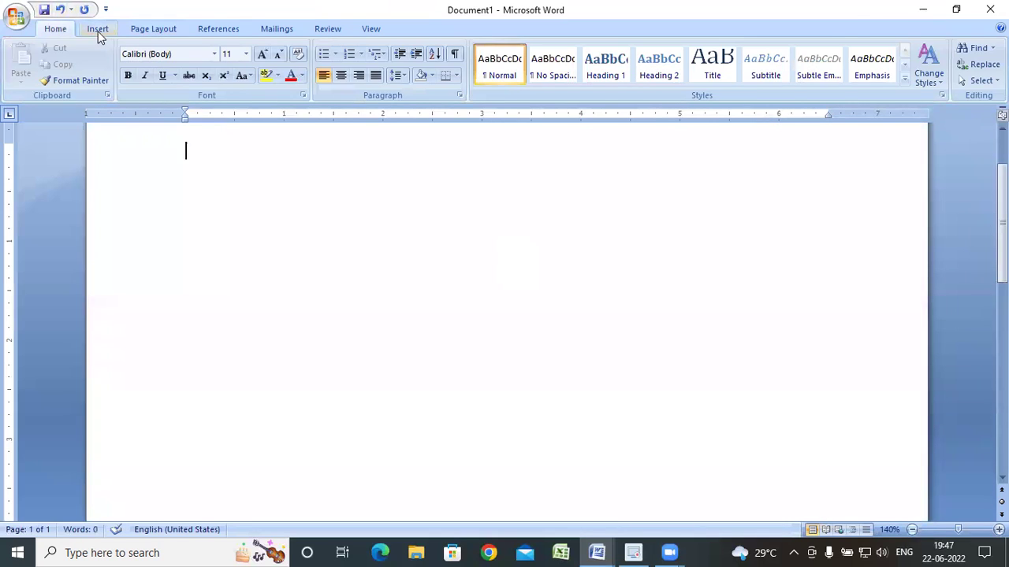
Insert the first rose photo from the picture folder.
click(98, 30)
click(161, 63)
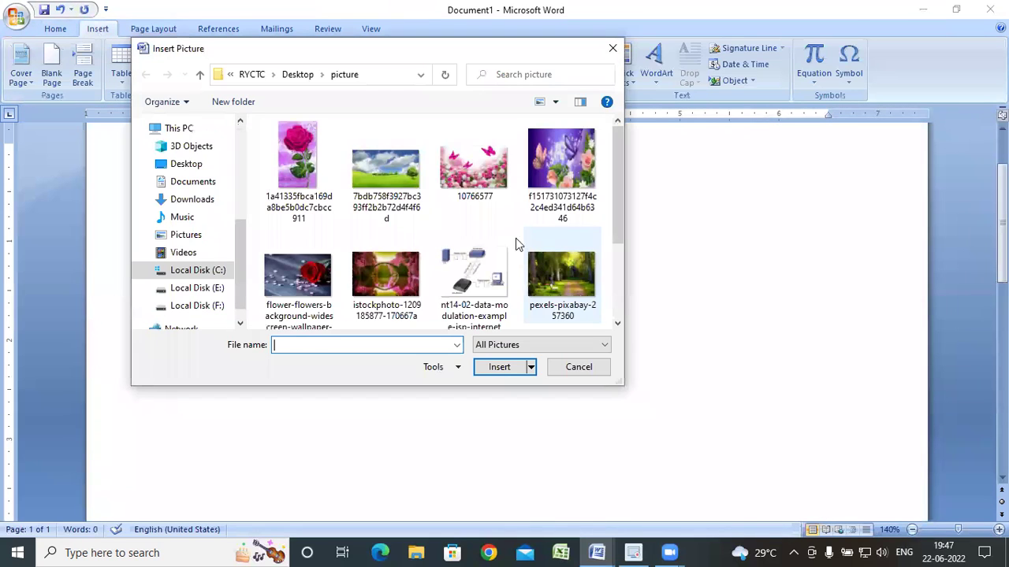
click(298, 158)
click(499, 367)
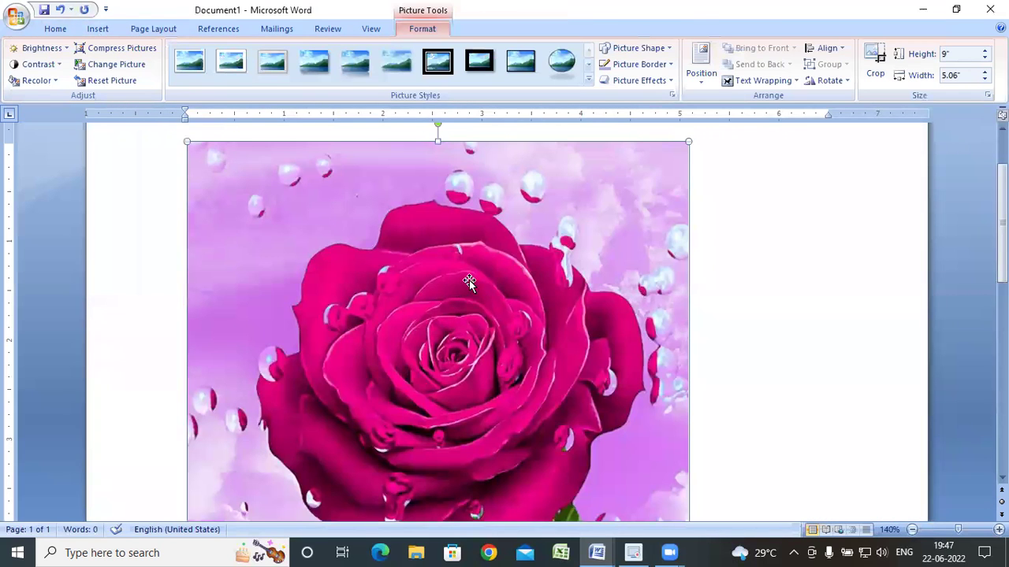
Position the picture at the top centre and zoom out to see the whole page.
click(703, 73)
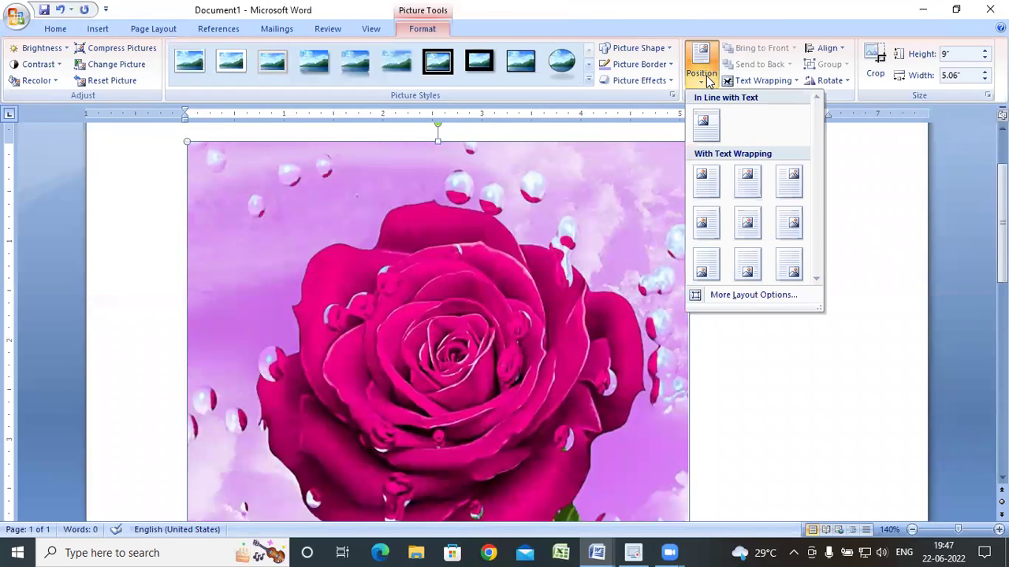
click(746, 182)
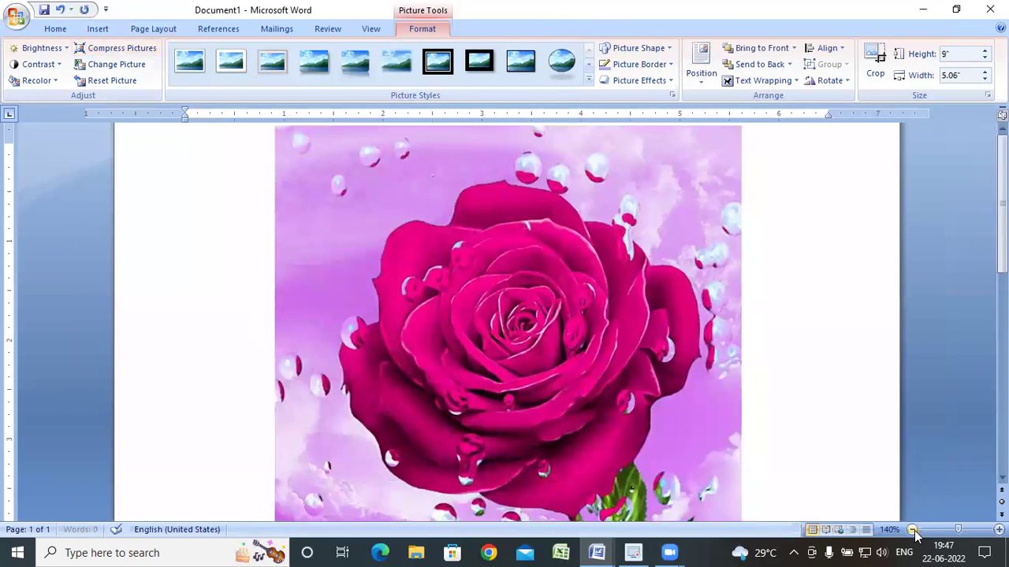
click(913, 532)
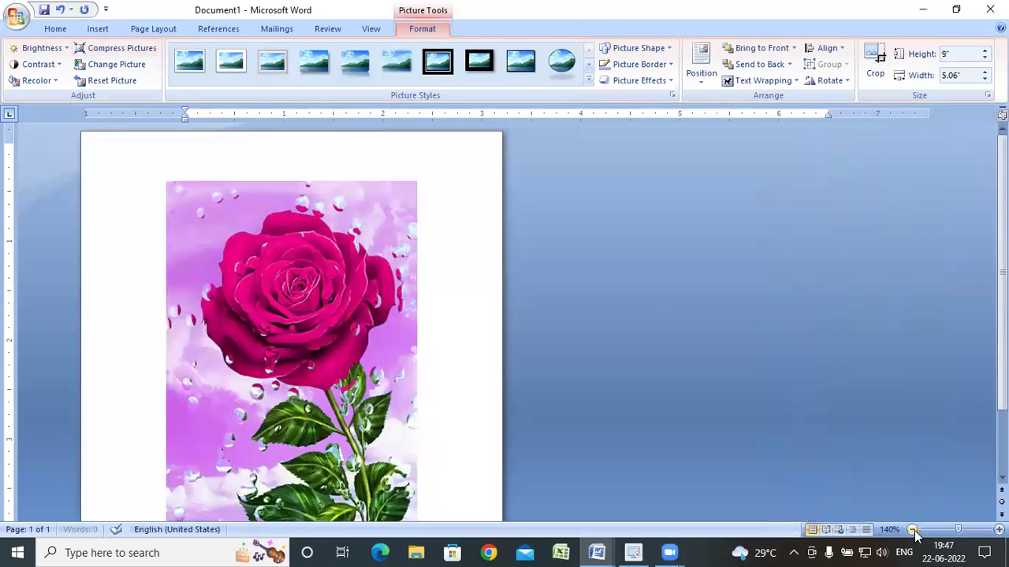
click(913, 532)
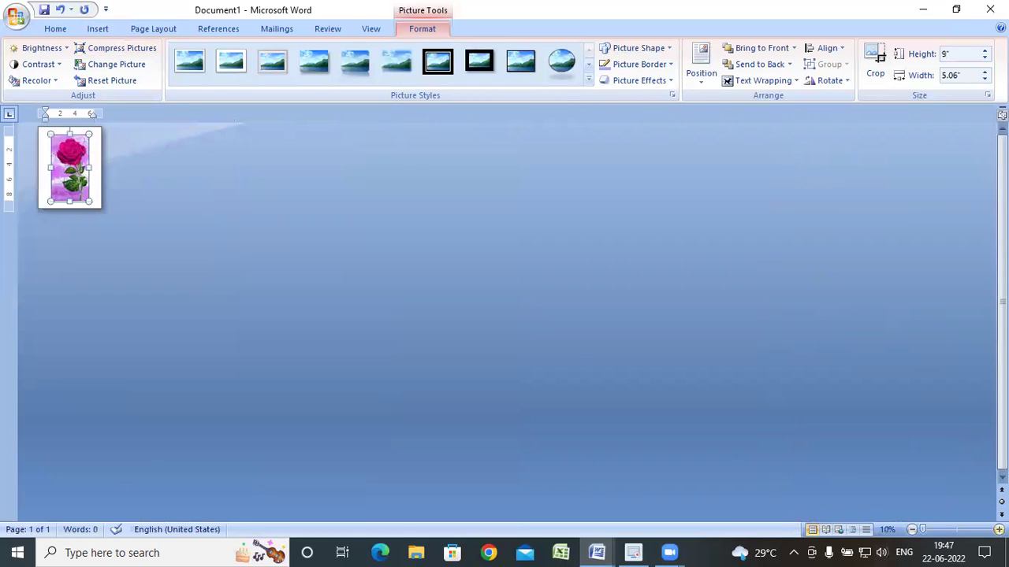
scroll(436, 352, up, 3)
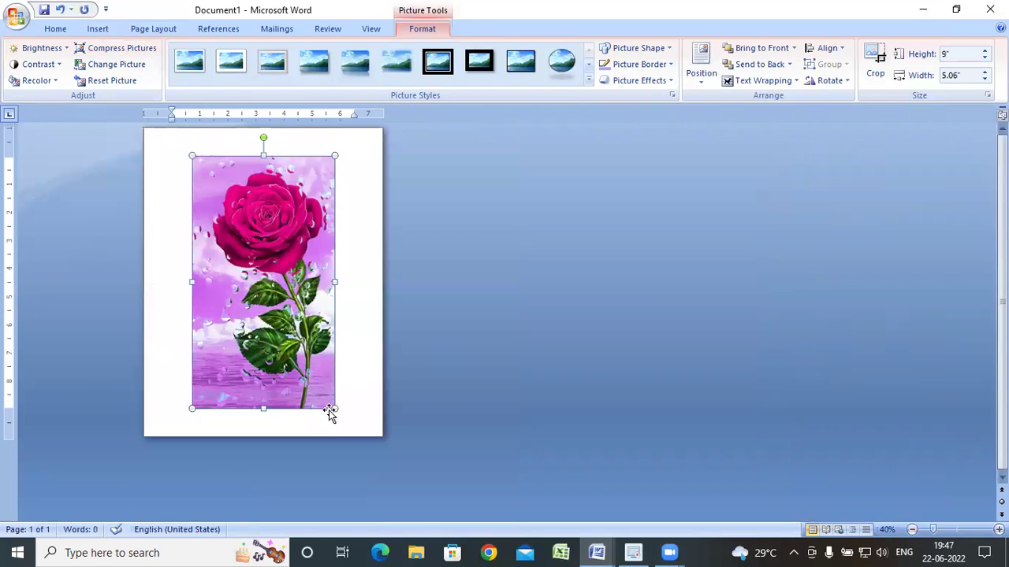
Shrink the picture to about 4.55 by 2.56 inches and try the top-left, top-centre and top-right positions.
drag(333, 409, 300, 284)
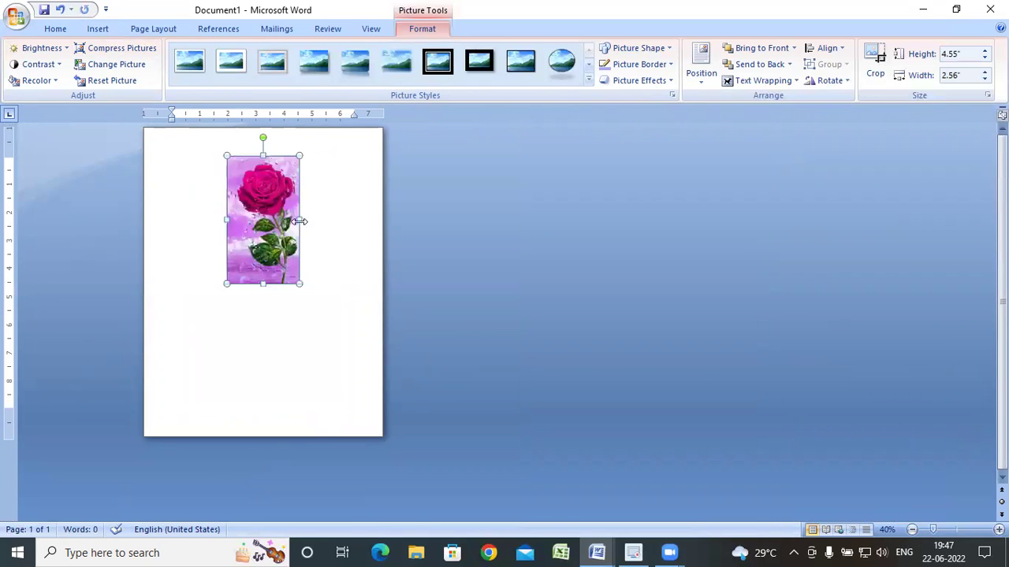
click(704, 79)
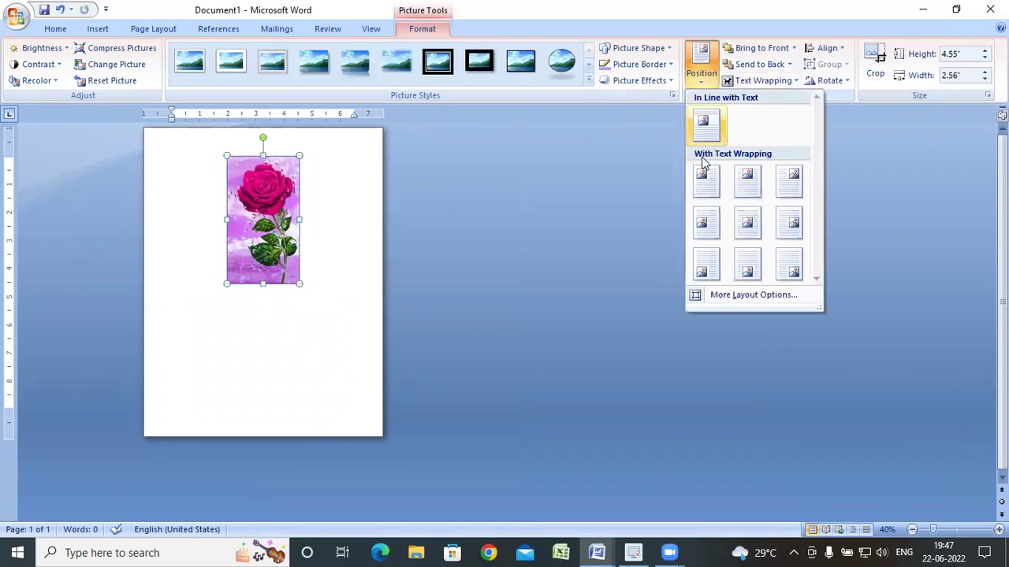
click(698, 180)
click(703, 75)
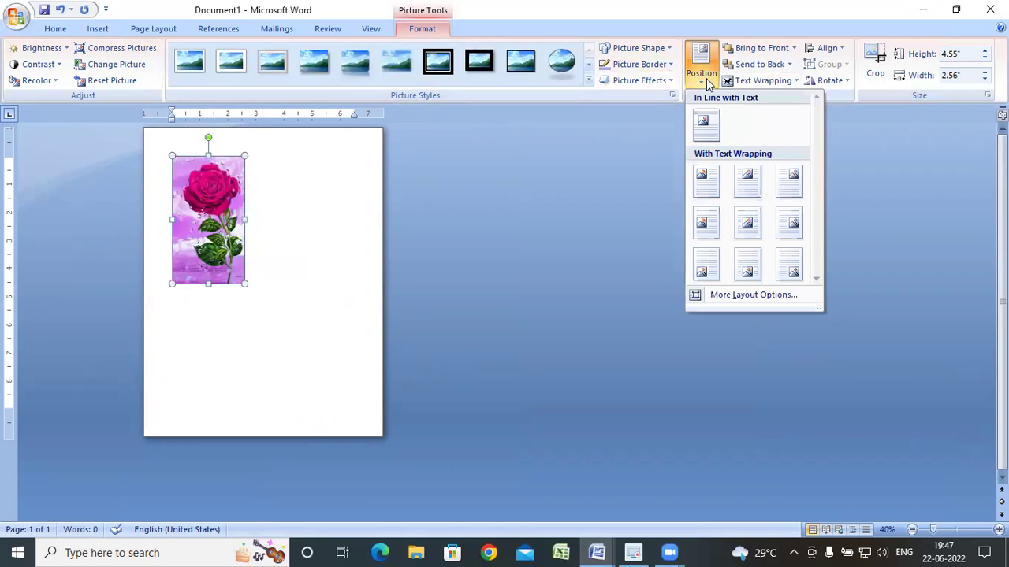
click(757, 180)
click(701, 71)
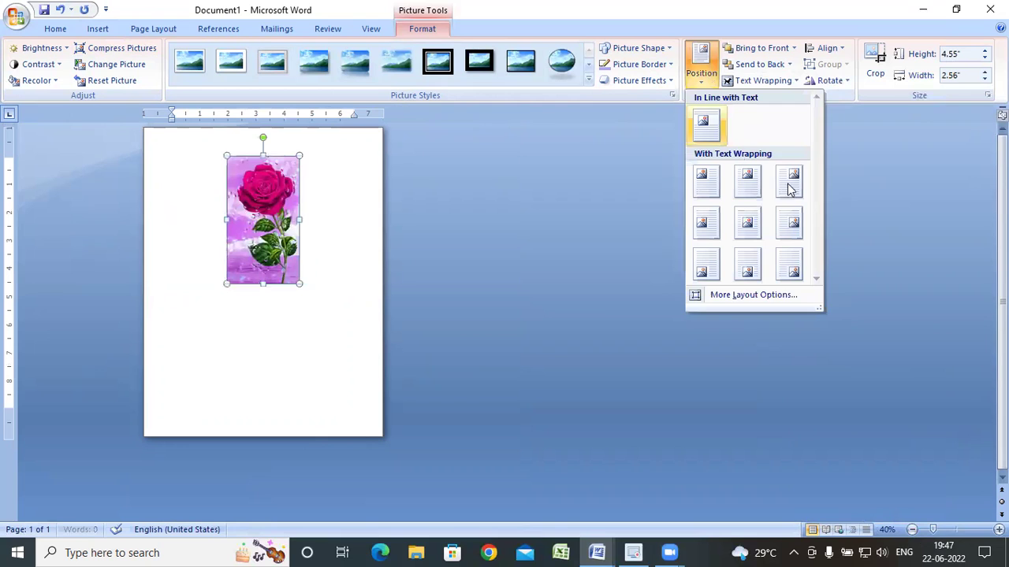
click(798, 193)
Try the bottom-left, bottom-centre and bottom-right position presets.
click(701, 246)
click(707, 73)
click(747, 276)
click(710, 82)
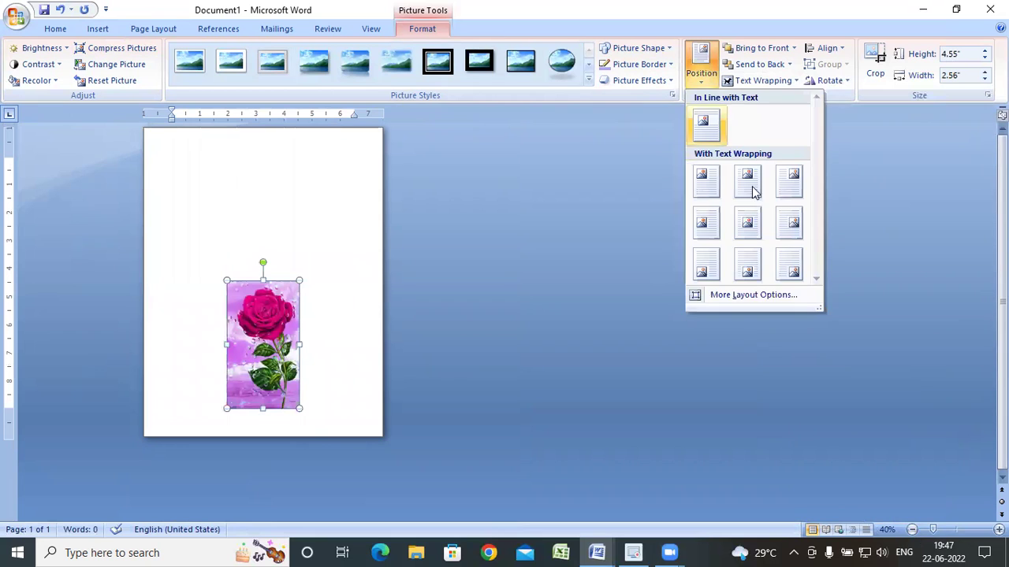
click(789, 268)
click(789, 269)
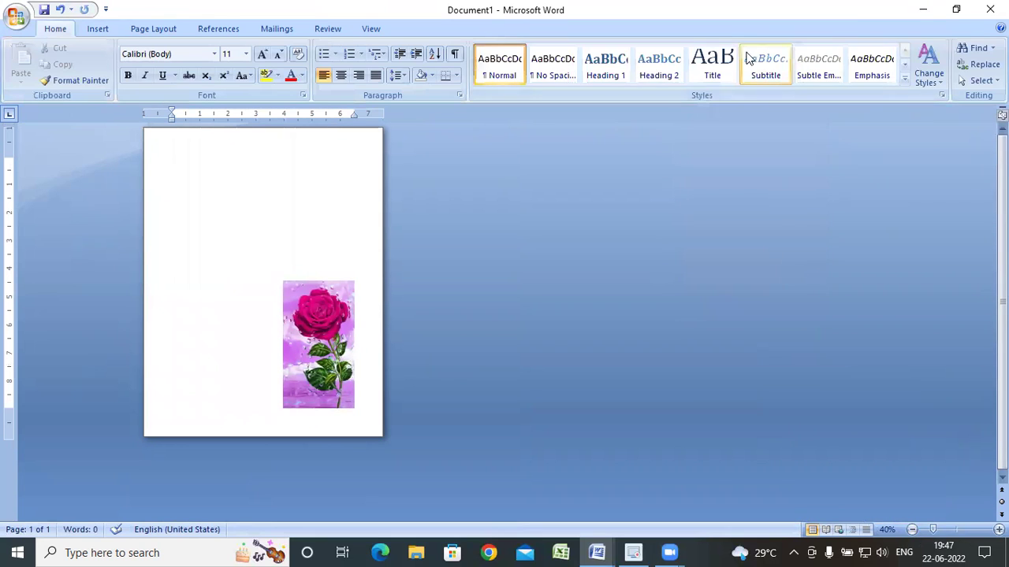
Reselect the picture and set its position to the middle centre of the page.
click(322, 292)
click(422, 29)
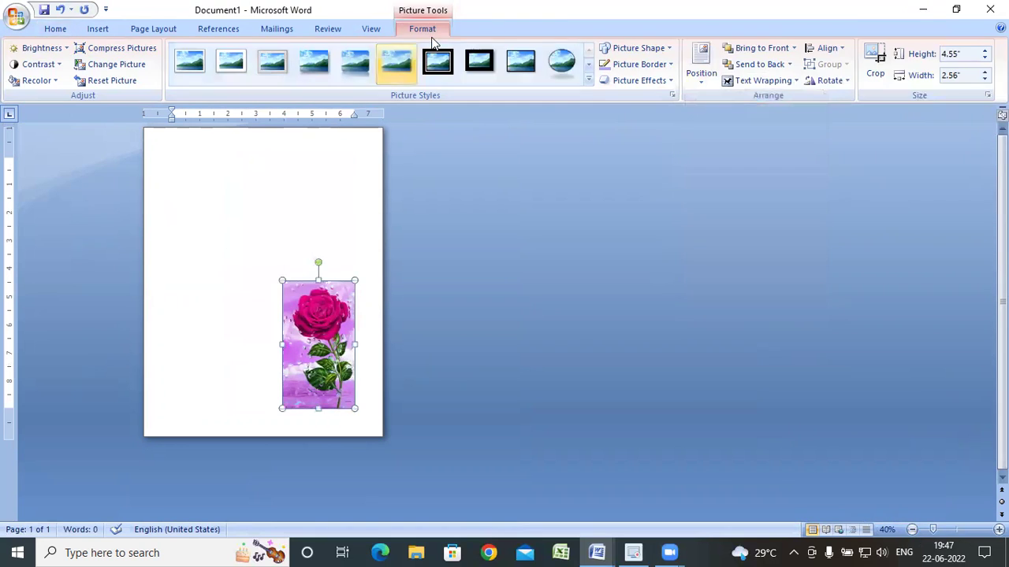
click(700, 63)
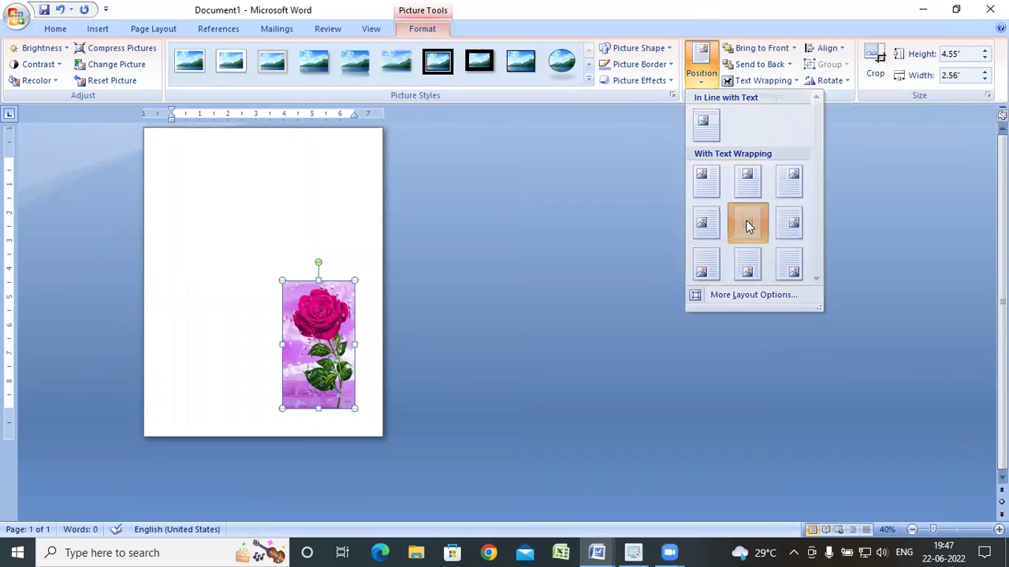
click(746, 224)
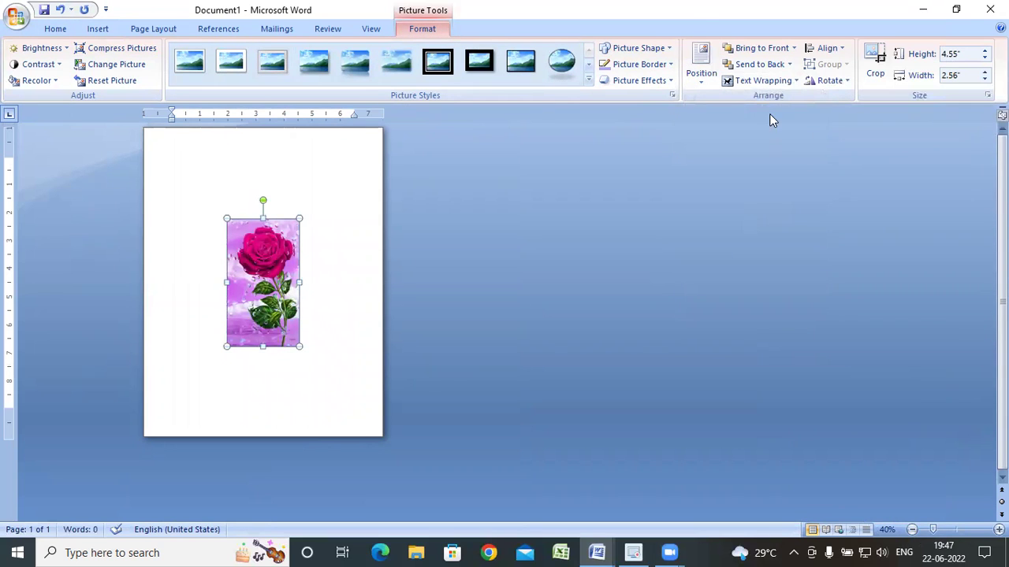
Set Tight text wrapping and enlarge the picture to about 5.64 by 3.16 inches.
click(771, 82)
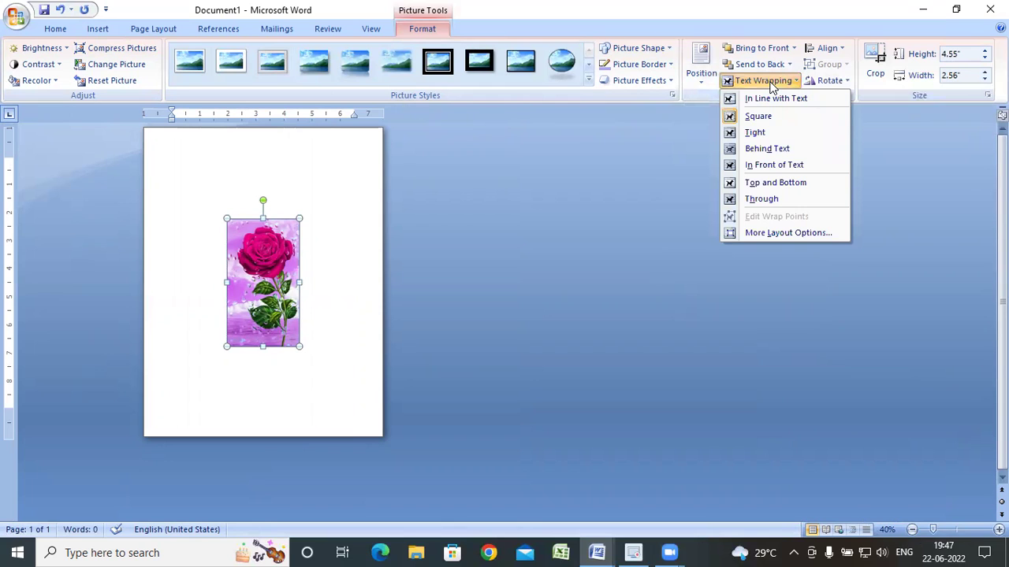
click(789, 134)
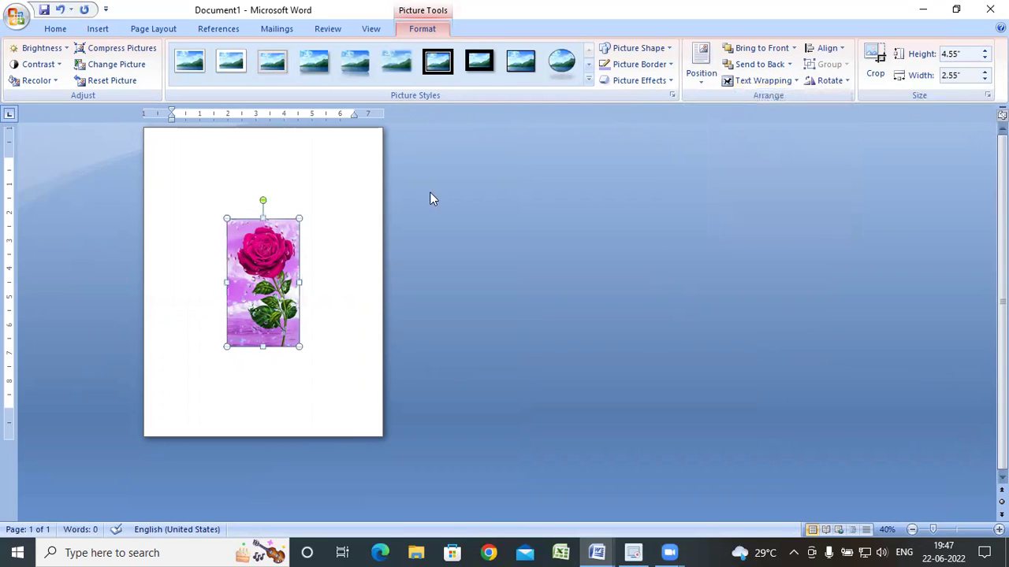
mouse_move(300, 219)
mouse_down()
mouse_move(316, 198)
mouse_move(353, 273)
mouse_move(266, 170)
mouse_up()
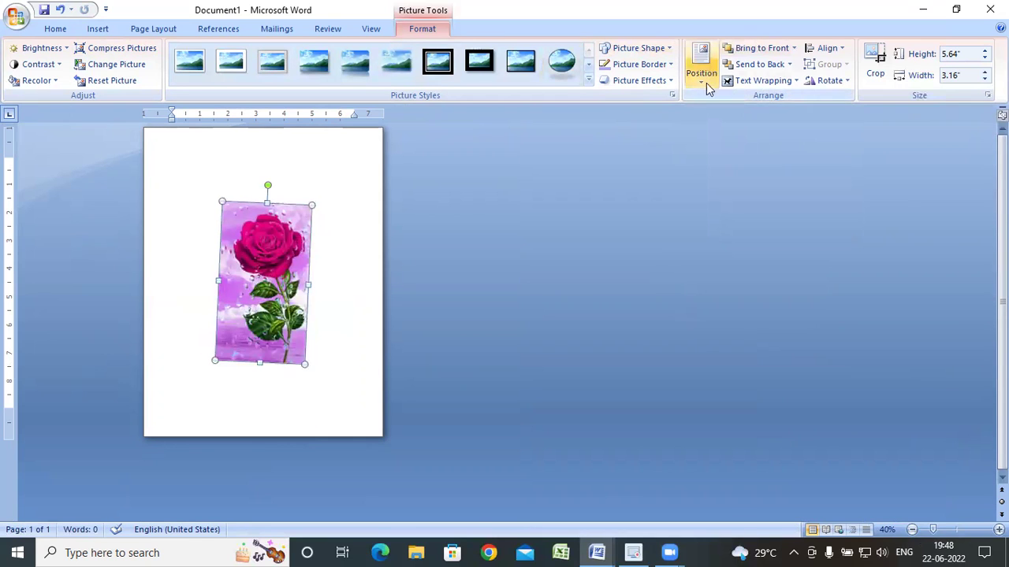
Look through the Bring Forward layering choices without changing them, then view the rotation choices.
click(794, 49)
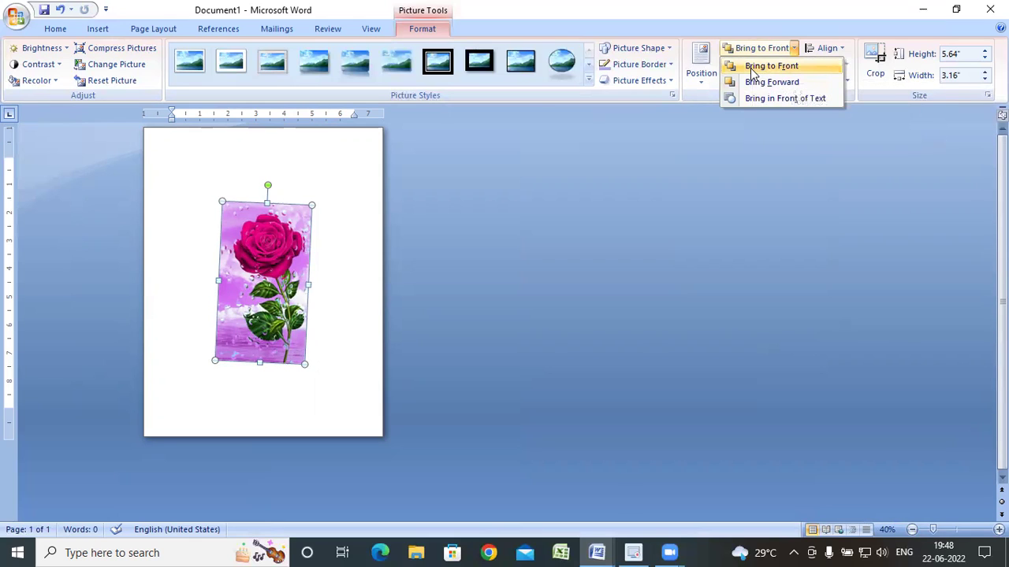
click(796, 49)
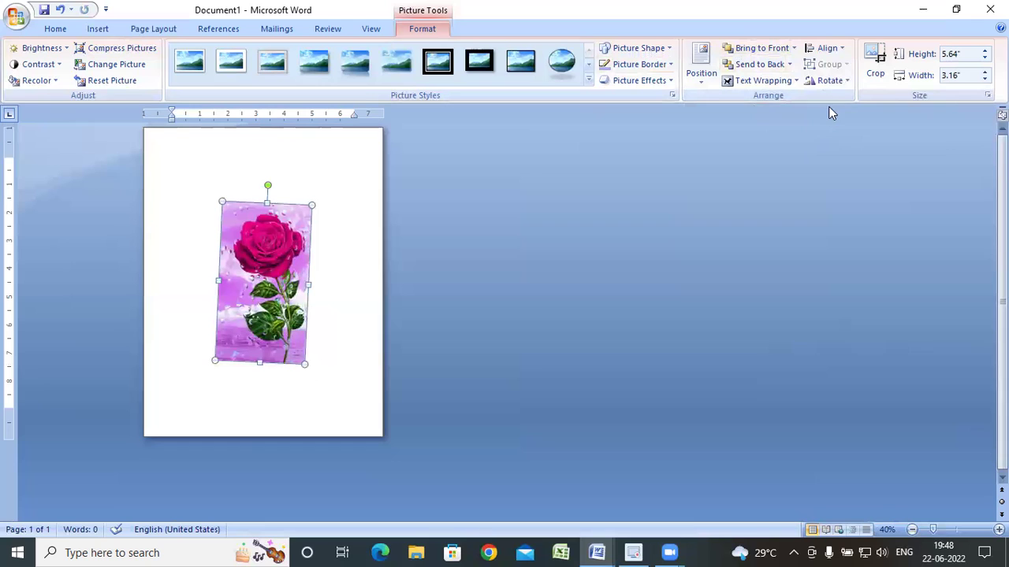
click(827, 82)
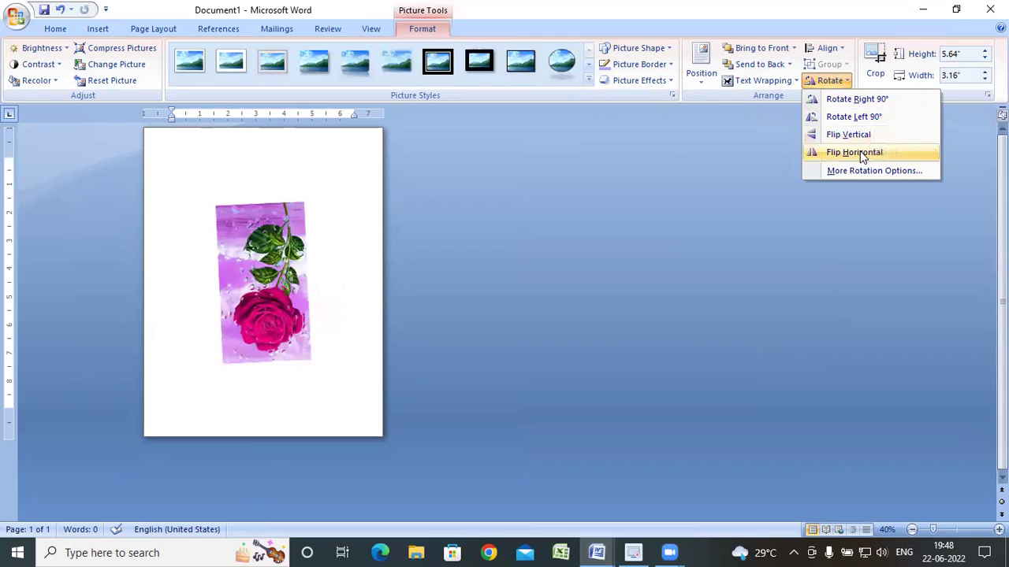
Keep the picture upright and make a first crop trimming its bottom, top and side edges.
click(872, 99)
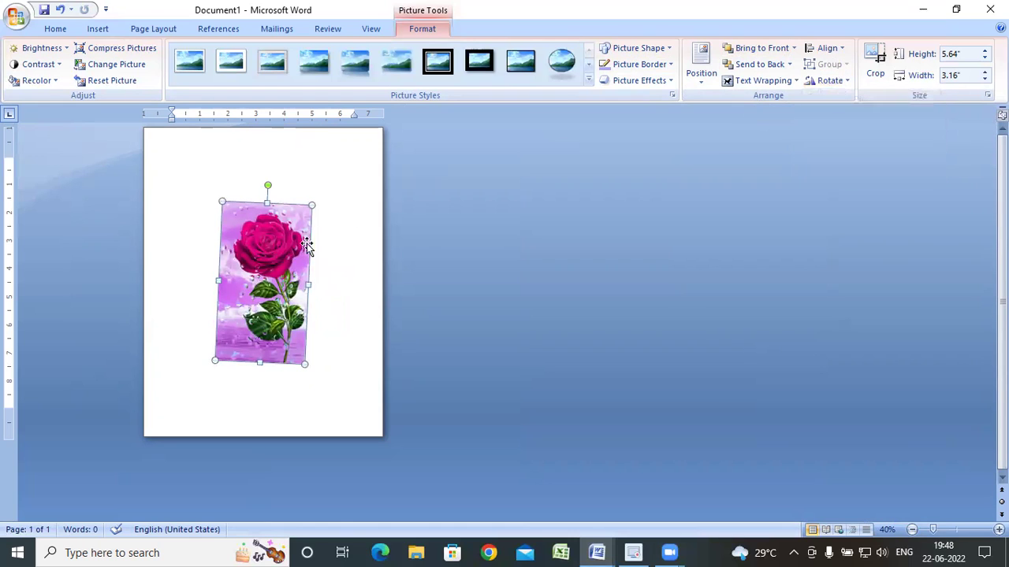
click(883, 73)
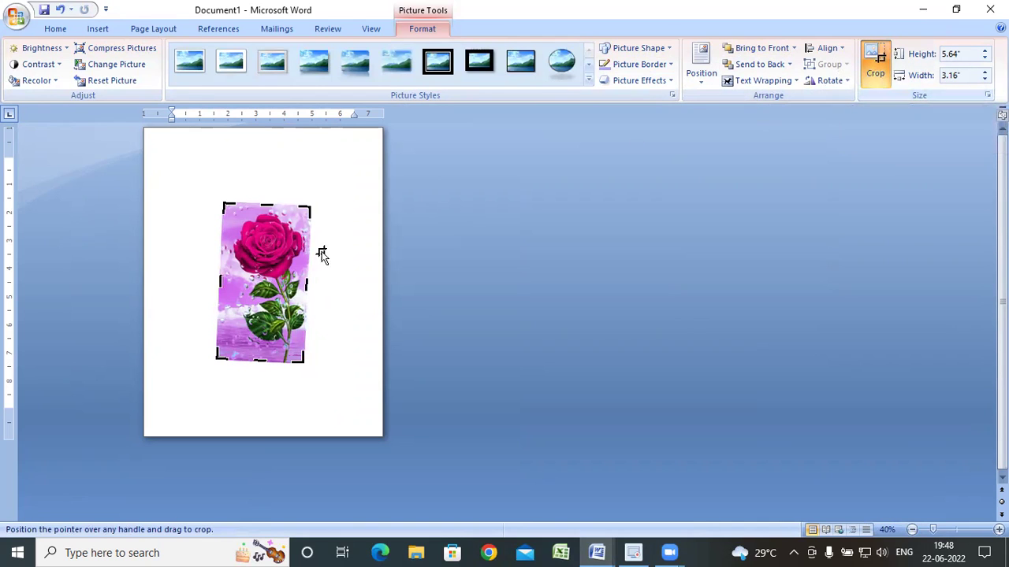
mouse_move(265, 361)
mouse_down()
mouse_move(270, 309)
mouse_move(286, 296)
mouse_up()
drag(264, 359, 267, 293)
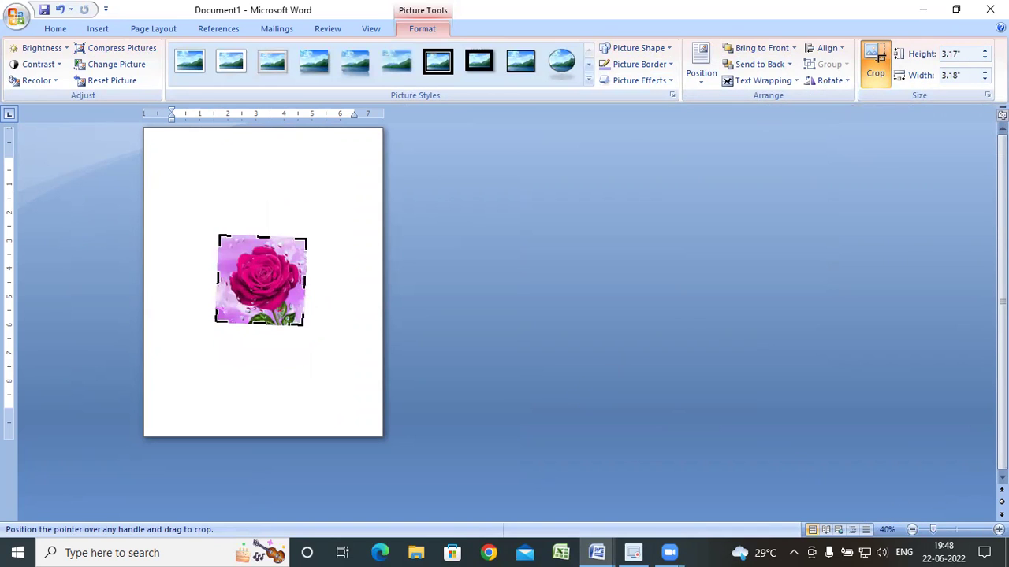
scroll(293, 424, up, 1)
scroll(293, 425, up, 2)
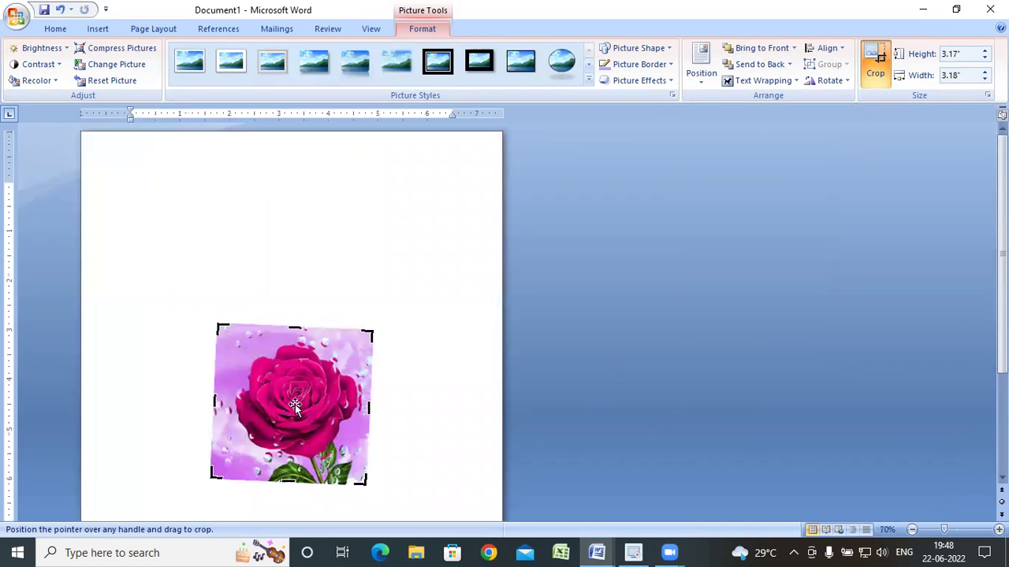
drag(290, 327, 241, 337)
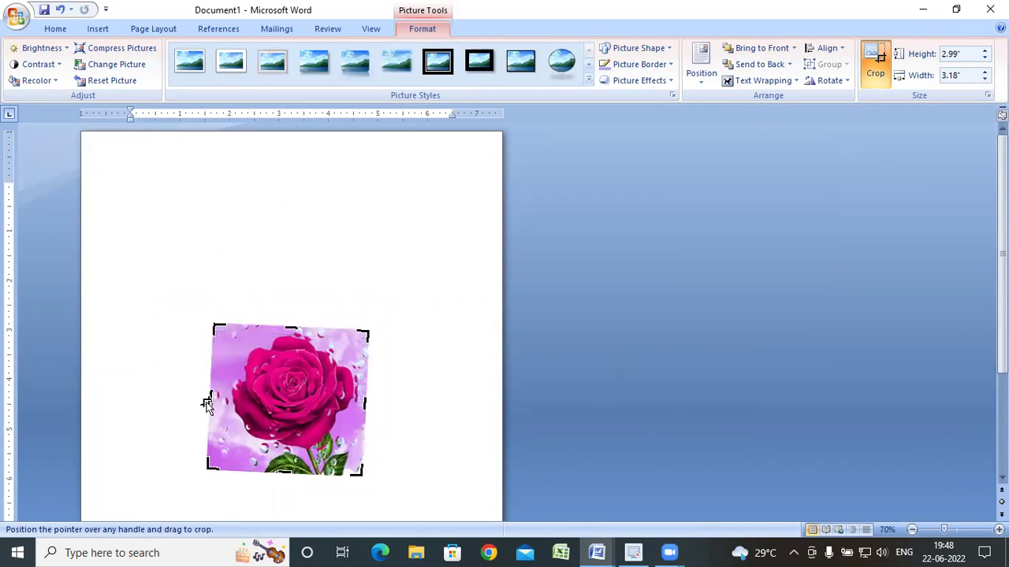
drag(207, 404, 270, 412)
drag(364, 402, 354, 408)
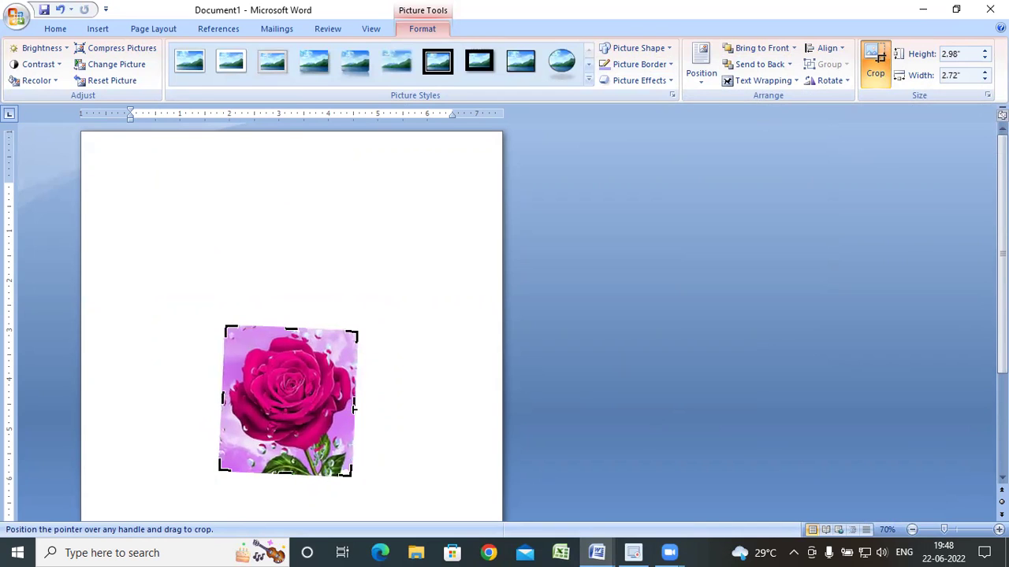
click(876, 63)
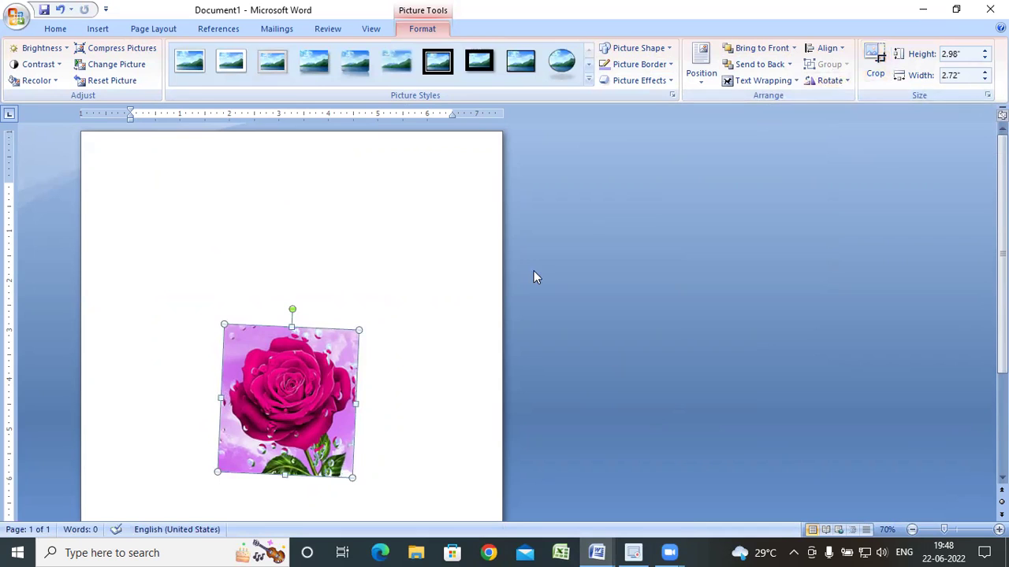
Move the picture, then recrop it to 4.63 by 2.93 inches showing the full bloom and stem.
mouse_move(287, 390)
mouse_down()
mouse_move(265, 259)
mouse_move(286, 263)
mouse_up()
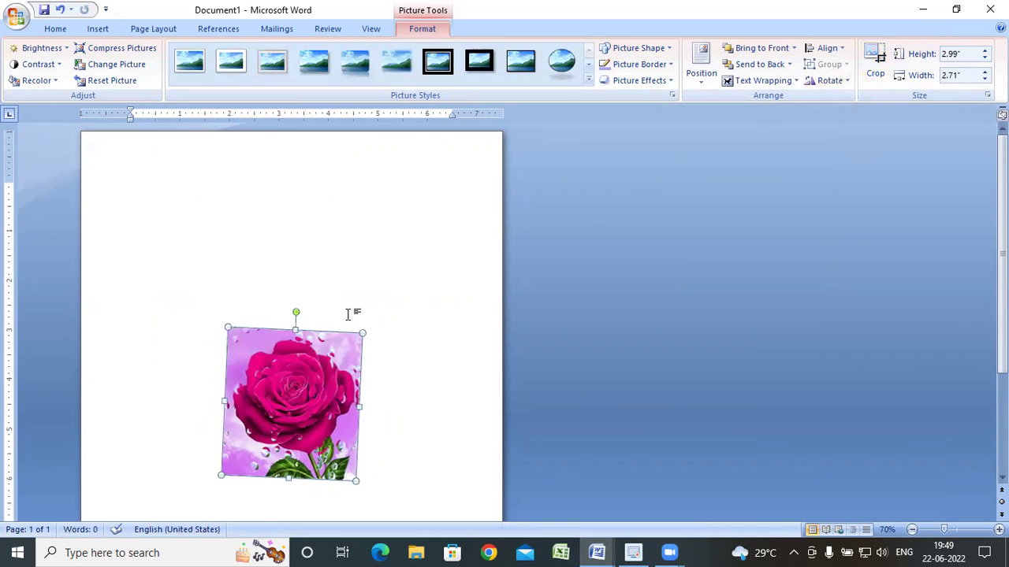
click(876, 63)
drag(295, 337, 293, 254)
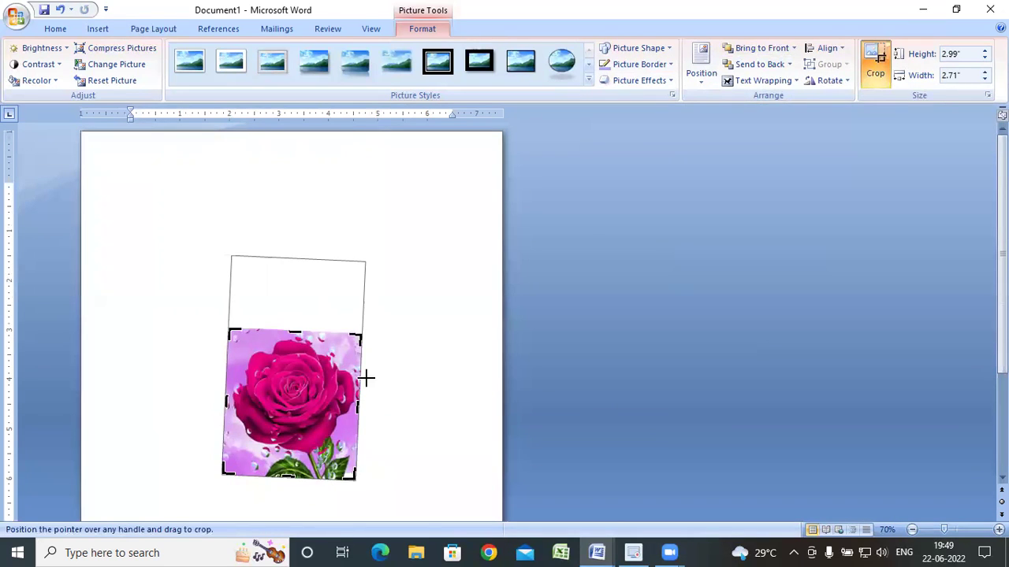
drag(365, 404, 423, 418)
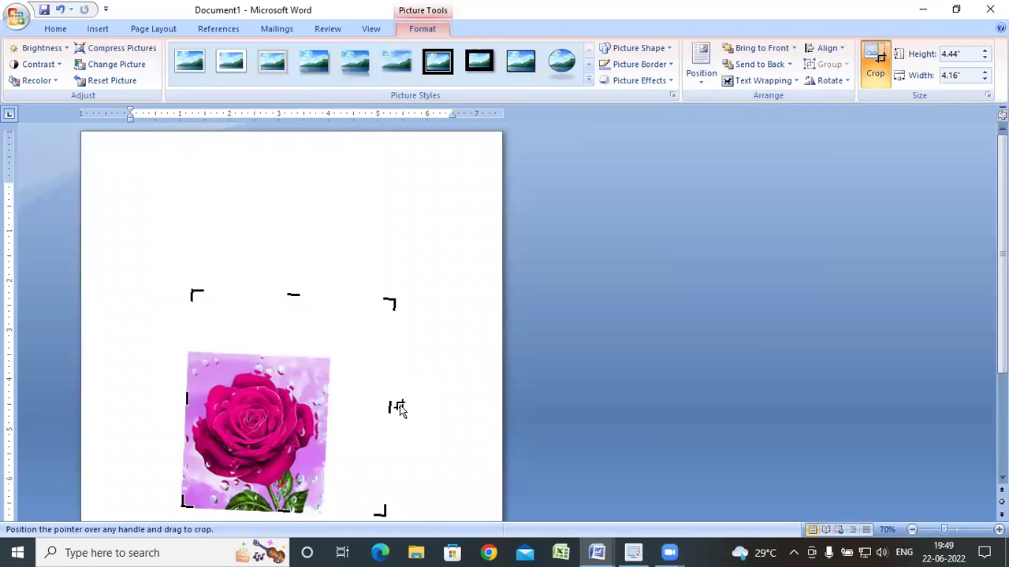
drag(282, 464, 279, 505)
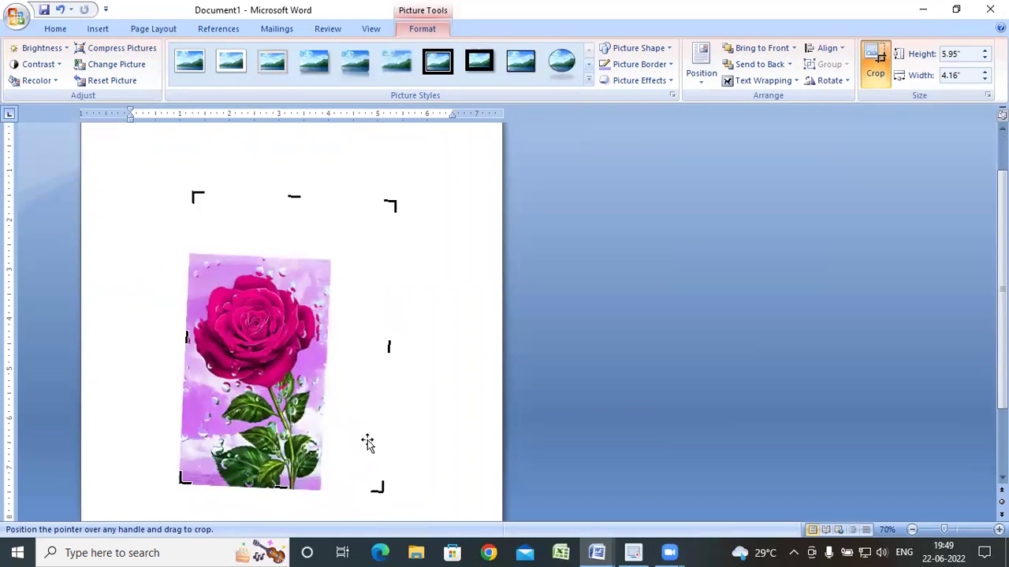
drag(388, 345, 334, 364)
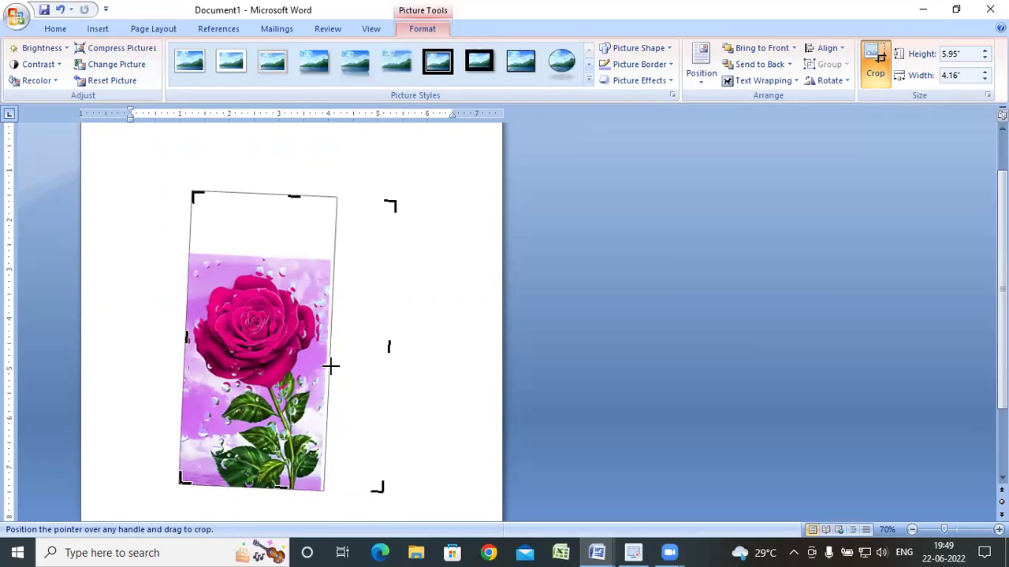
drag(288, 201, 289, 255)
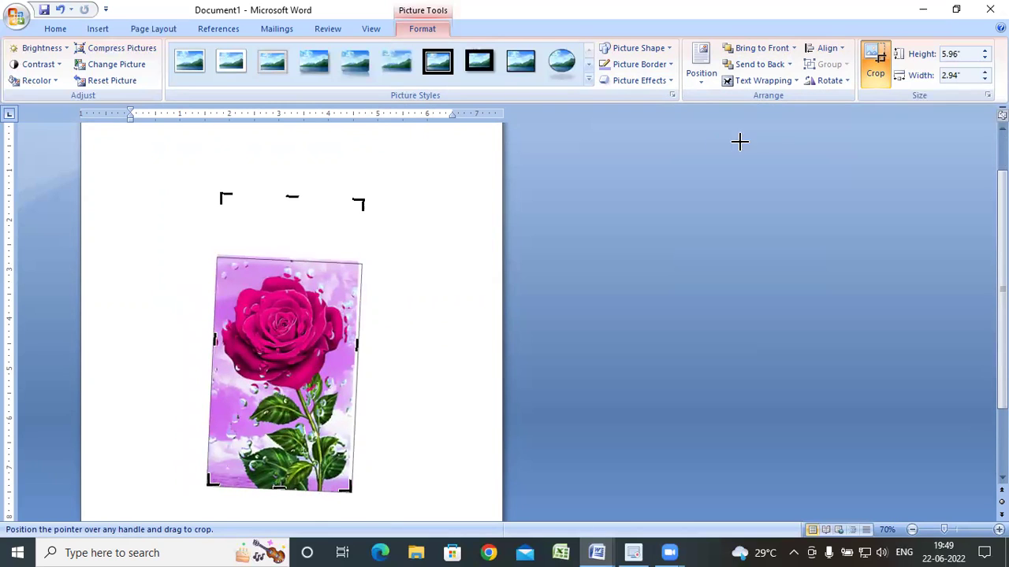
click(873, 79)
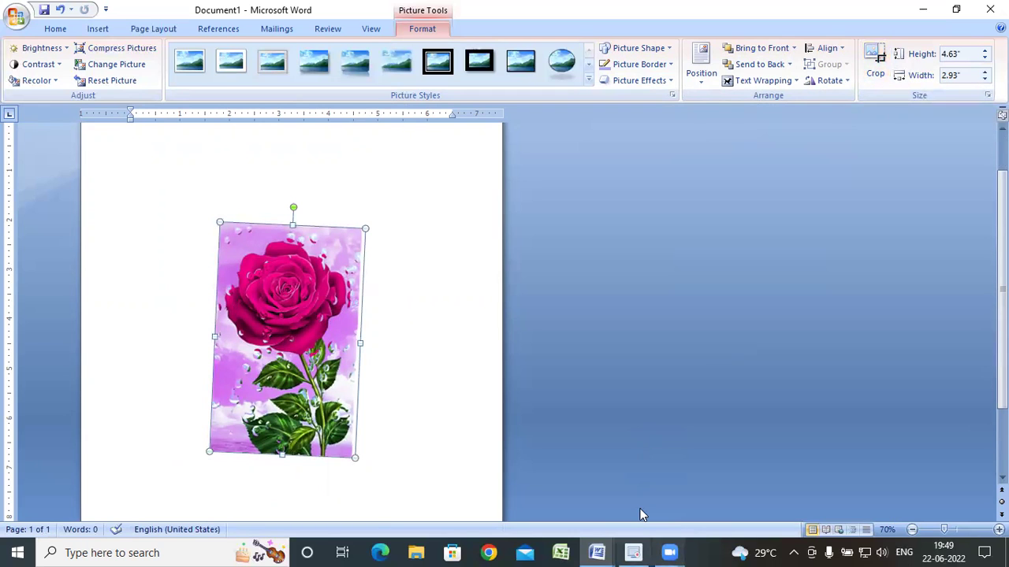
Switch to the Class of CITA notes and scroll to the Shapes section's text-in-shape steps.
key(alt+Tab)
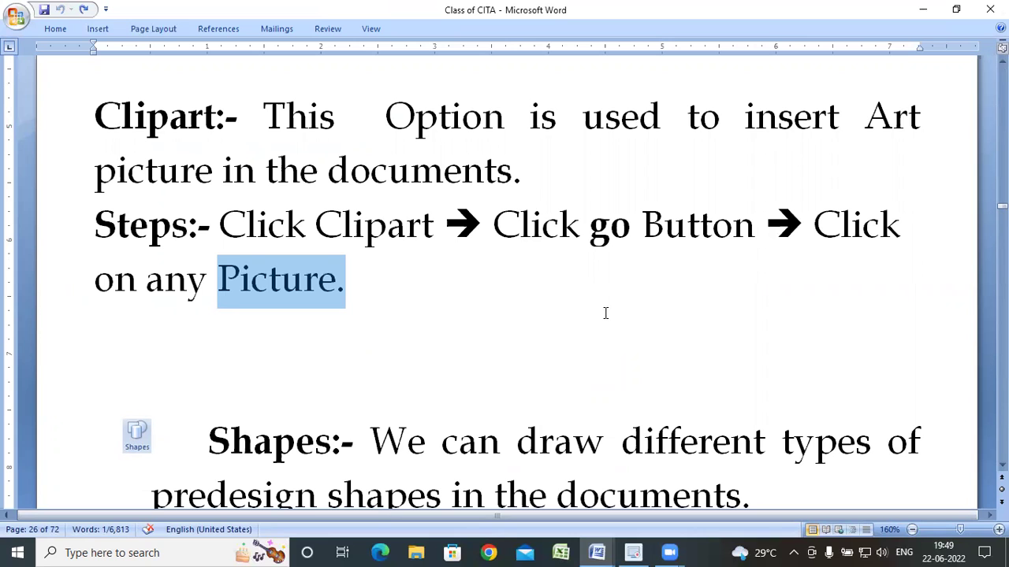
scroll(605, 313, down, 2)
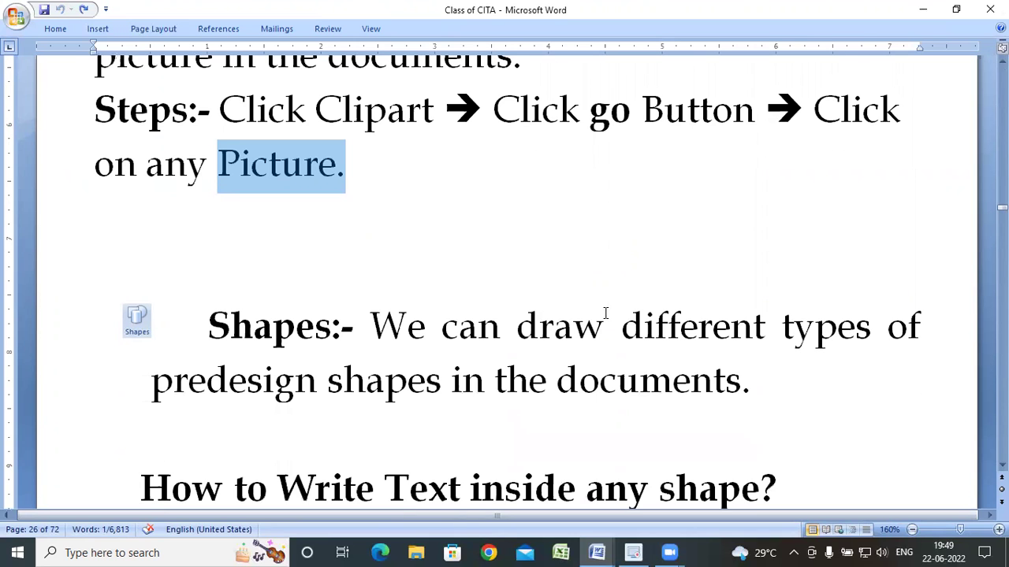
scroll(605, 314, up, 2)
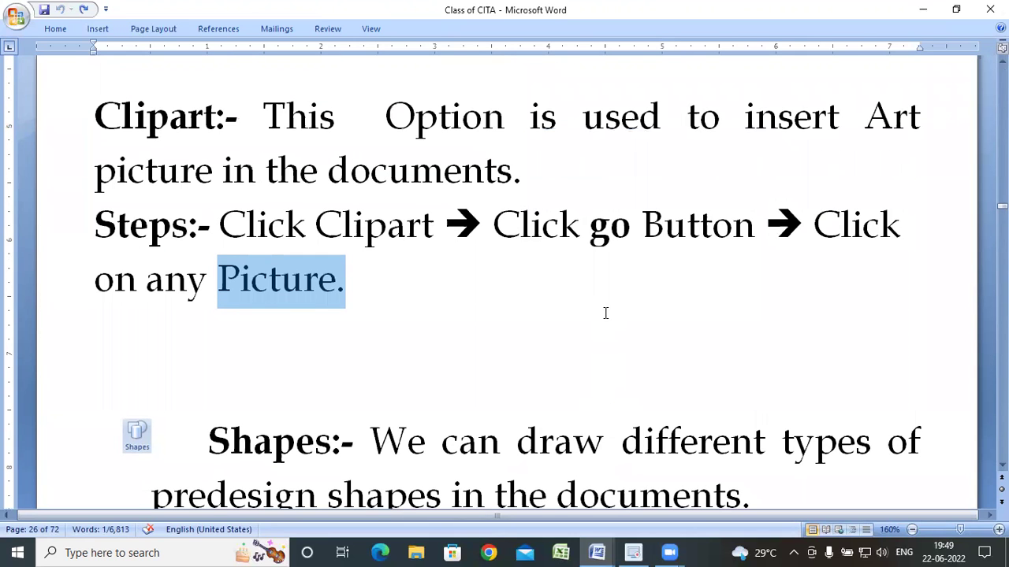
scroll(605, 314, down, 2)
scroll(605, 314, down, 2)
scroll(612, 310, down, 1)
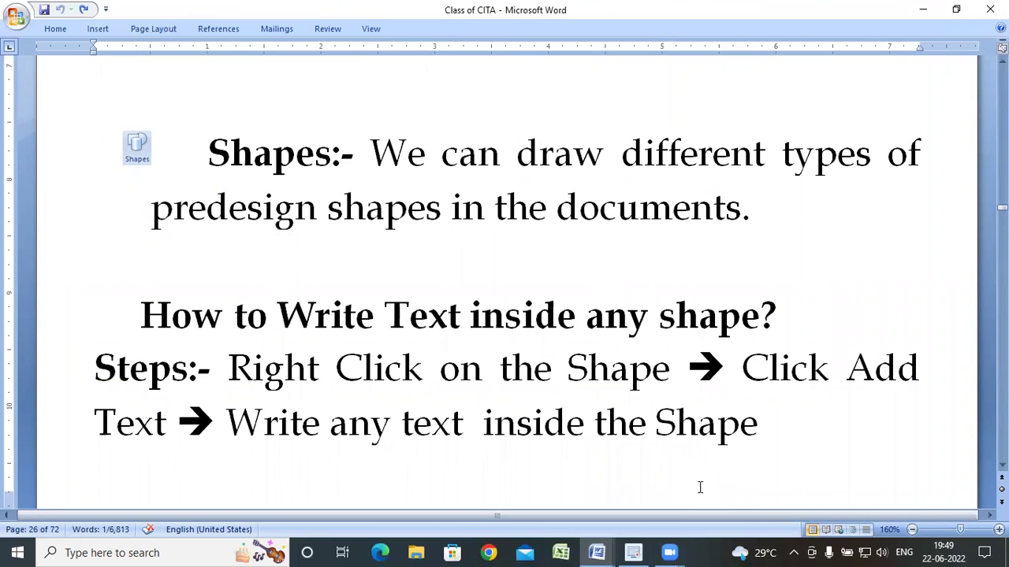
Scroll up the Class of CITA notes to reveal the Clipart steps above Shapes.
key(alt)
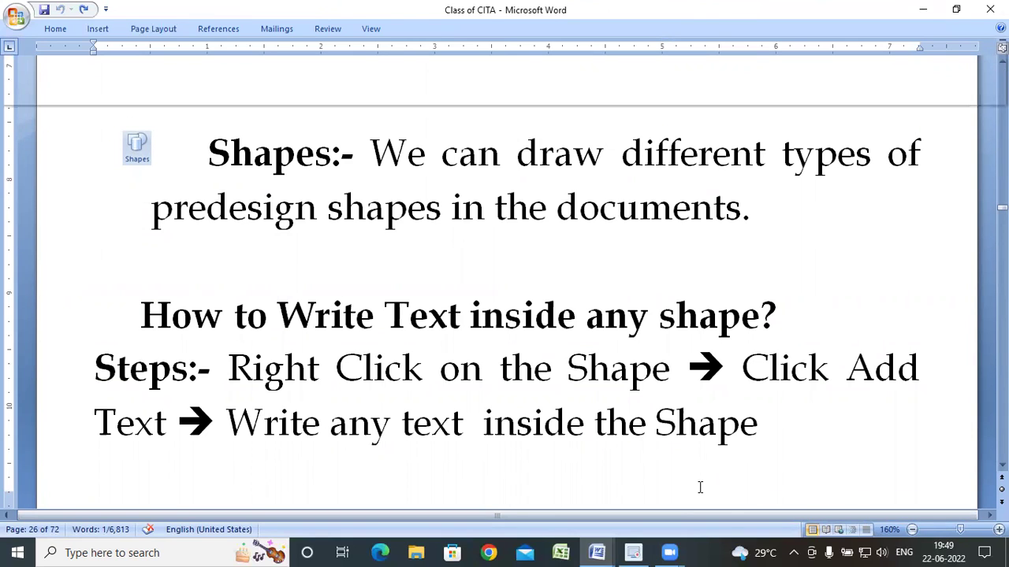
key(r)
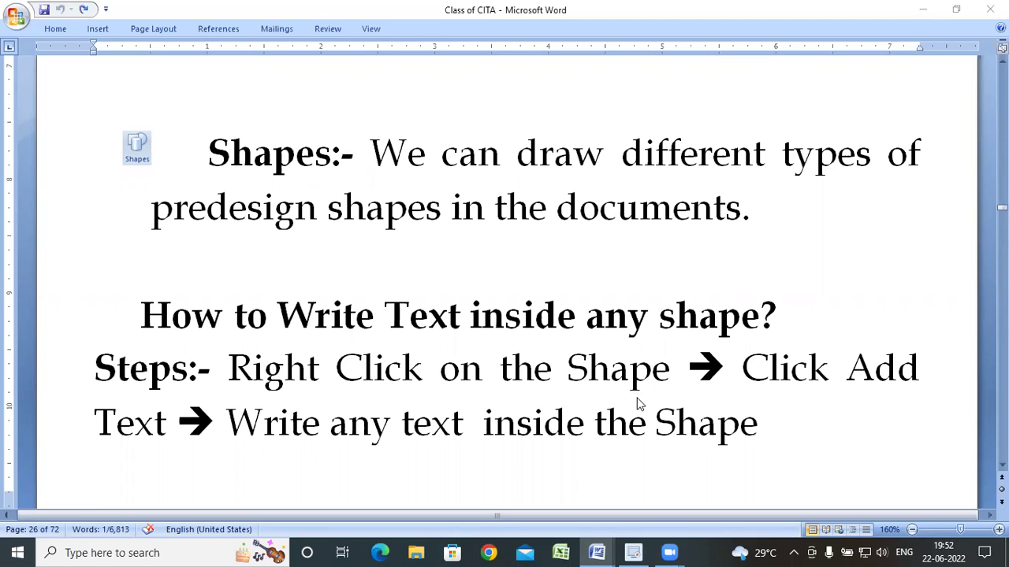
scroll(525, 388, up, 2)
scroll(525, 388, up, 3)
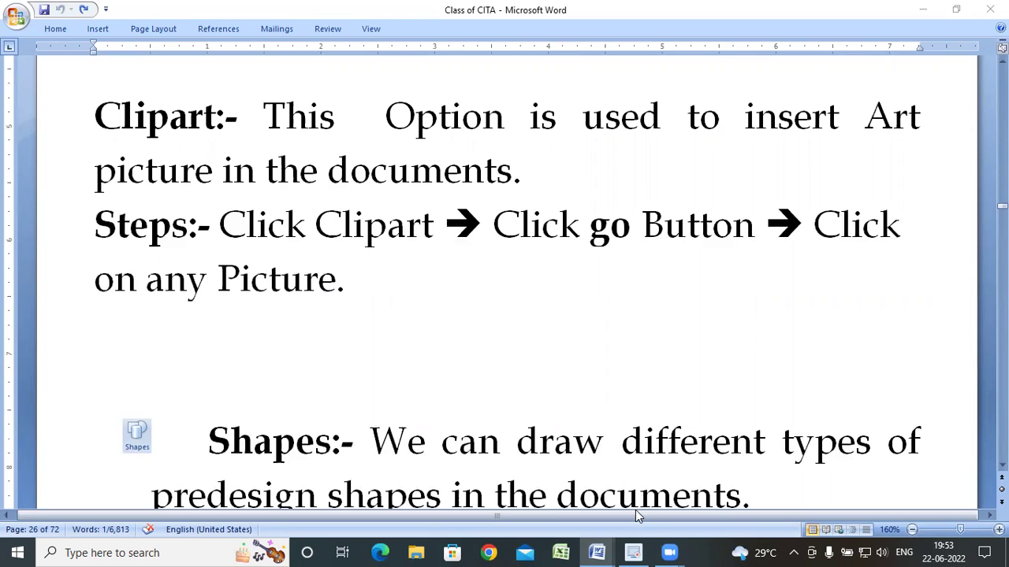
Switch to Document1 and delete its rose picture.
mouse_move(597, 552)
click(686, 480)
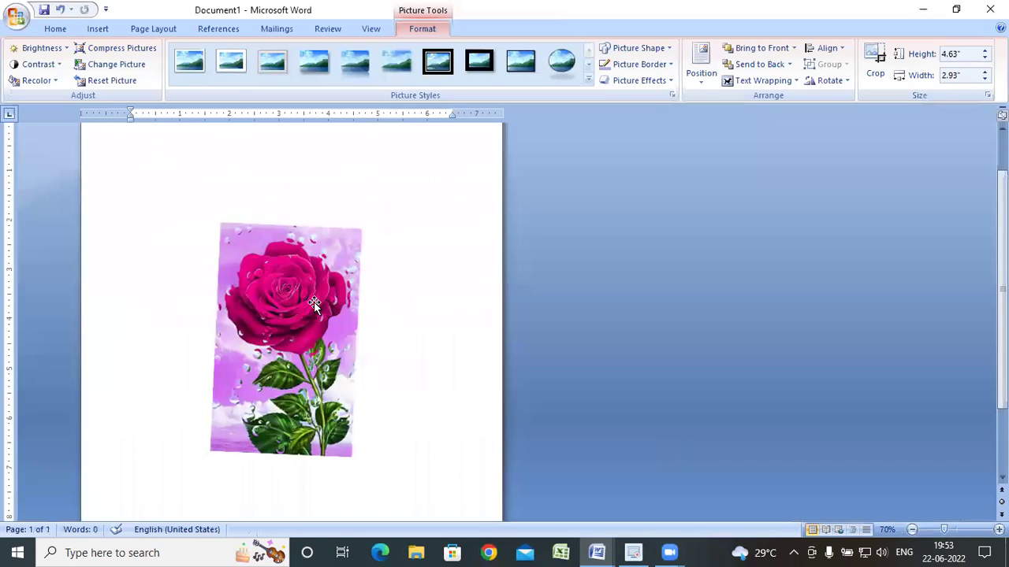
key(Delete)
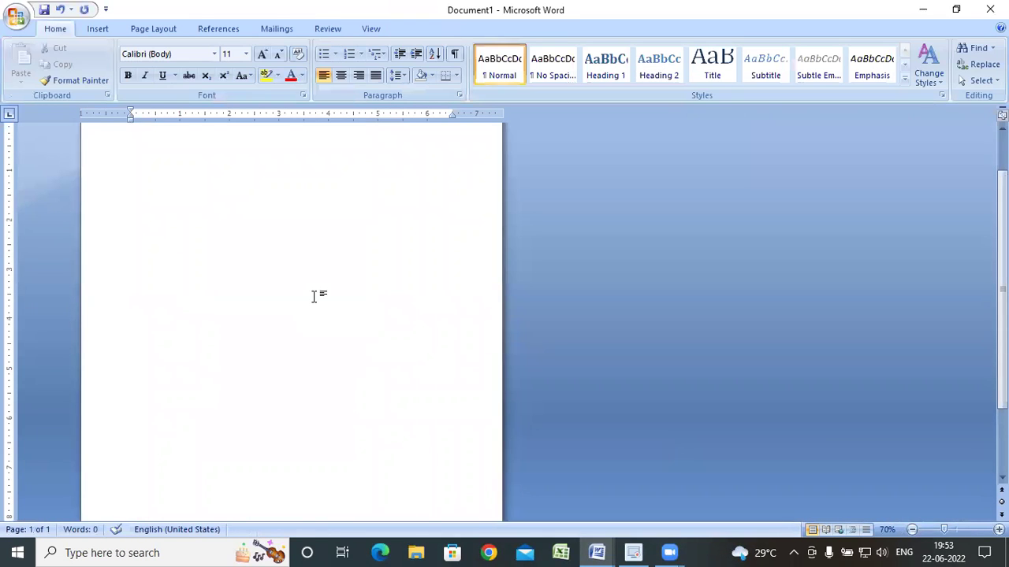
ctrl+scroll(313, 296, up, 8)
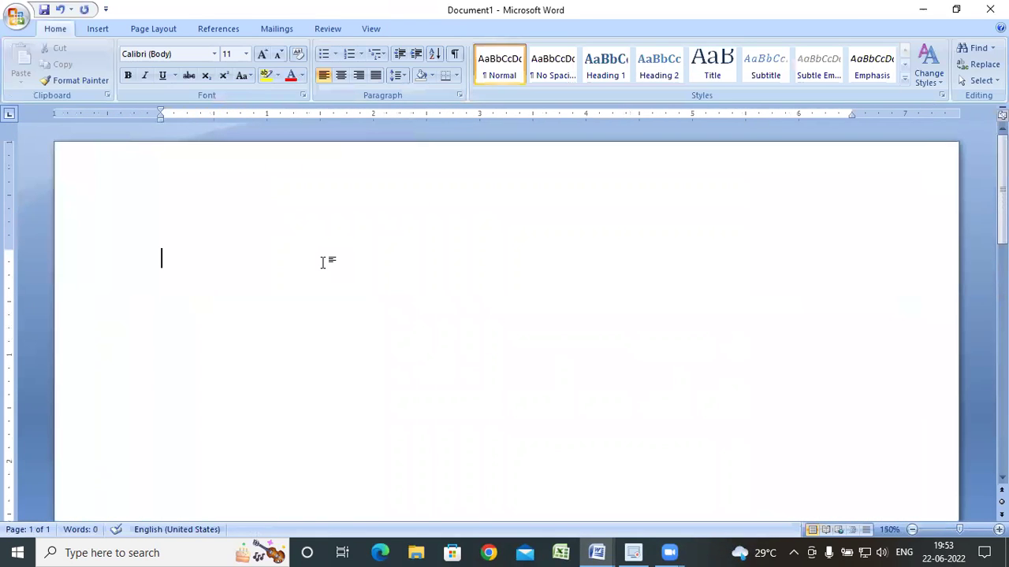
Search Clip Art for 'cow', then run an empty search to list assorted clips.
click(98, 28)
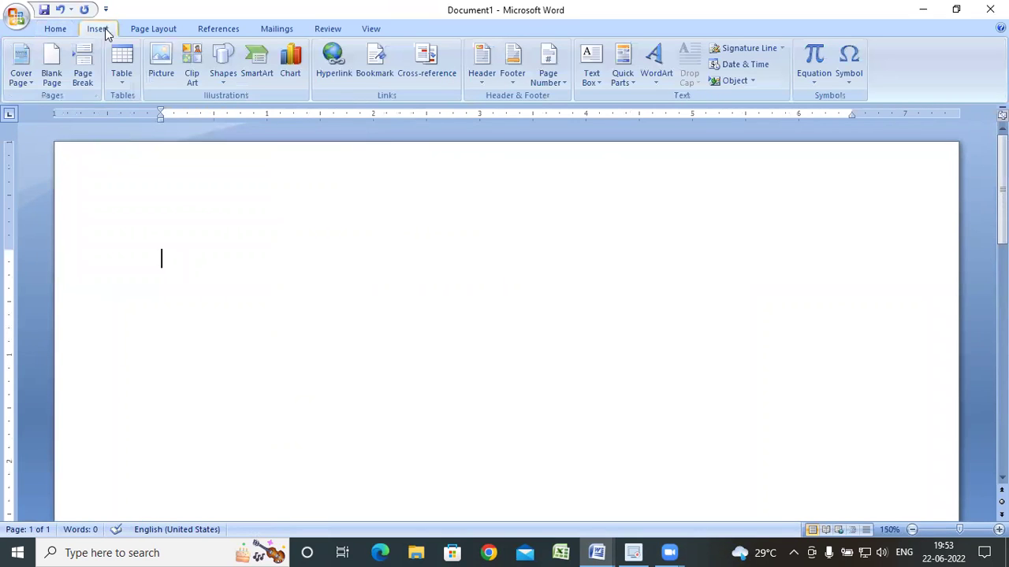
click(189, 74)
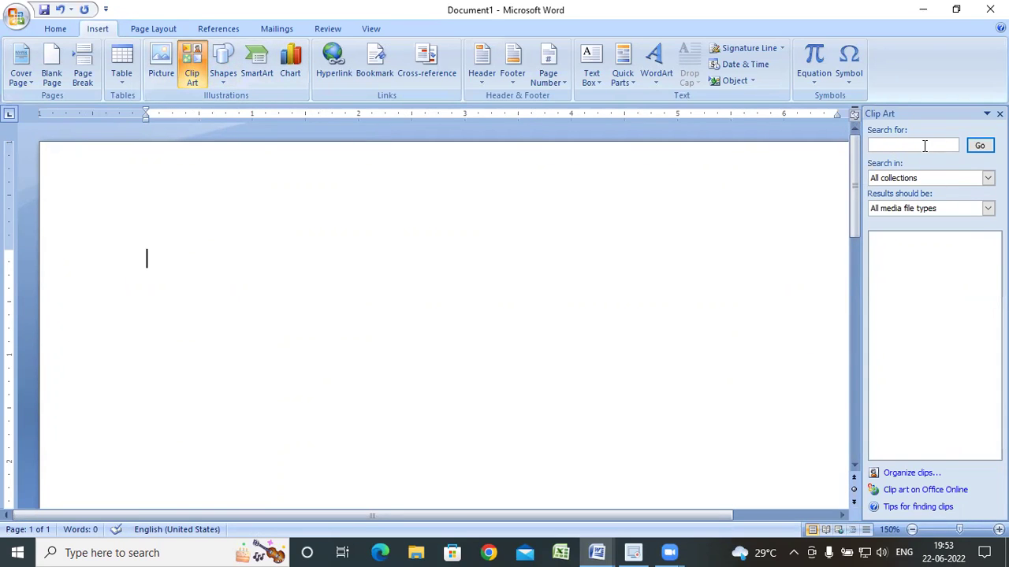
click(901, 143)
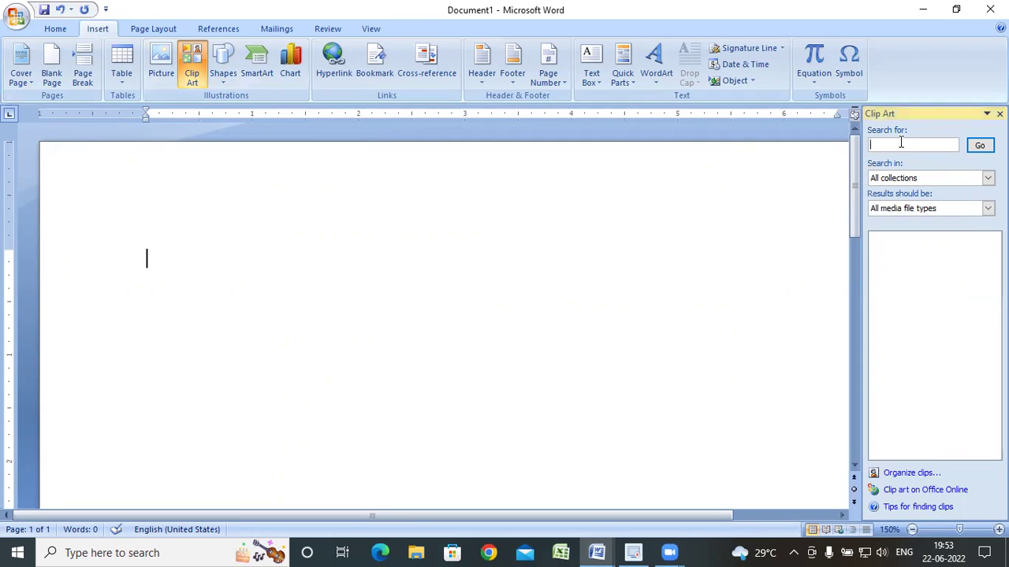
text(cow)
click(976, 148)
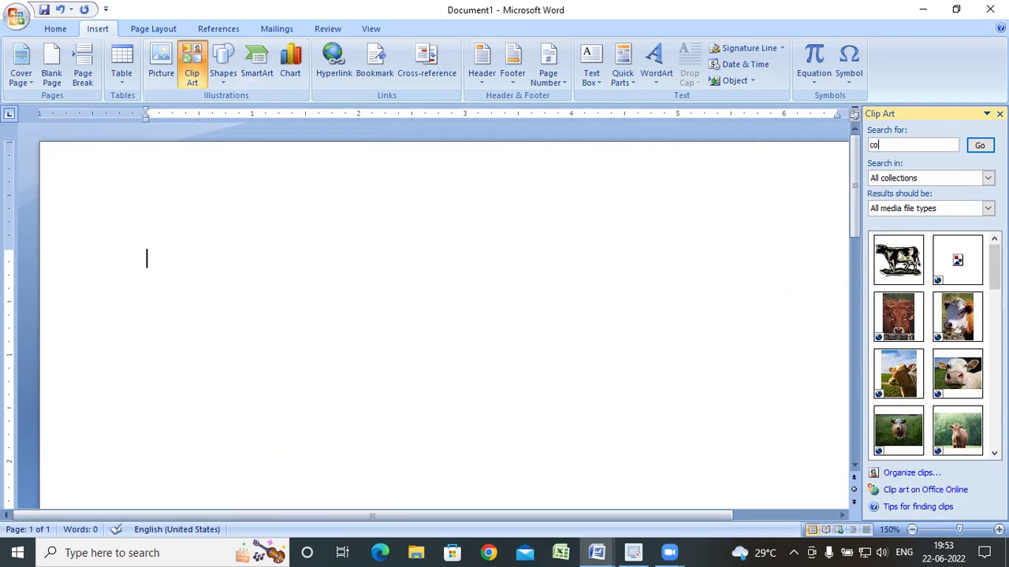
click(980, 145)
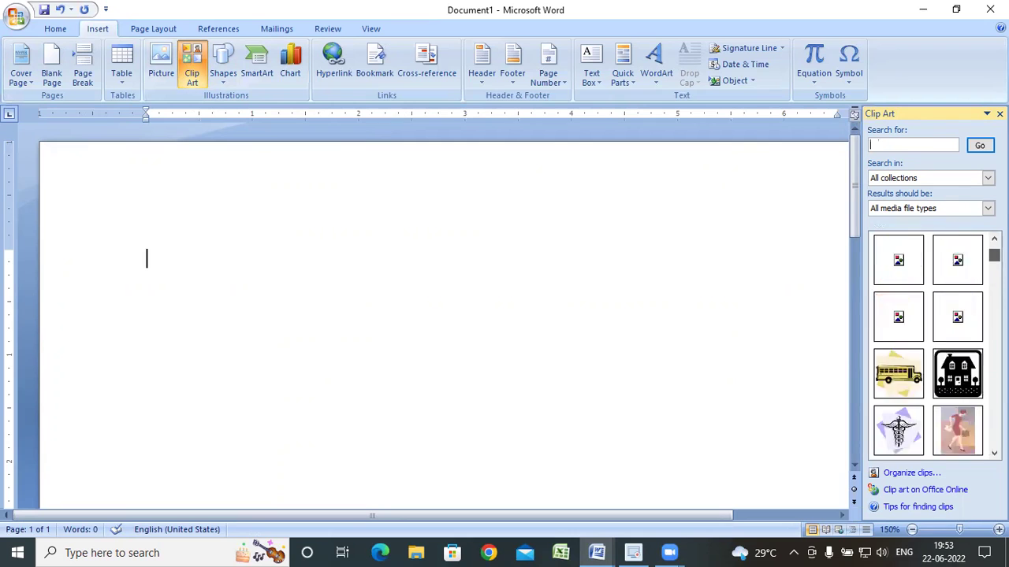
Place the Eiffel Tower clip on the page, enlarge it, and give it Tight wrapping.
drag(958, 317, 461, 271)
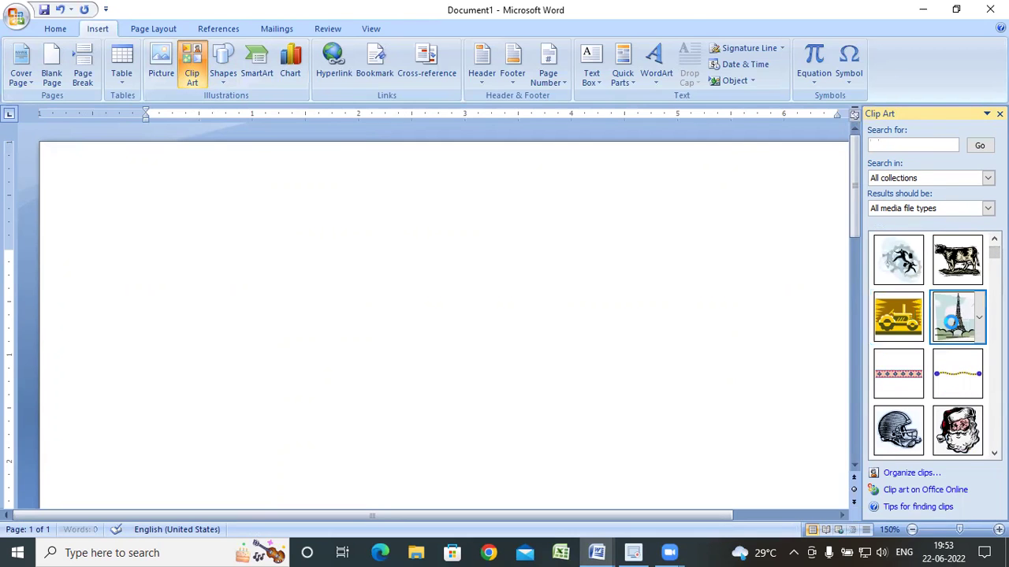
drag(358, 251, 464, 213)
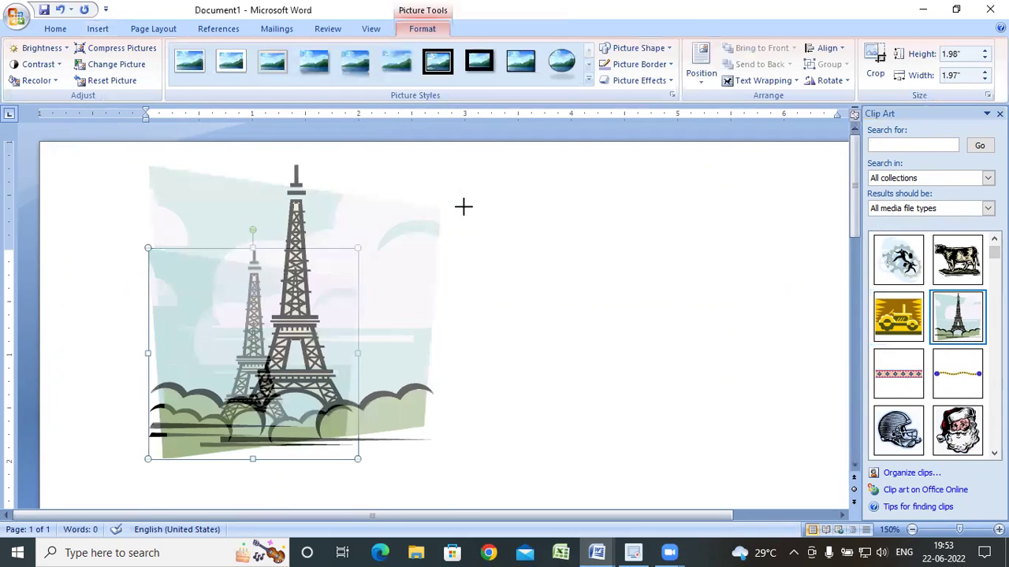
scroll(386, 301, down, 3)
mouse_move(360, 247)
mouse_down()
mouse_move(511, 313)
mouse_move(512, 271)
mouse_up()
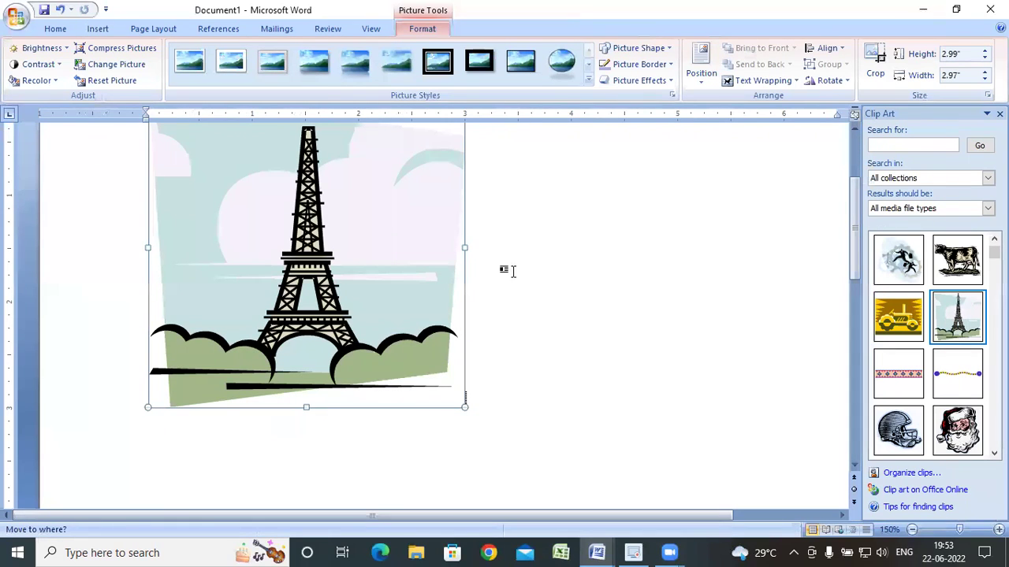
click(762, 80)
click(757, 133)
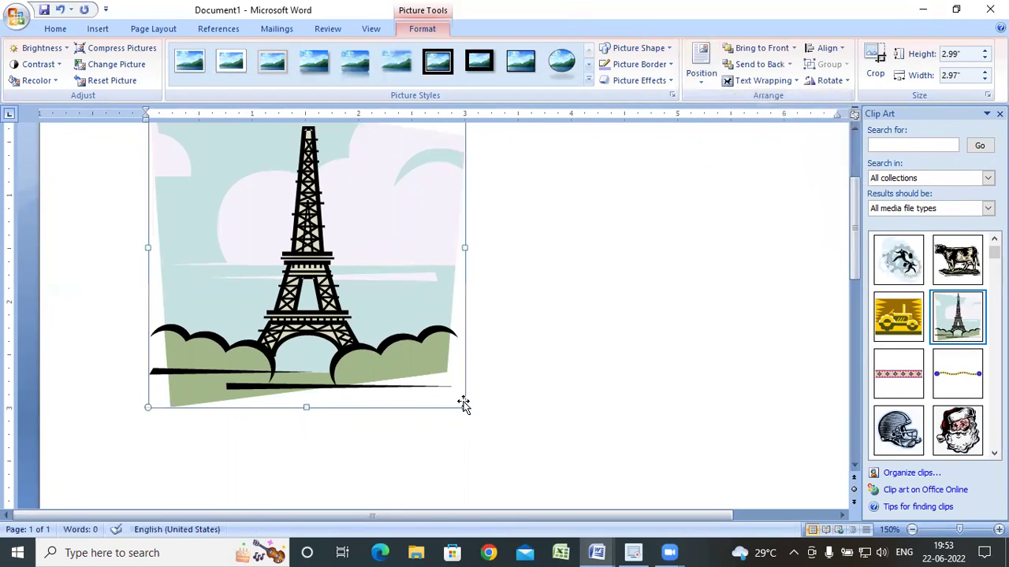
Enlarge the tower to about 4 inches, apply a rounded-corner style, and add the pink border clip.
drag(463, 407, 577, 455)
mouse_move(412, 275)
mouse_down()
mouse_move(636, 293)
mouse_move(428, 292)
mouse_move(440, 273)
mouse_move(428, 241)
mouse_up()
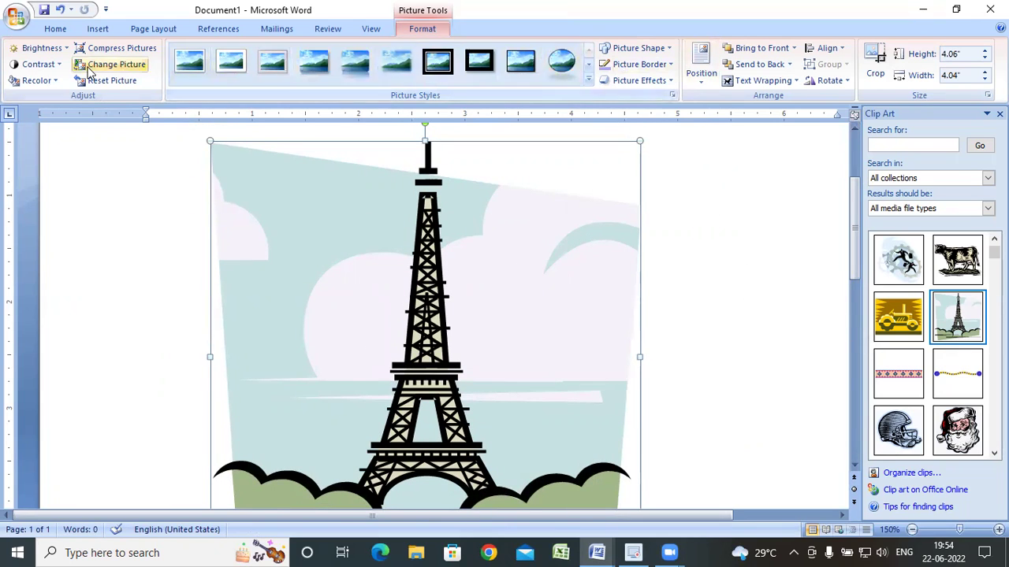
click(357, 62)
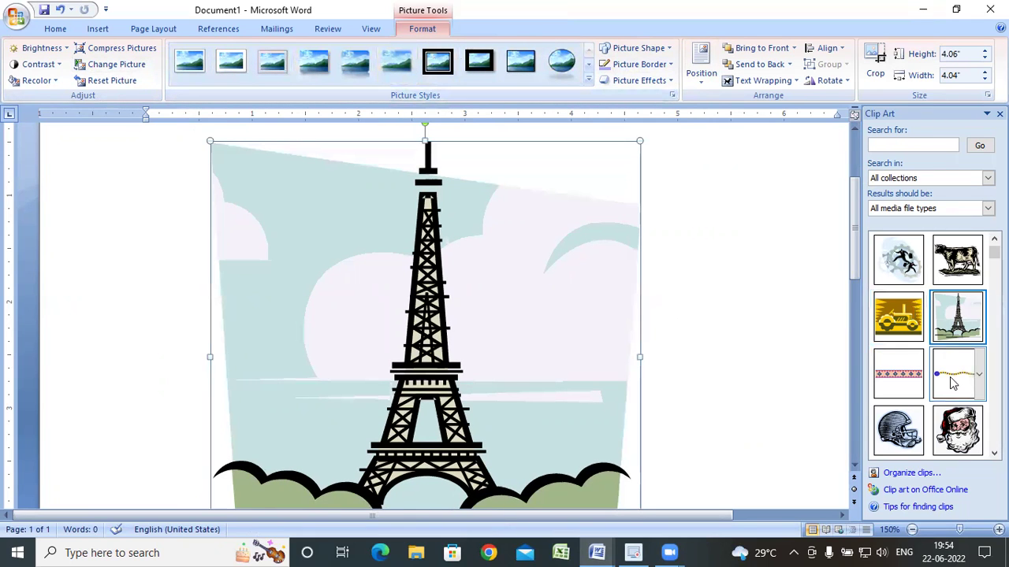
click(902, 380)
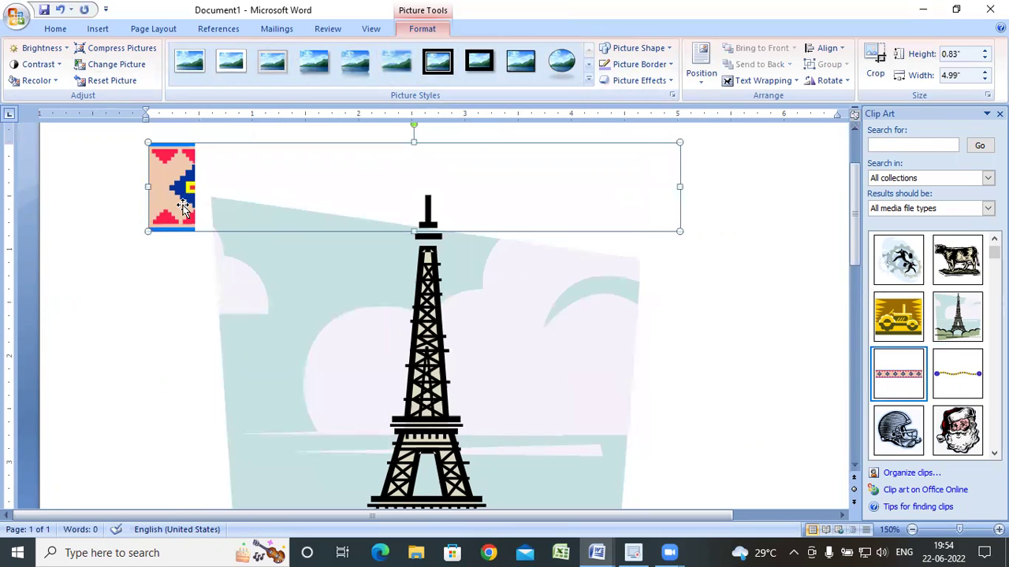
Remove both clip art pictures and list all clips with an empty search in the Clip Art pane.
key(ctrl+z)
key(ctrl+z)
key(ctrl+z)
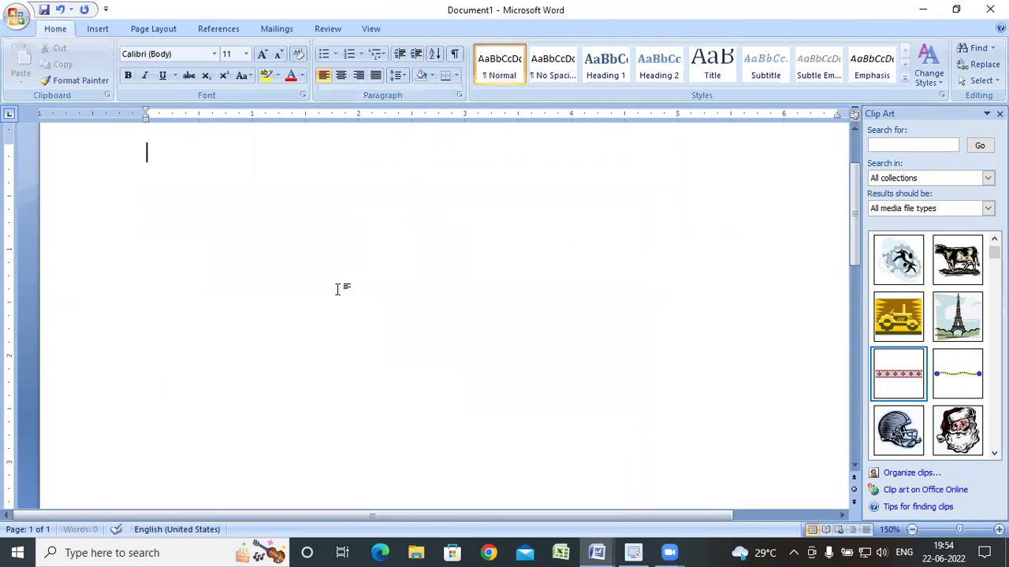
click(96, 28)
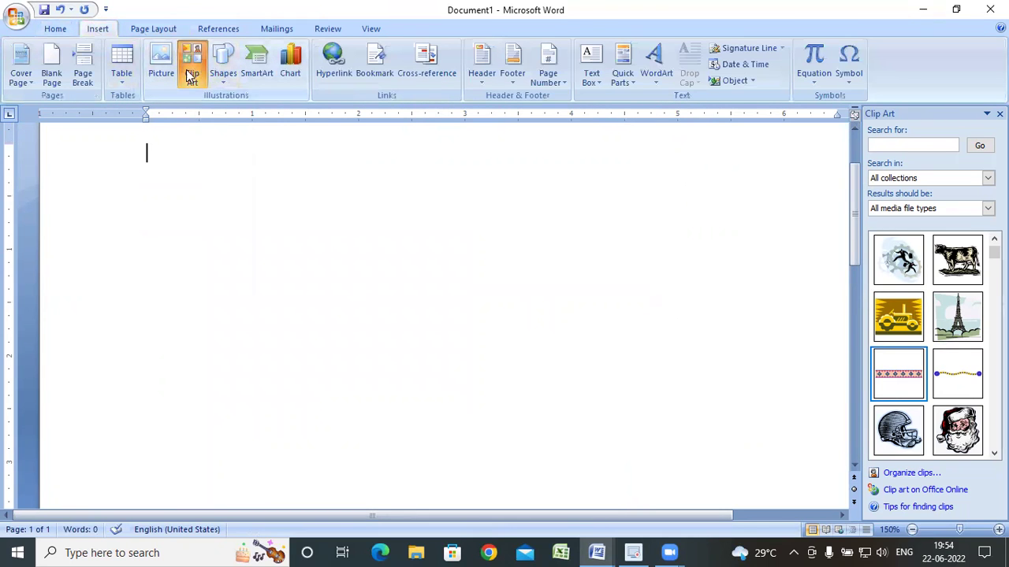
click(979, 145)
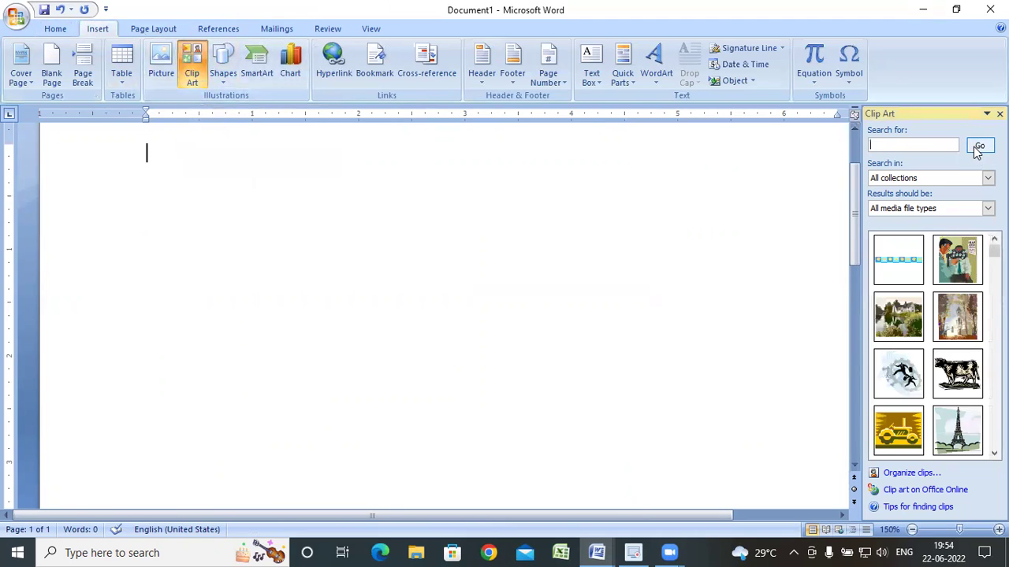
scroll(957, 260, down, 3)
scroll(930, 344, down, 2)
scroll(930, 344, down, 2)
scroll(930, 344, down, 2)
scroll(930, 344, down, 2)
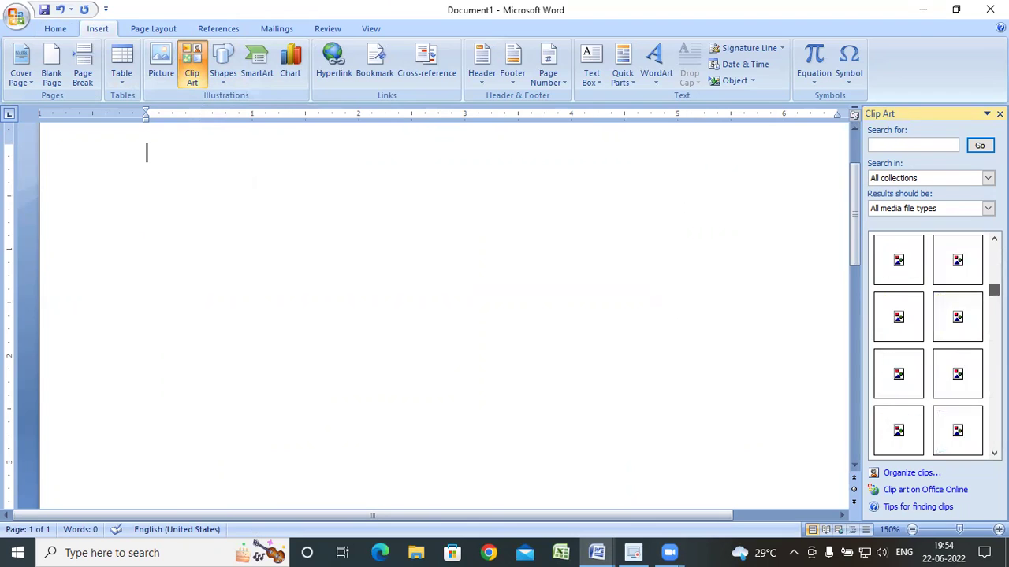
scroll(930, 345, down, 2)
scroll(930, 345, down, 1)
scroll(930, 345, down, 1)
scroll(926, 333, up, 1)
scroll(926, 333, up, 2)
scroll(926, 332, up, 1)
scroll(926, 333, up, 1)
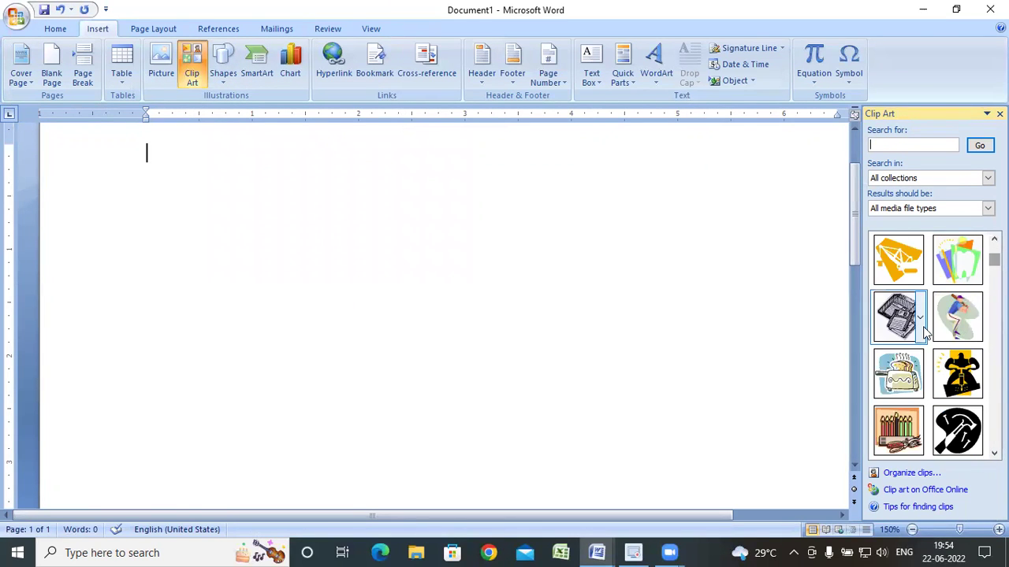
scroll(922, 323, down, 3)
scroll(922, 323, down, 2)
Check the Search in and Results should lists, keeping all collections and all media types.
click(987, 178)
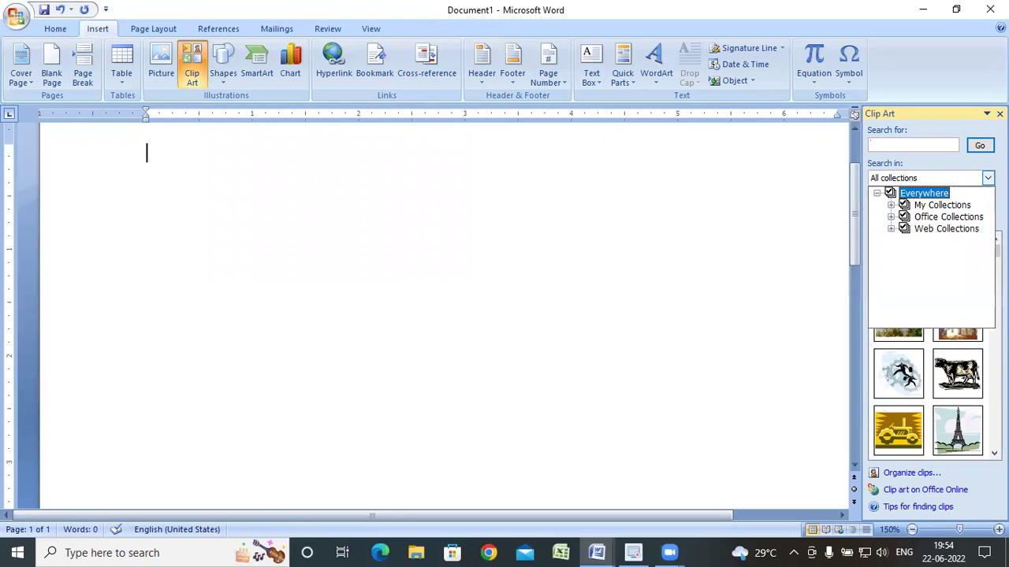
click(987, 178)
click(987, 208)
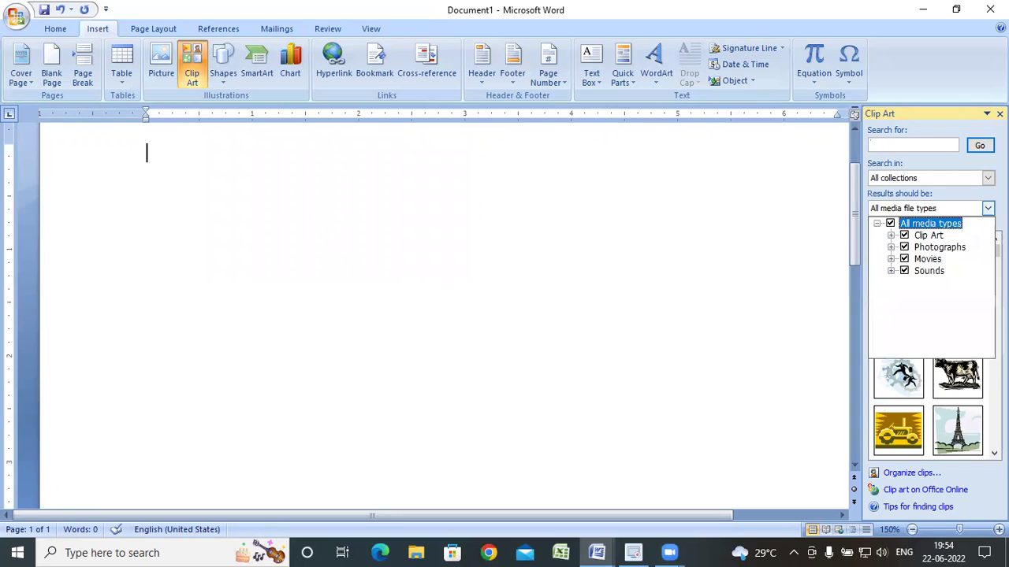
click(988, 208)
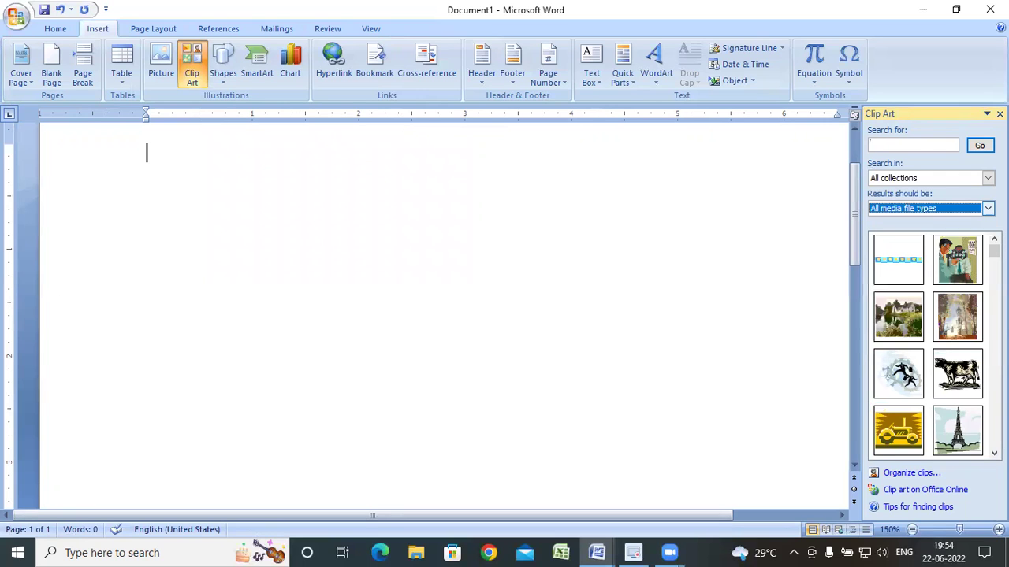
scroll(994, 252, down, 3)
scroll(930, 346, down, 3)
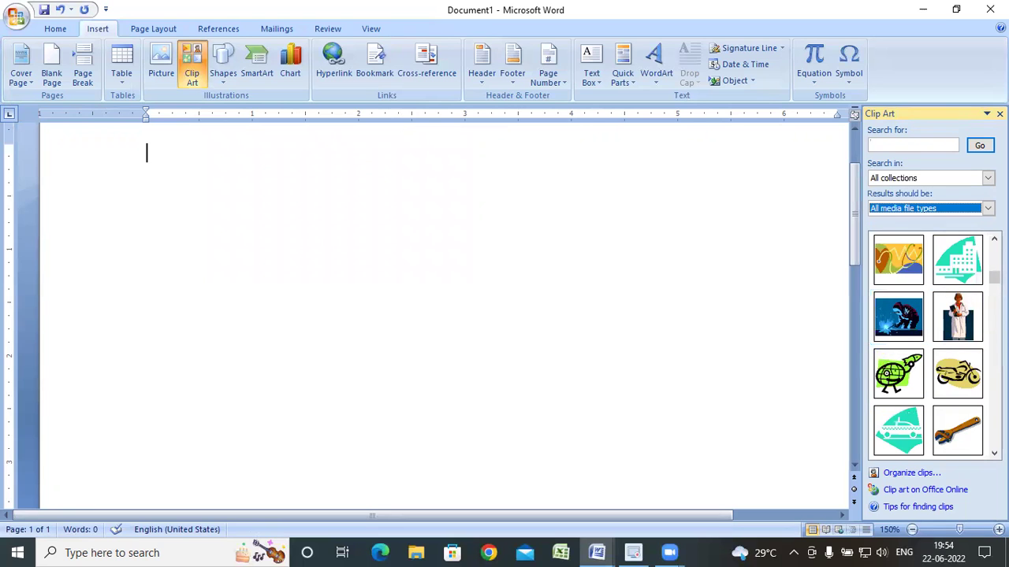
Insert the teacher clip art, enlarge it to about 3.27 inches tall, and add the volleyball clip.
scroll(930, 347, down, 3)
scroll(930, 347, down, 3)
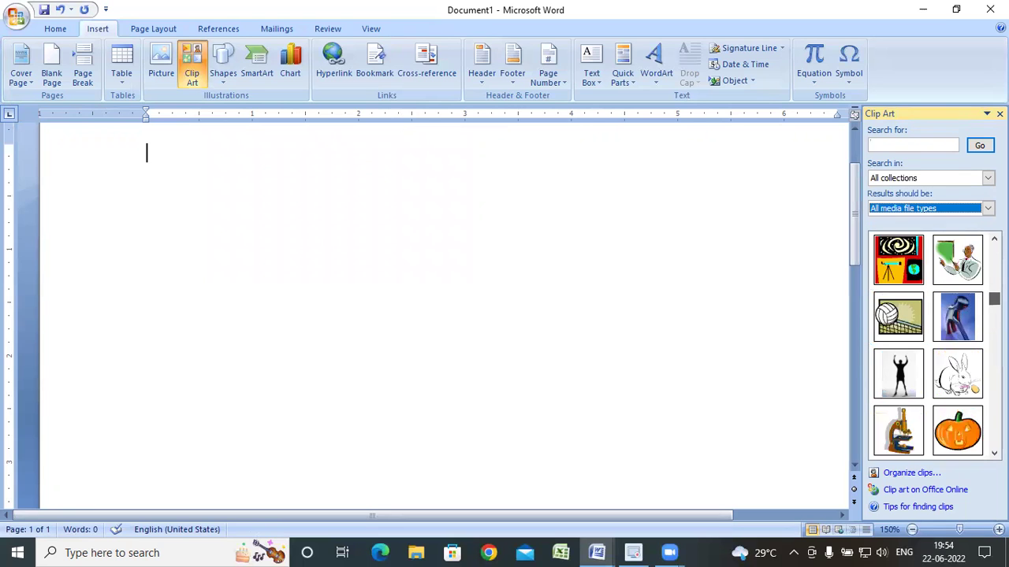
click(958, 260)
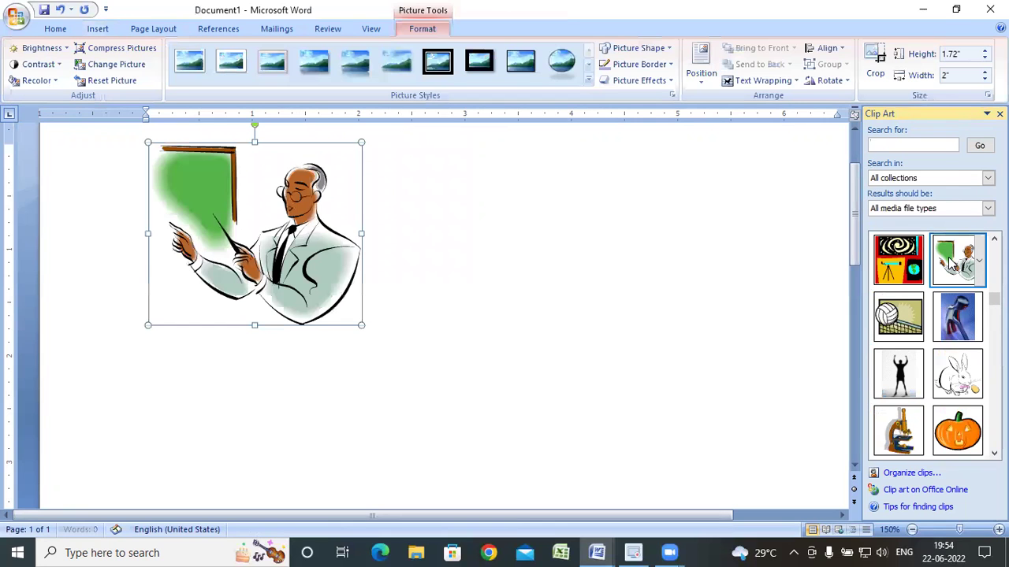
drag(487, 380, 553, 398)
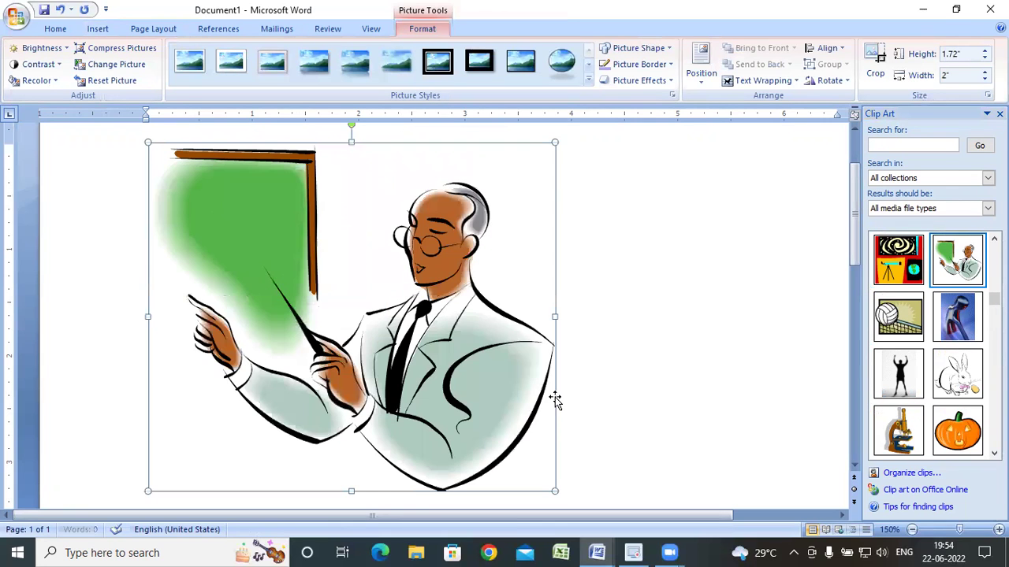
drag(350, 126, 496, 181)
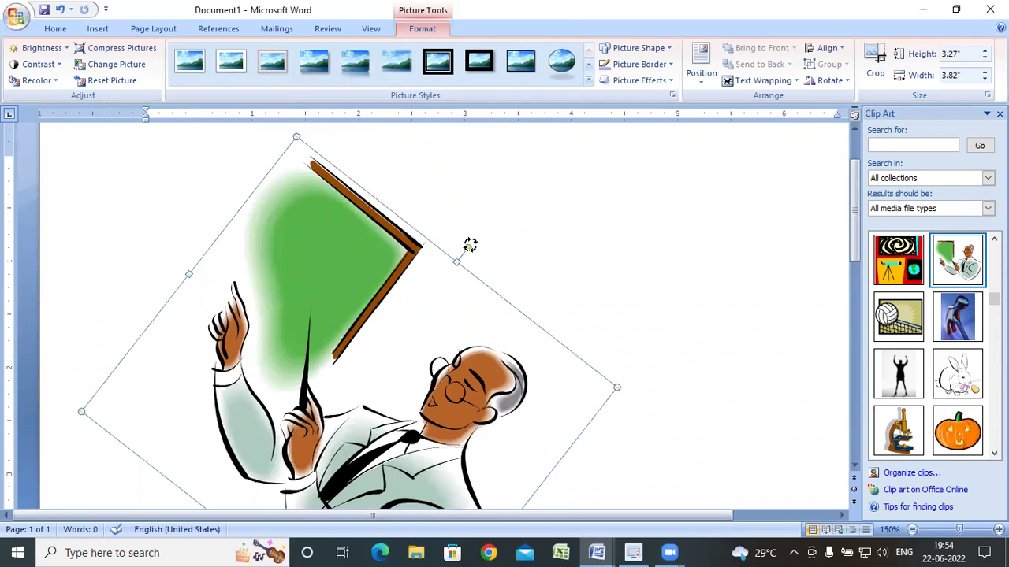
drag(470, 245, 349, 213)
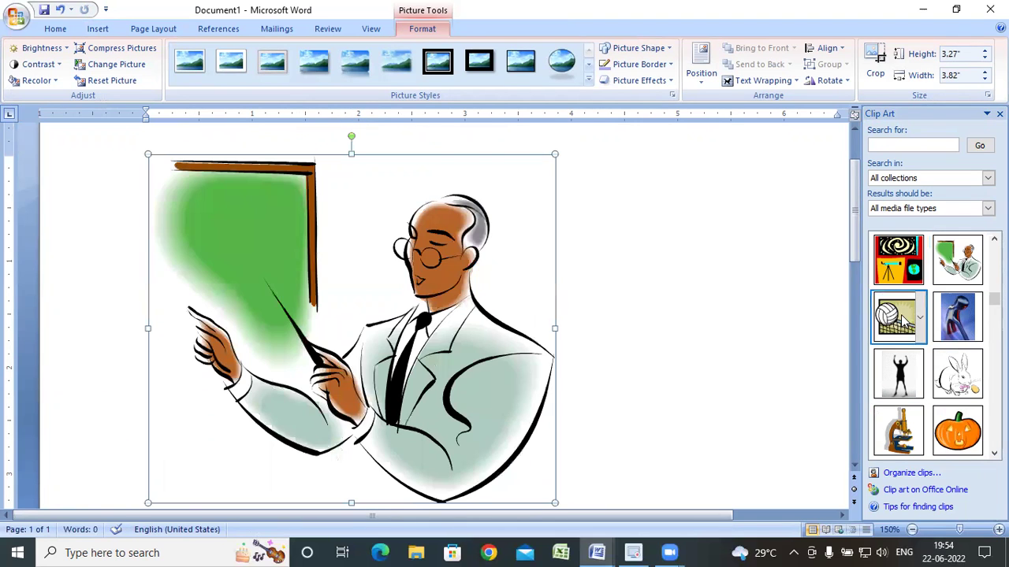
click(910, 319)
Set Tight text wrapping on both the teacher and the volleyball pictures.
click(501, 301)
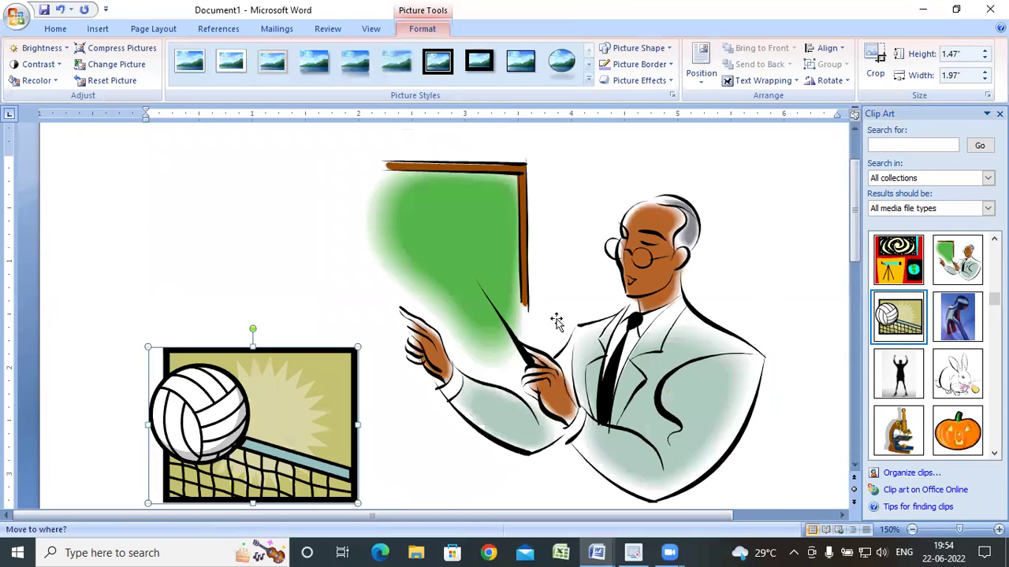
click(512, 253)
click(763, 80)
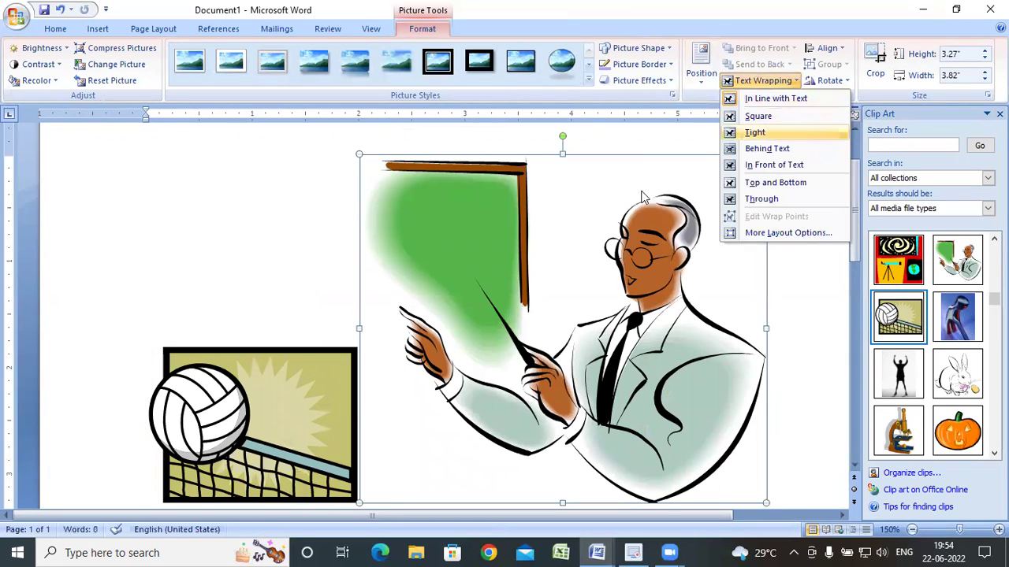
click(755, 132)
click(288, 291)
click(743, 82)
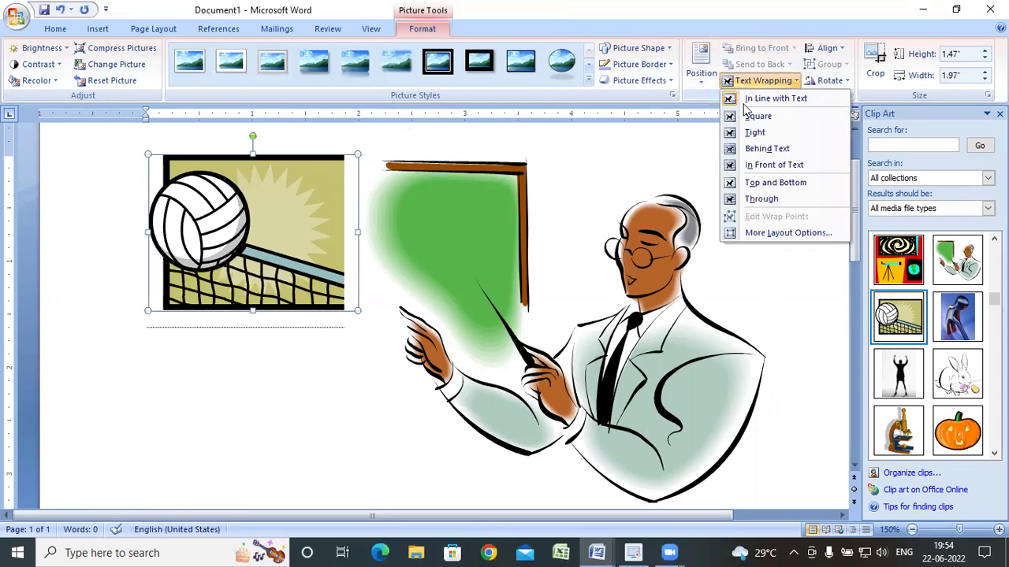
click(755, 131)
Move the volleyball picture onto the teacher and enlarge it to 1.99 by 2.67 inches.
mouse_move(264, 234)
mouse_down()
mouse_move(581, 306)
mouse_move(501, 245)
mouse_move(631, 322)
mouse_up()
drag(454, 212, 450, 202)
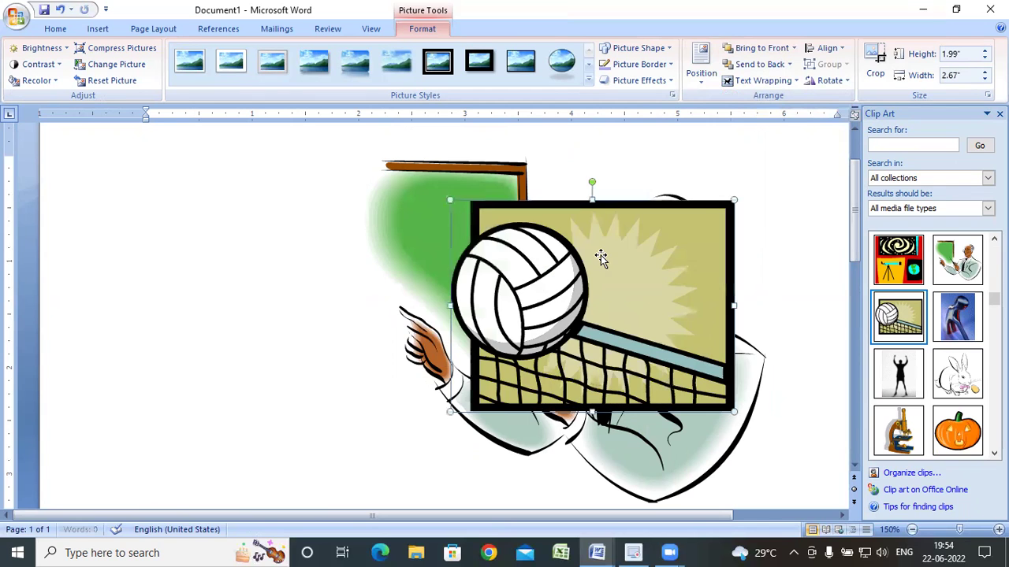
drag(601, 259, 573, 271)
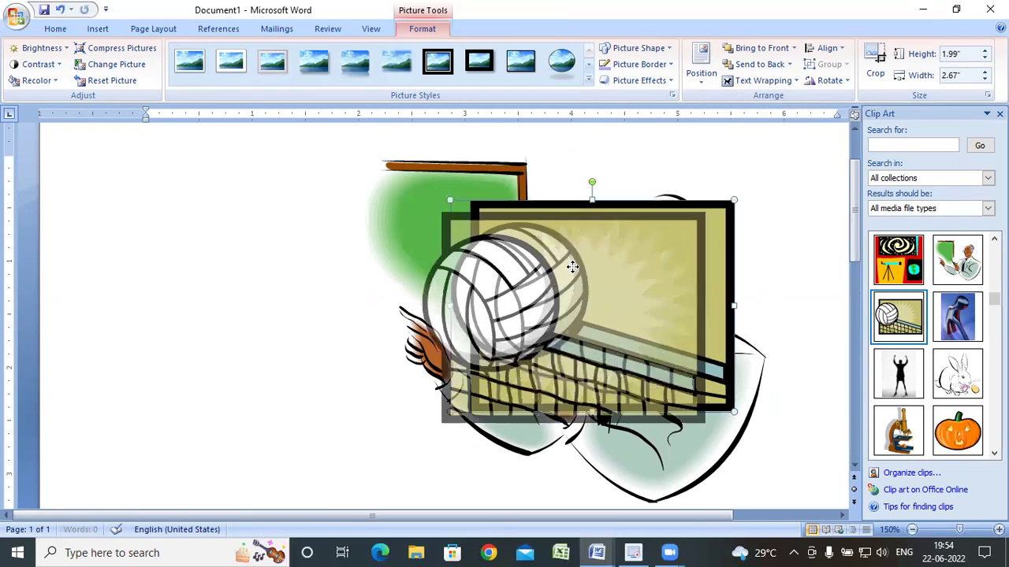
click(772, 67)
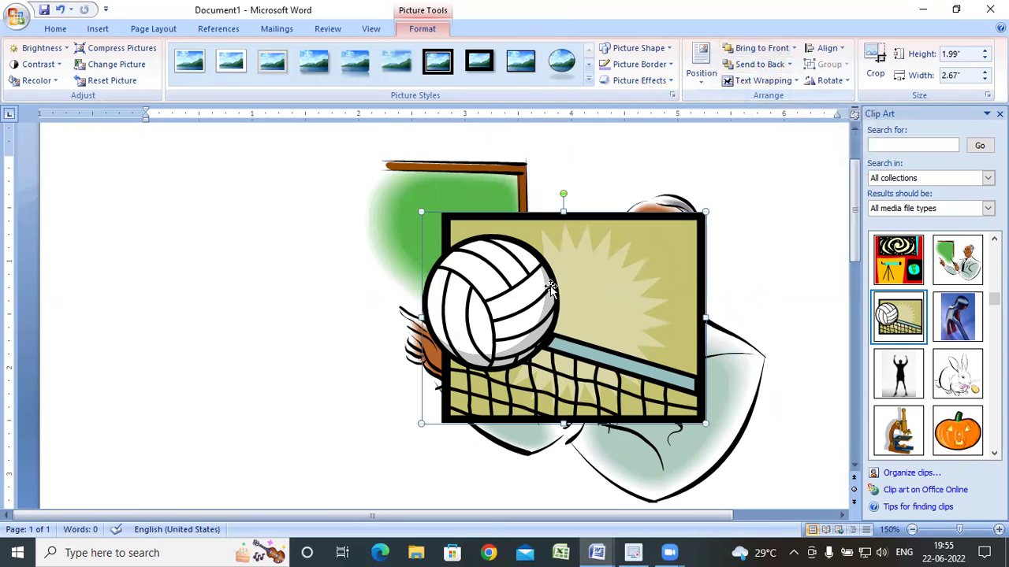
drag(604, 295, 612, 299)
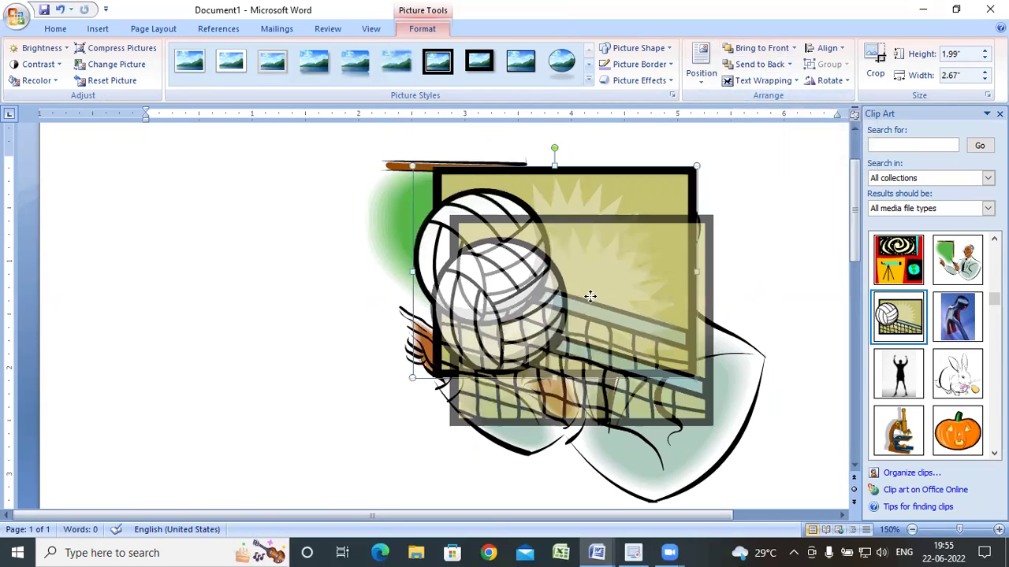
Try different stacking orders for the volleyball and teacher pictures while nudging them into place.
click(762, 68)
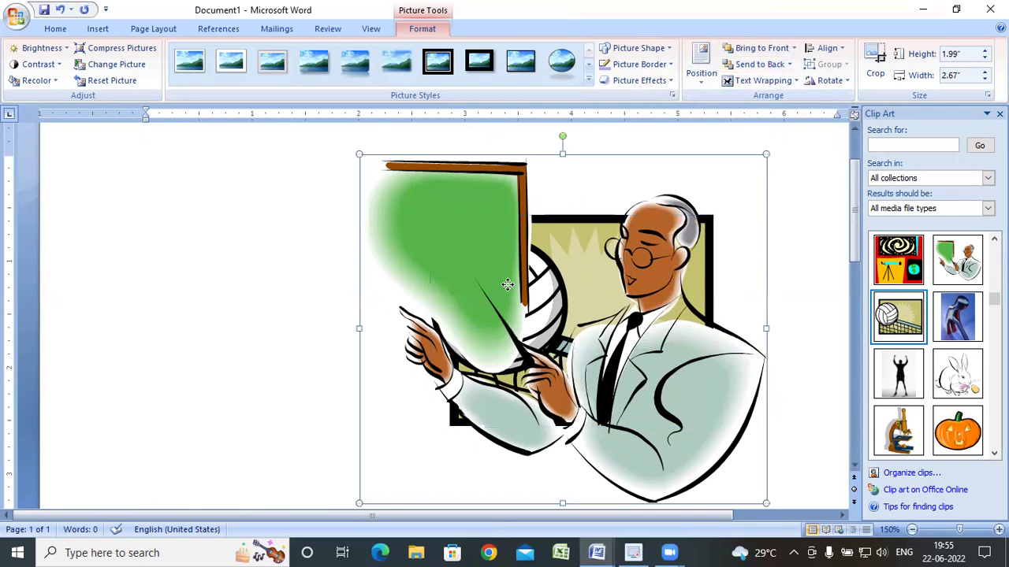
drag(482, 261, 511, 288)
click(760, 64)
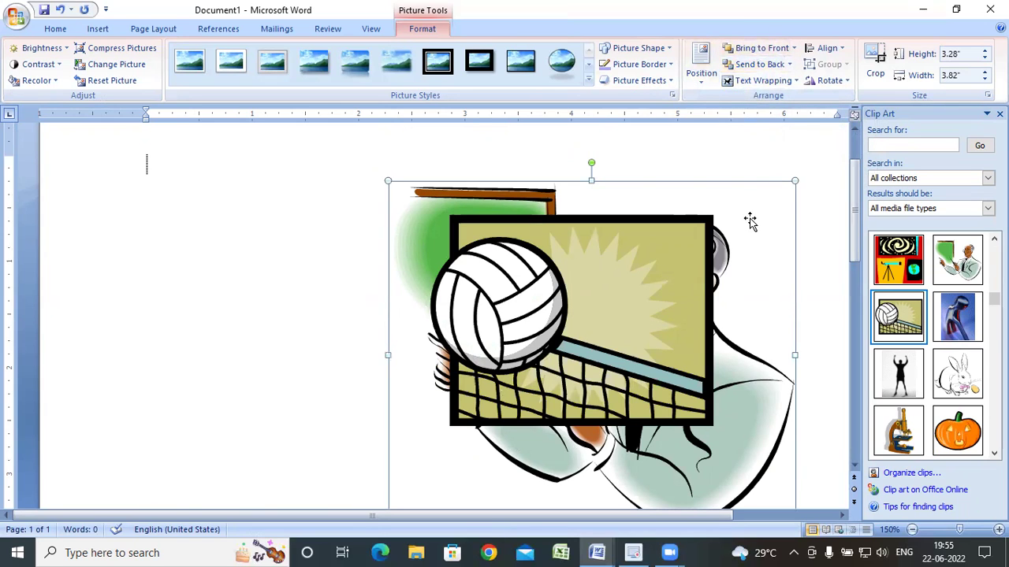
drag(603, 300, 481, 300)
click(727, 288)
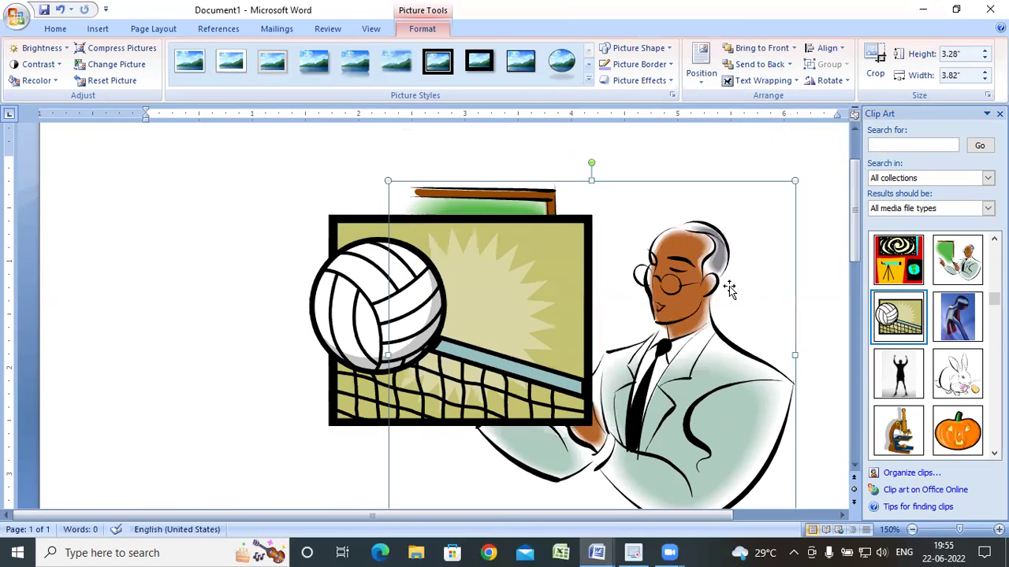
click(757, 50)
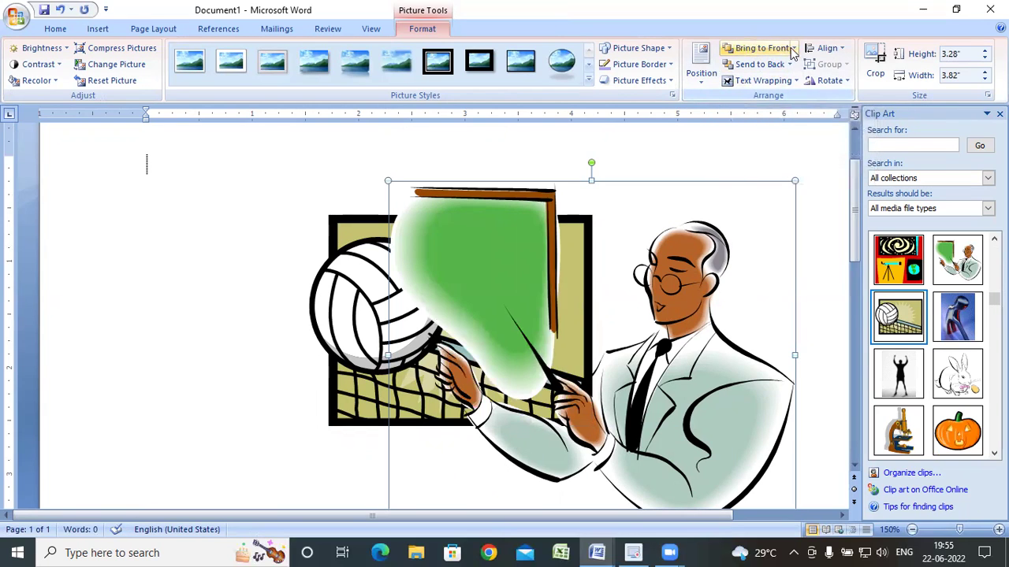
click(794, 49)
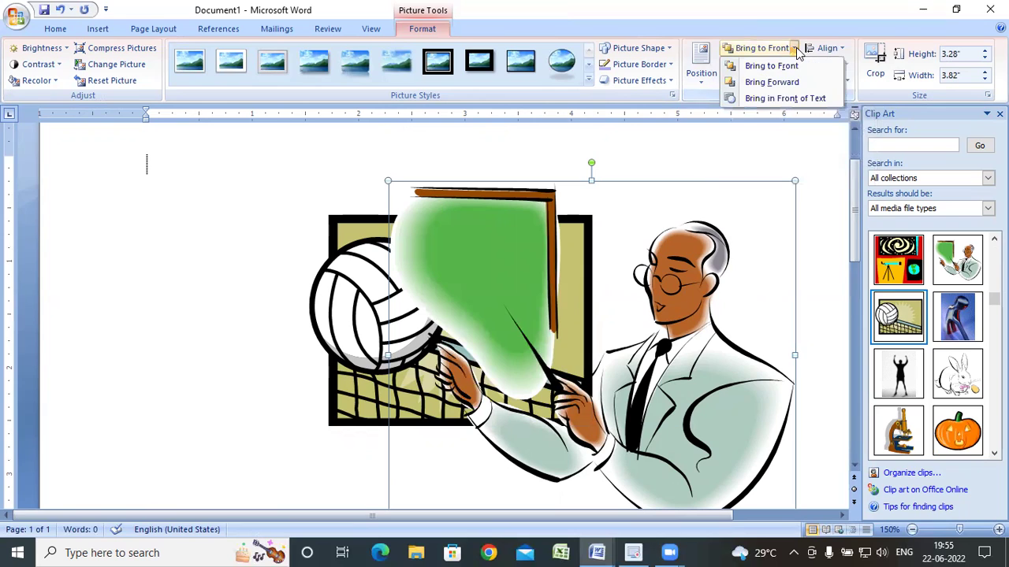
Bring the volleyball picture in front of the teacher clip art.
click(337, 285)
click(347, 255)
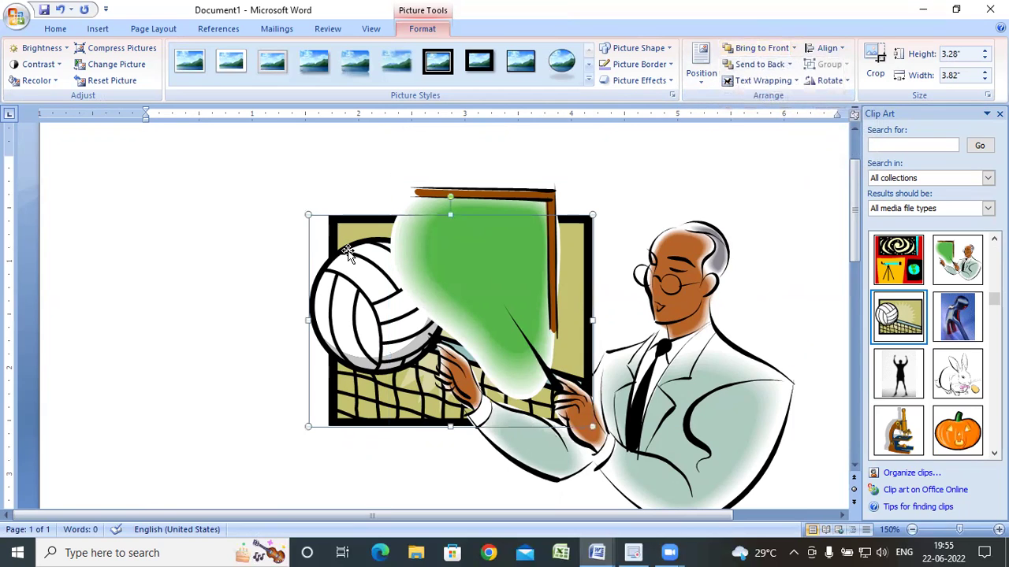
click(794, 48)
click(804, 69)
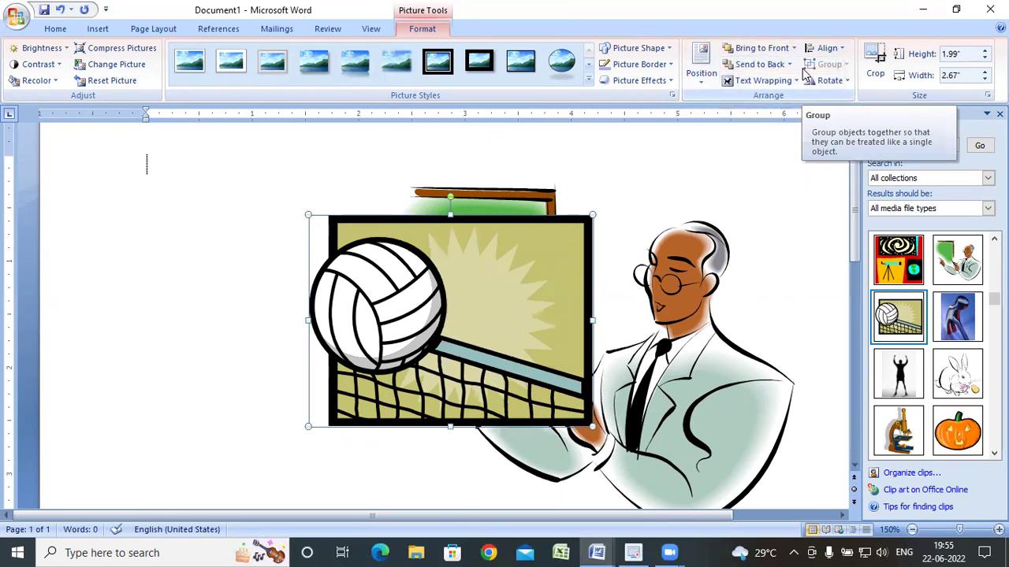
click(789, 64)
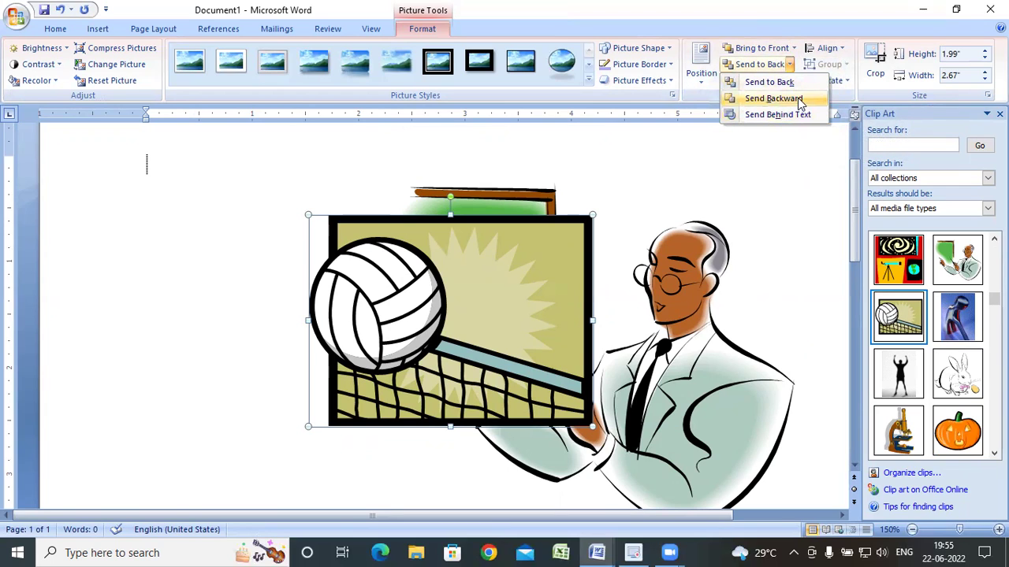
click(506, 263)
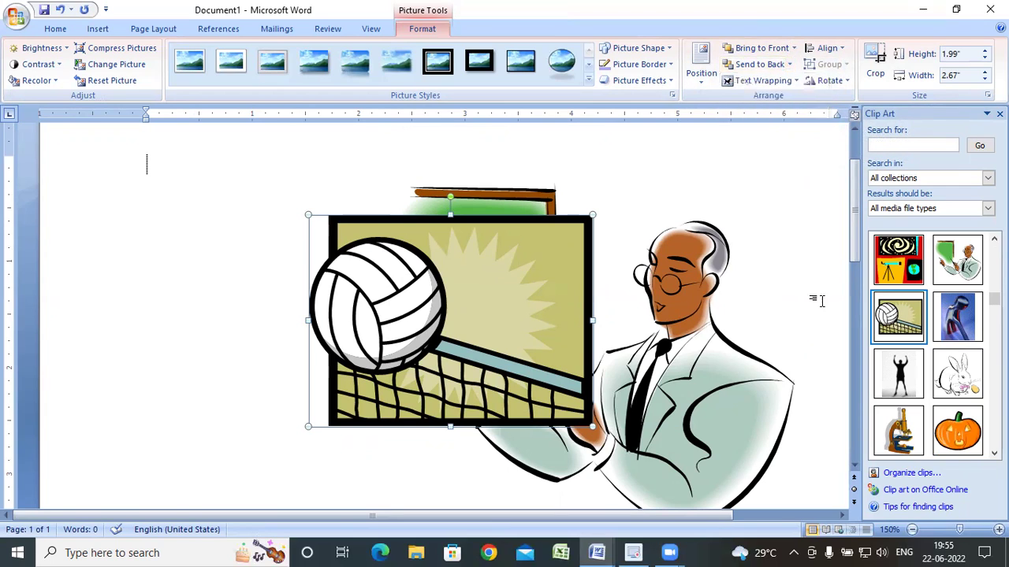
Insert the silhouette clip art with Tight wrapping and move it over the volleyball picture.
click(903, 375)
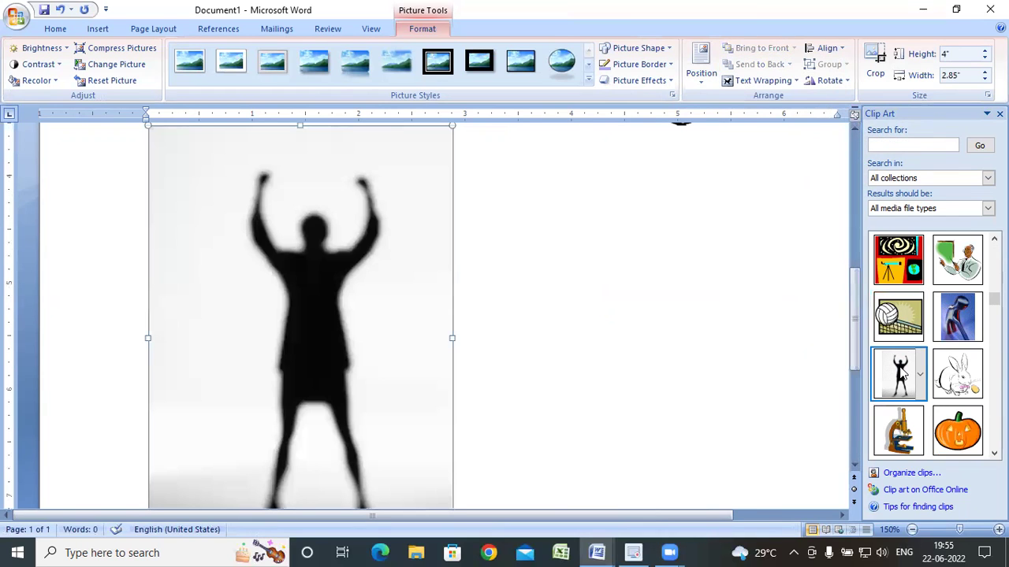
click(750, 82)
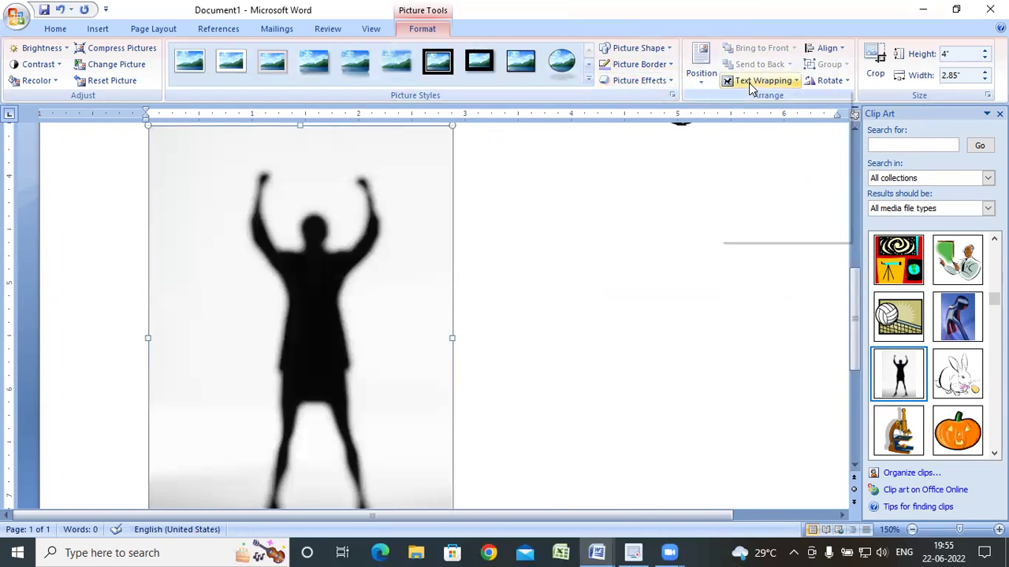
click(761, 133)
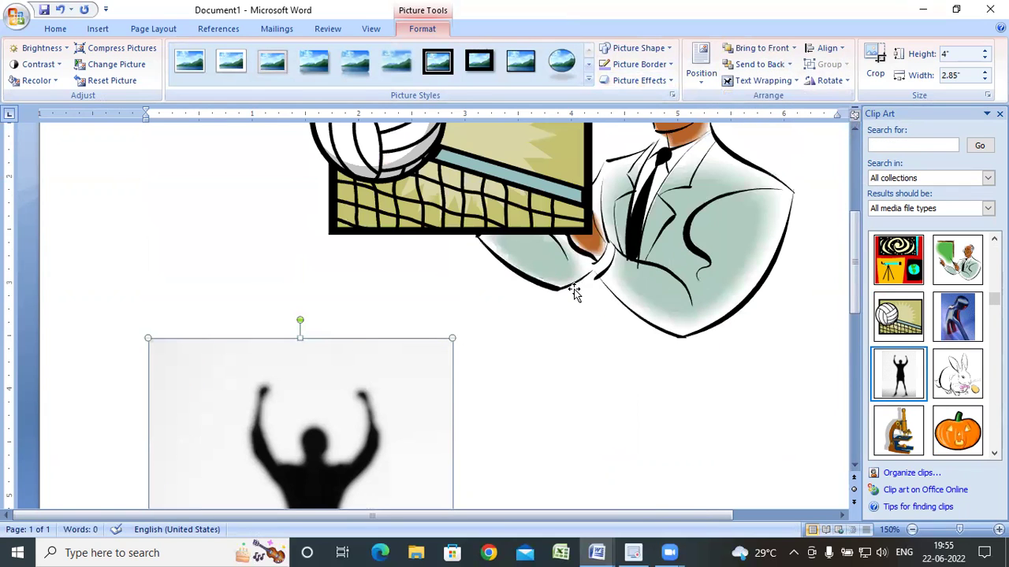
drag(362, 379, 603, 351)
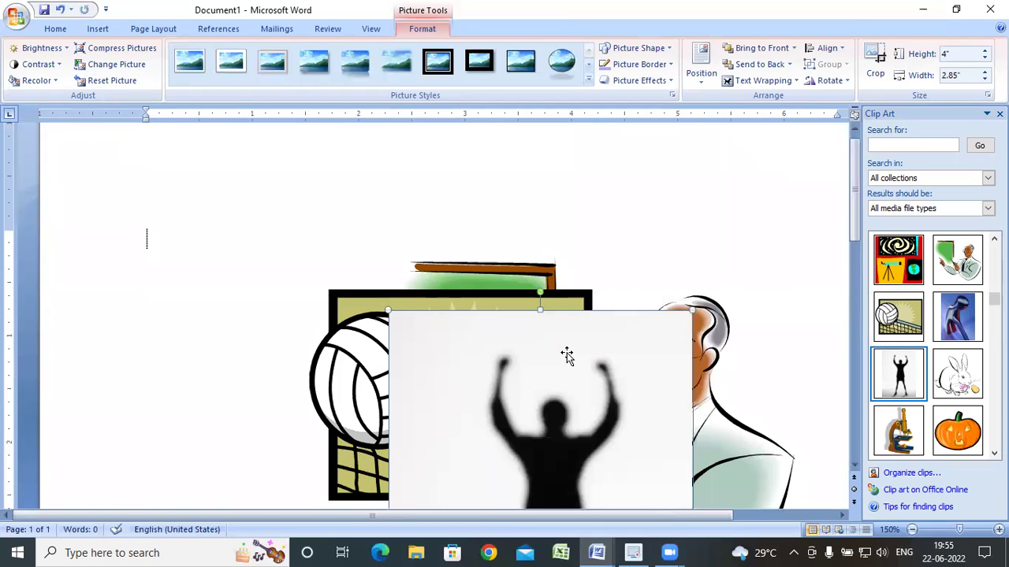
Delete the silhouette, volleyball and teacher pictures.
key(Delete)
click(563, 353)
key(Delete)
click(637, 361)
key(Delete)
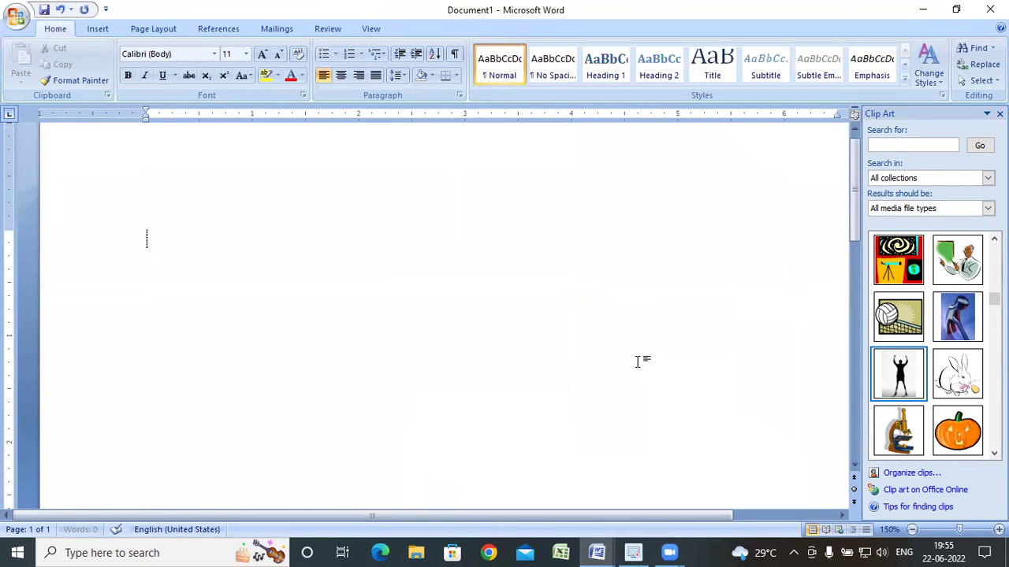
click(98, 30)
Draw a rectangle near the top of the page and fill it orange.
click(195, 63)
click(1000, 113)
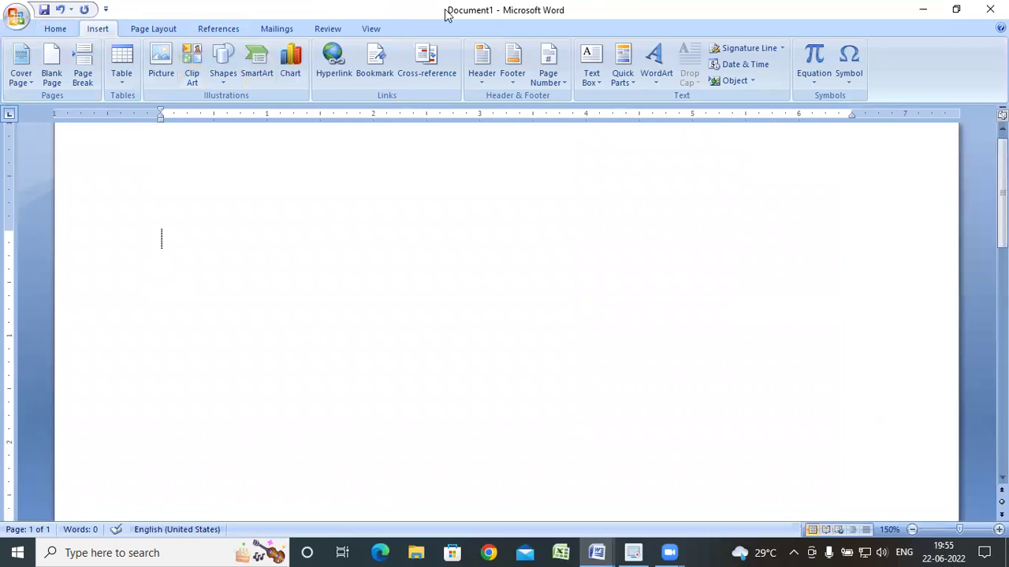
click(214, 67)
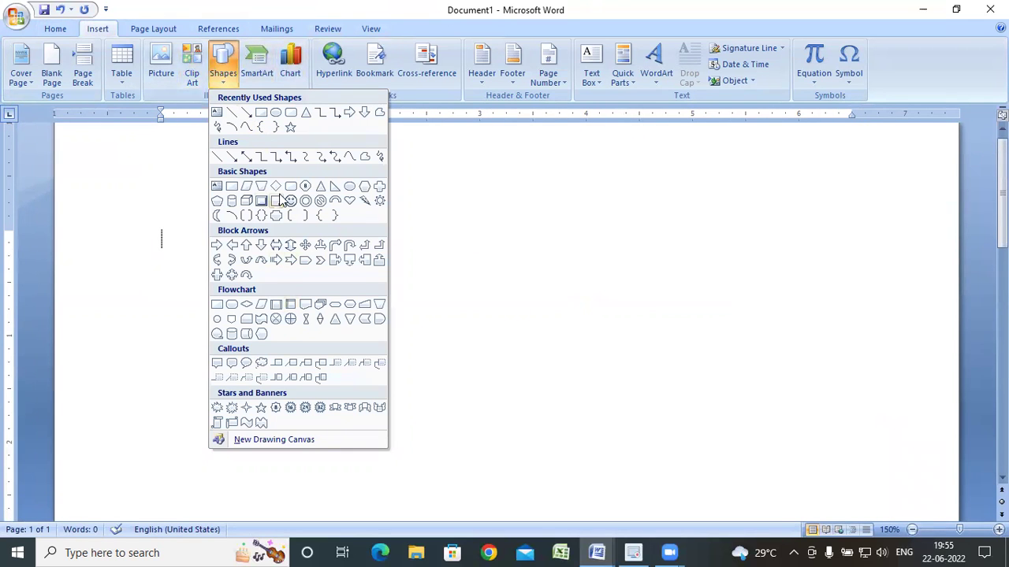
click(232, 187)
drag(252, 157, 442, 297)
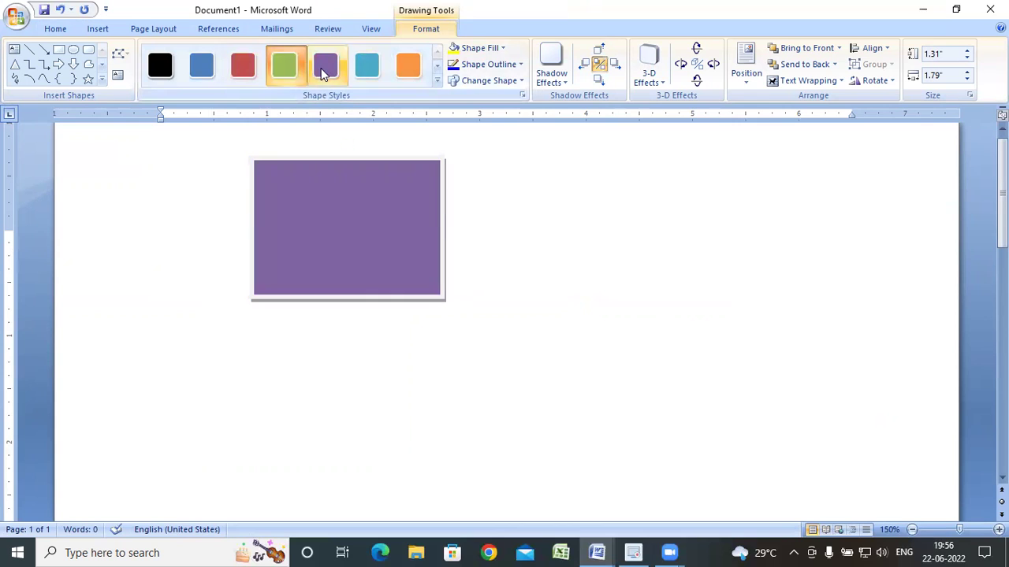
click(409, 69)
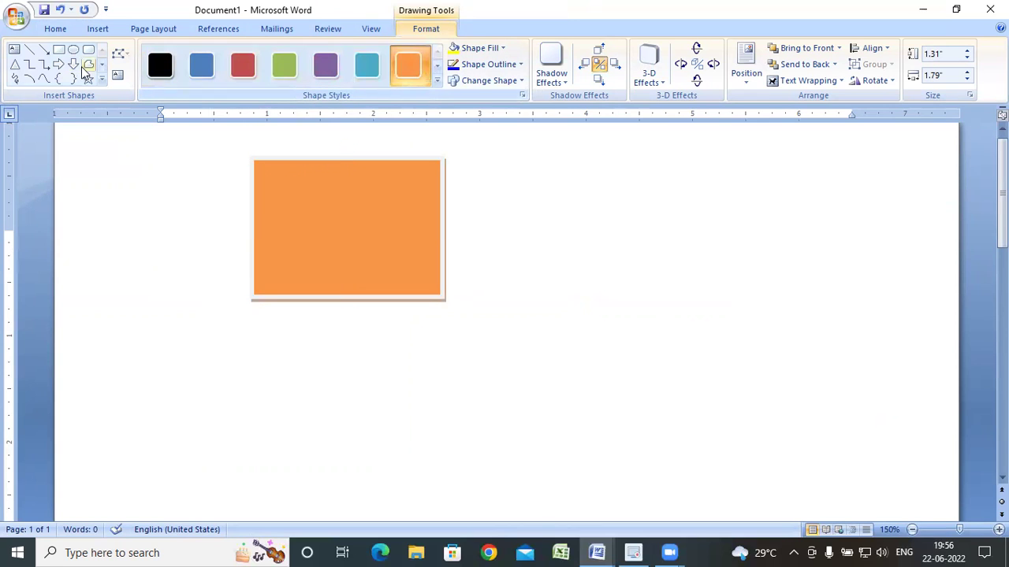
Draw a green triangle overlapping the orange rectangle and shrink it slightly.
click(14, 68)
drag(311, 205, 555, 383)
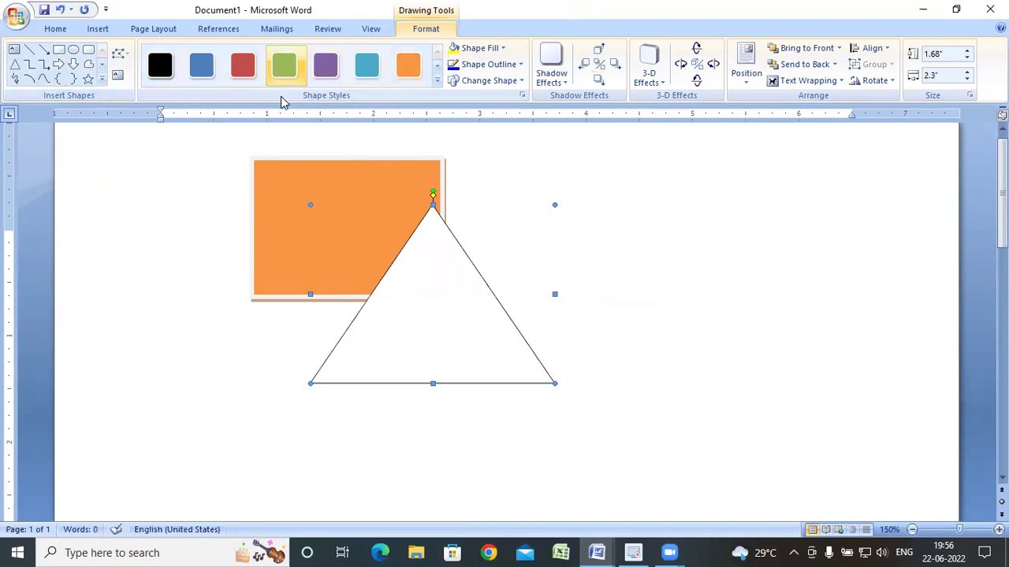
click(284, 66)
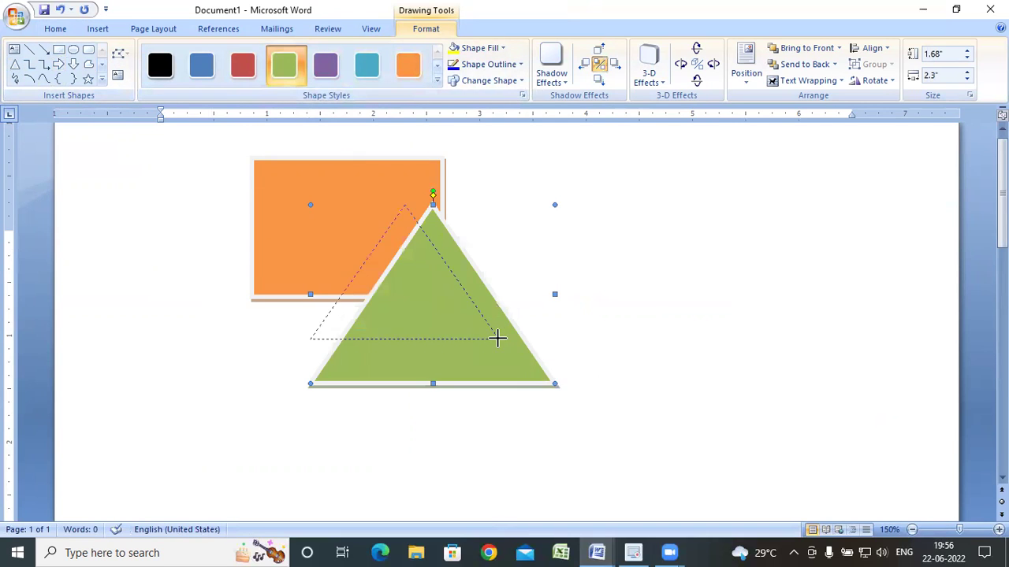
drag(496, 338, 497, 339)
click(73, 49)
Draw a teal-styled oval and overlap it with the triangle and orange rectangle.
drag(387, 271, 569, 396)
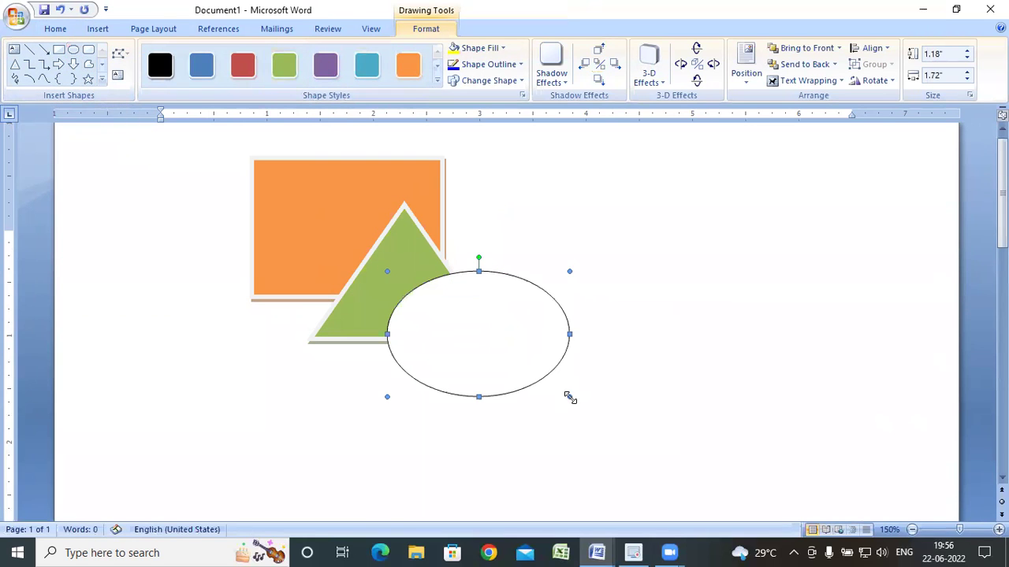
click(367, 65)
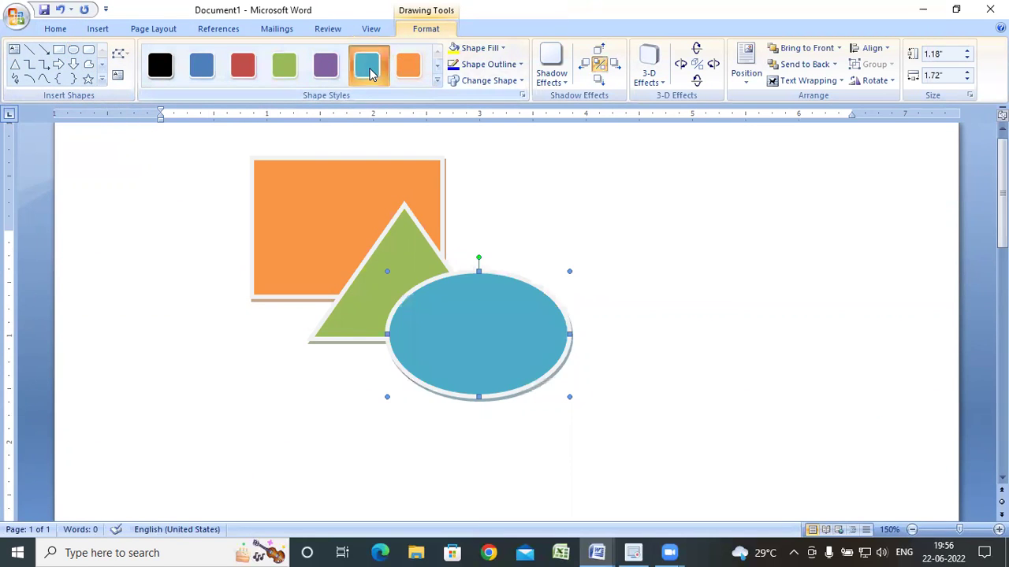
drag(491, 293, 475, 269)
click(398, 227)
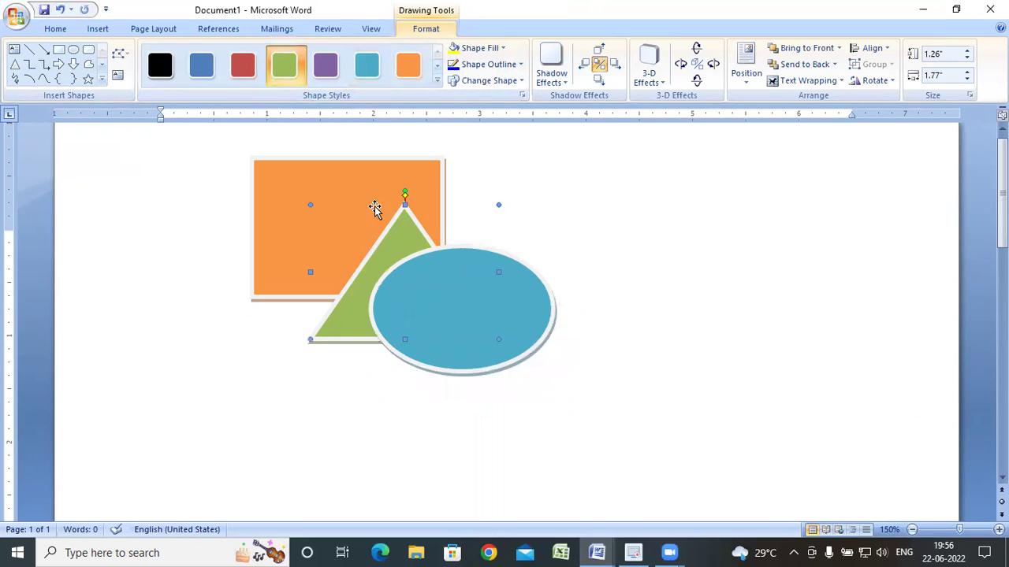
drag(470, 316, 460, 301)
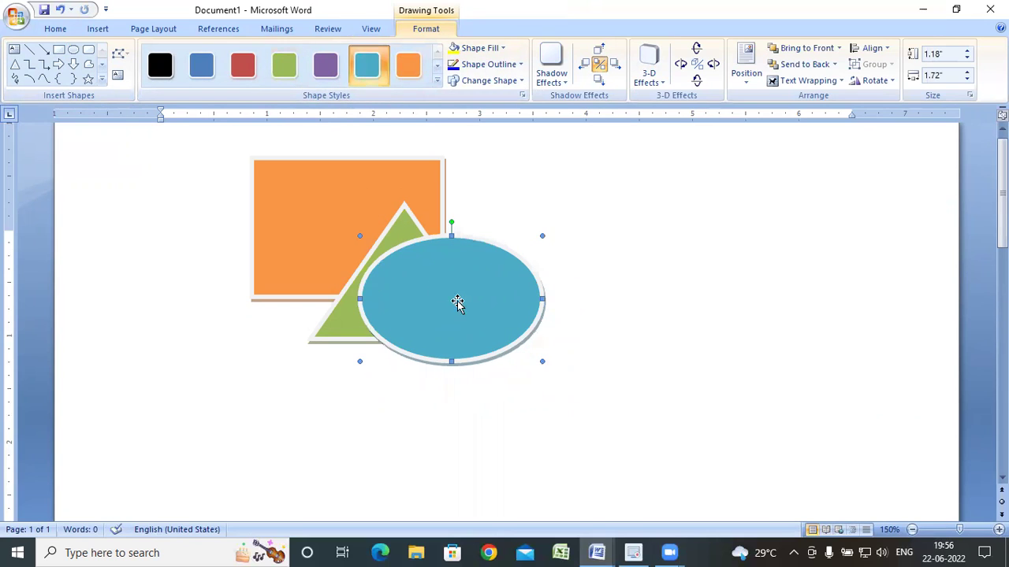
drag(405, 223, 345, 193)
drag(407, 279, 318, 247)
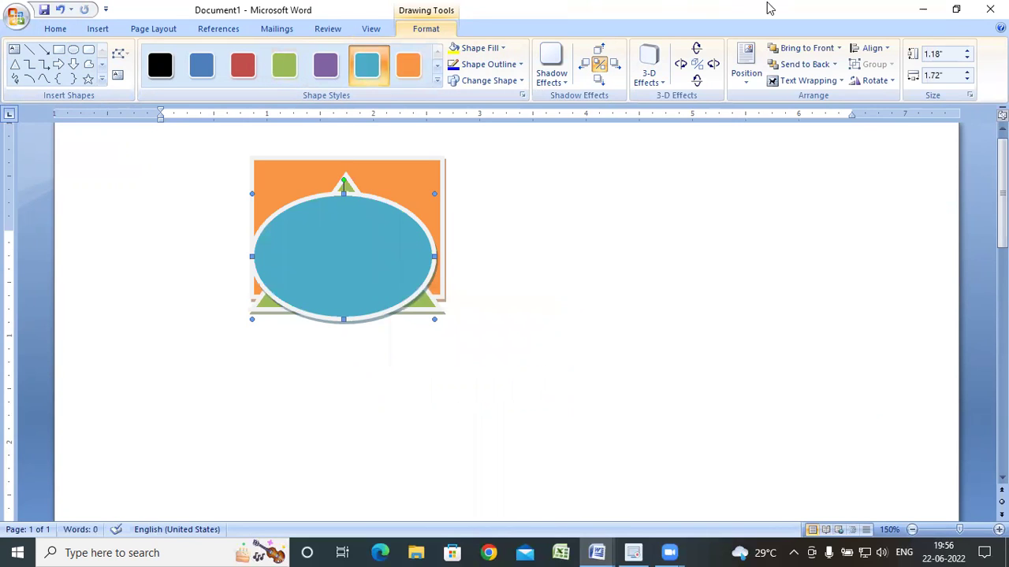
Bring the orange rectangle to the front, then move the green triangle down and bring it to the front.
click(840, 49)
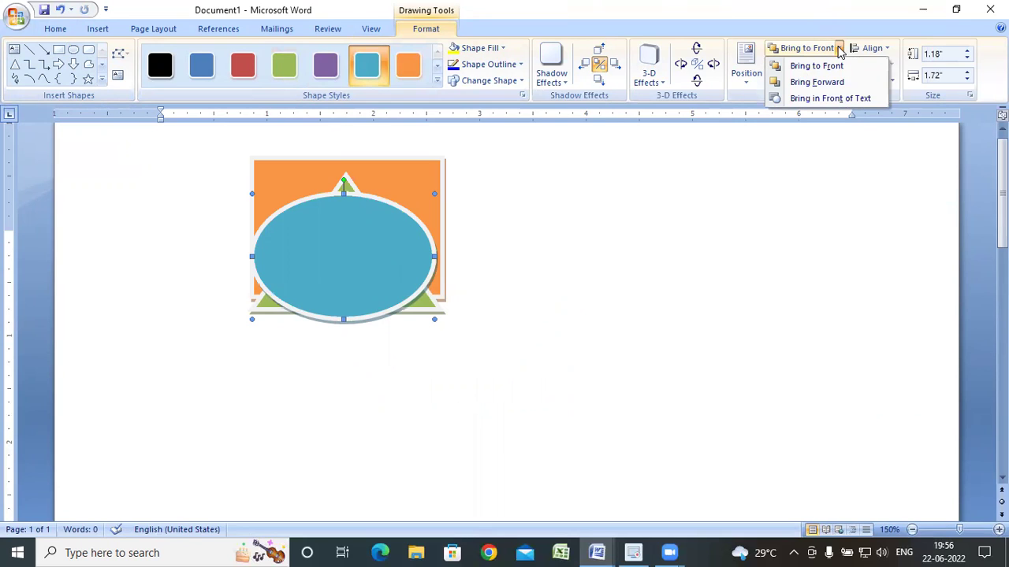
click(354, 272)
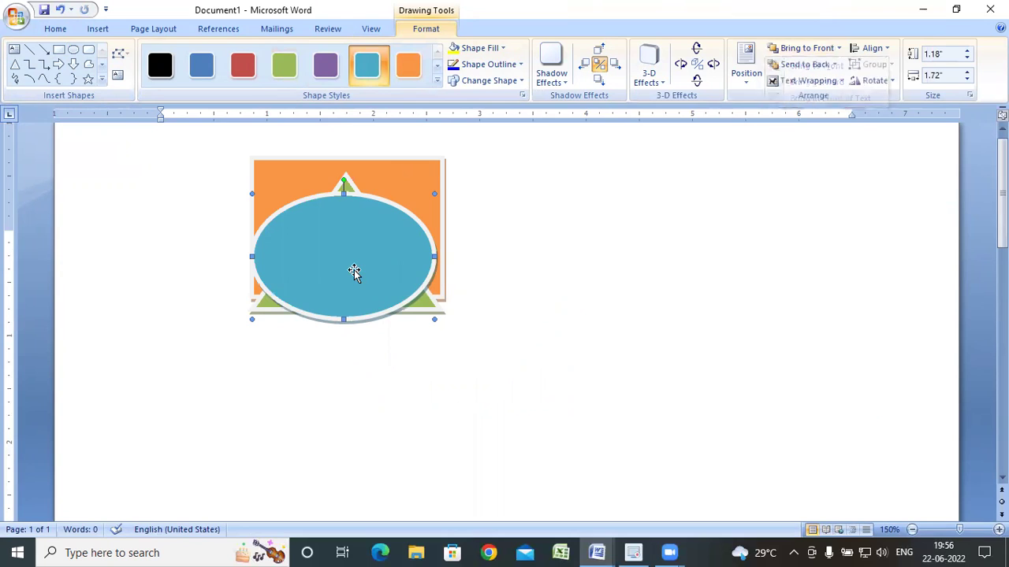
click(420, 172)
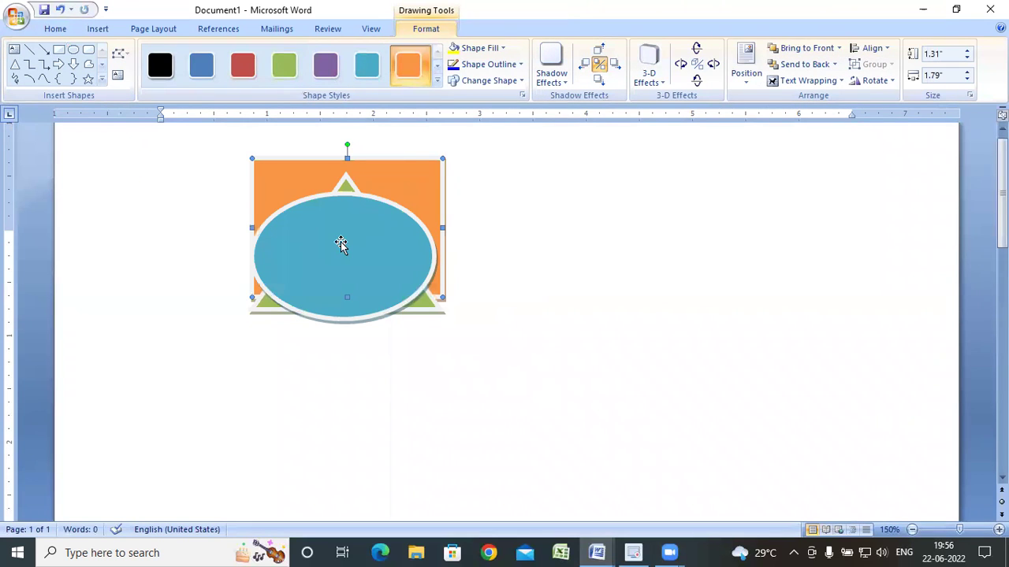
click(334, 282)
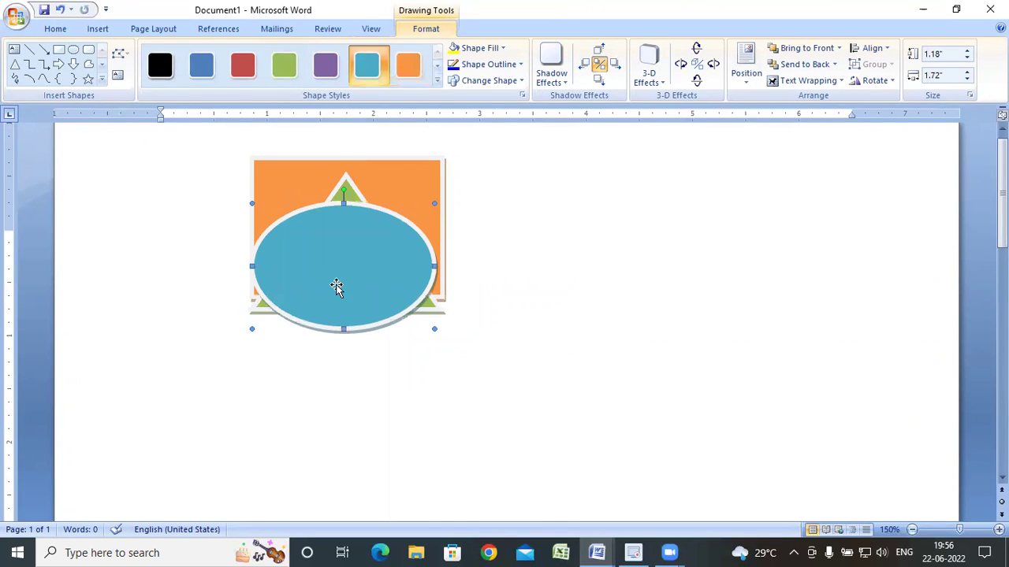
click(413, 185)
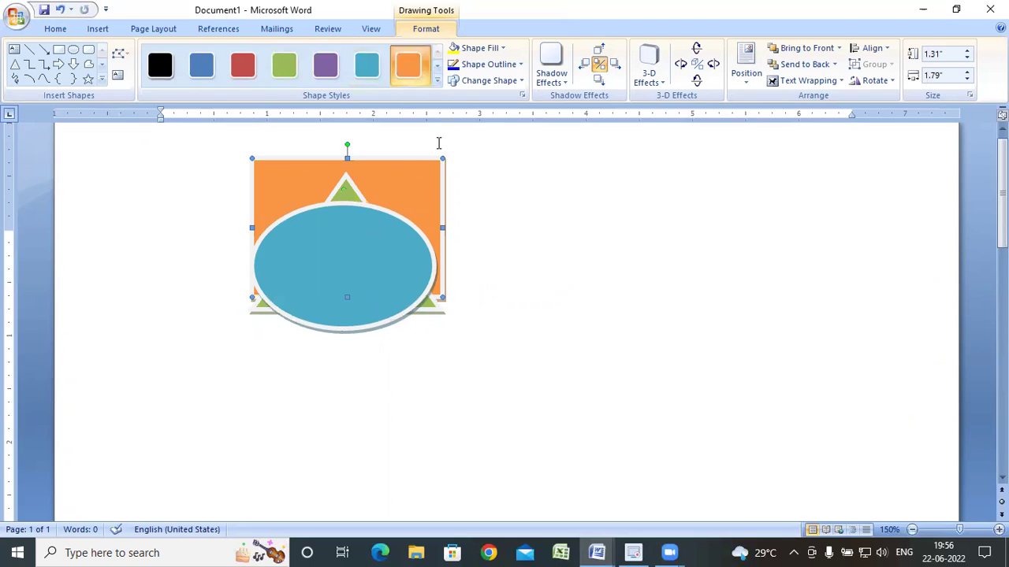
click(818, 49)
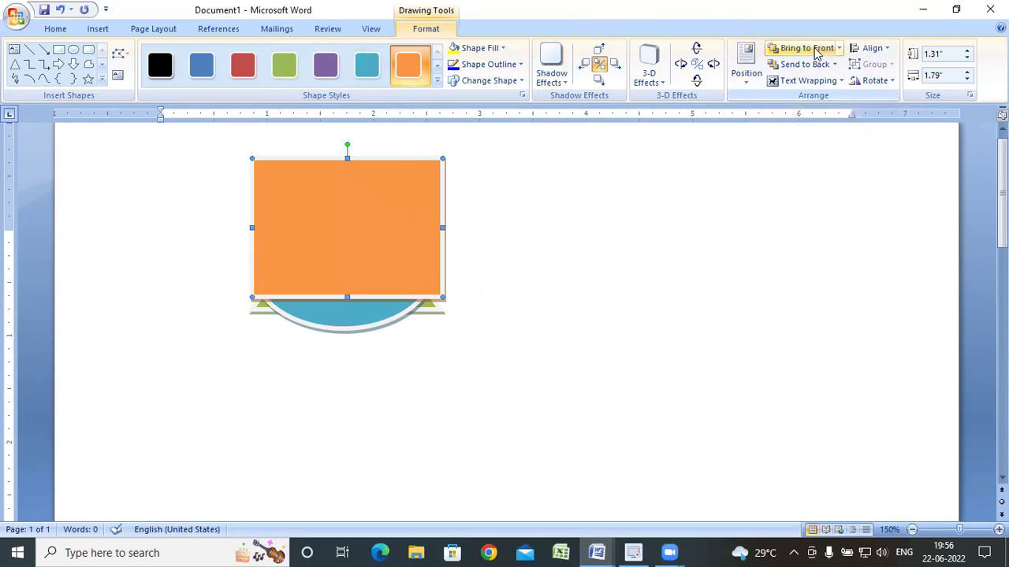
click(263, 308)
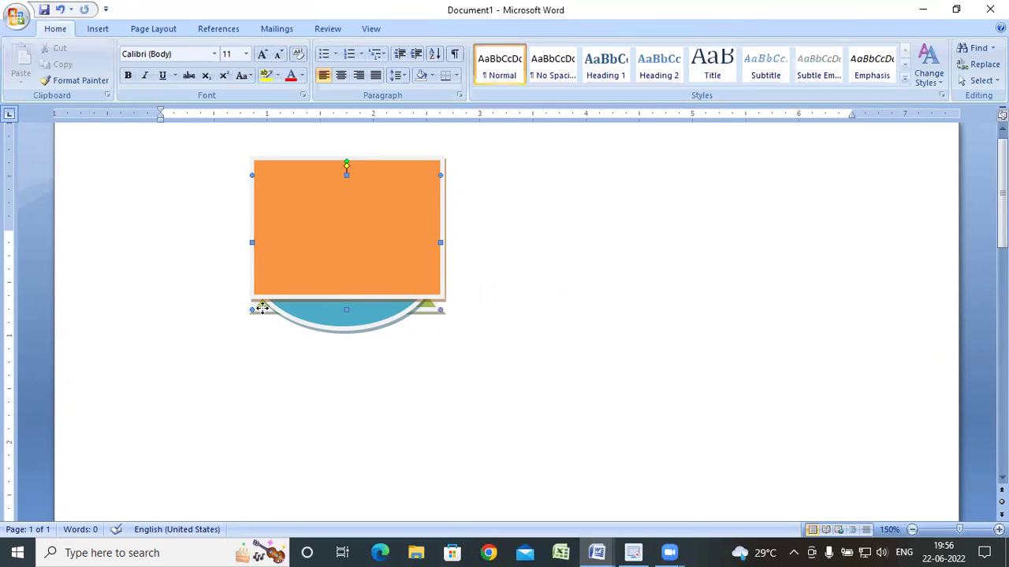
drag(262, 309, 232, 374)
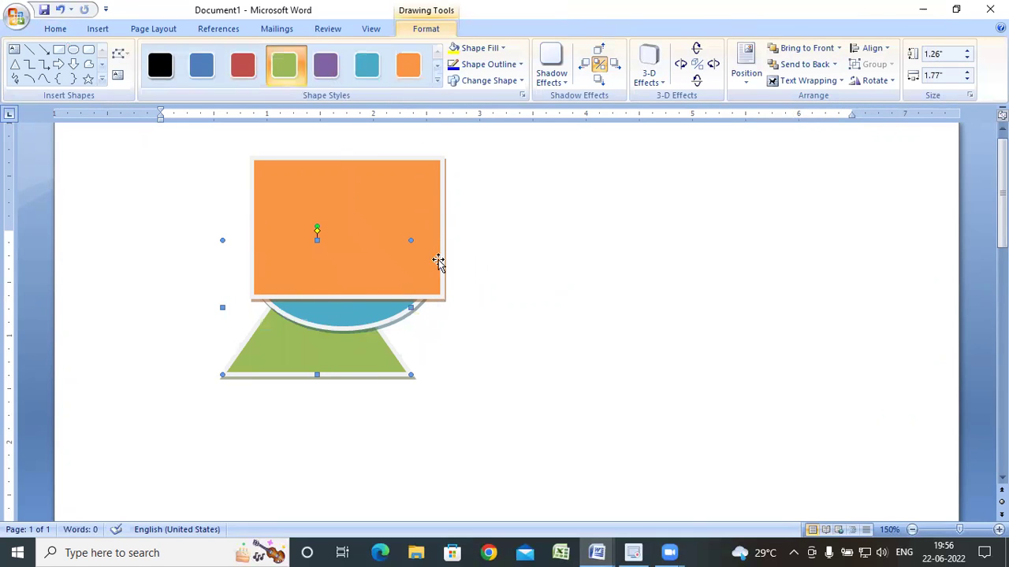
click(805, 51)
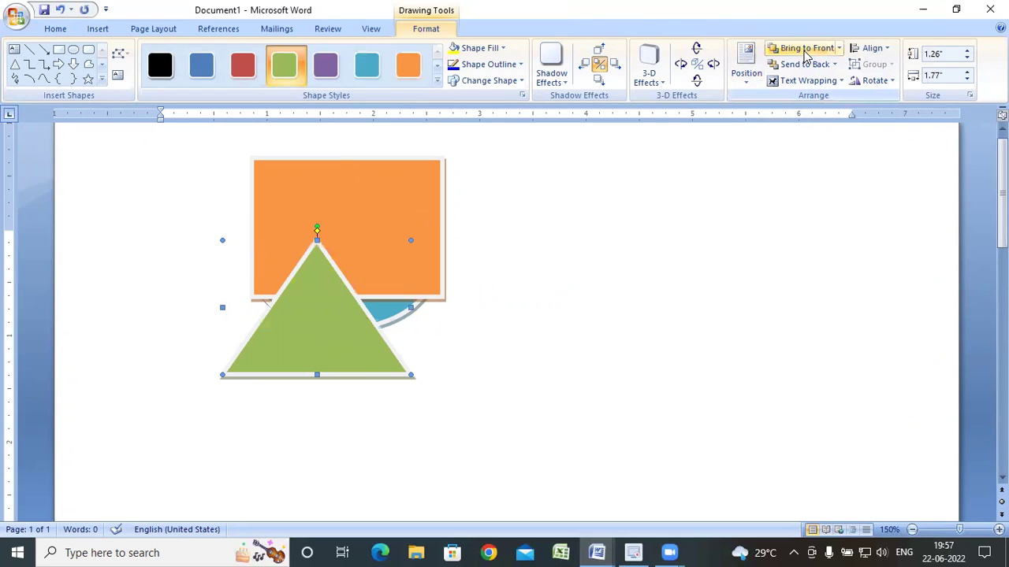
Move the orange rectangle down and bring it one layer forward.
drag(381, 189, 381, 235)
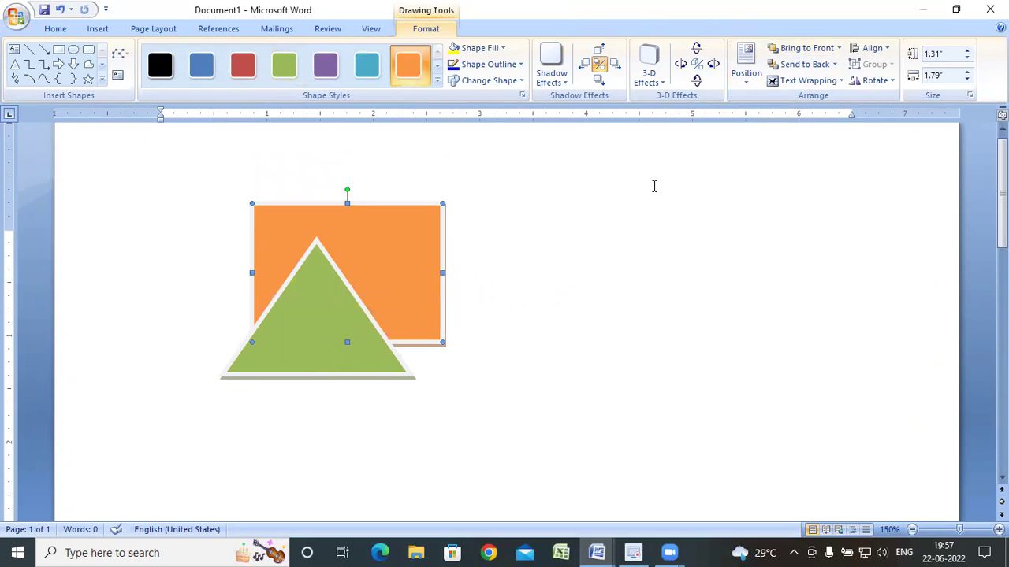
click(840, 49)
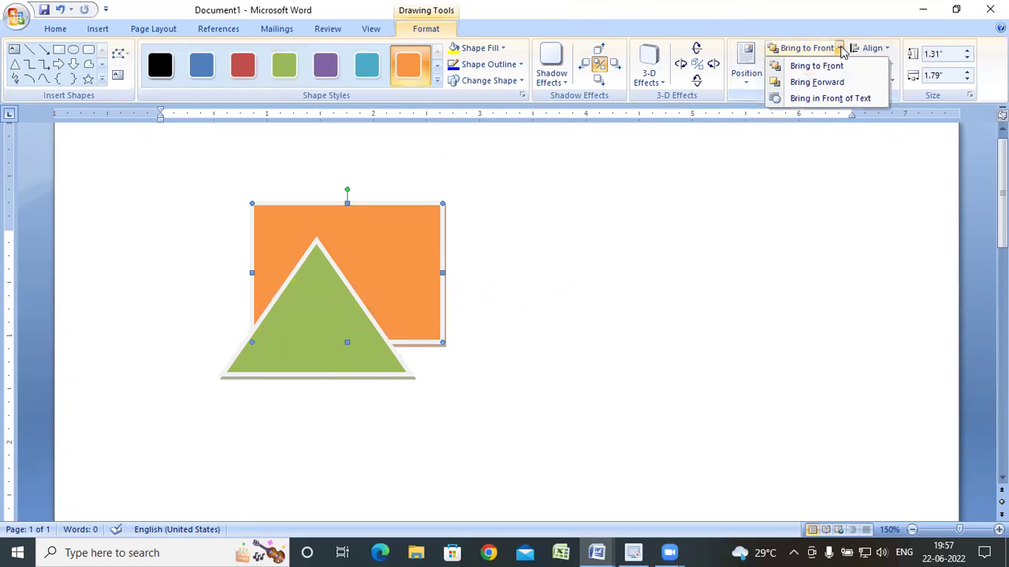
key(Escape)
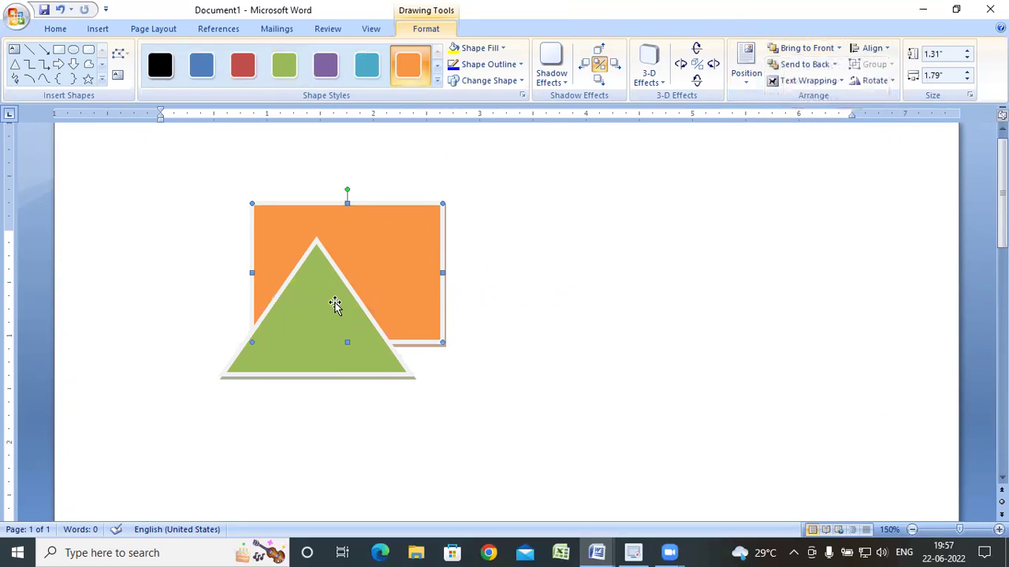
key(Escape)
click(335, 319)
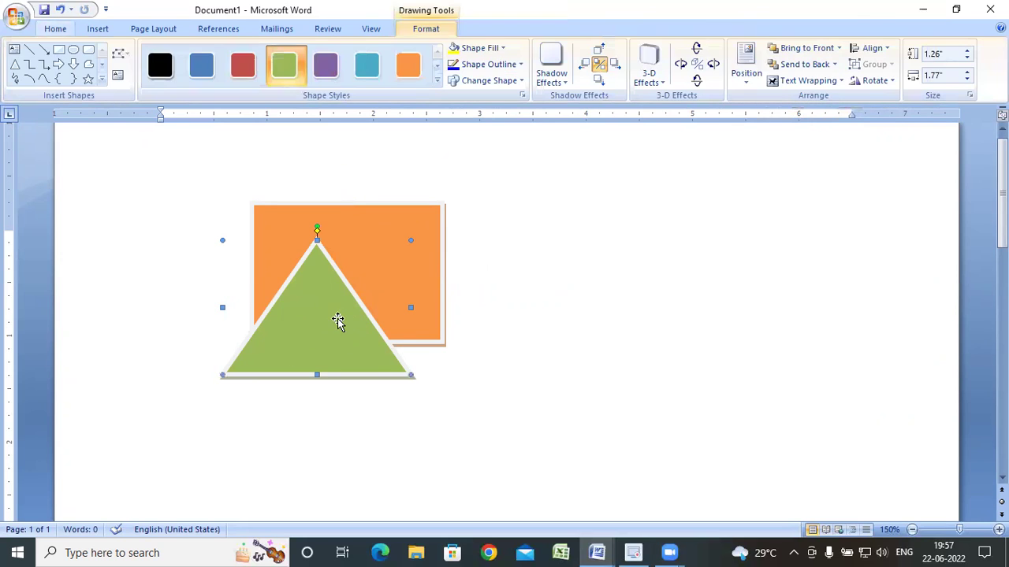
click(840, 50)
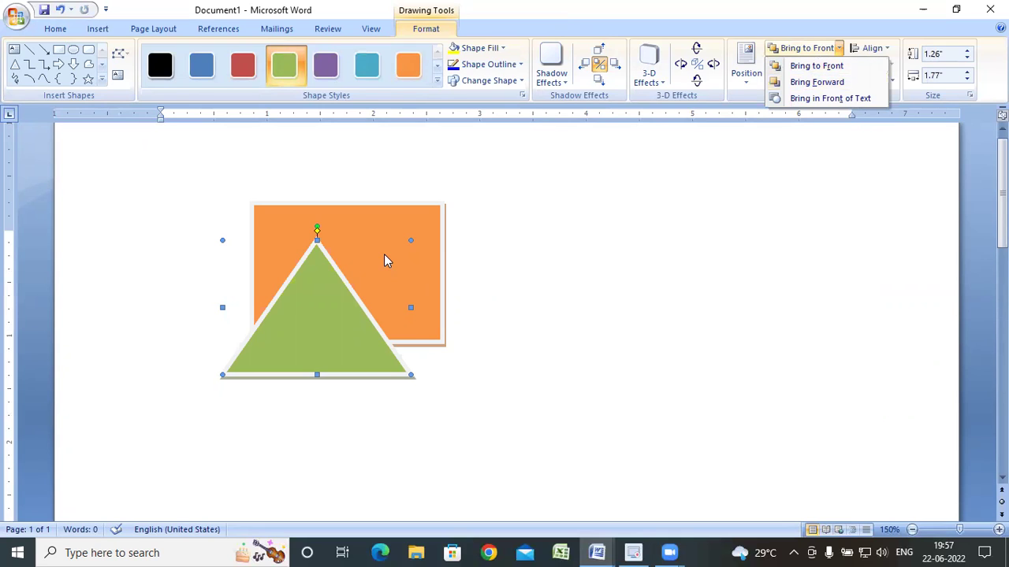
click(407, 224)
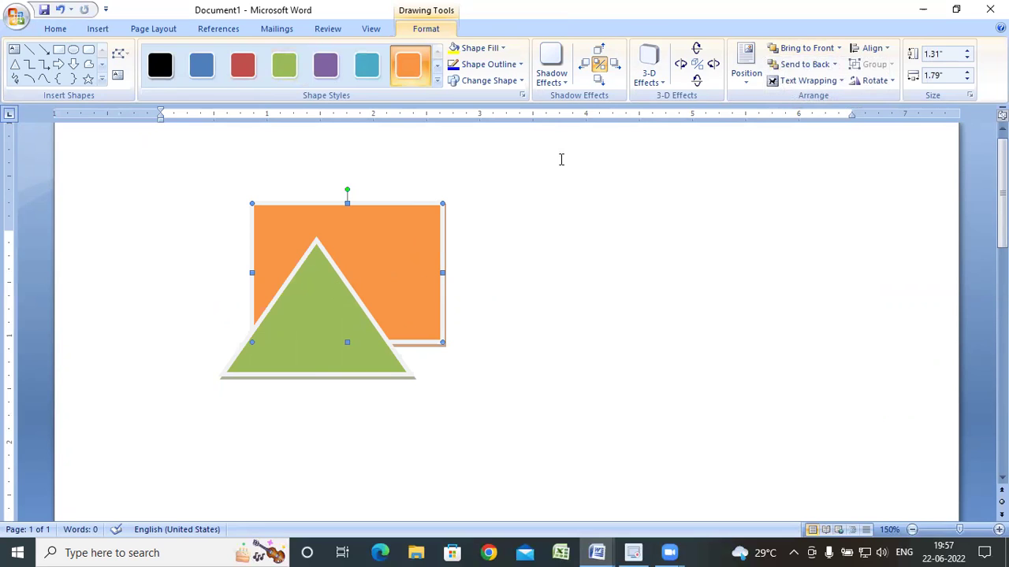
click(839, 49)
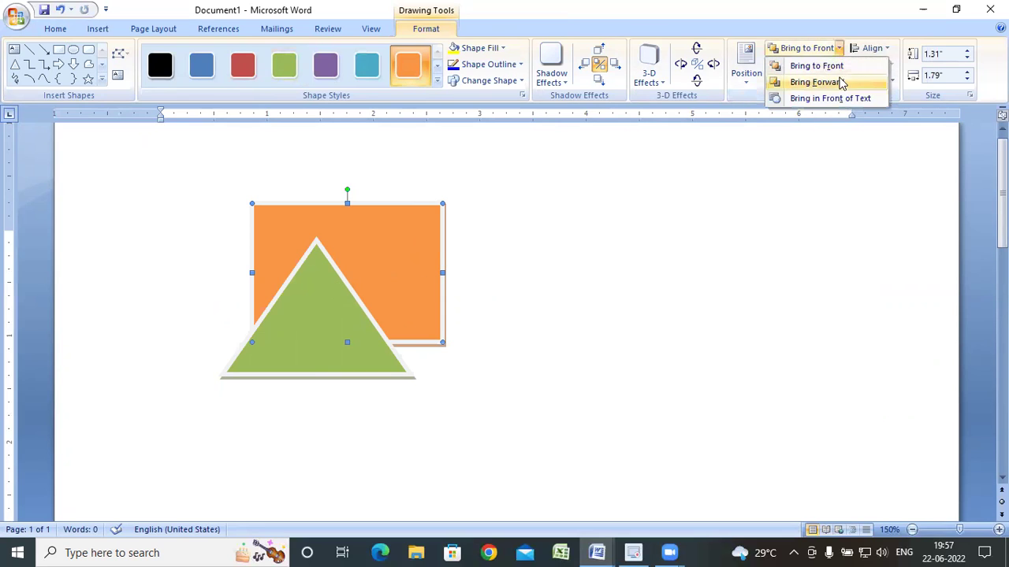
click(833, 82)
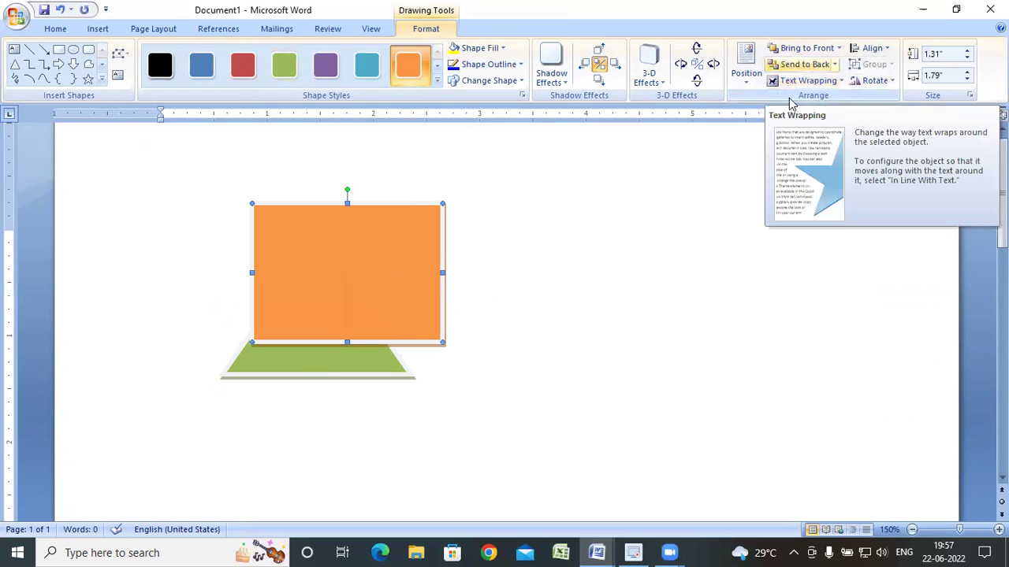
Place the orange rectangle right of the triangle and bring the blue oval one layer forward over the triangle.
drag(347, 281, 495, 297)
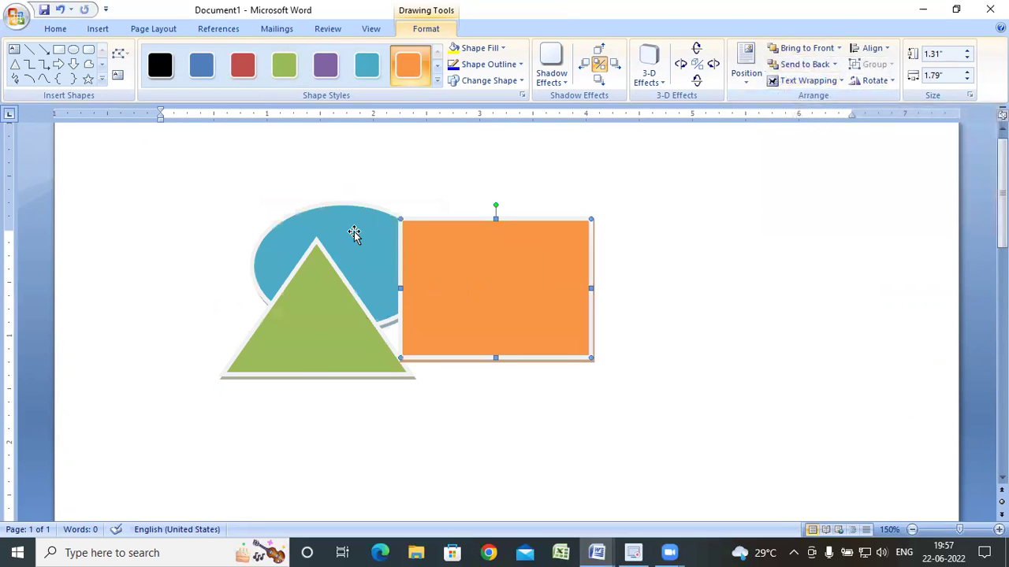
drag(354, 231, 399, 228)
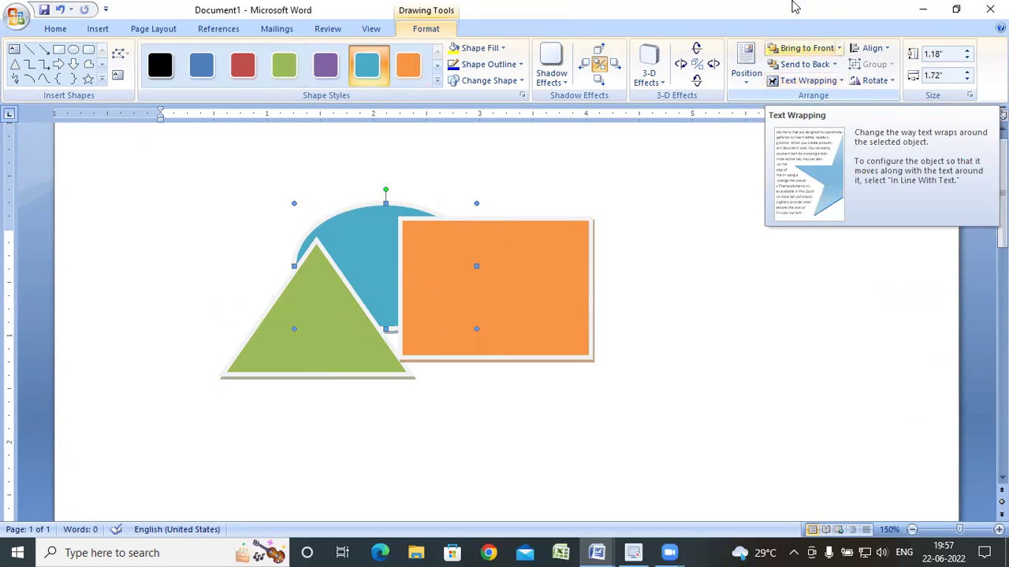
click(839, 48)
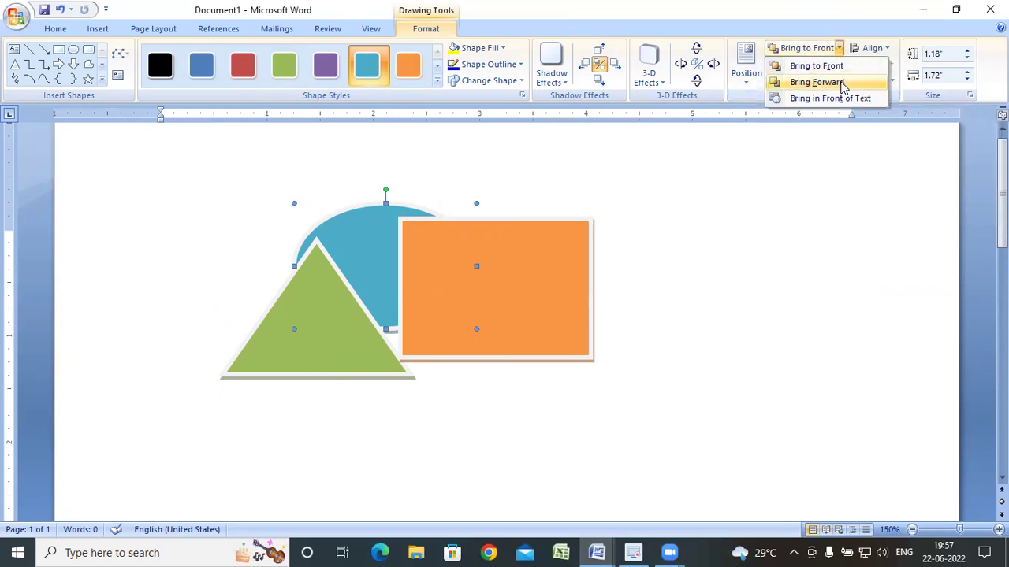
click(840, 83)
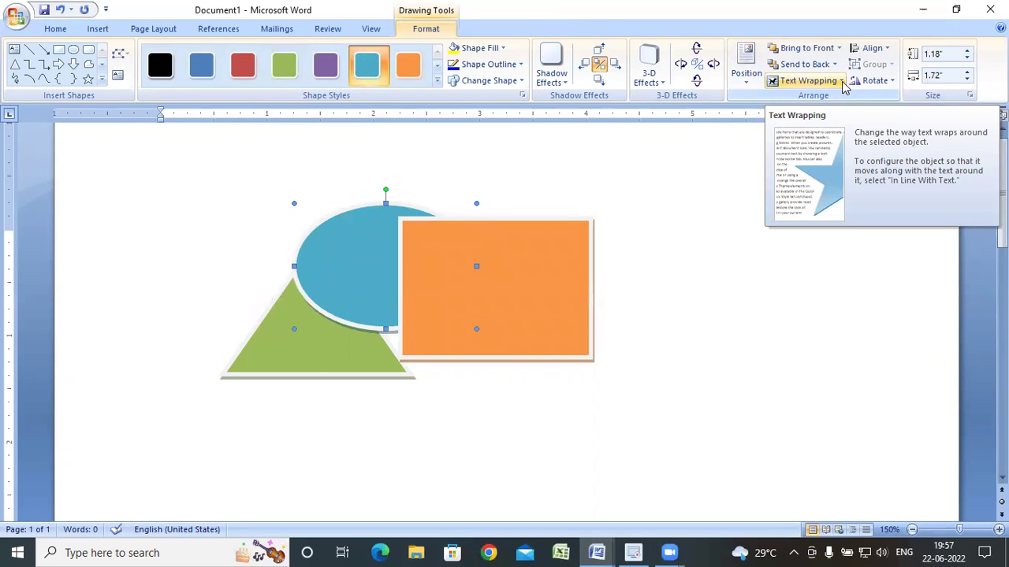
click(839, 48)
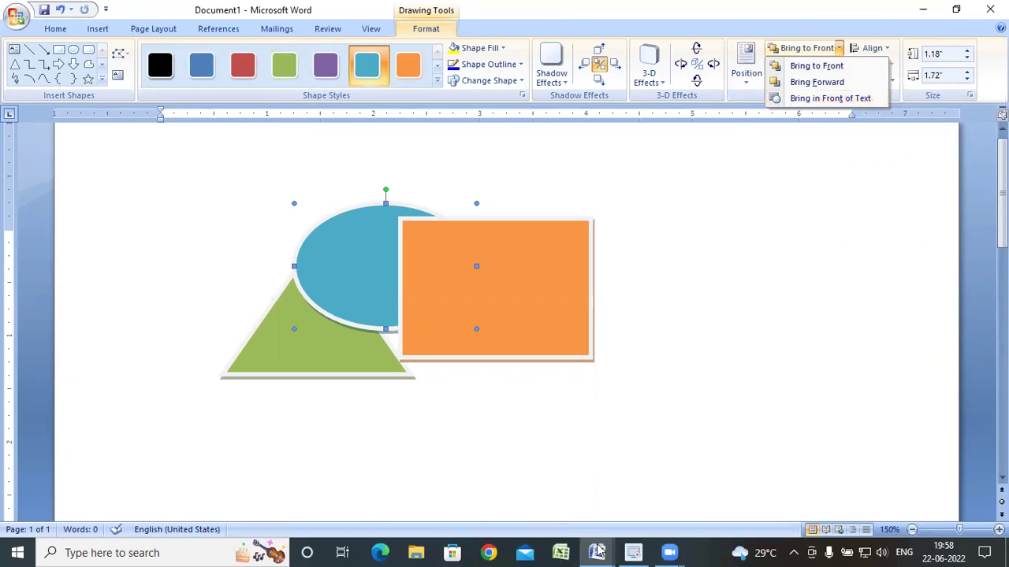
Switch to the Class of CITA notes and display the ribbon's shortcut letters.
key(alt+Tab)
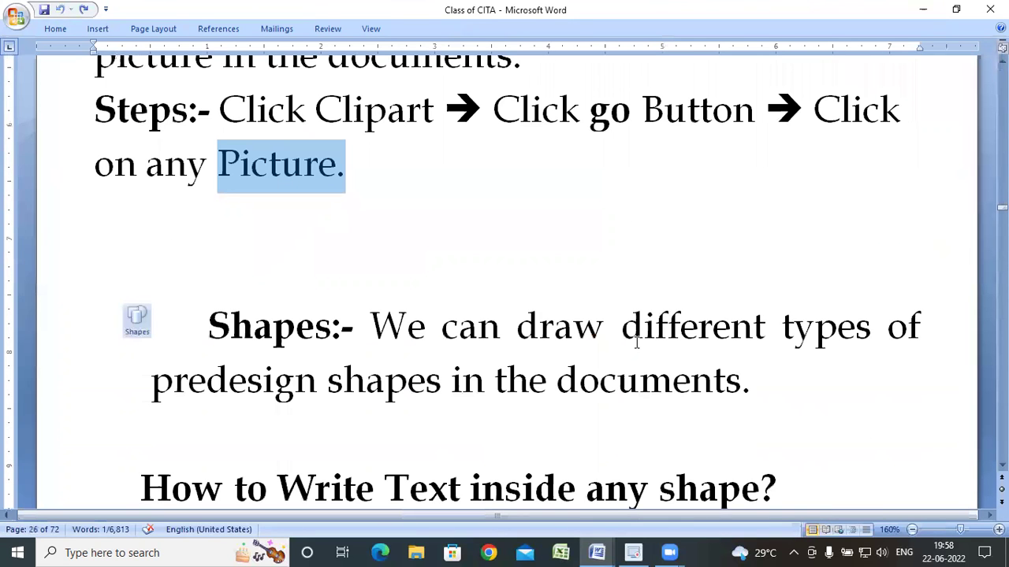
scroll(637, 341, down, 5)
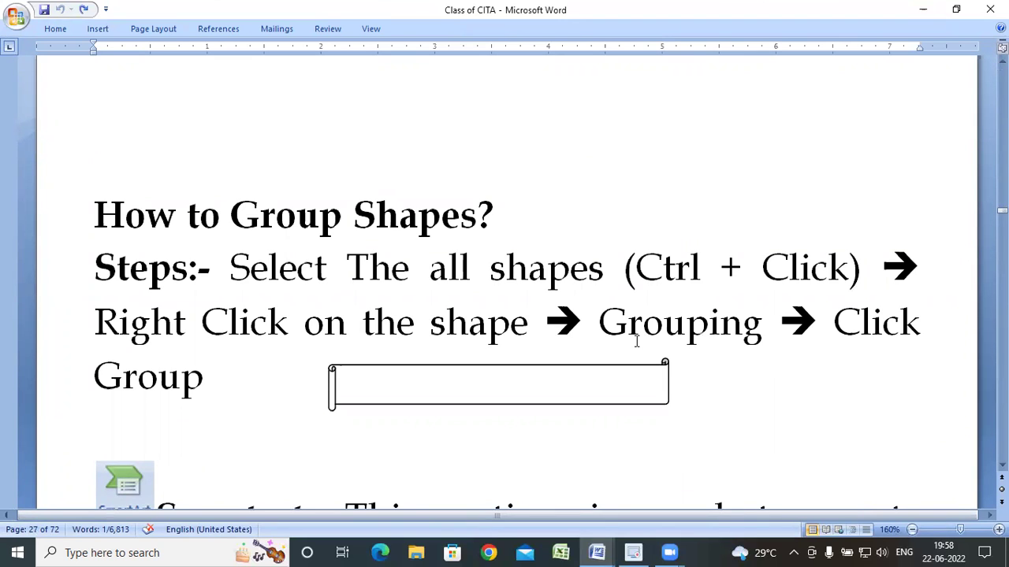
key(alt)
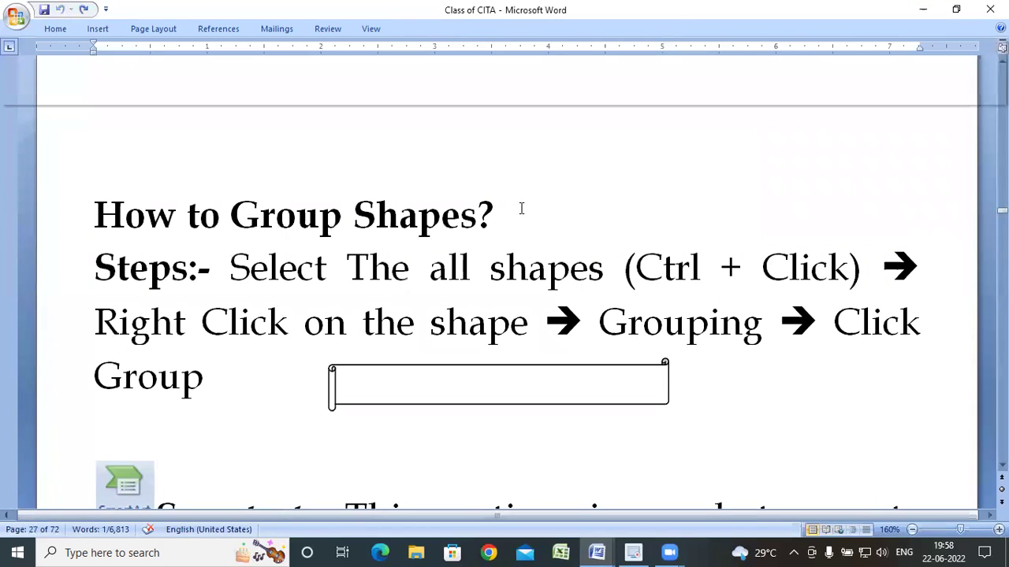
key(r)
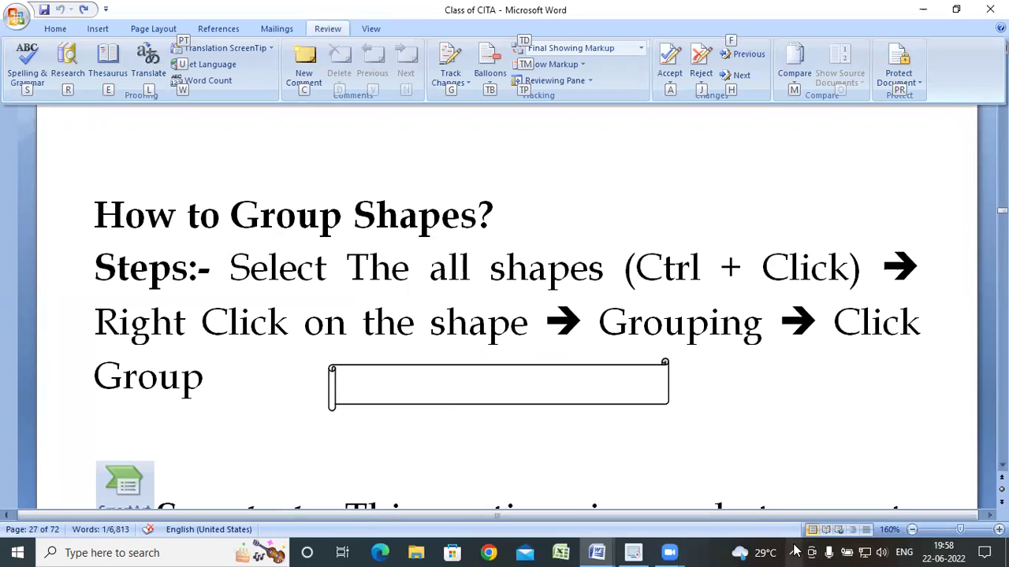
click(619, 546)
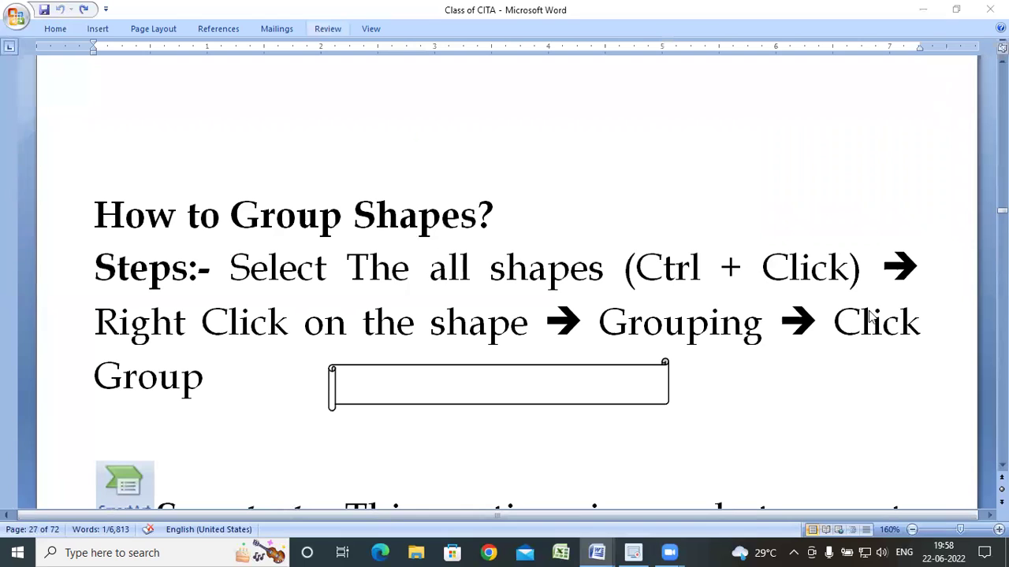
Read through the Shapes section of the notes, then return to Document1 with the shapes.
scroll(668, 463, up, 5)
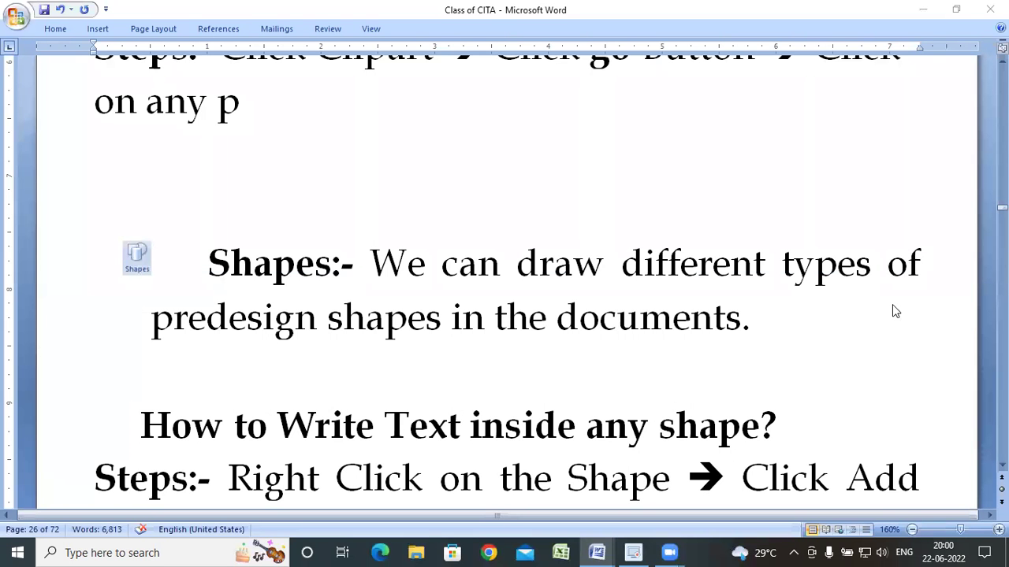
scroll(831, 315, up, 1)
scroll(830, 316, down, 1)
scroll(829, 315, down, 1)
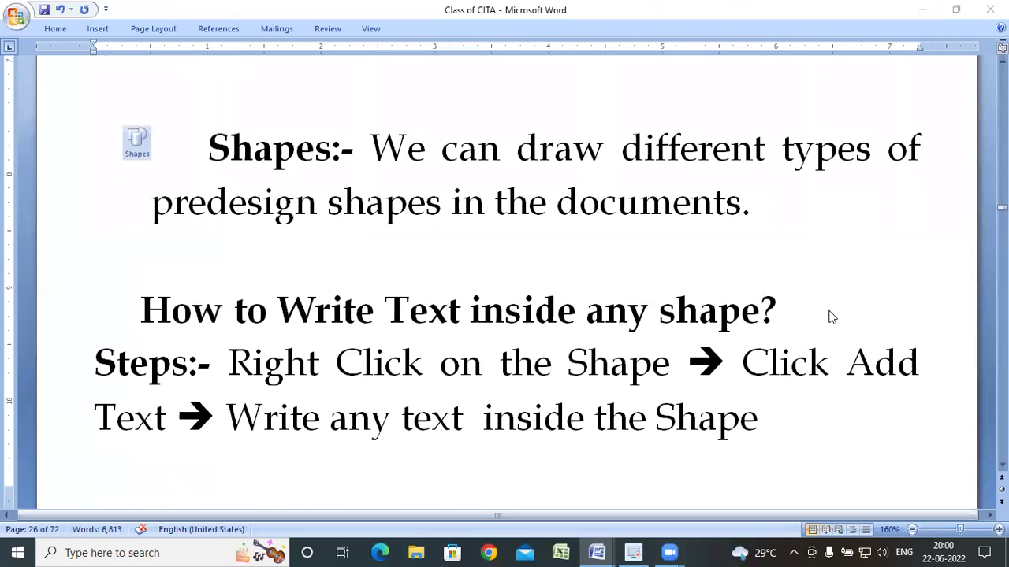
scroll(829, 314, down, 2)
scroll(829, 317, down, 3)
scroll(829, 317, down, 2)
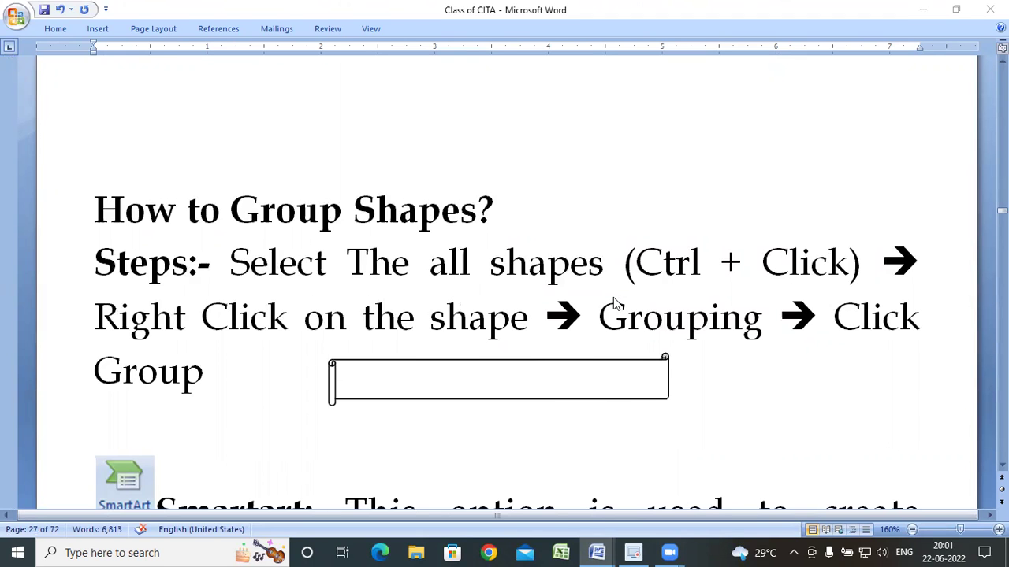
scroll(617, 304, up, 1)
scroll(617, 305, up, 1)
scroll(618, 304, up, 1)
scroll(613, 297, up, 2)
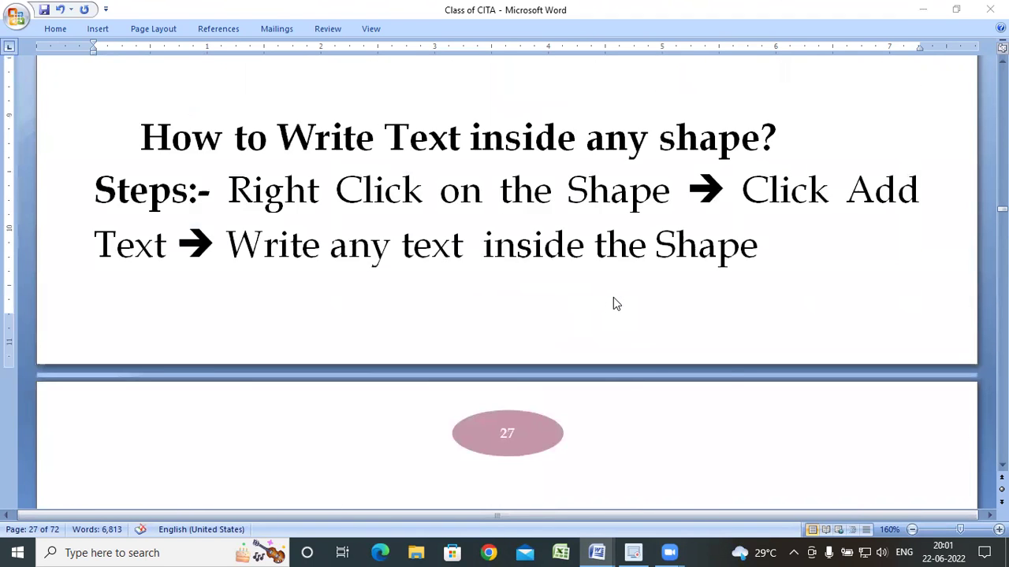
scroll(613, 297, up, 3)
scroll(613, 297, up, 4)
scroll(611, 294, down, 3)
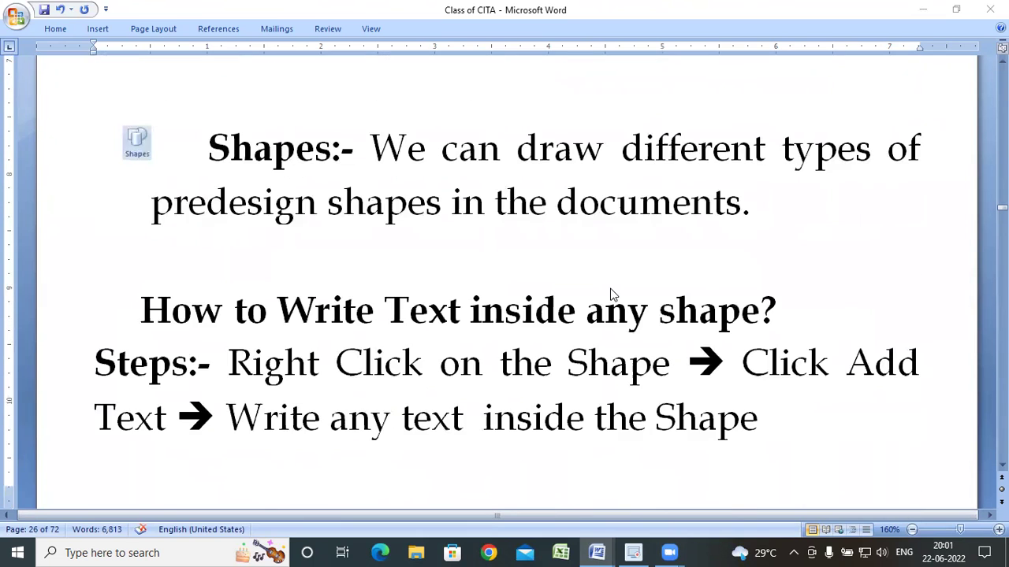
scroll(608, 288, down, 3)
scroll(605, 275, up, 3)
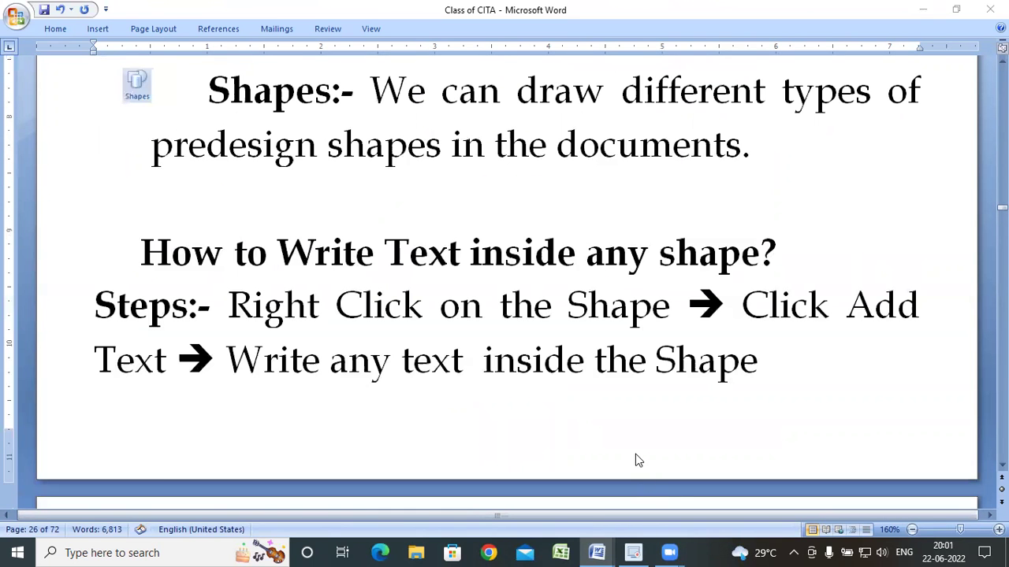
mouse_move(597, 552)
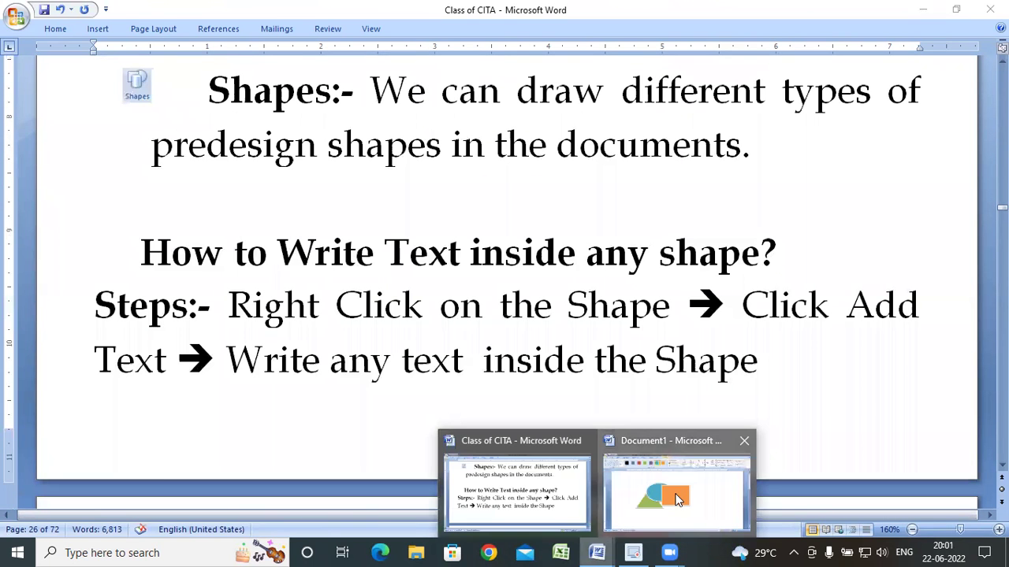
click(599, 429)
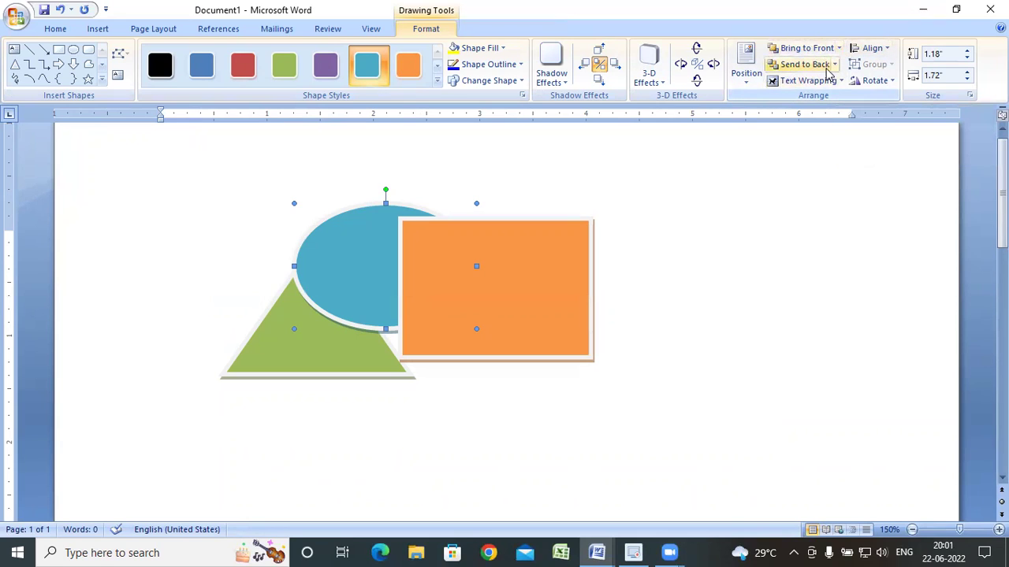
Move the orange rectangle and blue ellipse down into an overlapping arrangement, then reselect the rectangle.
click(835, 64)
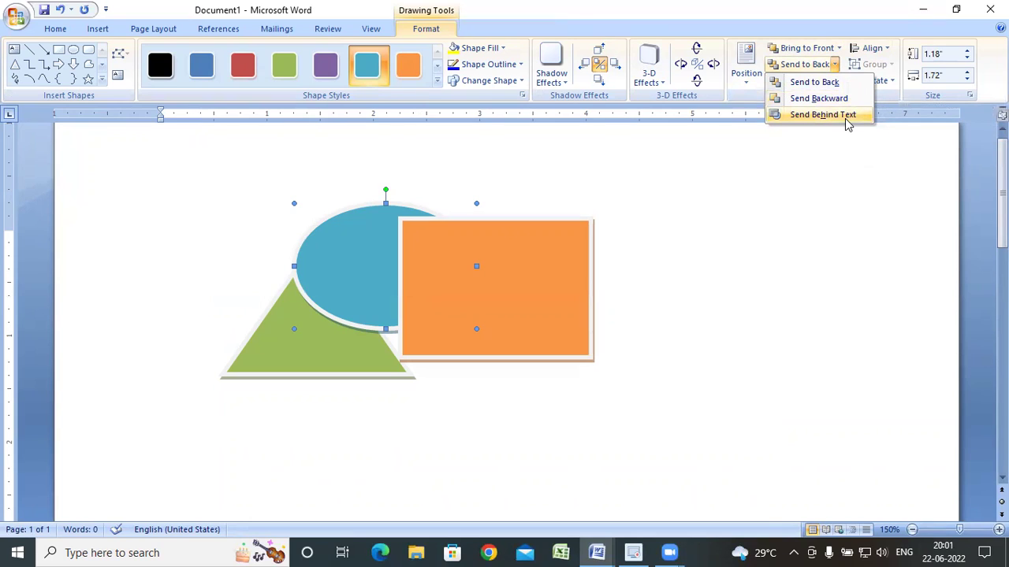
click(525, 282)
drag(525, 281, 366, 323)
click(452, 254)
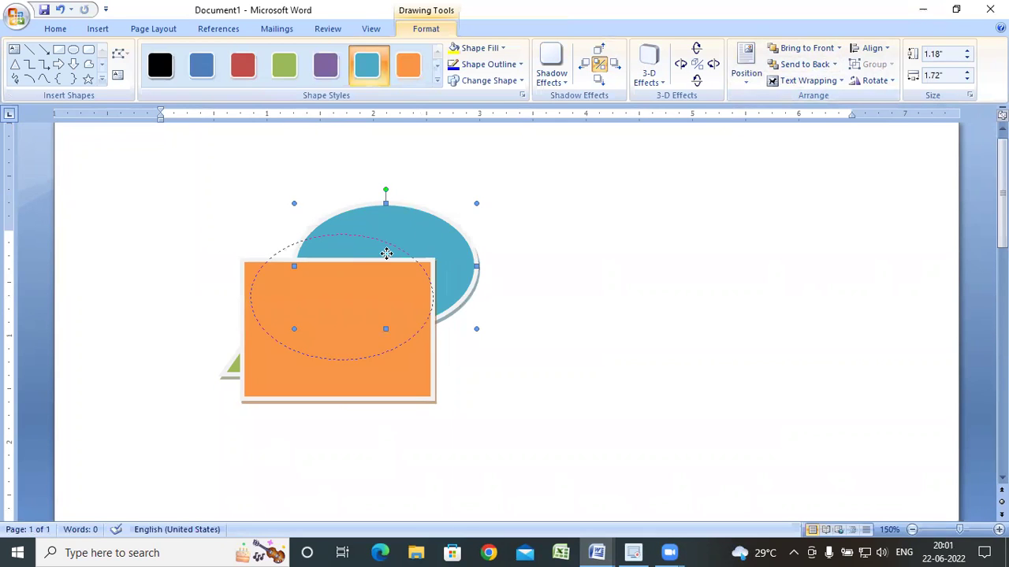
drag(373, 231, 331, 261)
drag(349, 304, 442, 323)
drag(319, 289, 332, 328)
click(481, 332)
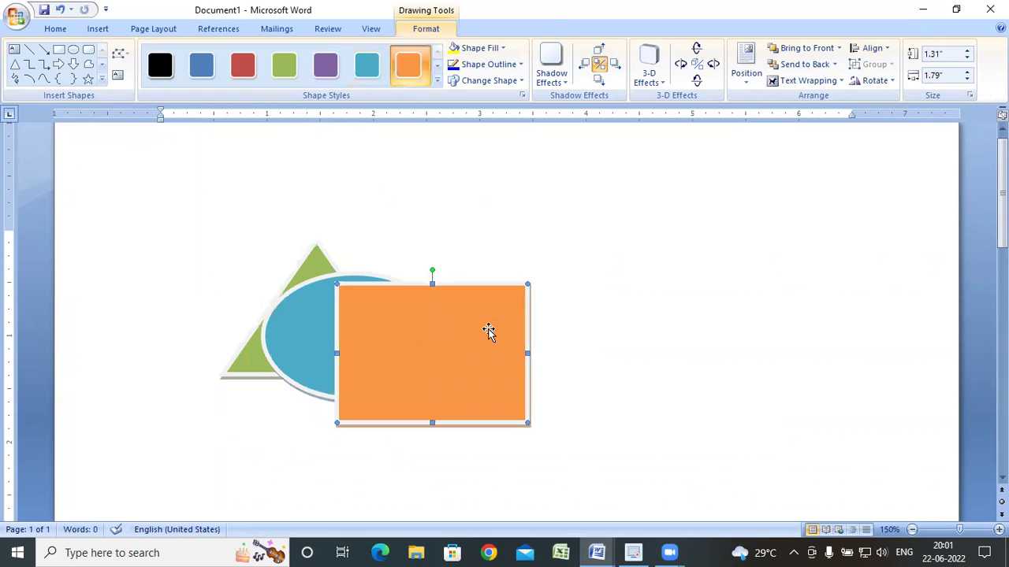
Rearrange the rectangle, ellipse and triangle so they overlap, with the rectangle behind the ellipse.
click(820, 67)
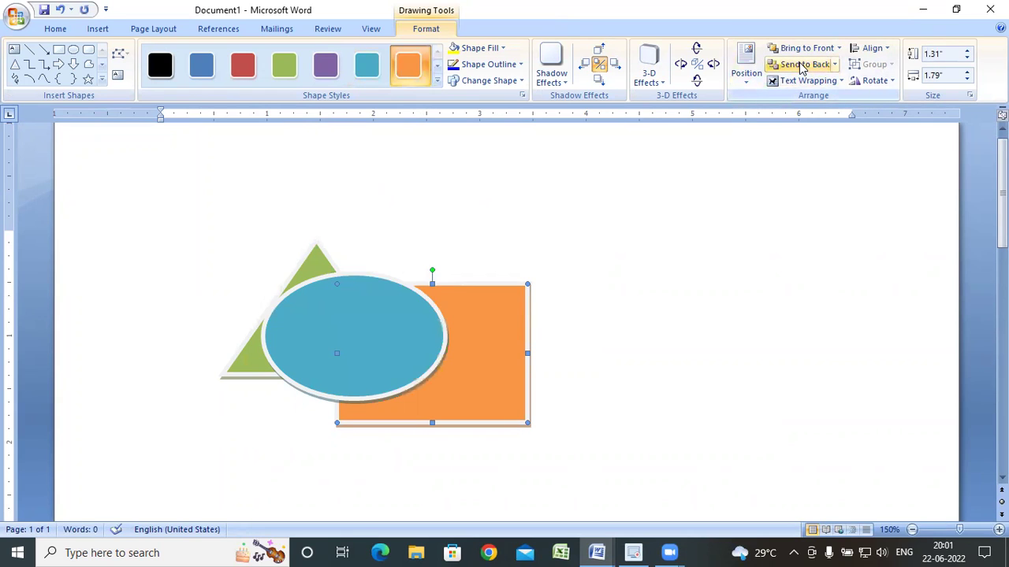
mouse_move(349, 352)
mouse_down()
mouse_move(391, 384)
mouse_move(263, 364)
mouse_up()
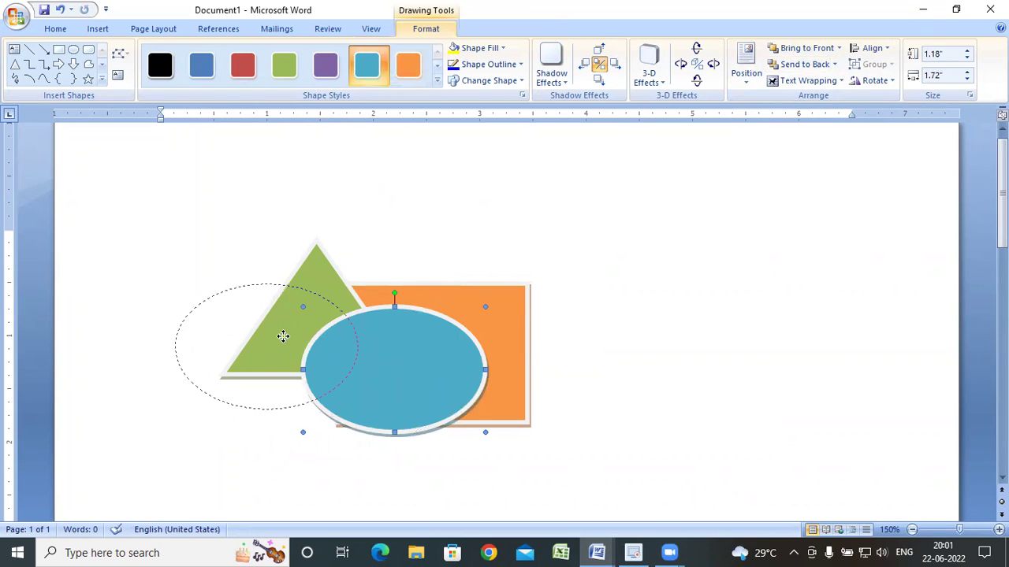
click(478, 343)
mouse_move(477, 344)
mouse_down()
mouse_move(300, 330)
mouse_move(340, 342)
mouse_move(322, 354)
mouse_up()
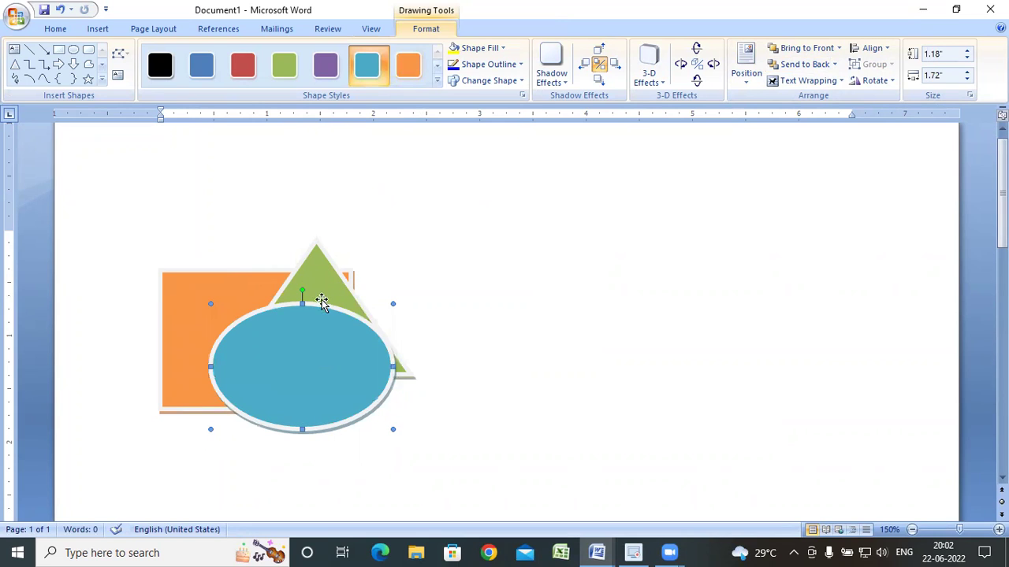
drag(318, 276, 261, 285)
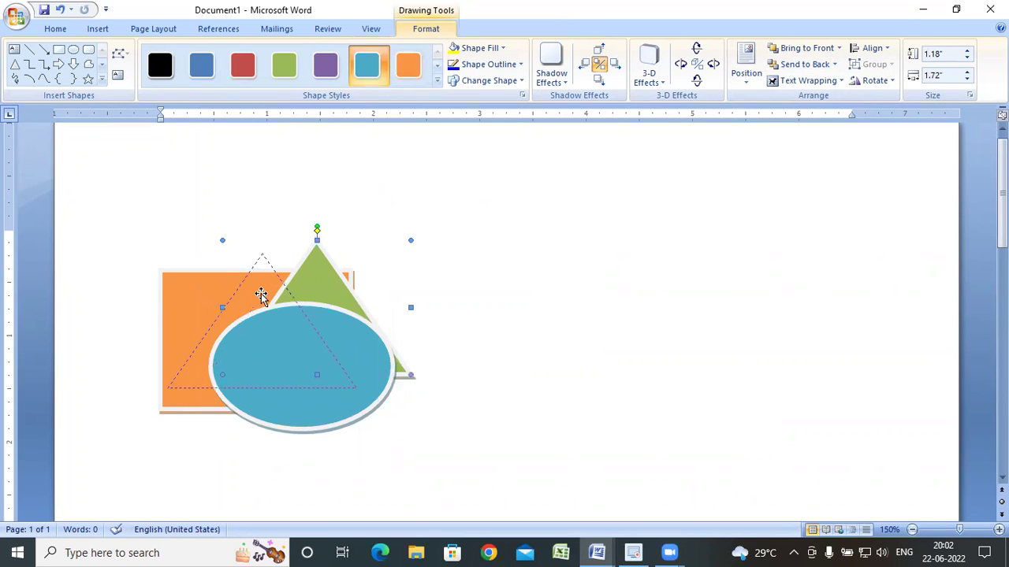
Move the blue ellipse over the rectangle and send it behind all other shapes.
click(165, 288)
click(331, 372)
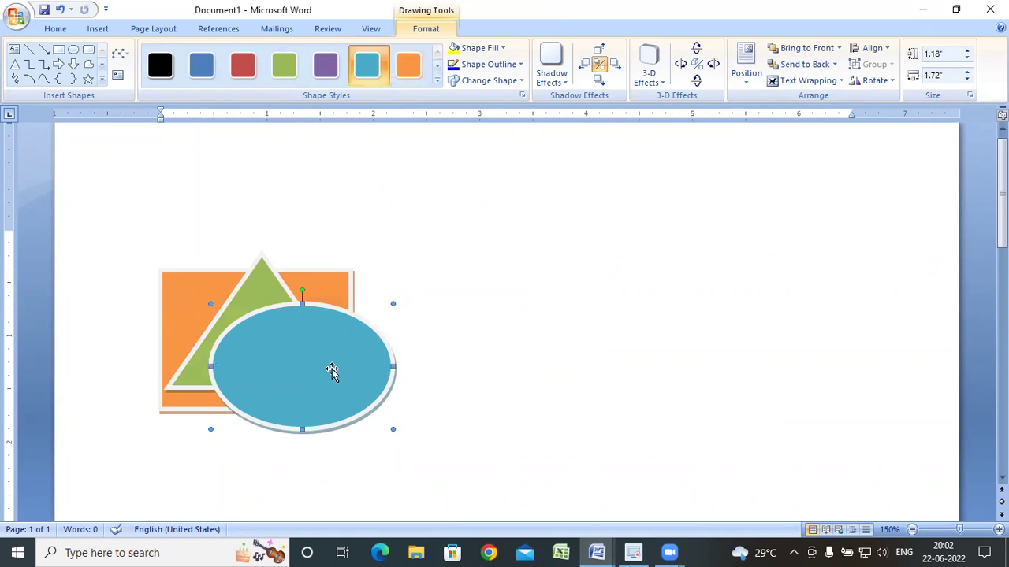
click(834, 66)
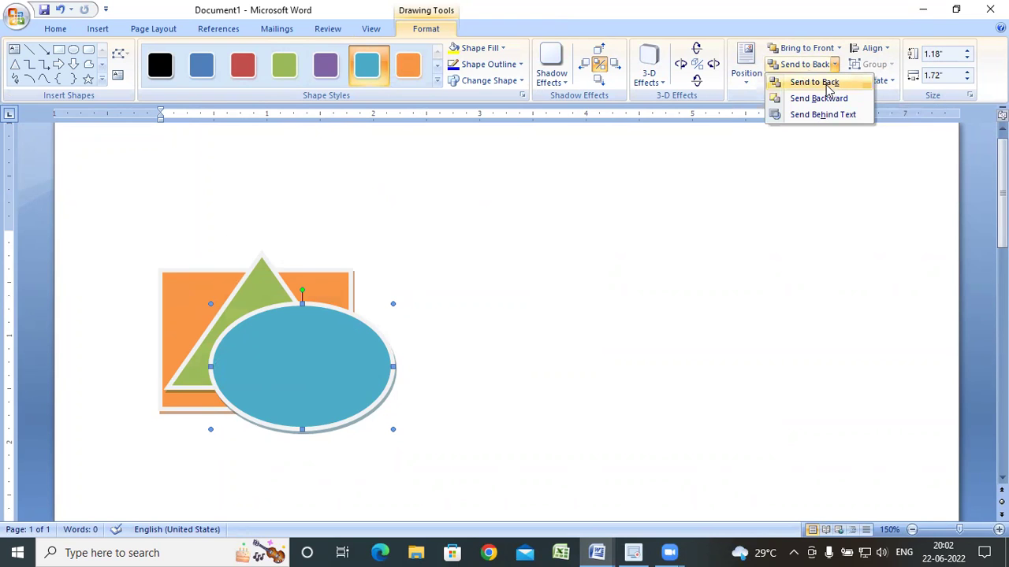
click(824, 83)
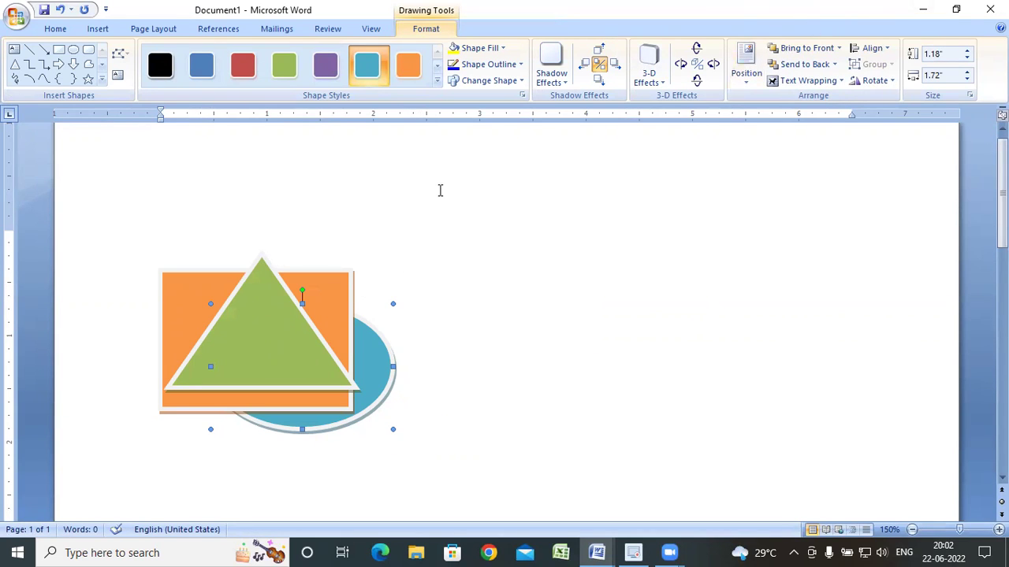
click(59, 9)
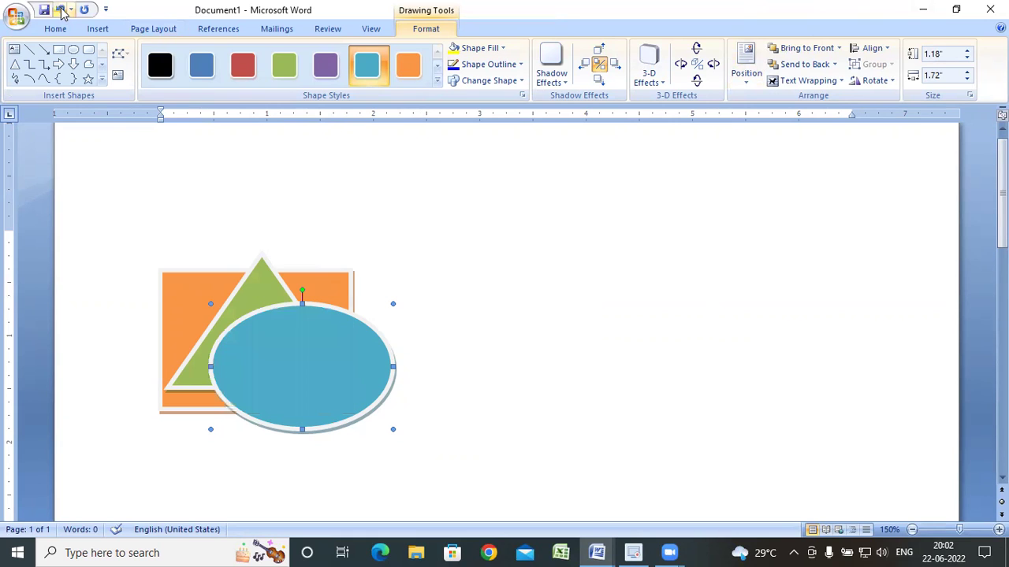
drag(315, 367, 249, 342)
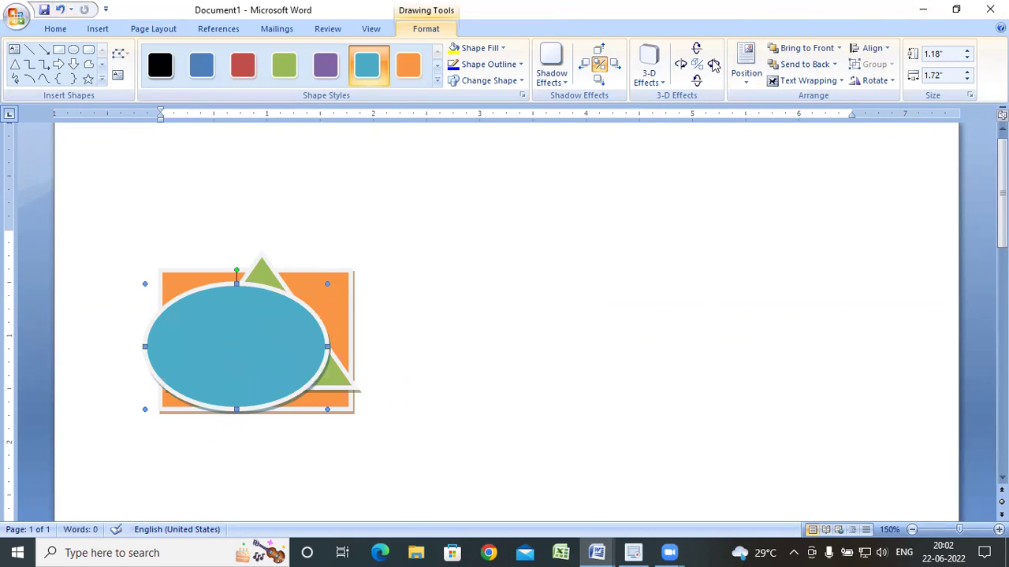
click(834, 66)
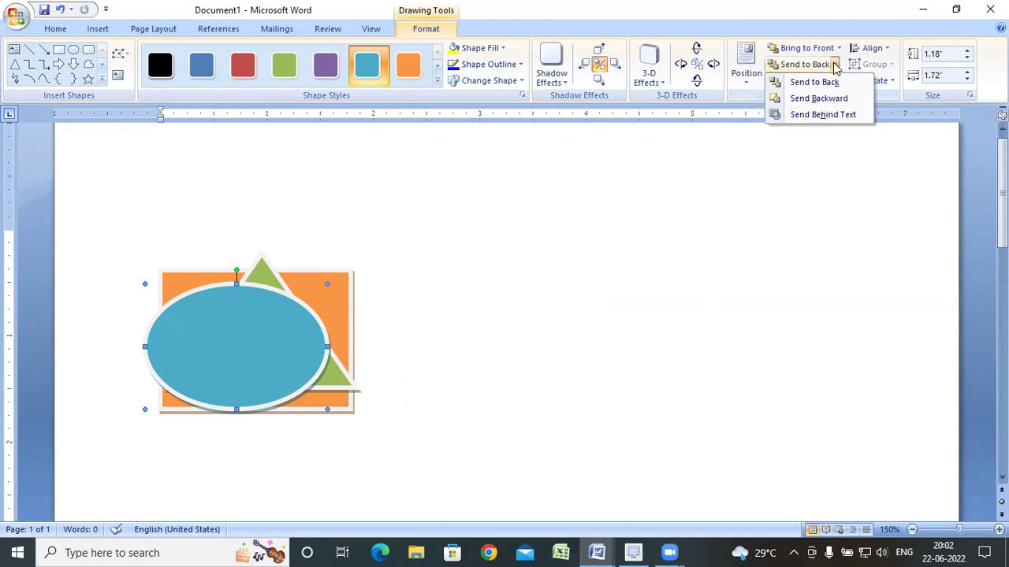
click(817, 83)
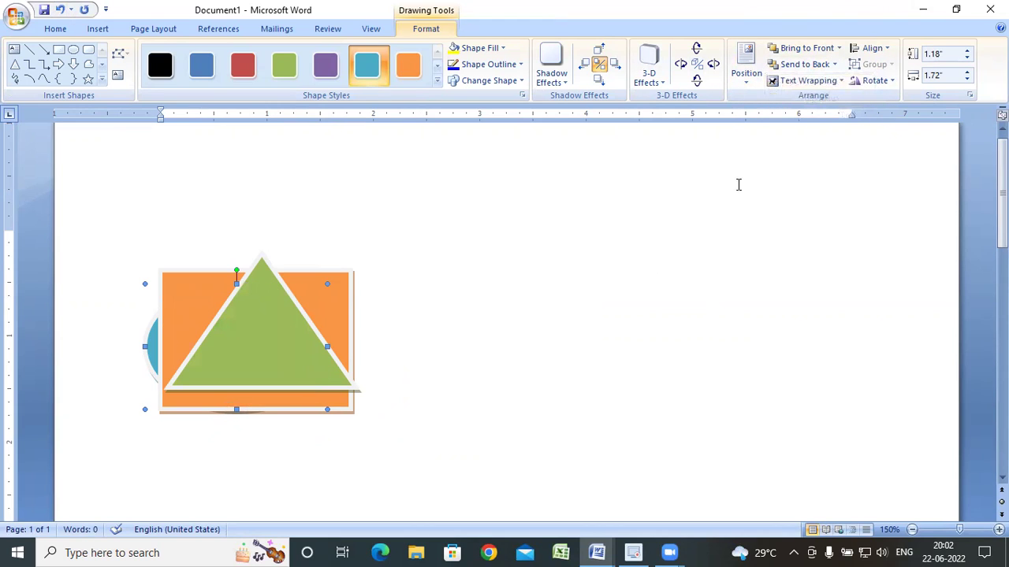
click(834, 66)
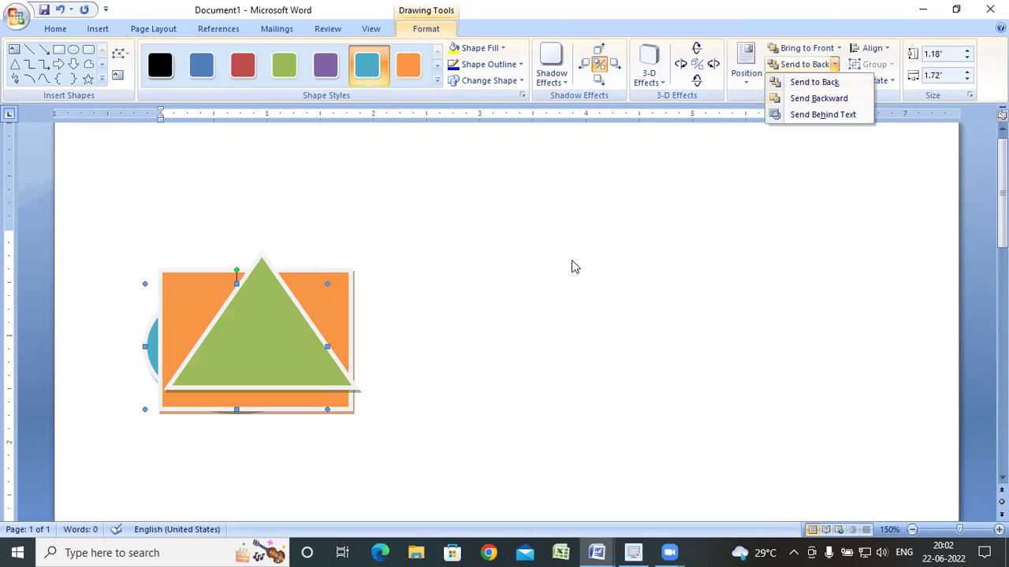
click(285, 336)
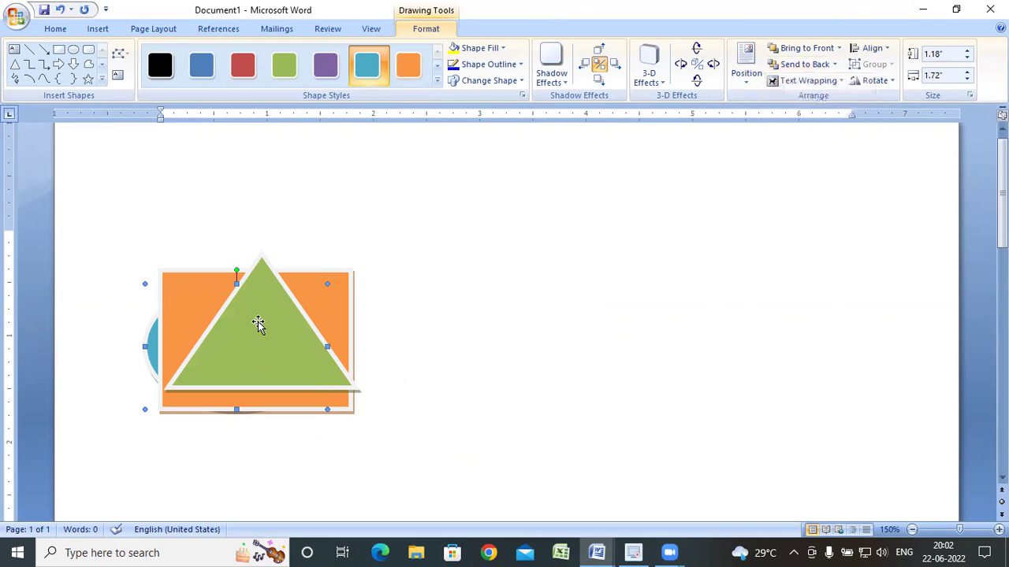
Nudge the green triangle right, send it behind the rectangle, and shift the rectangle right and down.
click(262, 325)
mouse_move(275, 312)
mouse_down()
mouse_move(323, 327)
mouse_move(291, 348)
mouse_up()
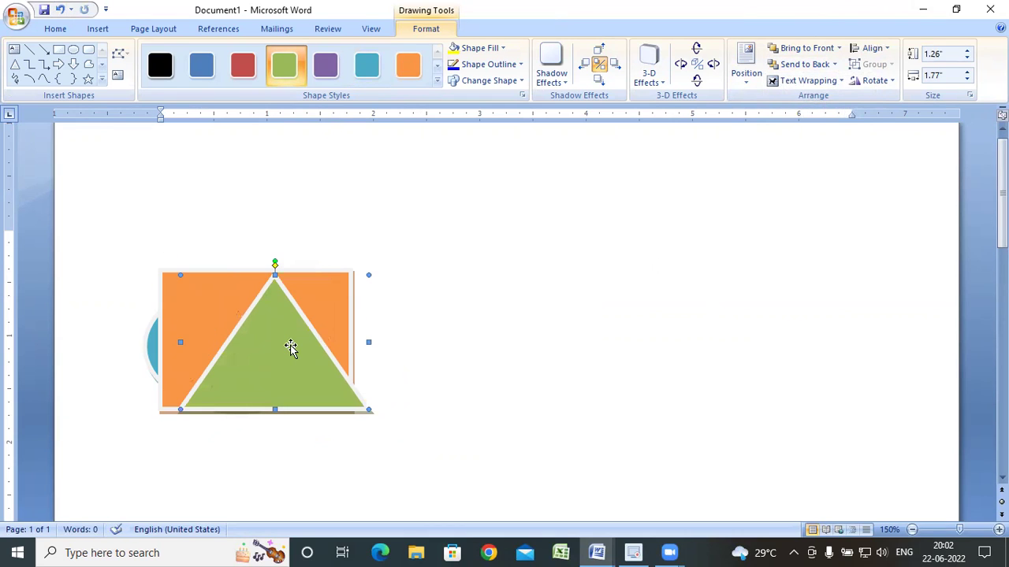
click(835, 65)
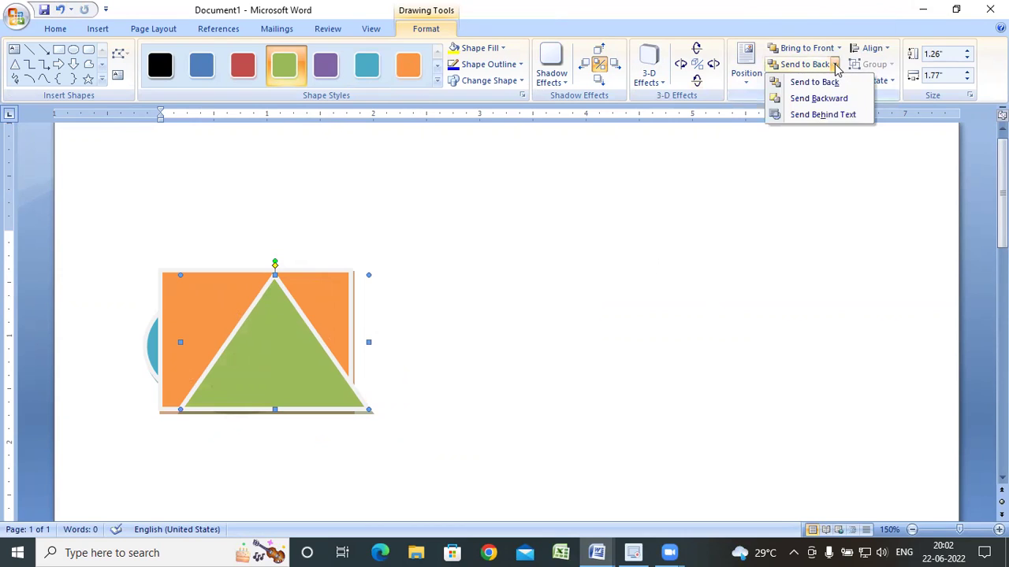
click(819, 99)
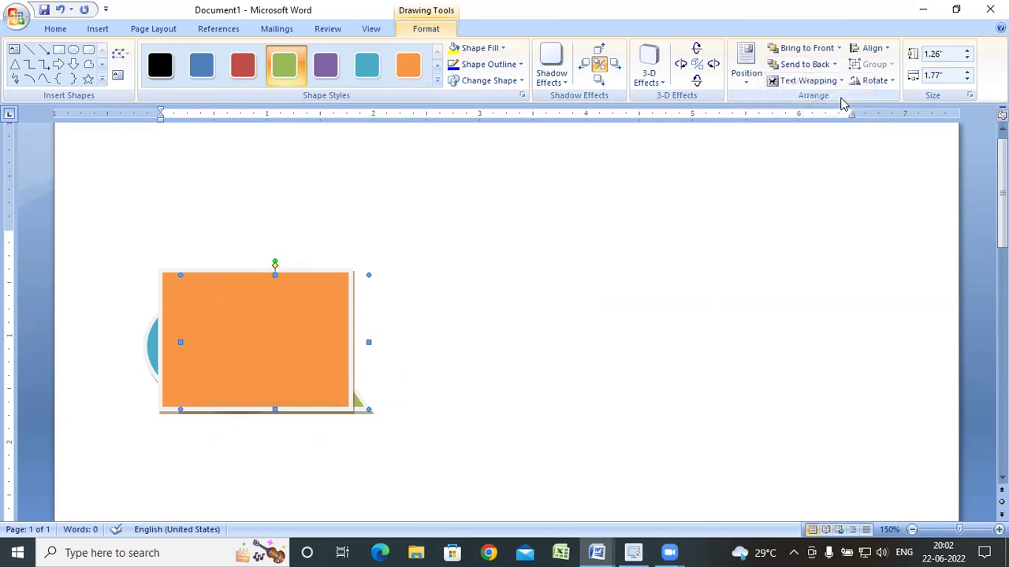
mouse_move(289, 342)
mouse_down()
mouse_move(301, 361)
mouse_move(385, 385)
mouse_up()
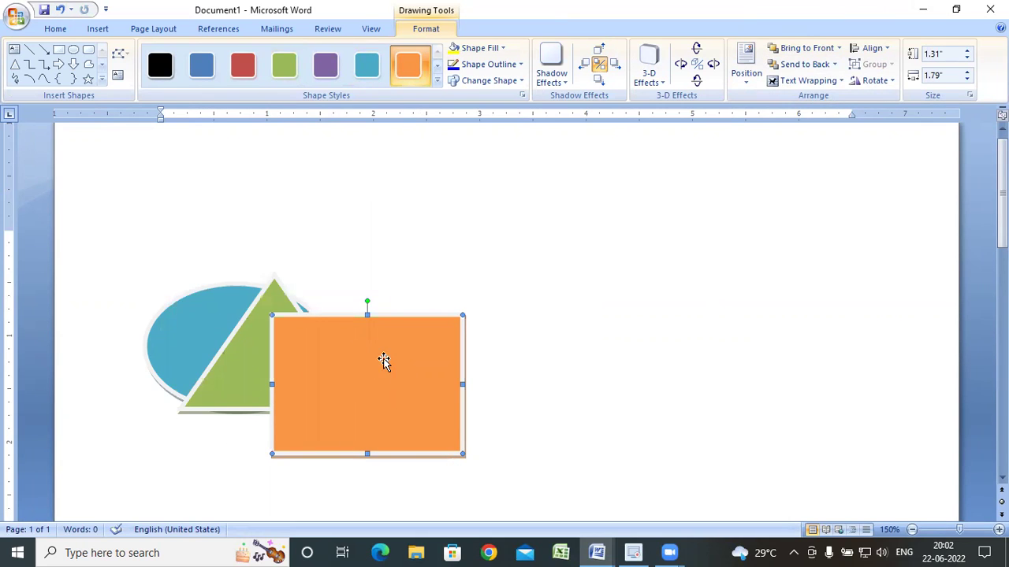
Send the orange rectangle back a layer, move it left and up, and put it behind the ellipse.
click(836, 65)
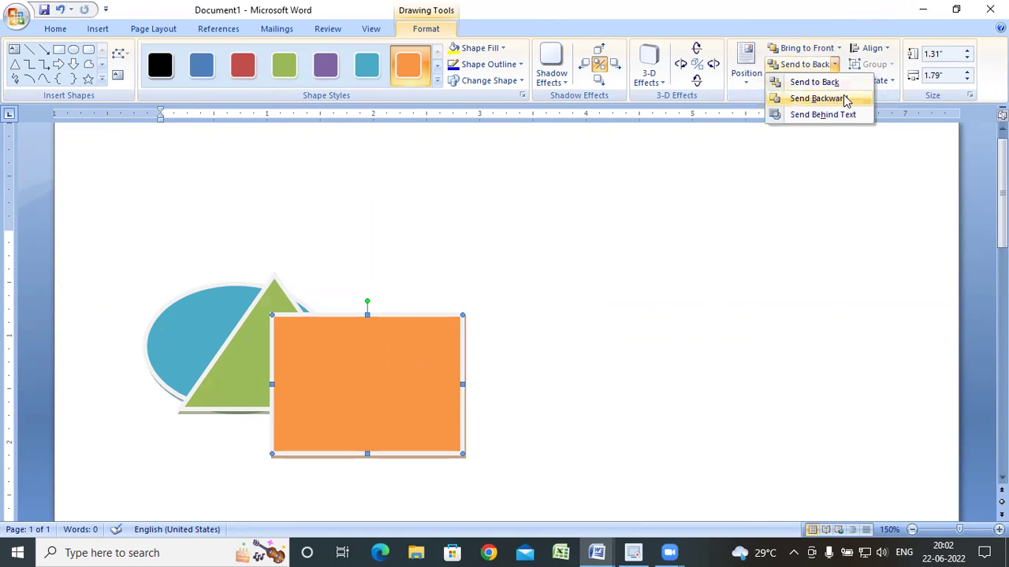
click(845, 100)
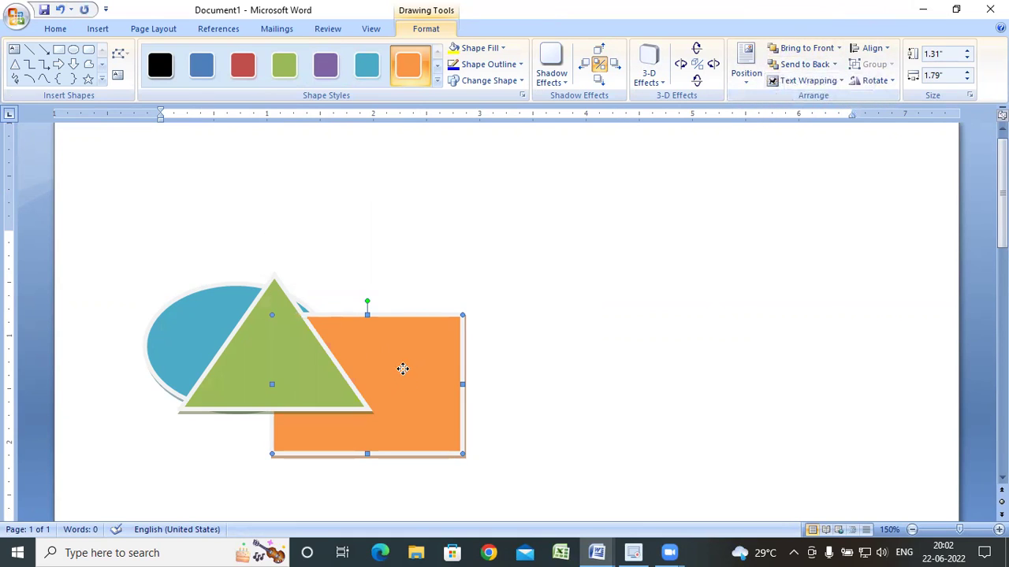
drag(403, 369, 346, 352)
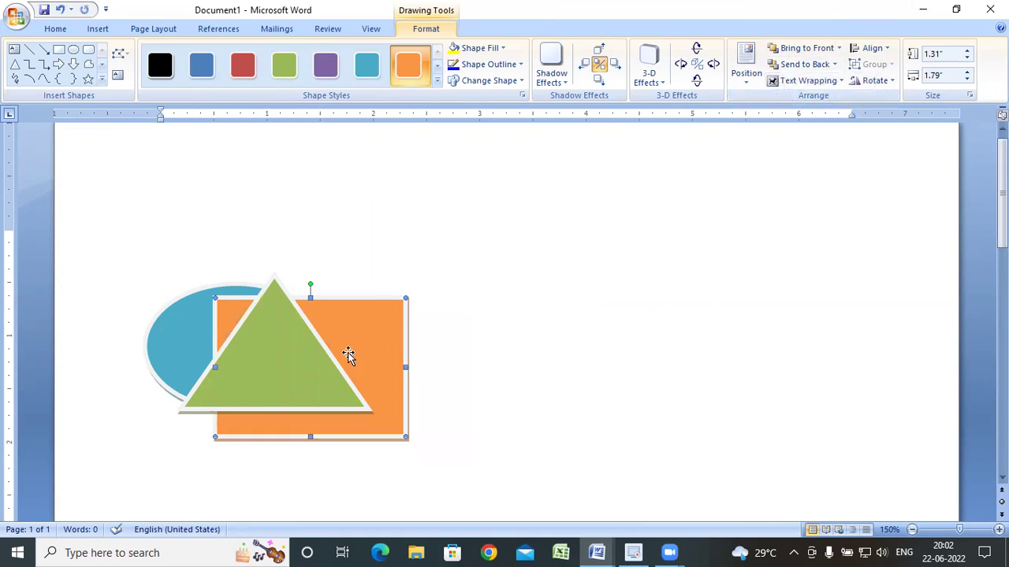
click(836, 64)
click(817, 100)
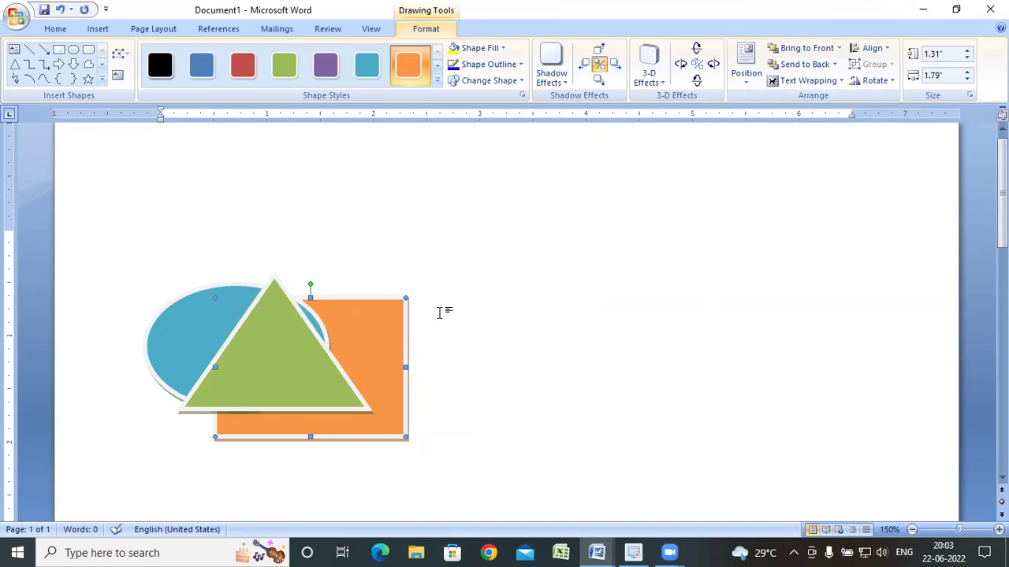
Review the Bring Forward and Send Backward options without changing the layer order.
click(838, 49)
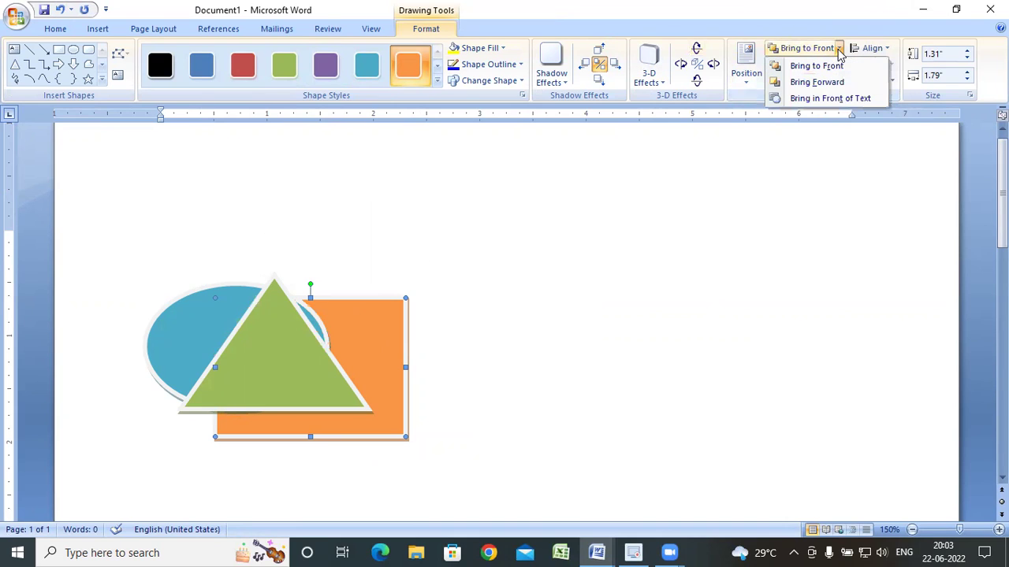
click(839, 49)
click(839, 49)
click(827, 68)
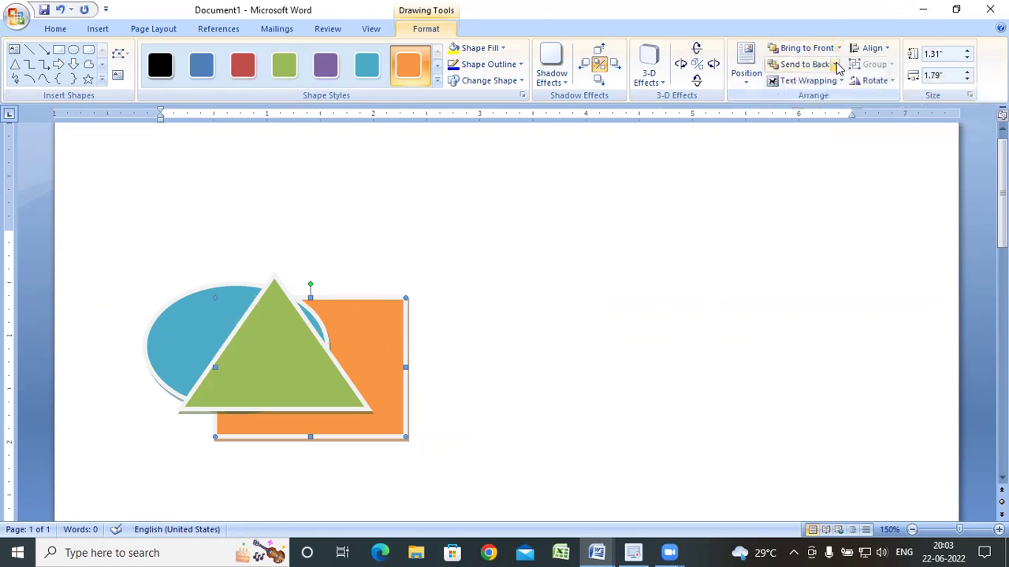
click(835, 64)
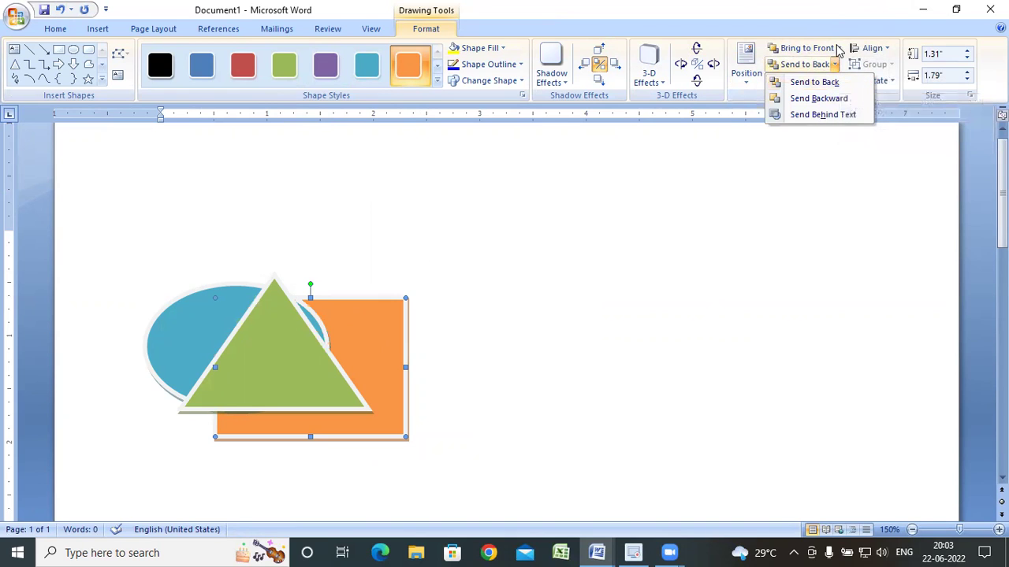
click(838, 48)
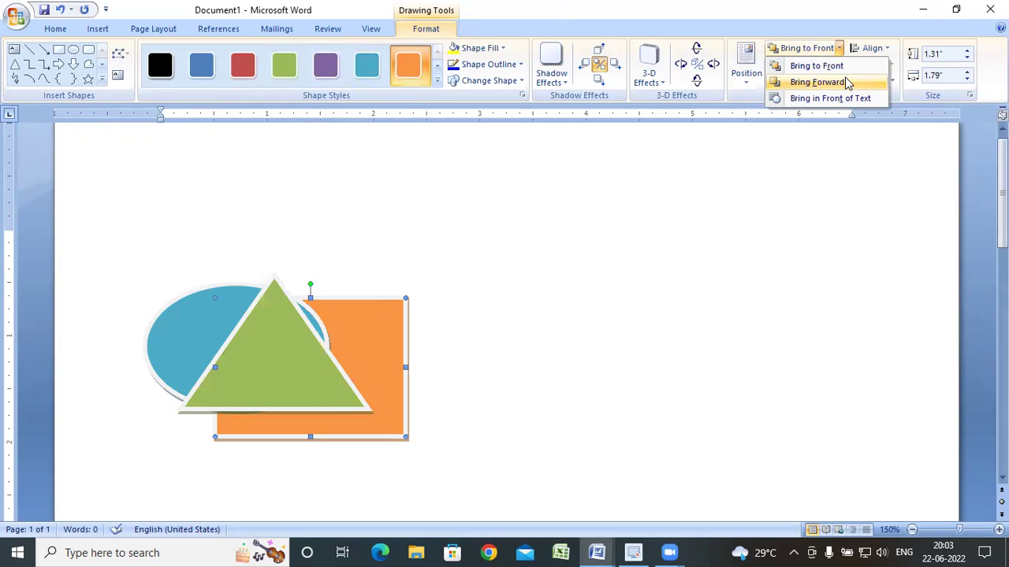
click(869, 37)
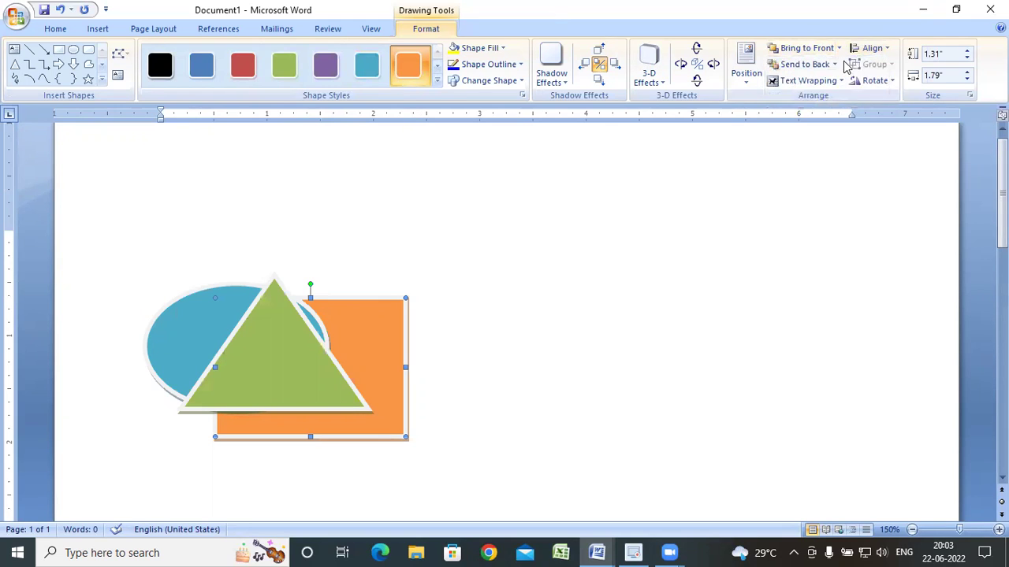
click(833, 67)
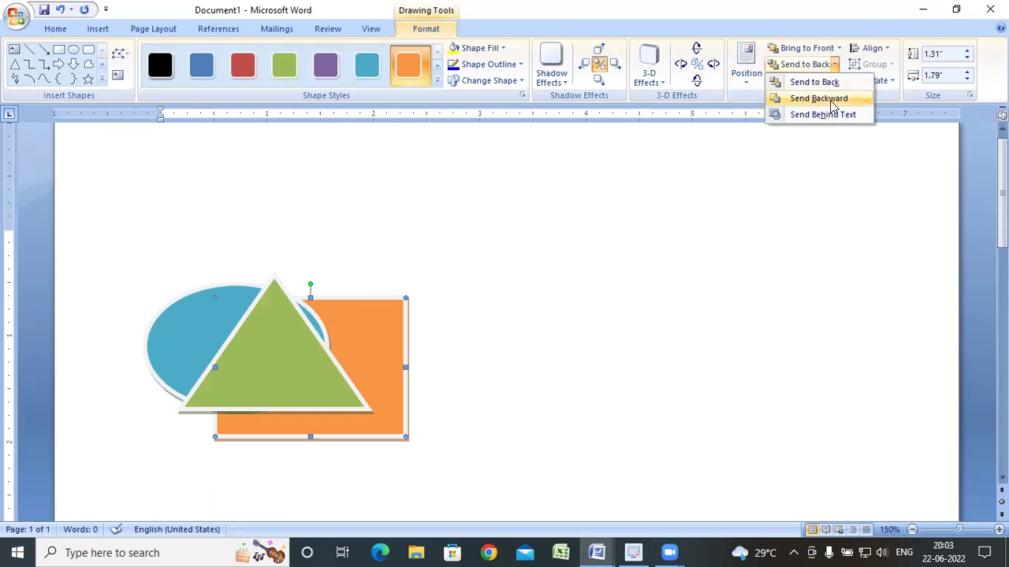
click(838, 50)
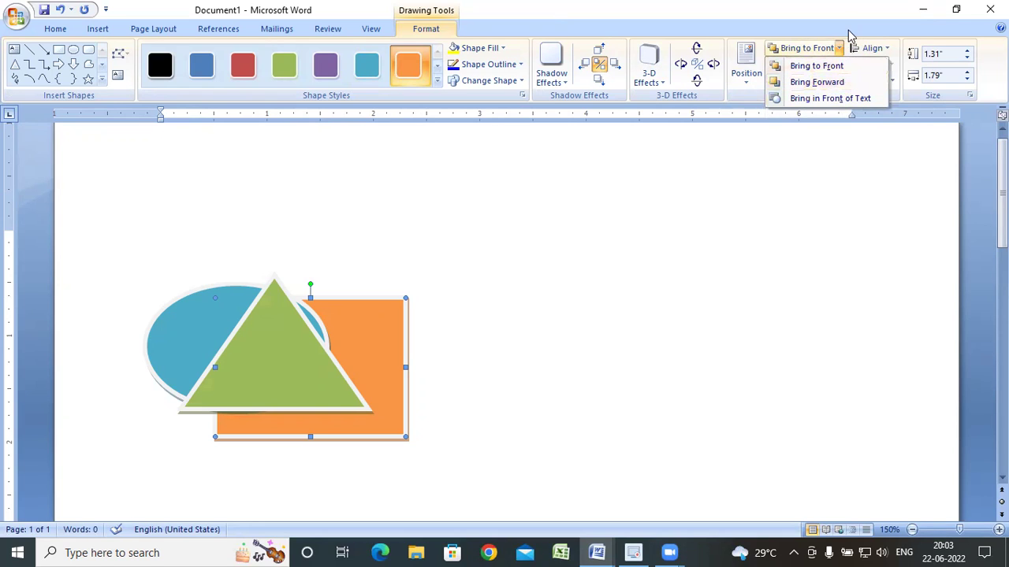
click(839, 48)
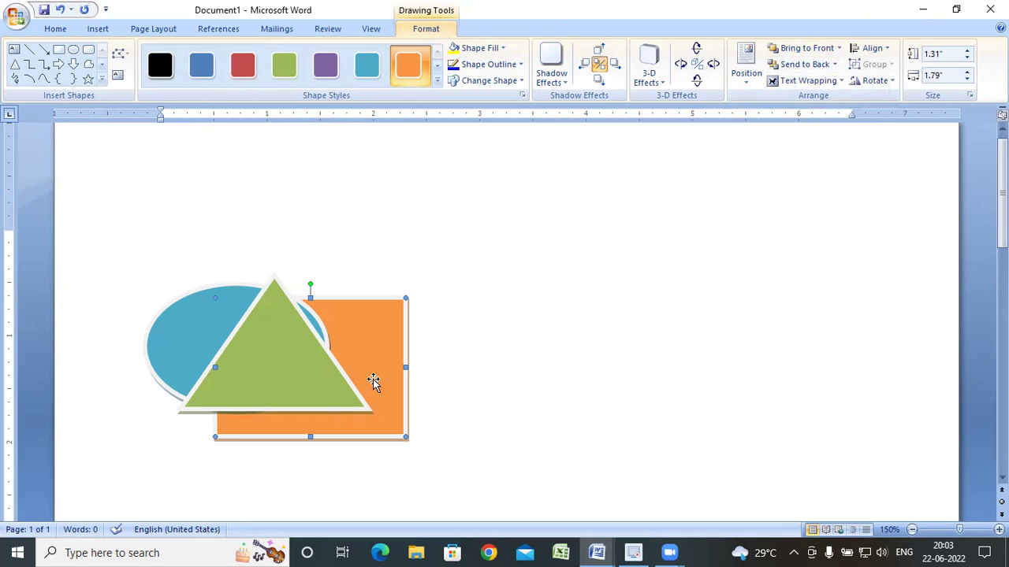
click(479, 51)
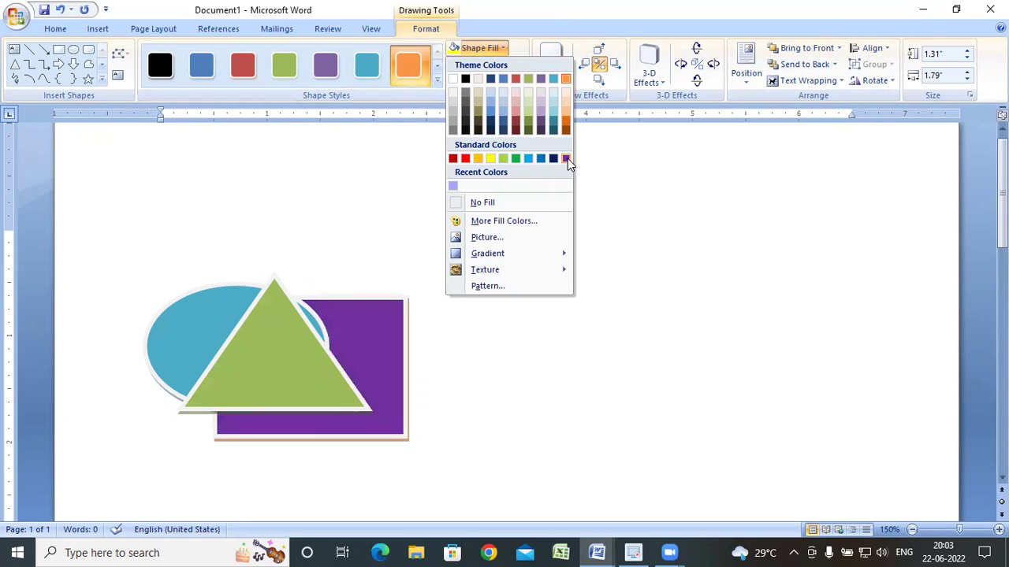
Delete the orange rectangle and green triangle, then enlarge the ellipse toward the lower right.
click(224, 361)
key(Delete)
click(207, 365)
key(Delete)
click(227, 349)
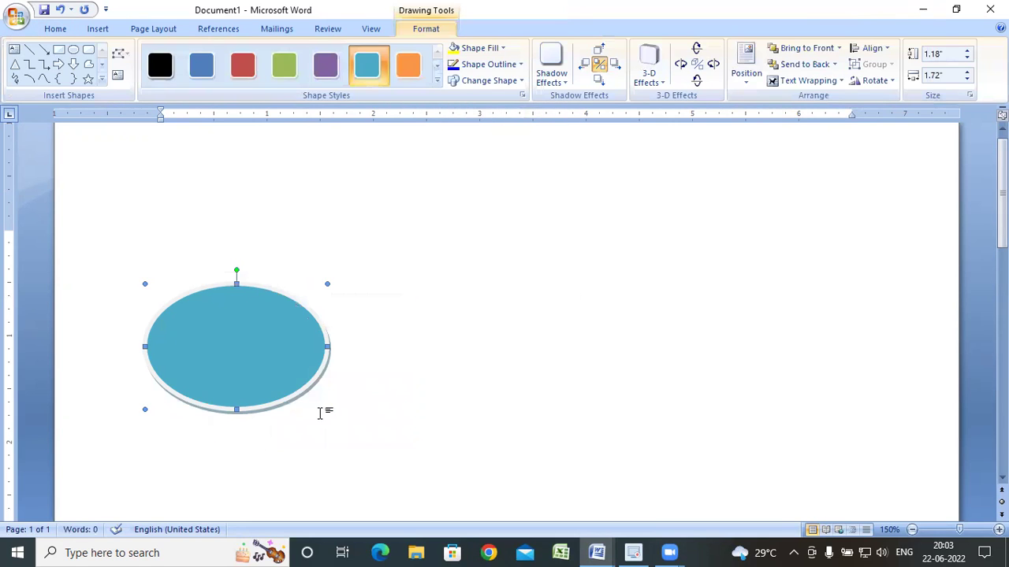
drag(327, 410, 514, 469)
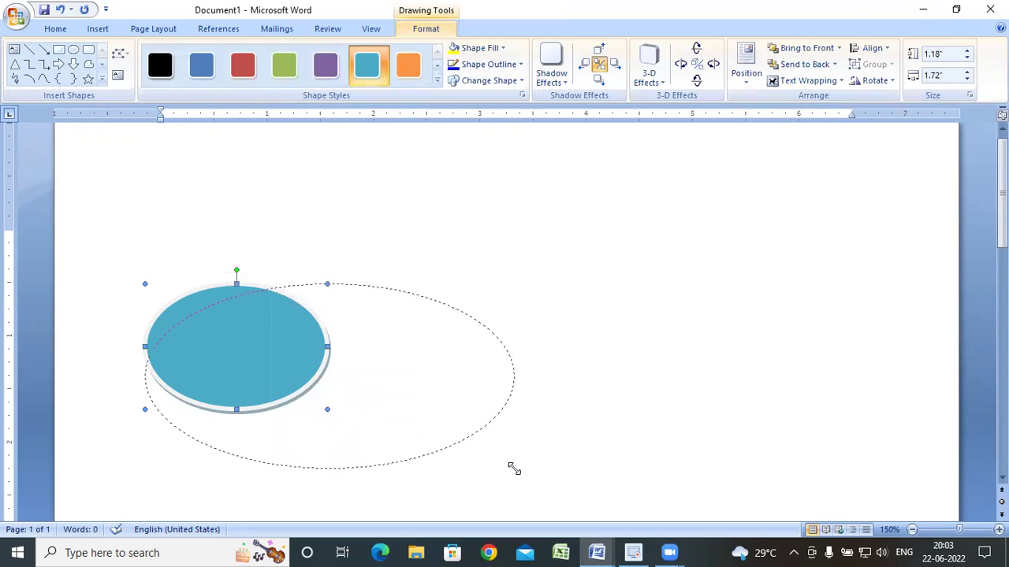
Fill the ellipse with the green-field landscape picture and move it higher on the page.
click(477, 48)
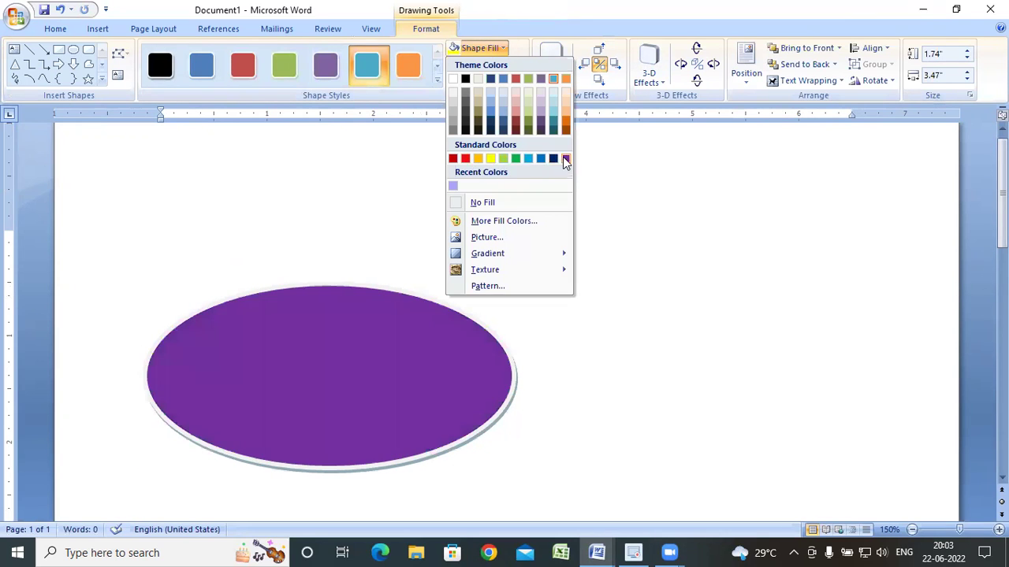
click(533, 238)
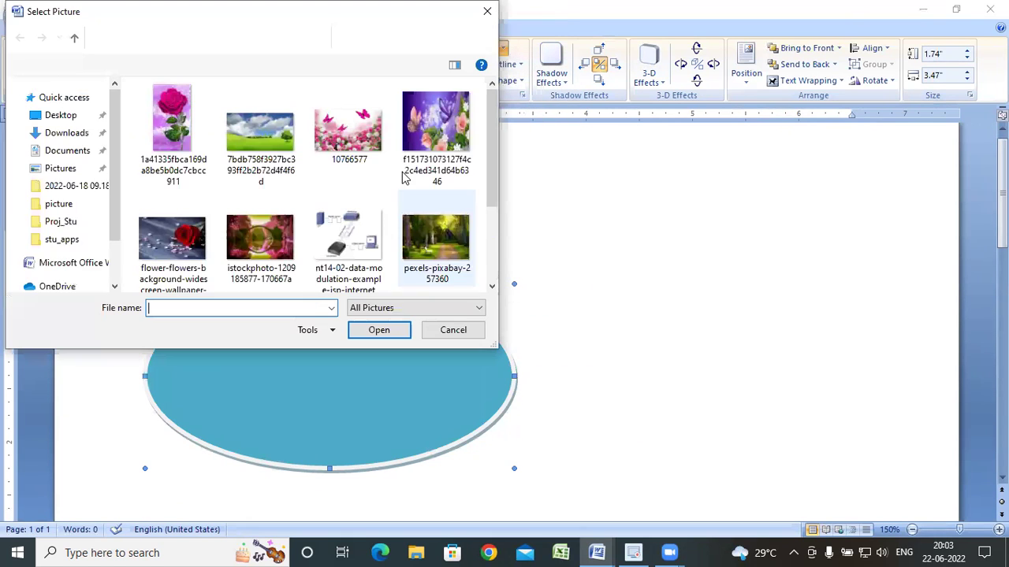
click(260, 132)
click(376, 332)
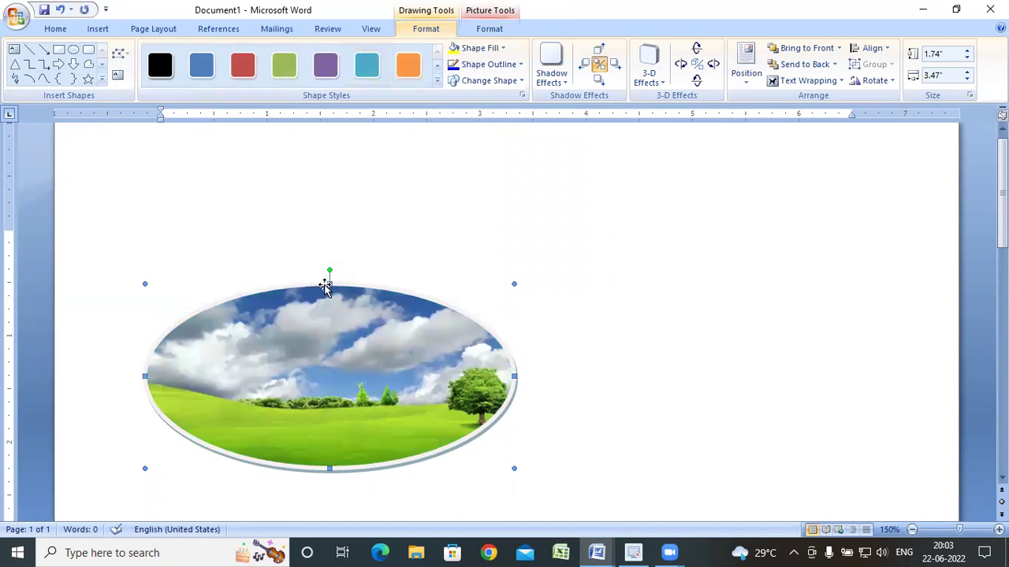
drag(332, 261, 338, 195)
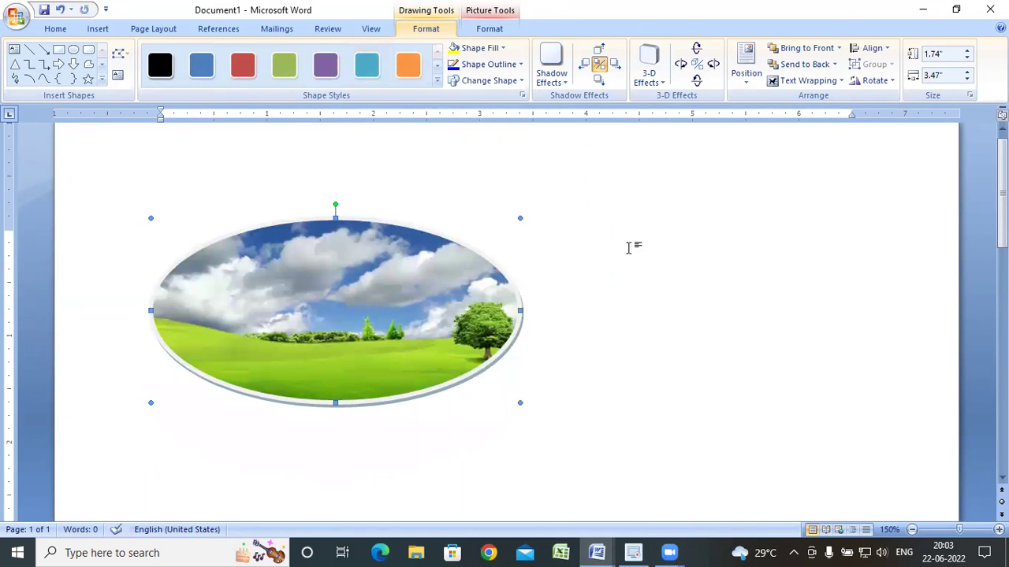
click(484, 49)
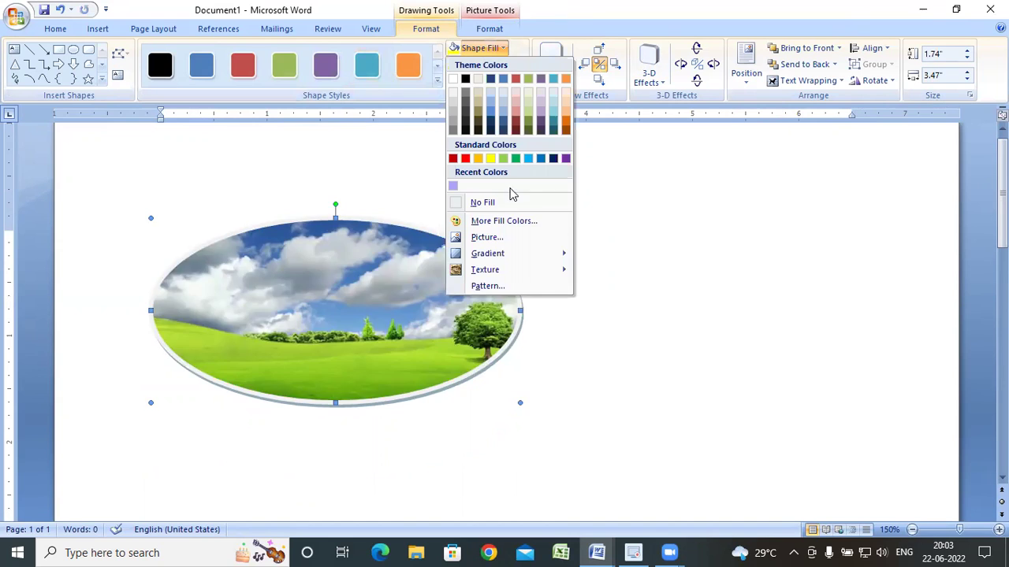
Preview gradient fills for the oval without applying one.
mouse_move(535, 262)
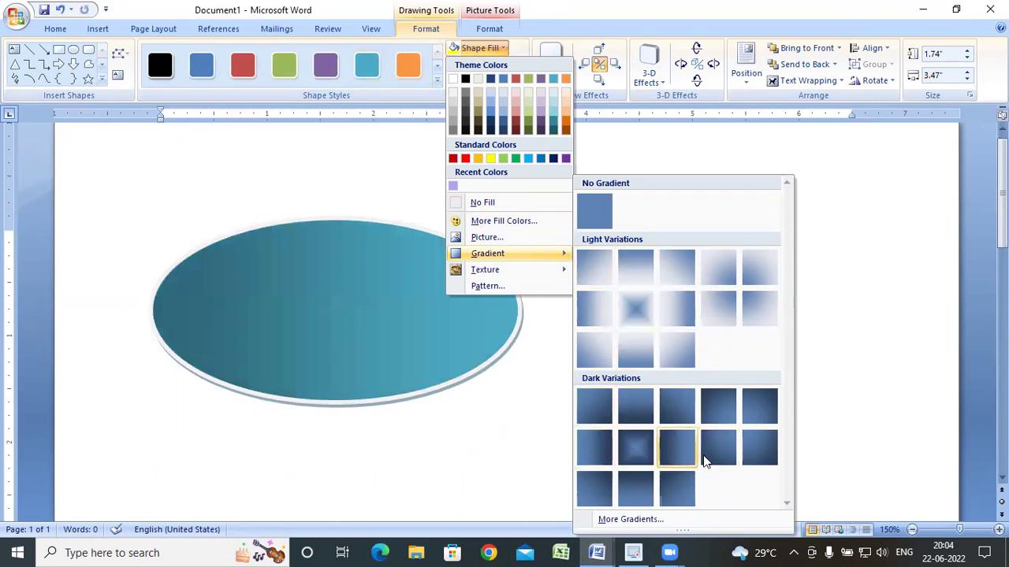
key(Escape)
scroll(488, 236, down, 3)
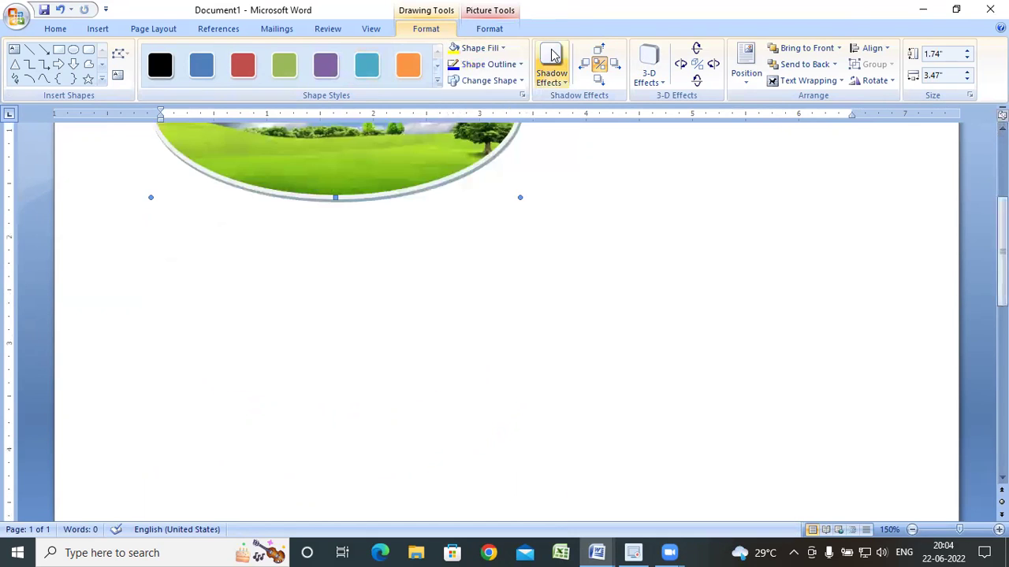
Apply a Two colors gradient with blue as Color 1 and yellow as Color 2.
click(482, 48)
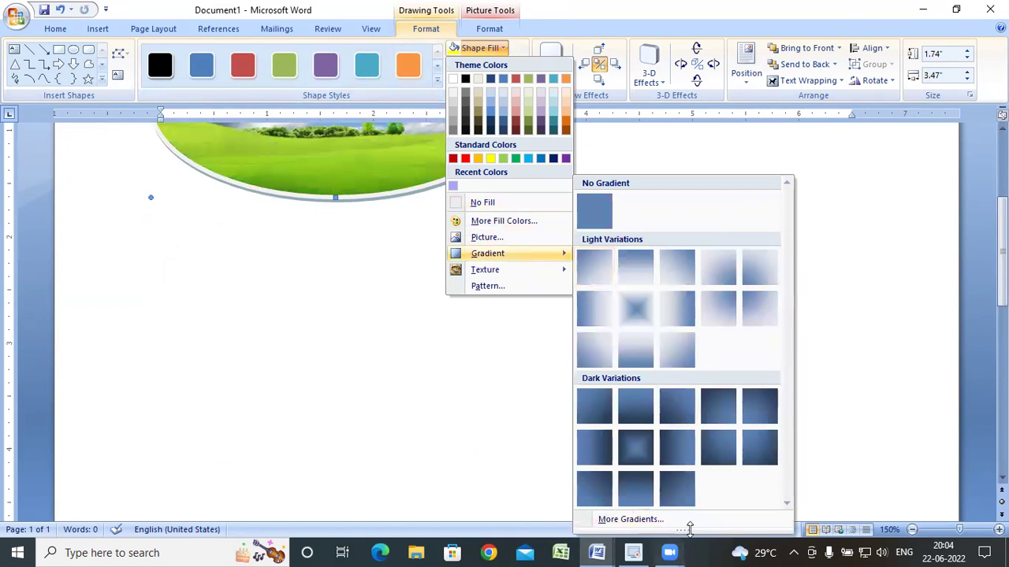
click(681, 520)
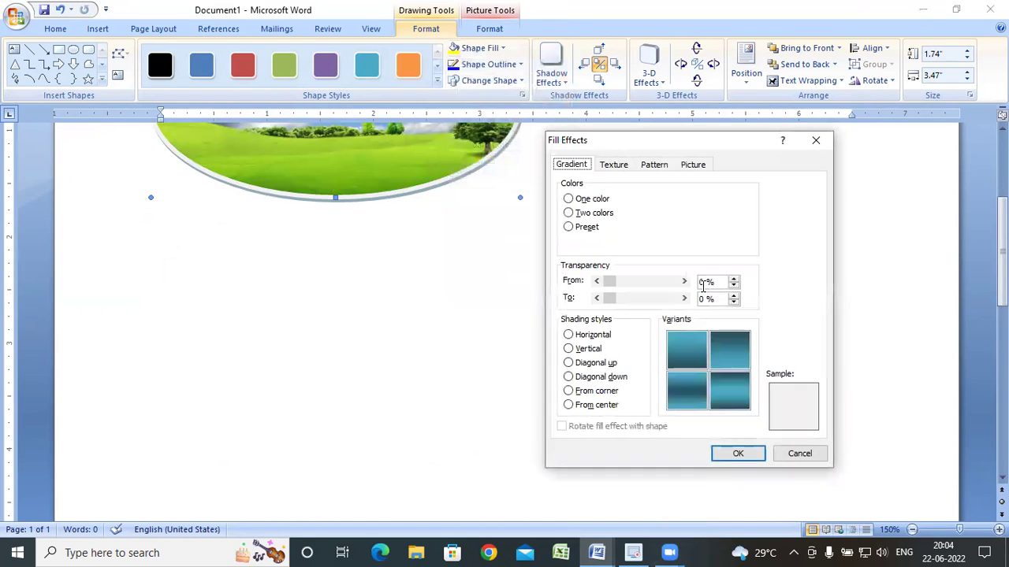
click(569, 200)
click(732, 212)
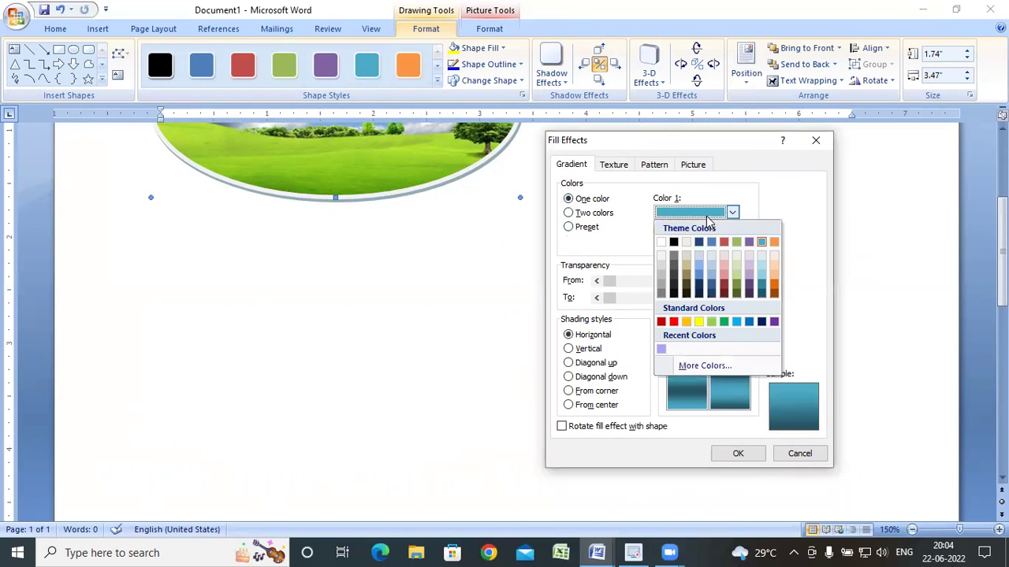
click(732, 212)
click(698, 245)
click(568, 213)
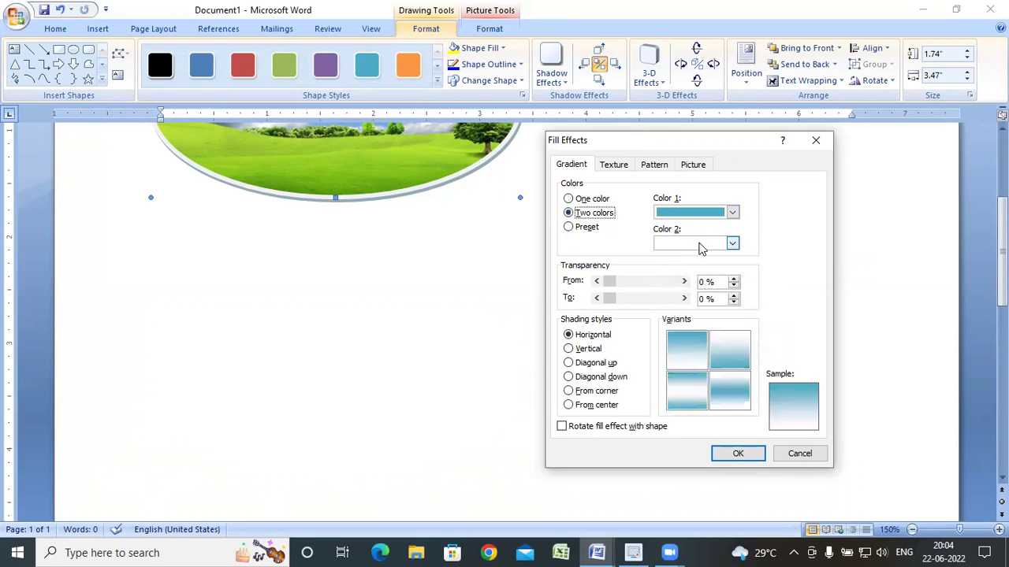
click(732, 243)
click(699, 352)
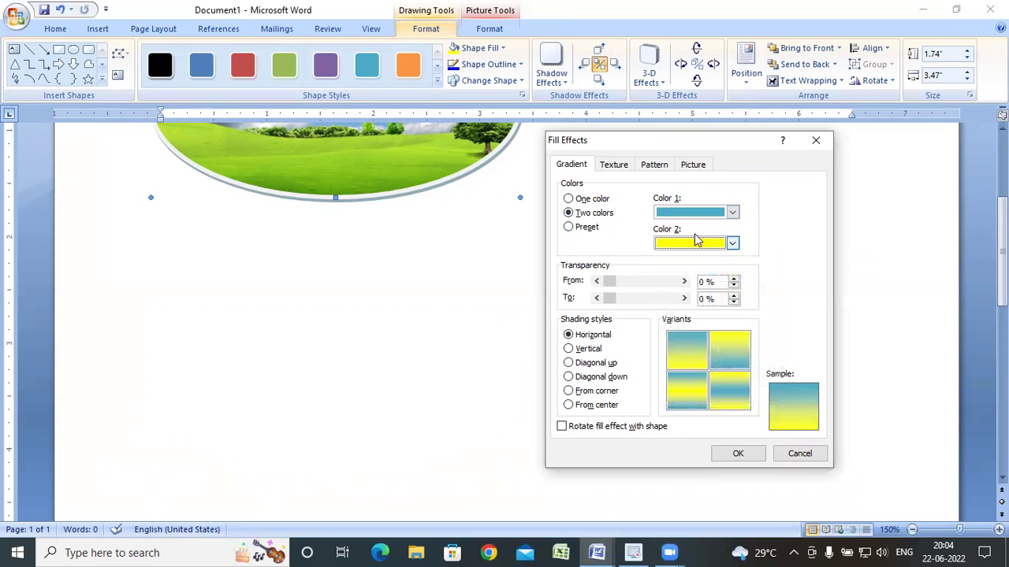
click(697, 212)
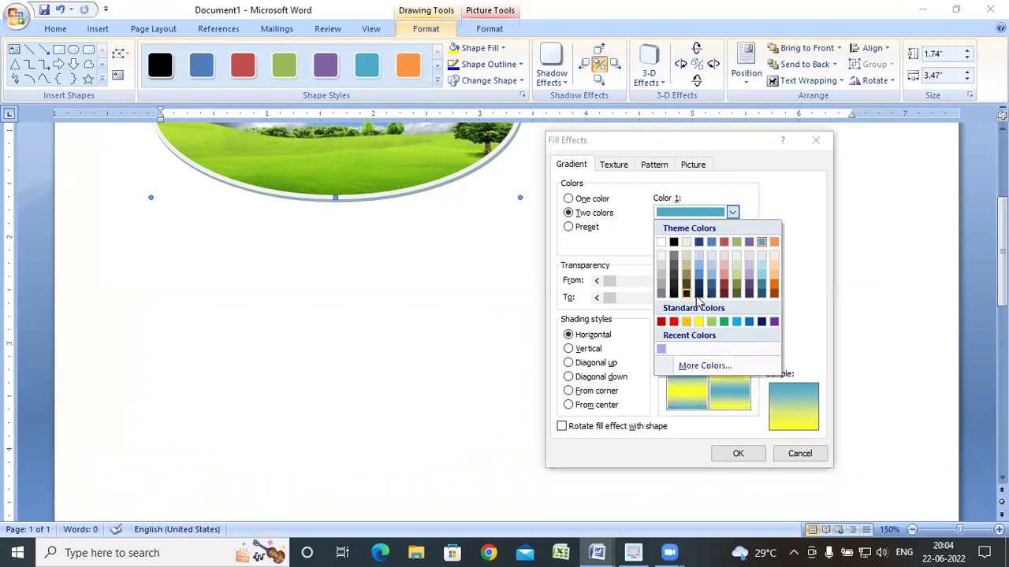
click(745, 322)
click(735, 455)
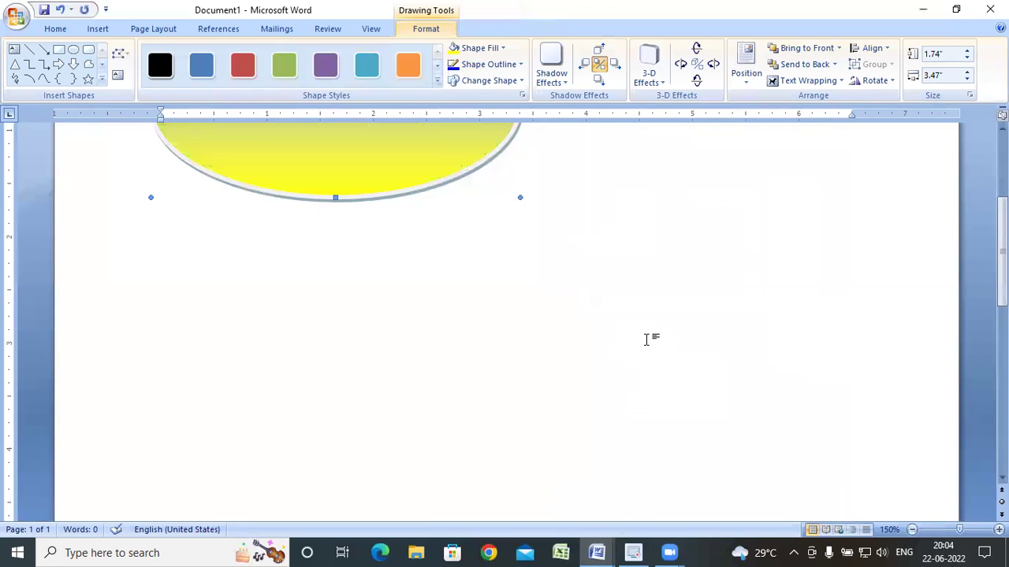
Try the Nightfall, Late Sunset, Daybreak and Horizon presets, then choose the Desert preset gradient.
click(490, 47)
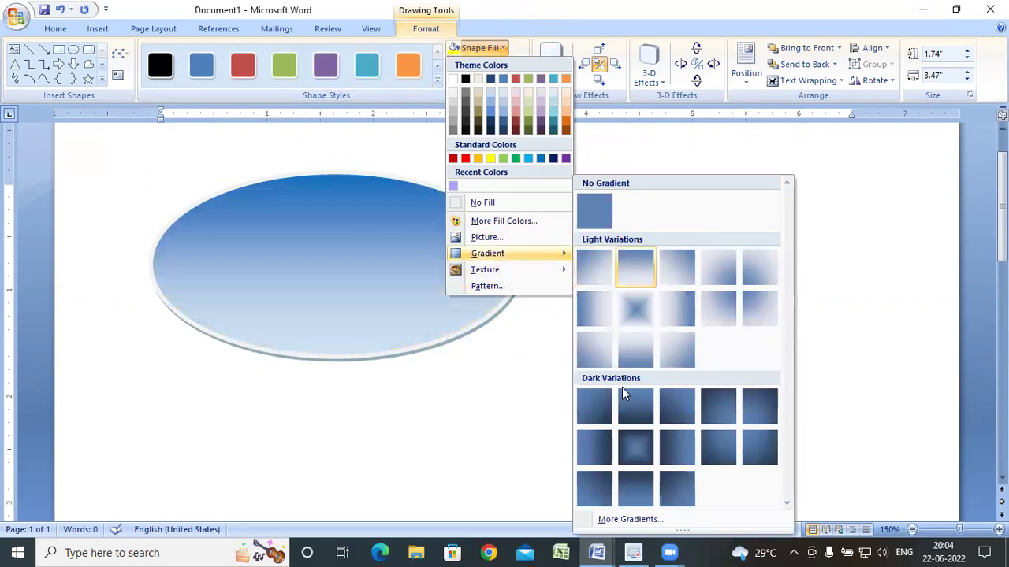
click(626, 520)
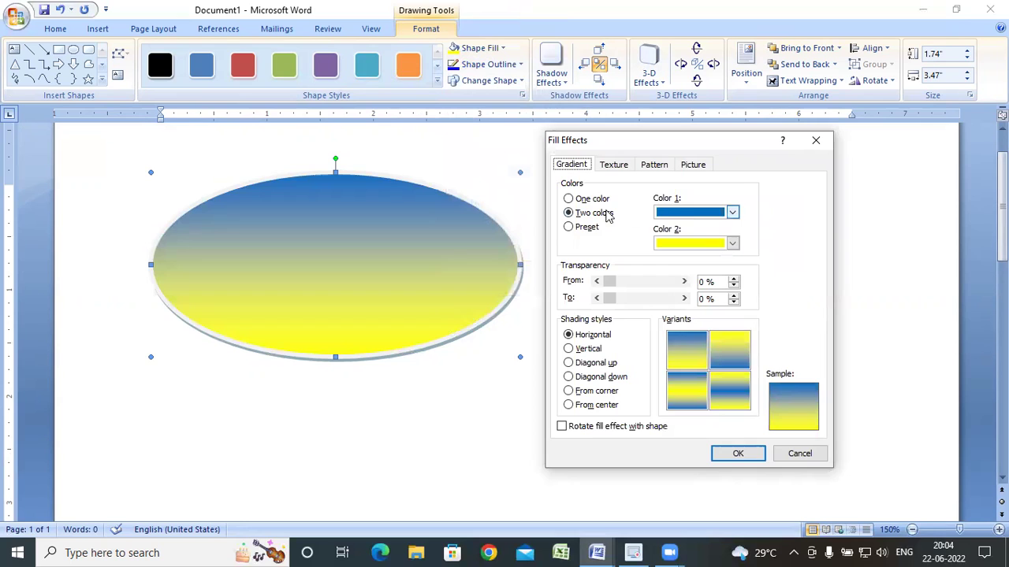
click(596, 230)
click(735, 213)
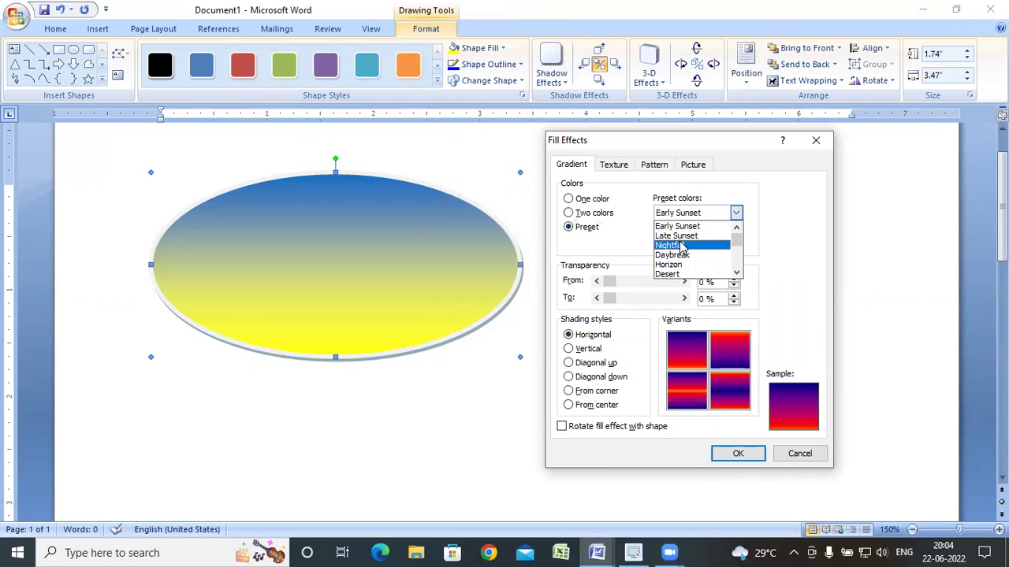
click(678, 237)
click(693, 217)
click(676, 229)
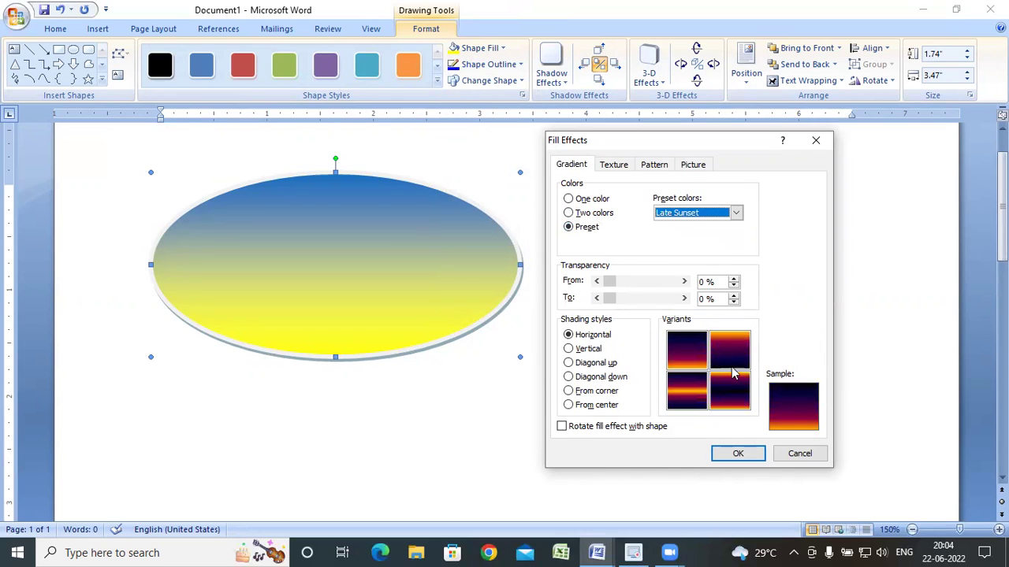
click(687, 218)
click(697, 245)
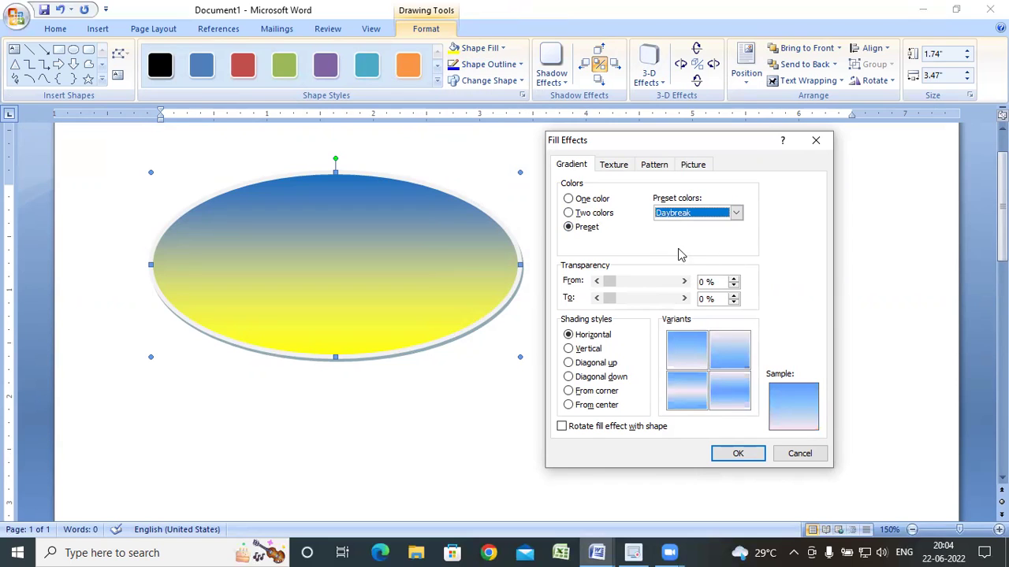
click(681, 215)
click(695, 266)
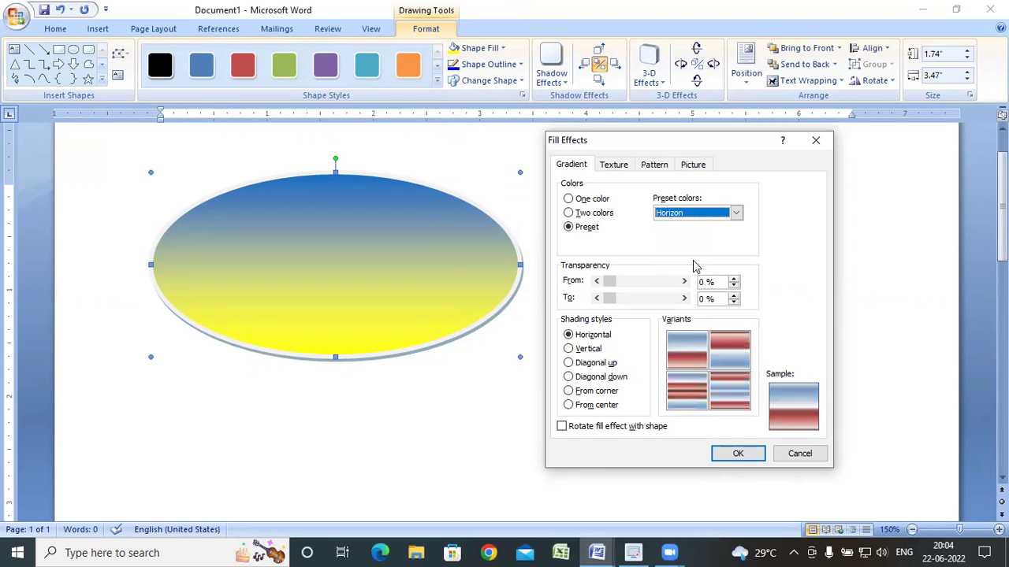
click(686, 220)
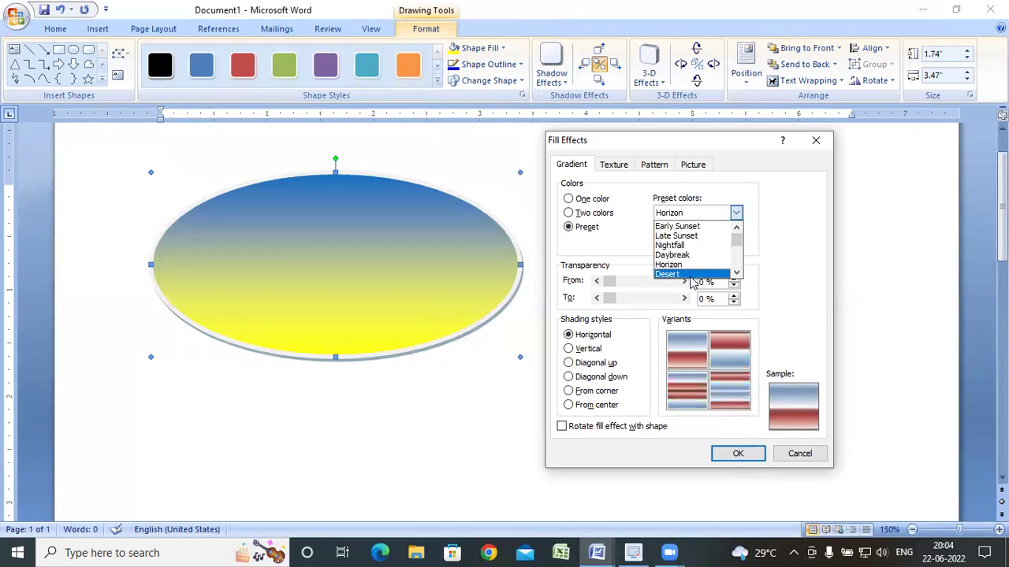
click(690, 279)
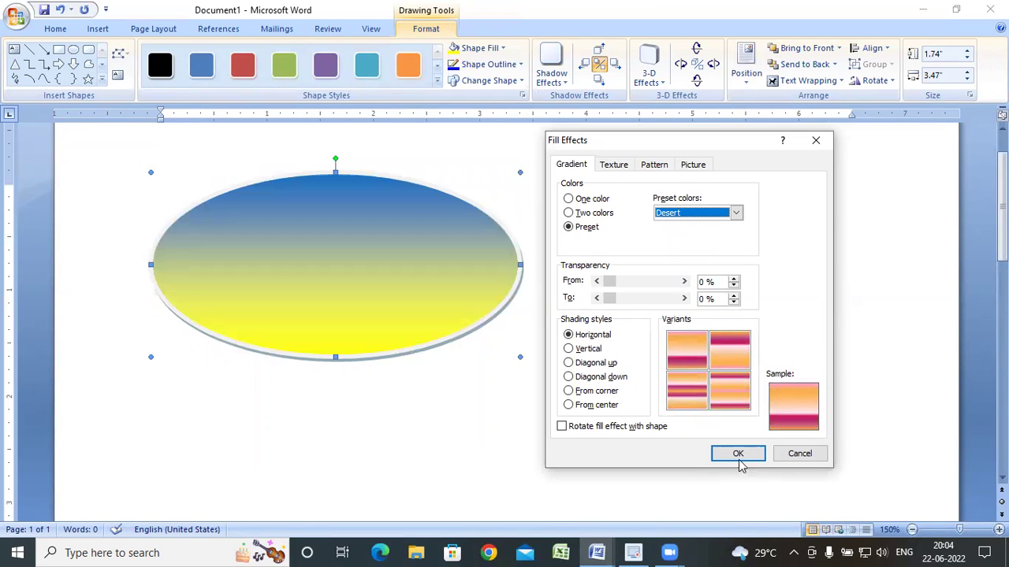
click(738, 457)
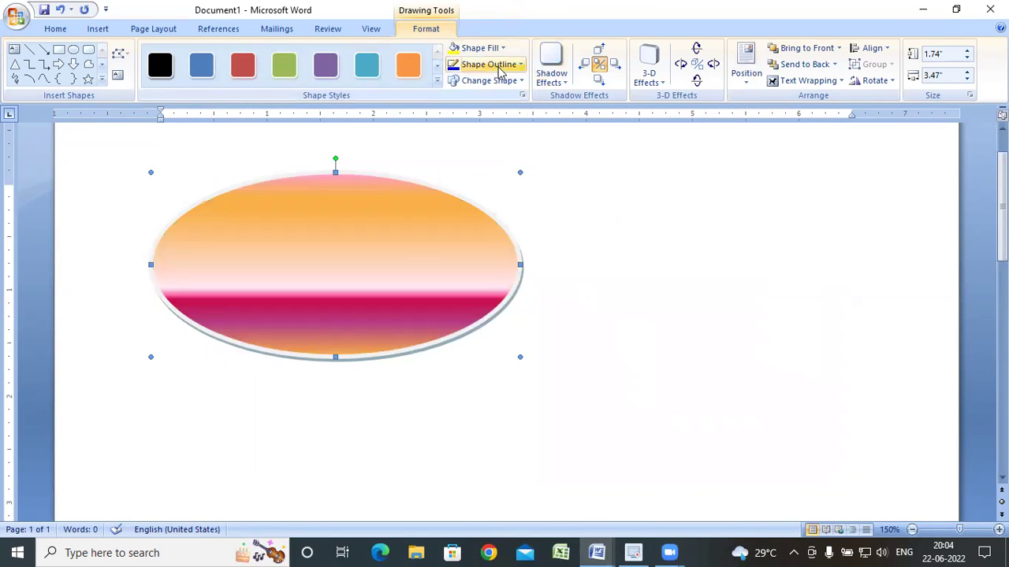
Set the oval's gradient transparency from 52% to 27%.
click(502, 48)
mouse_move(546, 260)
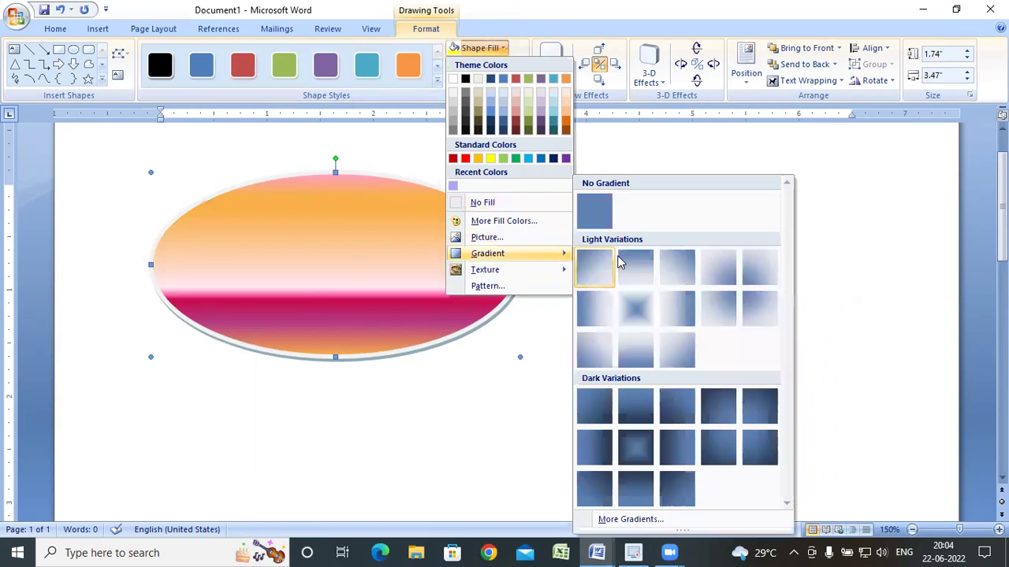
click(687, 520)
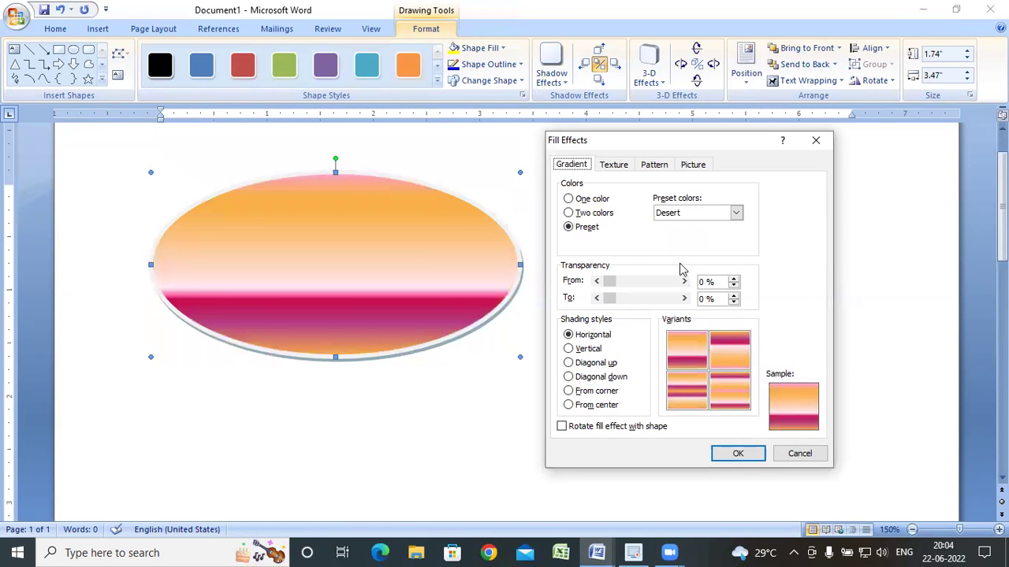
mouse_move(610, 281)
mouse_down()
mouse_move(646, 280)
mouse_move(616, 298)
mouse_move(644, 290)
mouse_up()
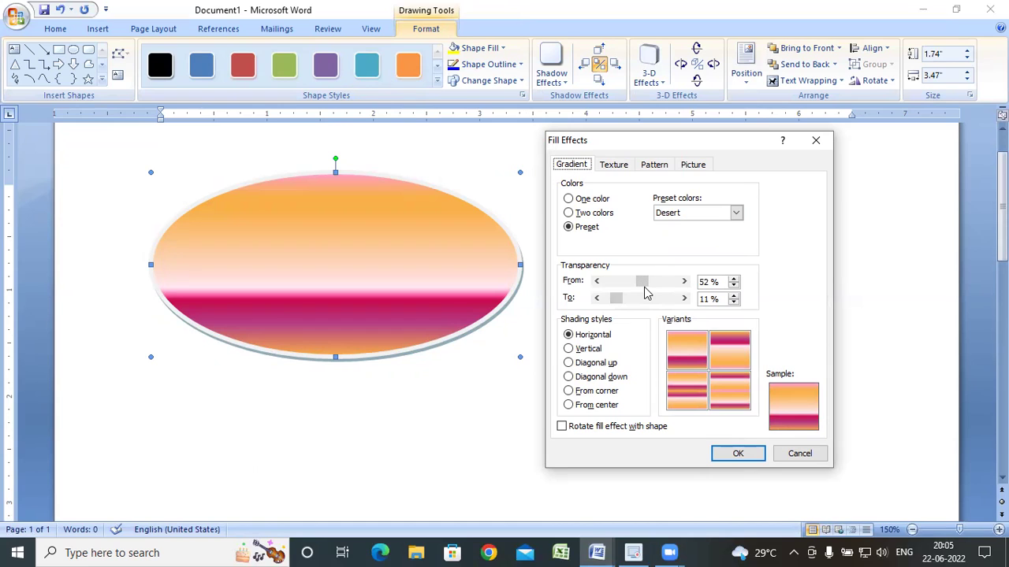
drag(616, 298, 635, 305)
Choose the Nightfall preset with Diagonal up shading and a diagonal variant, and apply it.
click(569, 364)
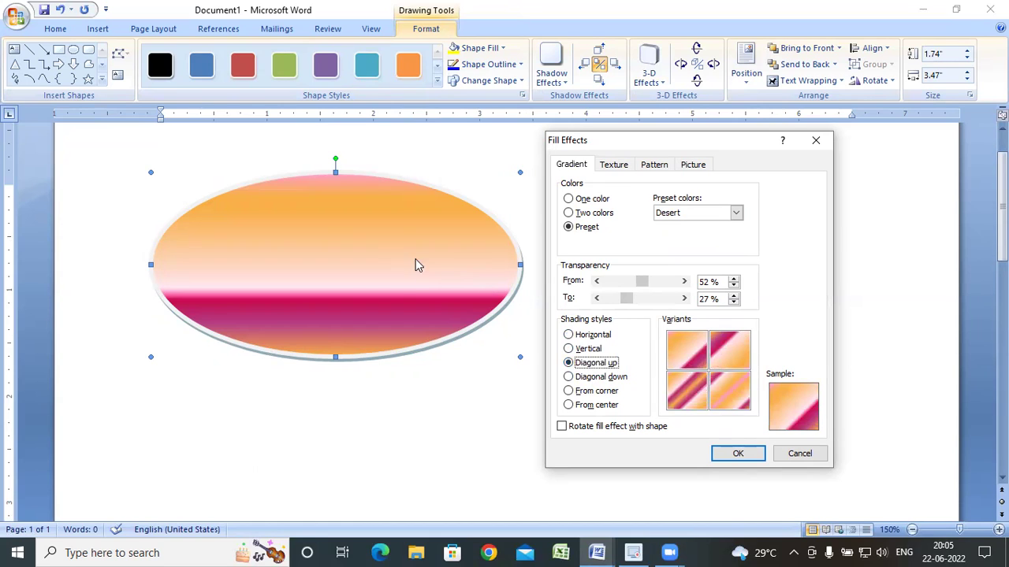
click(569, 348)
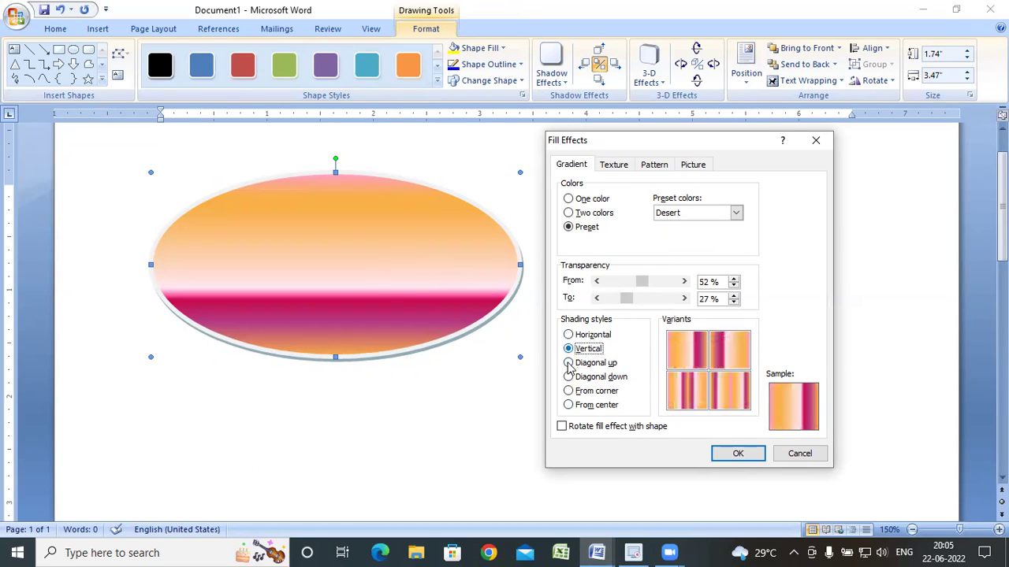
click(568, 377)
click(735, 213)
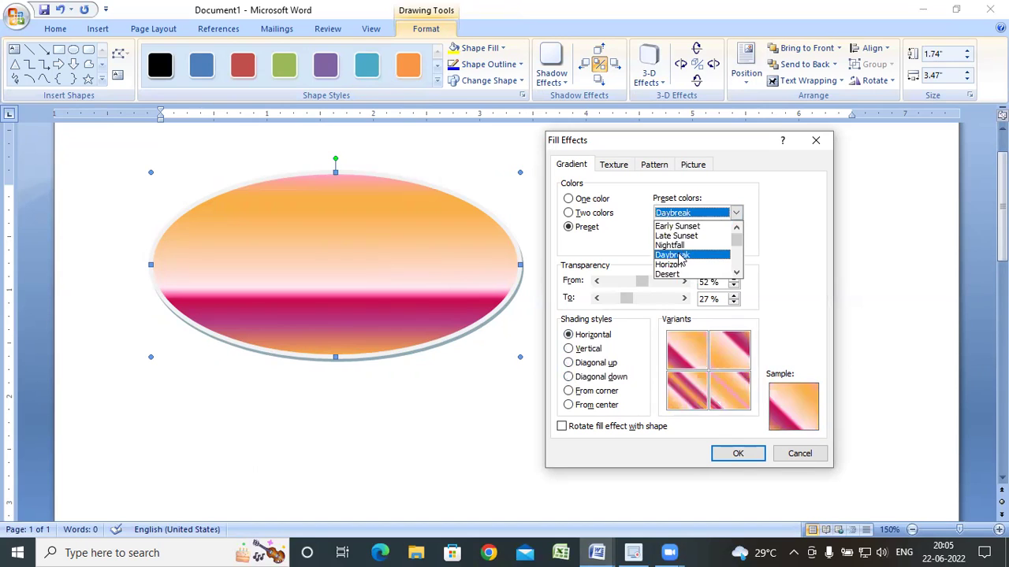
click(678, 254)
click(687, 217)
click(675, 245)
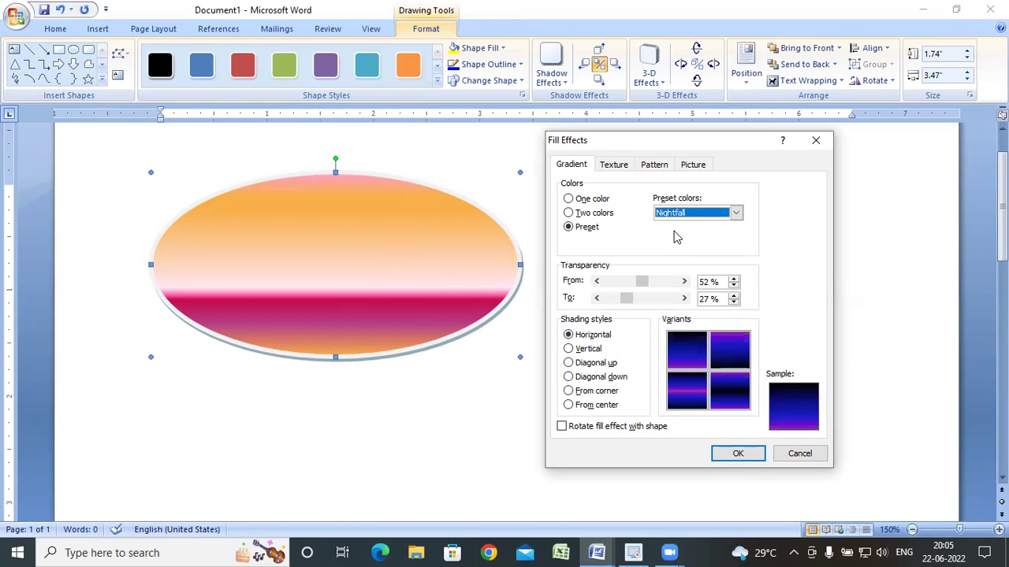
click(568, 362)
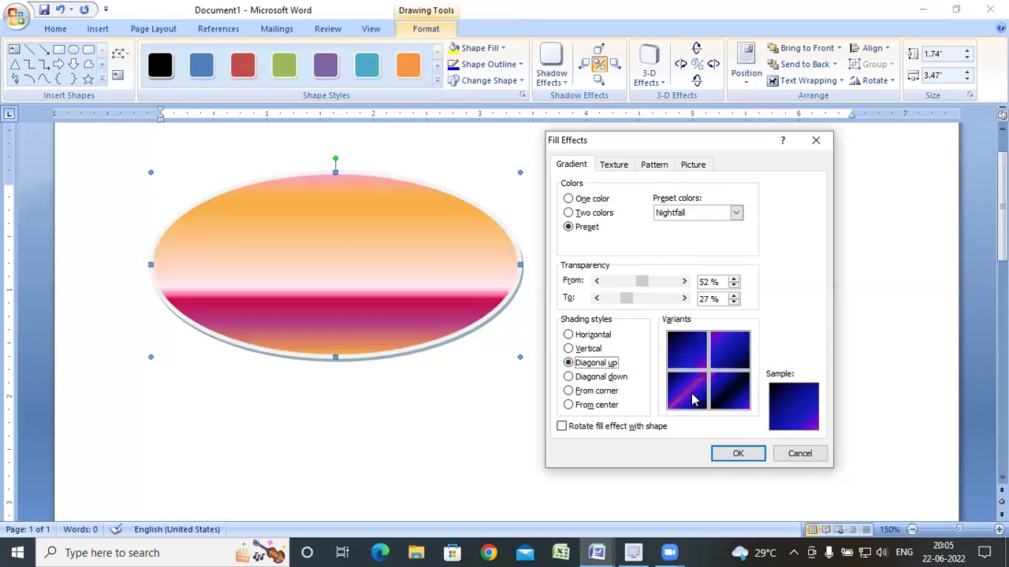
click(689, 398)
click(733, 399)
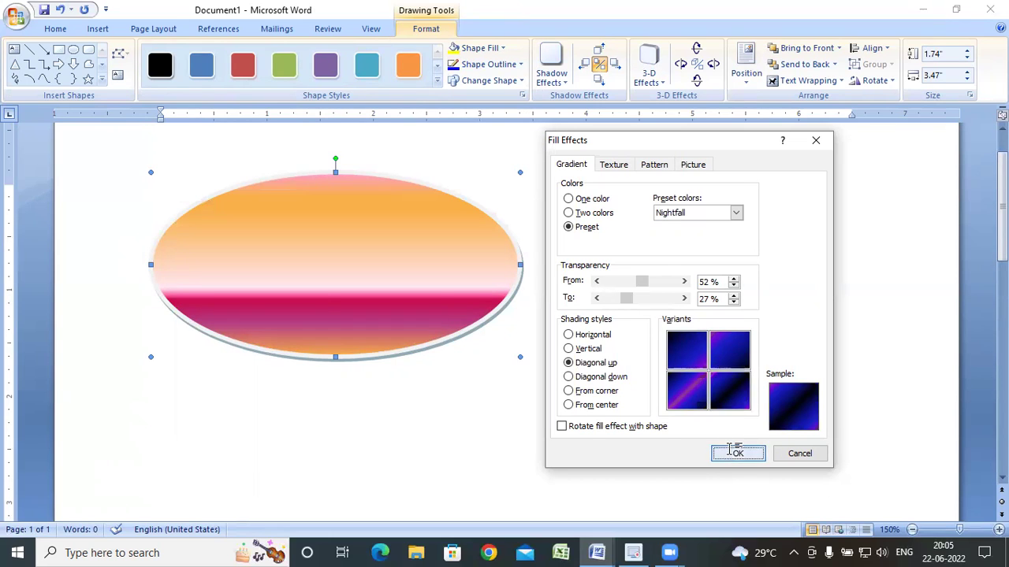
click(731, 452)
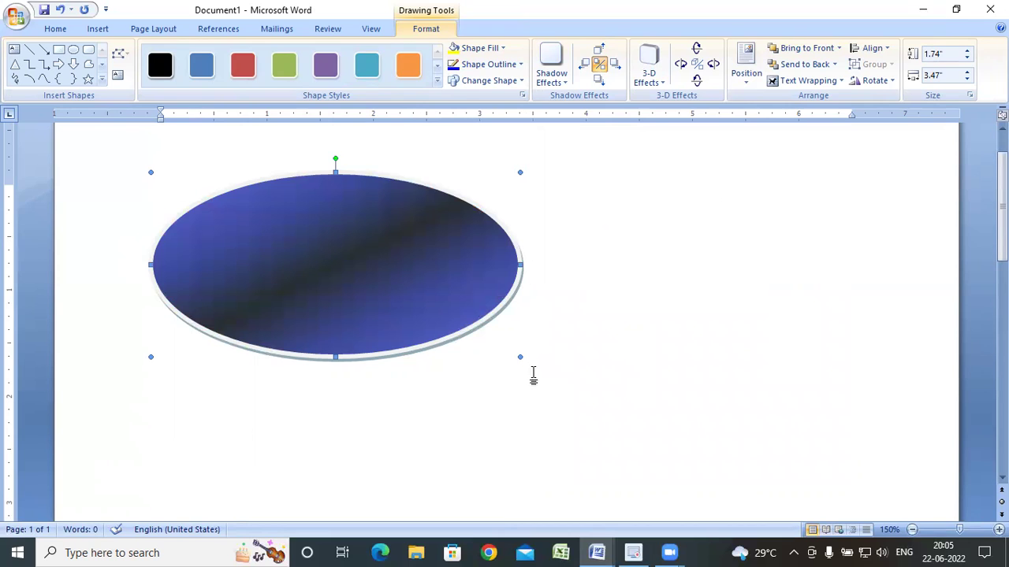
Change the oval's shape to a rectangle.
click(58, 49)
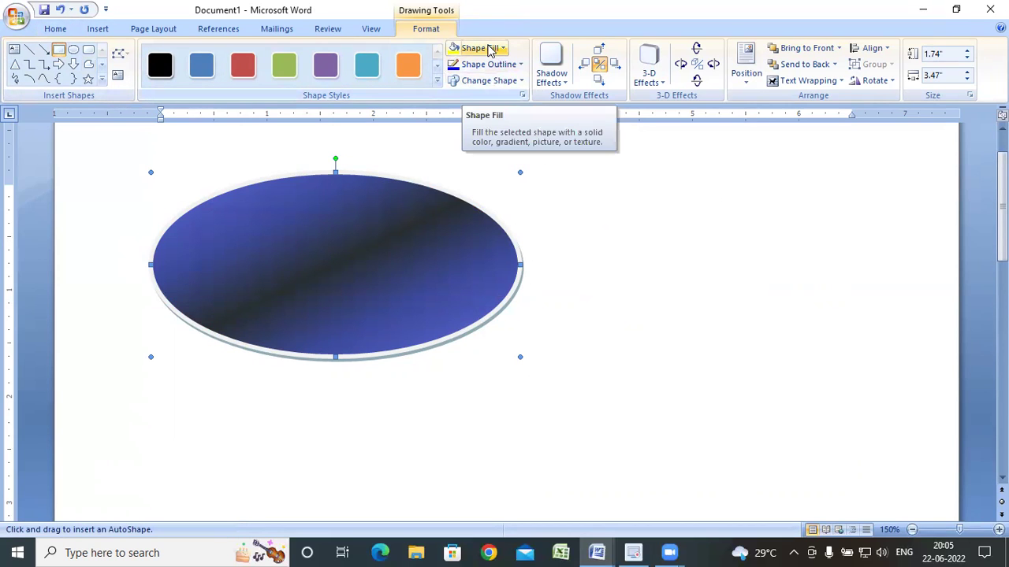
click(489, 81)
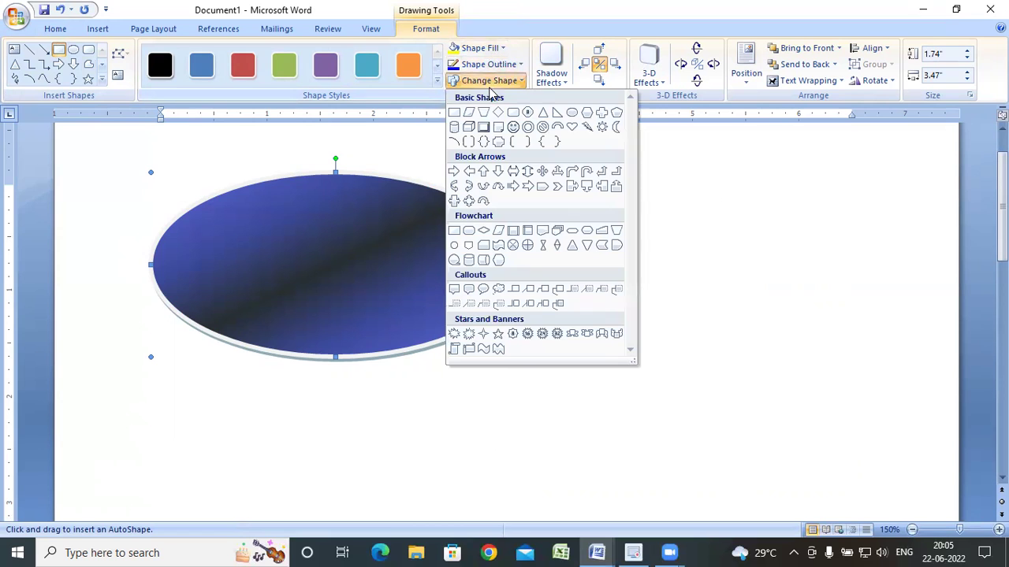
click(456, 115)
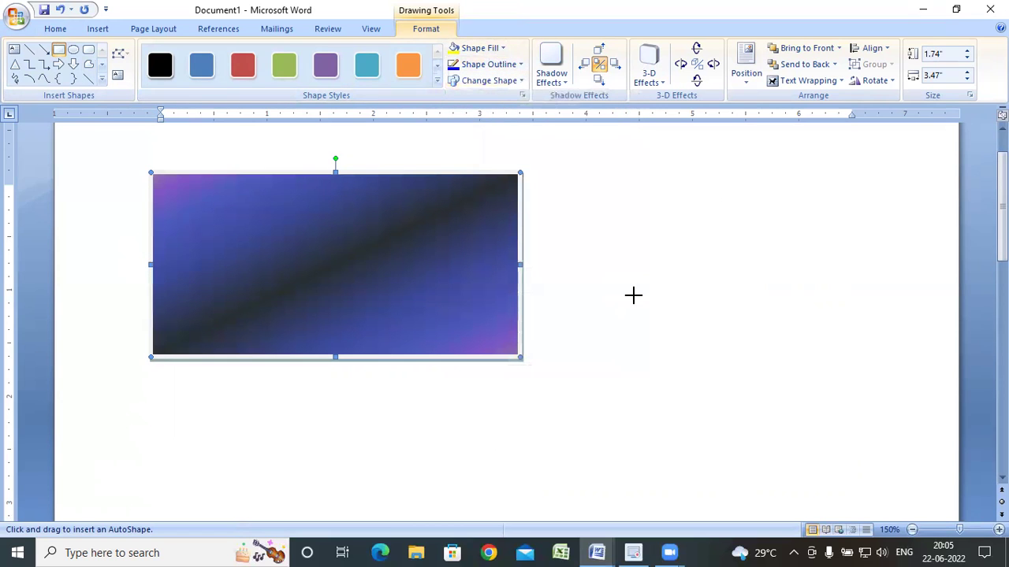
Give the rectangle a dark 80% pattern fill, black foreground on purple background.
click(481, 47)
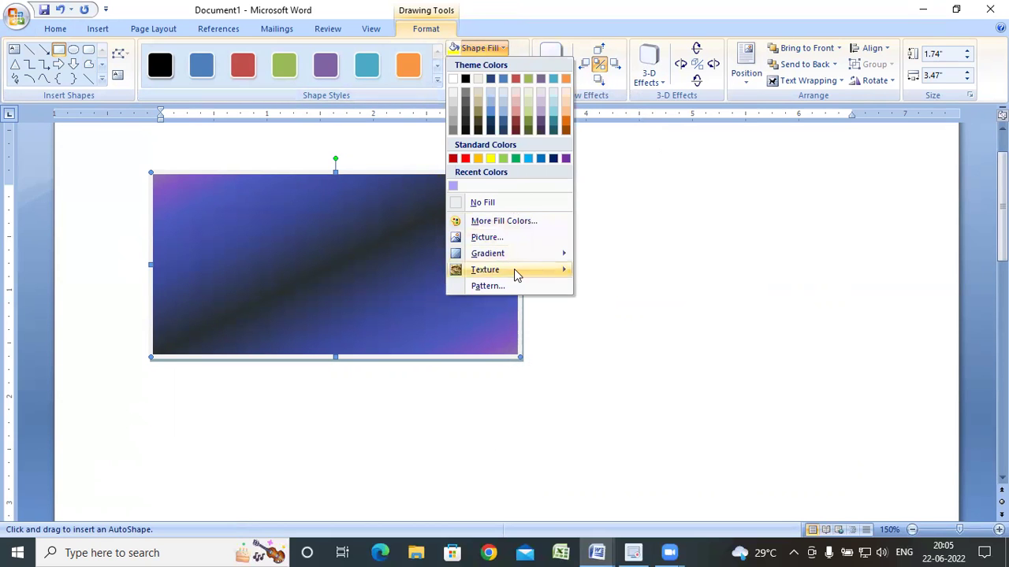
mouse_move(537, 269)
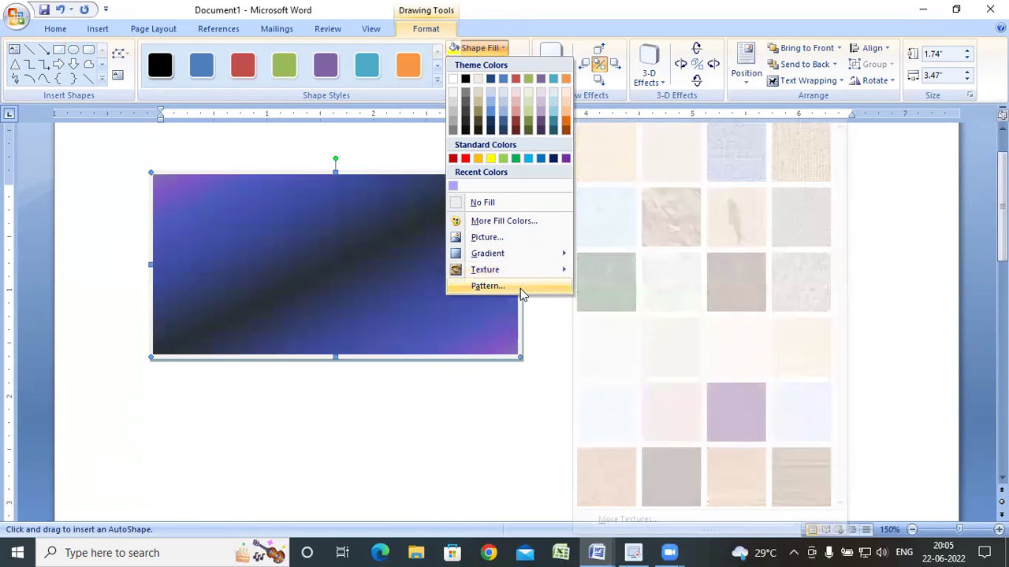
click(520, 288)
click(619, 258)
click(692, 257)
click(640, 278)
click(597, 278)
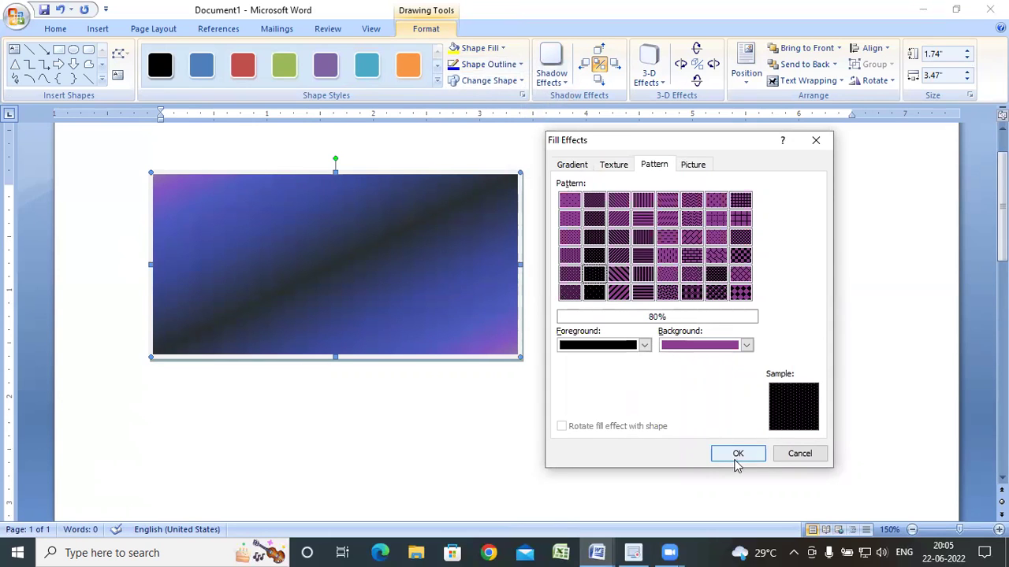
click(737, 456)
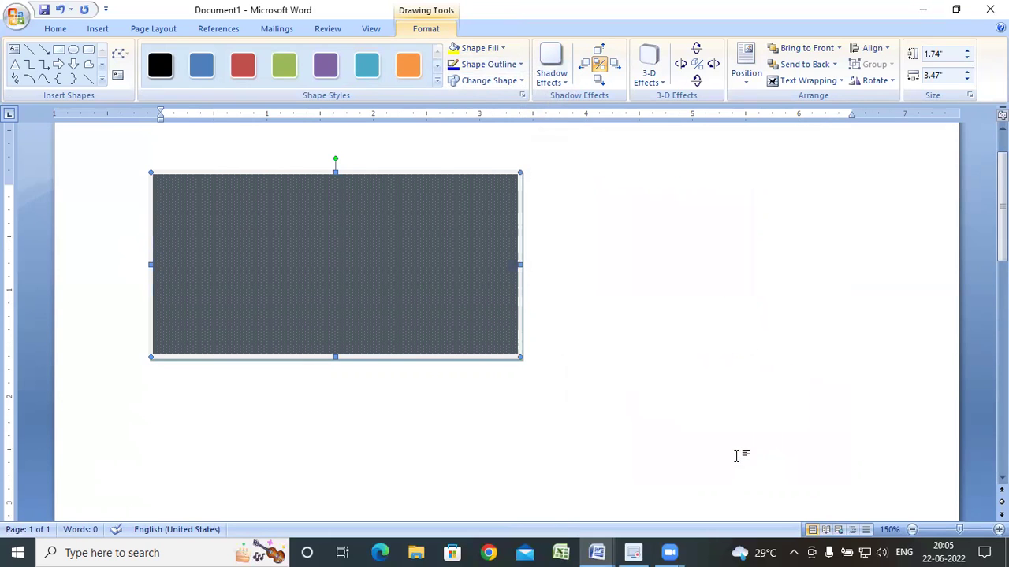
Apply a Dashed horizontal pattern fill with navy foreground on a yellow background.
click(500, 81)
click(490, 51)
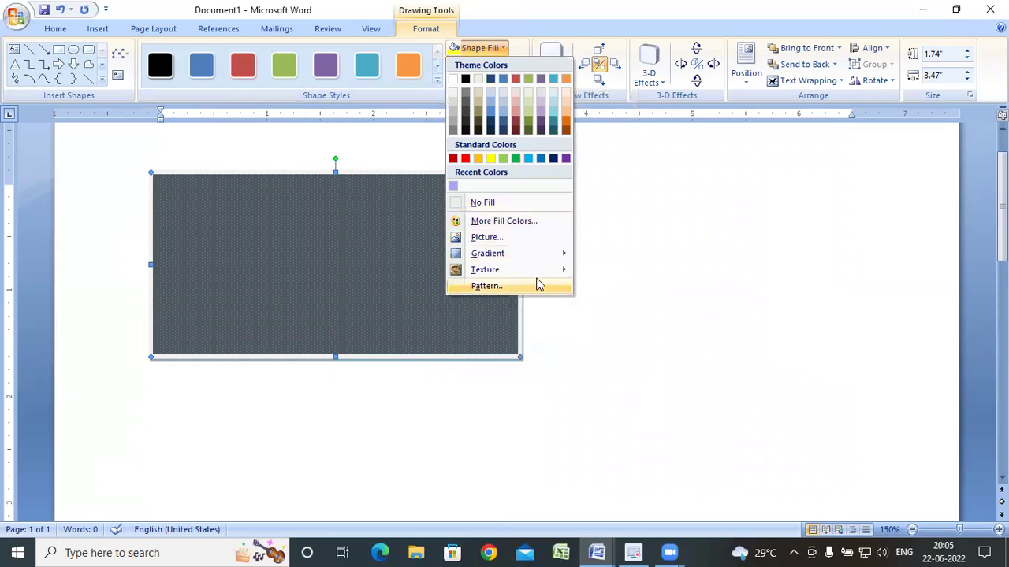
click(540, 285)
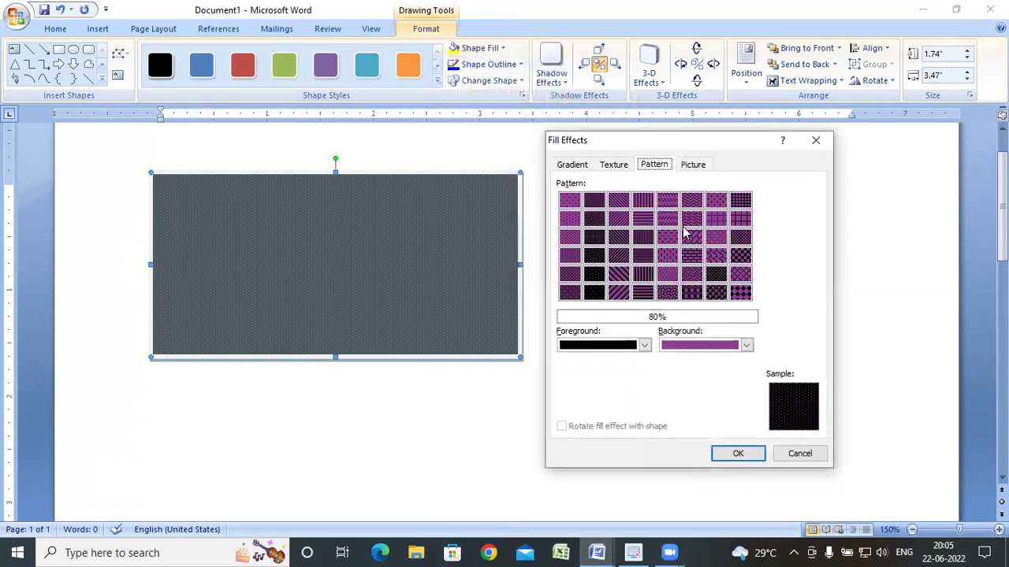
click(620, 220)
click(604, 345)
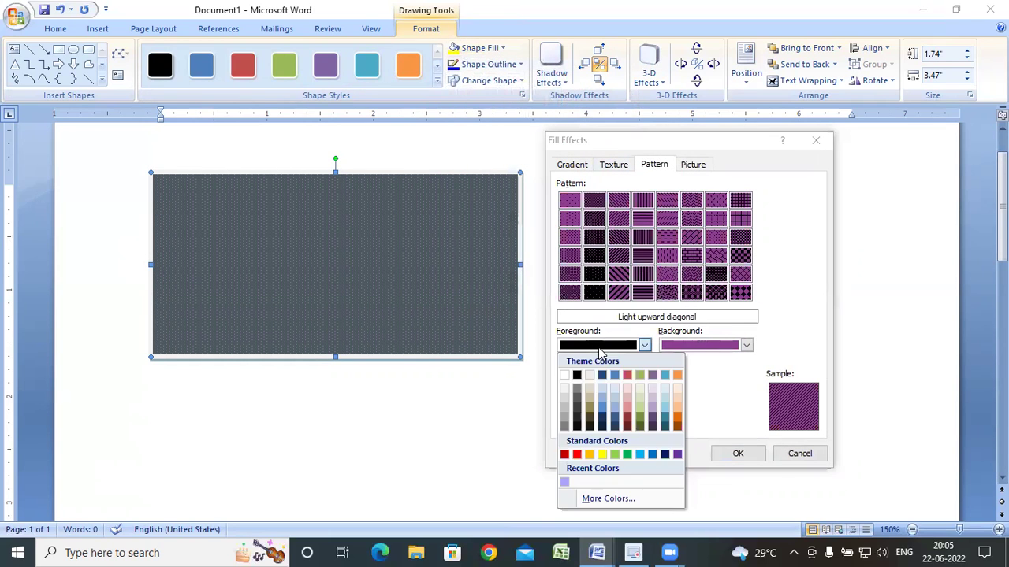
click(602, 425)
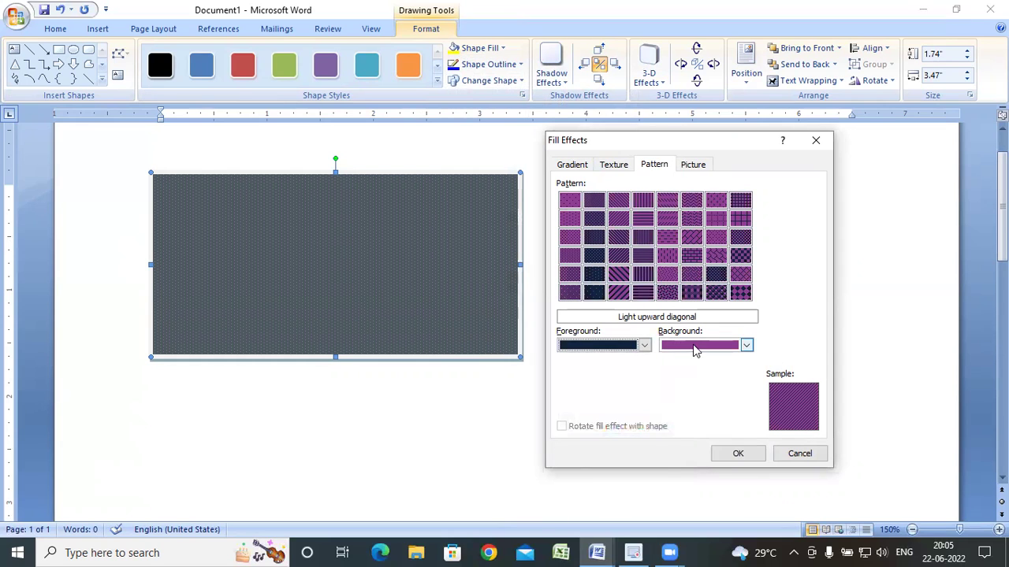
click(696, 347)
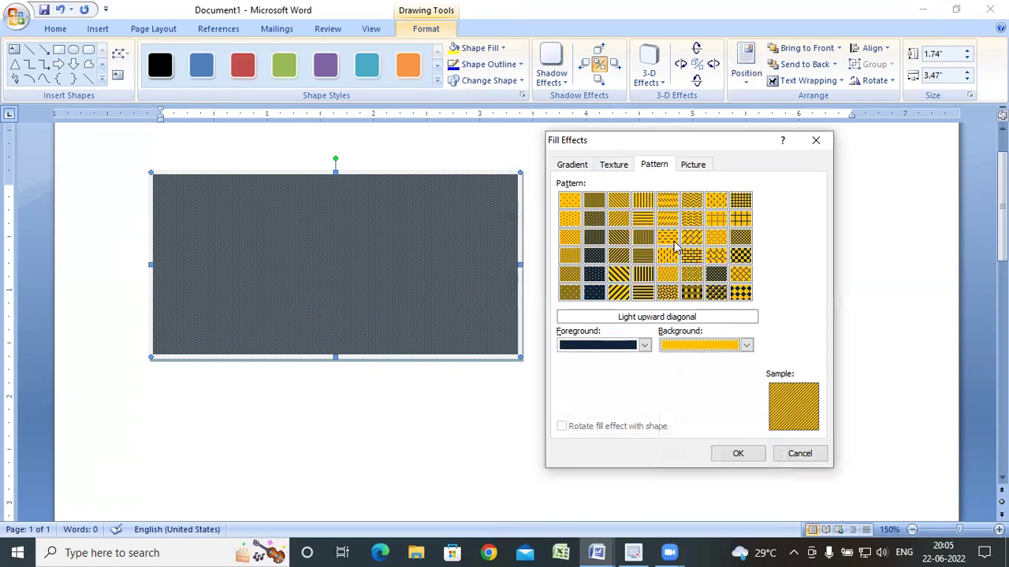
click(668, 242)
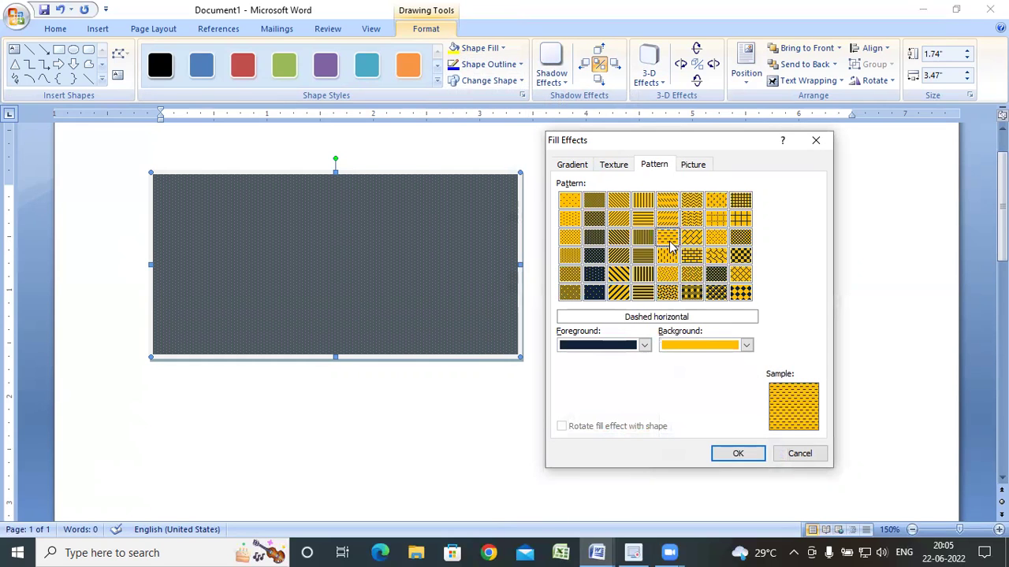
click(751, 453)
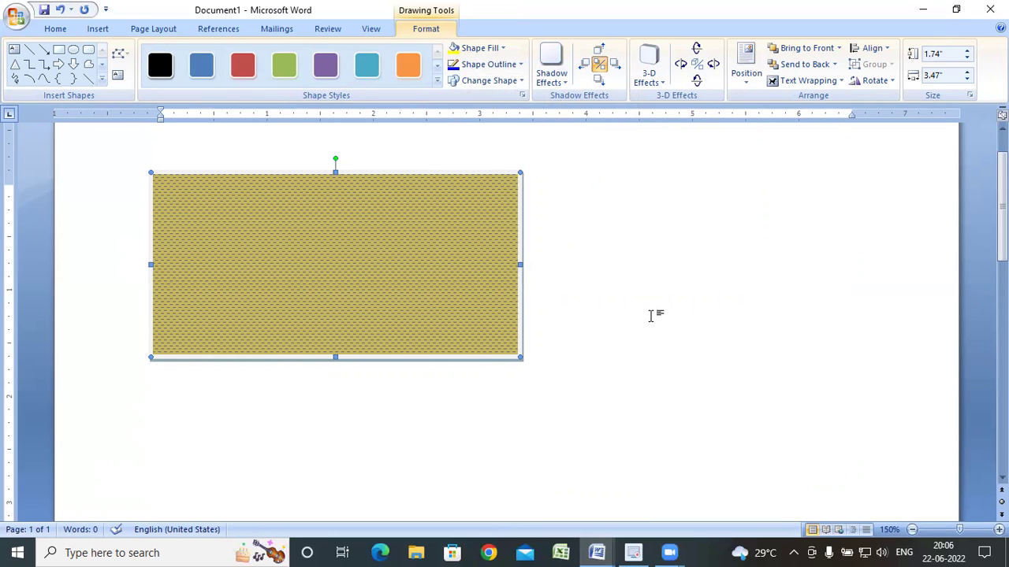
Remove the rectangle's outline.
click(494, 66)
click(450, 217)
click(479, 48)
click(496, 50)
Delete the patterned rectangle and draw a new 1.99" by 2.35" rectangle near the page centre.
key(Delete)
click(89, 28)
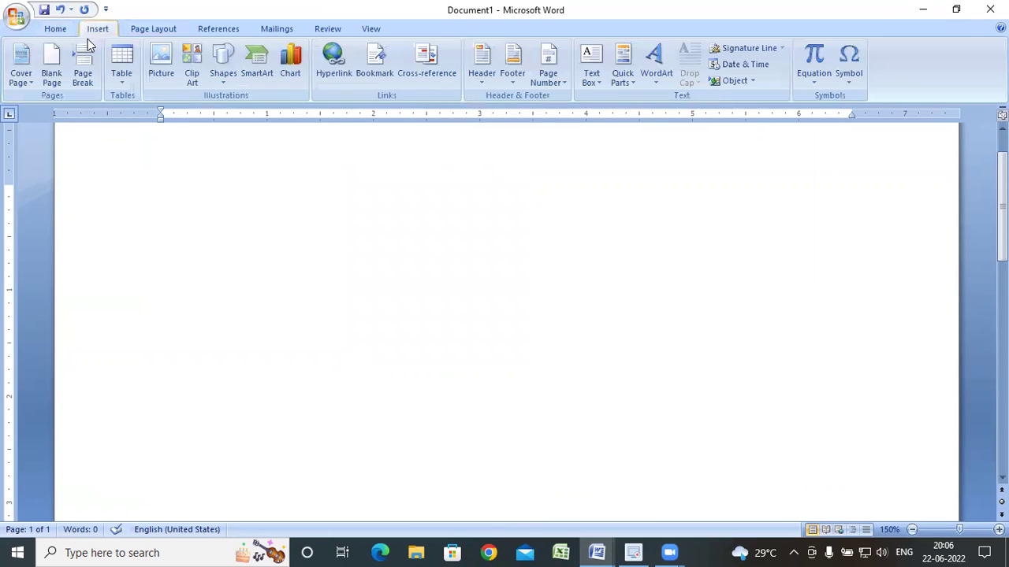
click(223, 82)
click(260, 112)
drag(322, 174, 573, 386)
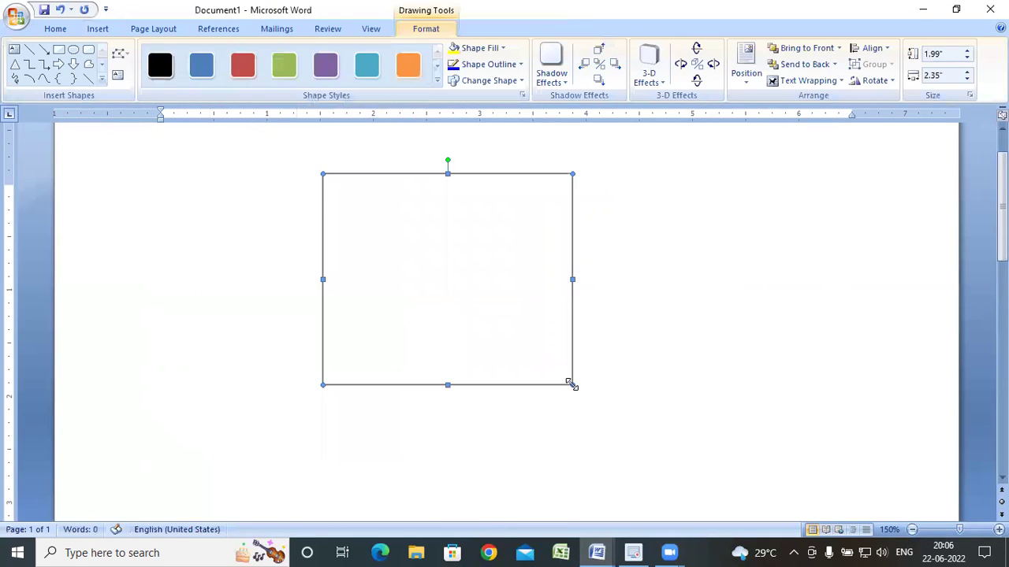
Apply the teal shape style to the new rectangle.
click(499, 83)
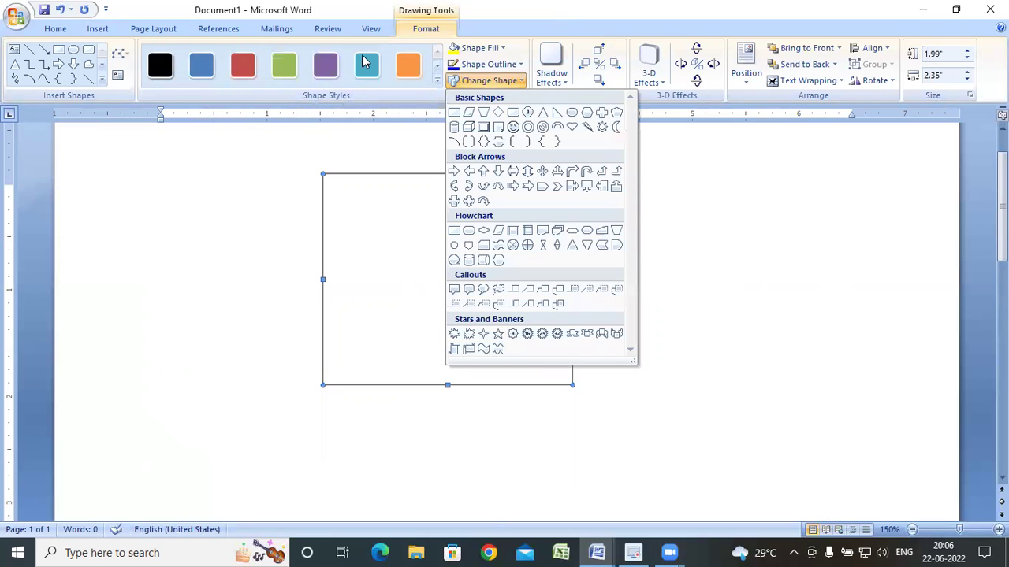
click(365, 61)
click(501, 82)
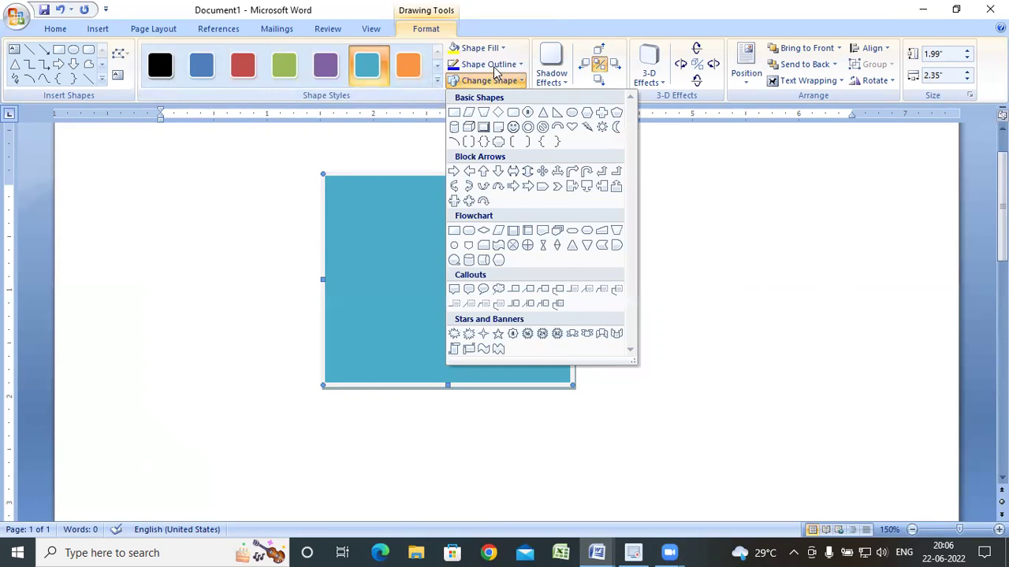
click(490, 65)
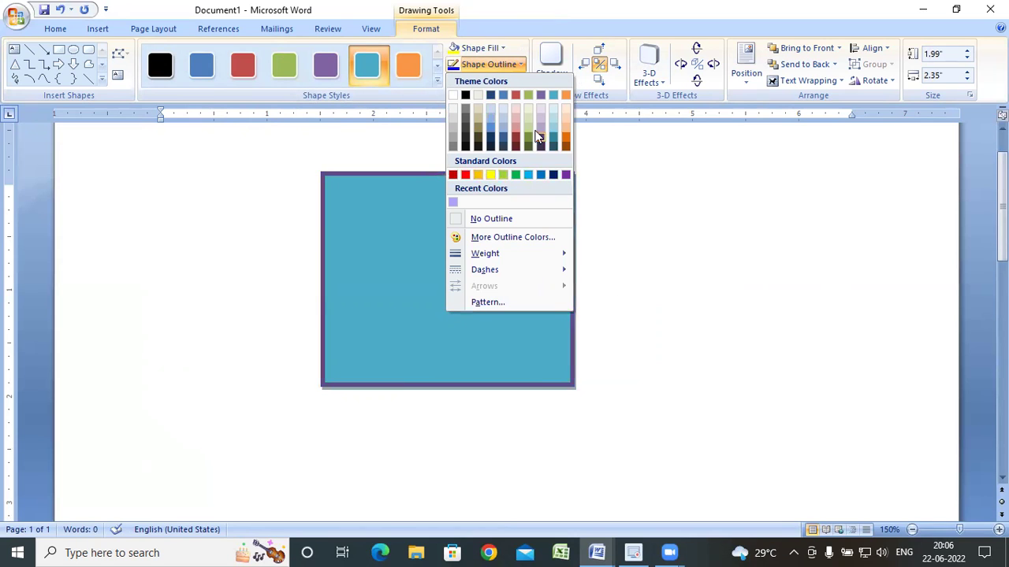
Give the rectangle a red outline 4½ pt thick.
click(463, 175)
click(489, 65)
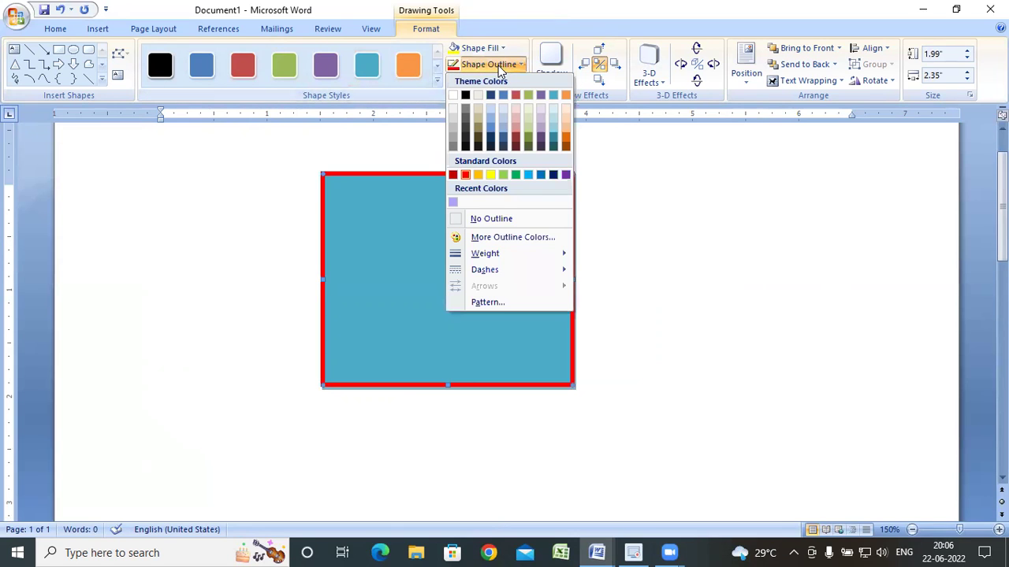
click(521, 220)
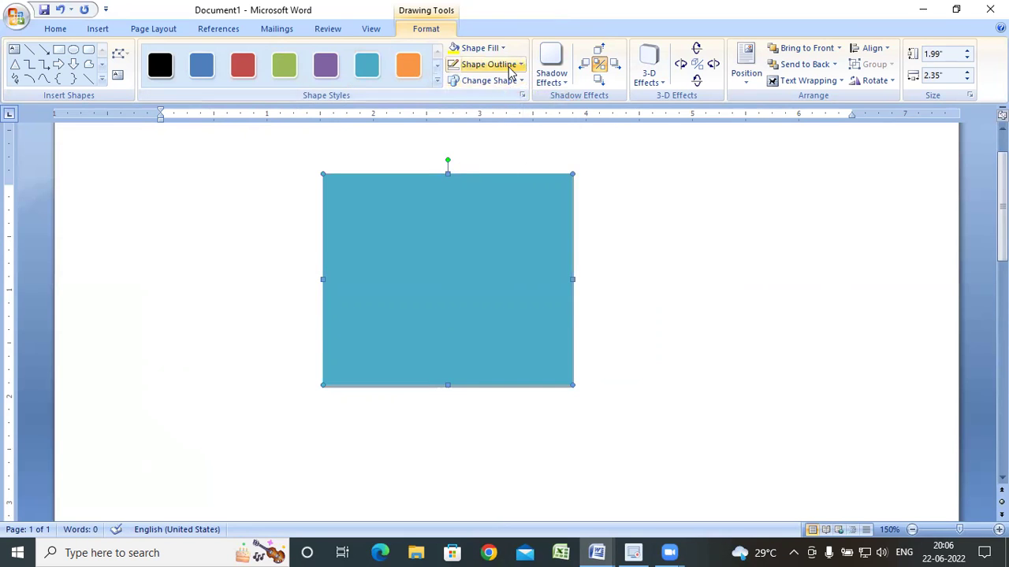
click(487, 65)
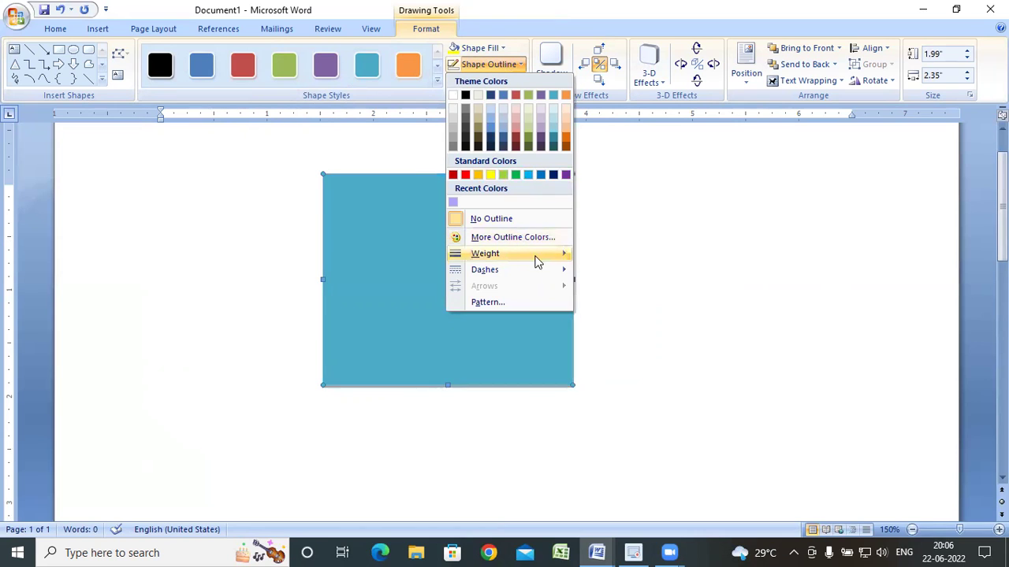
mouse_move(539, 261)
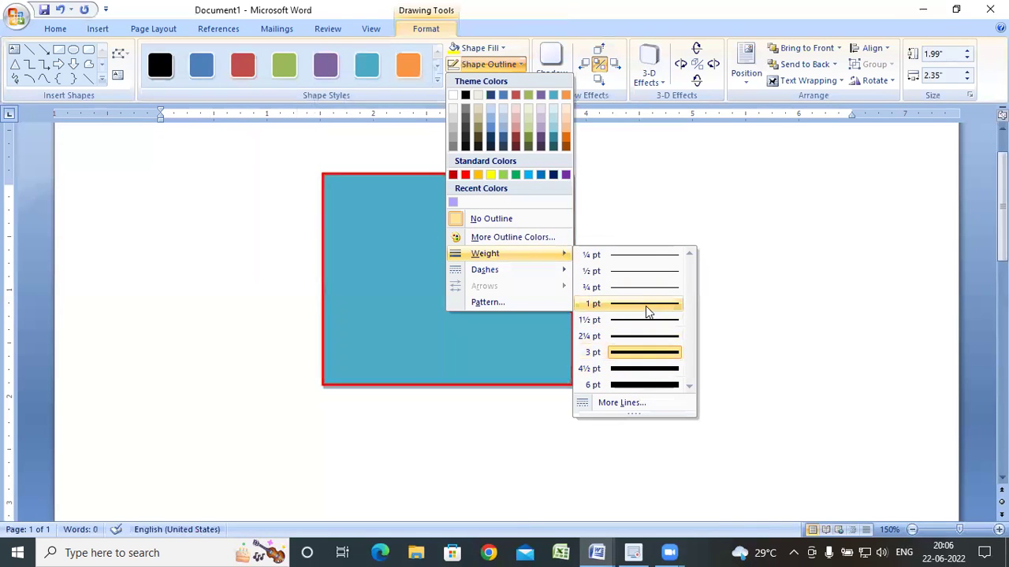
click(670, 372)
Try a square dotted outline, then apply a red Horizontal brick outline pattern.
click(495, 72)
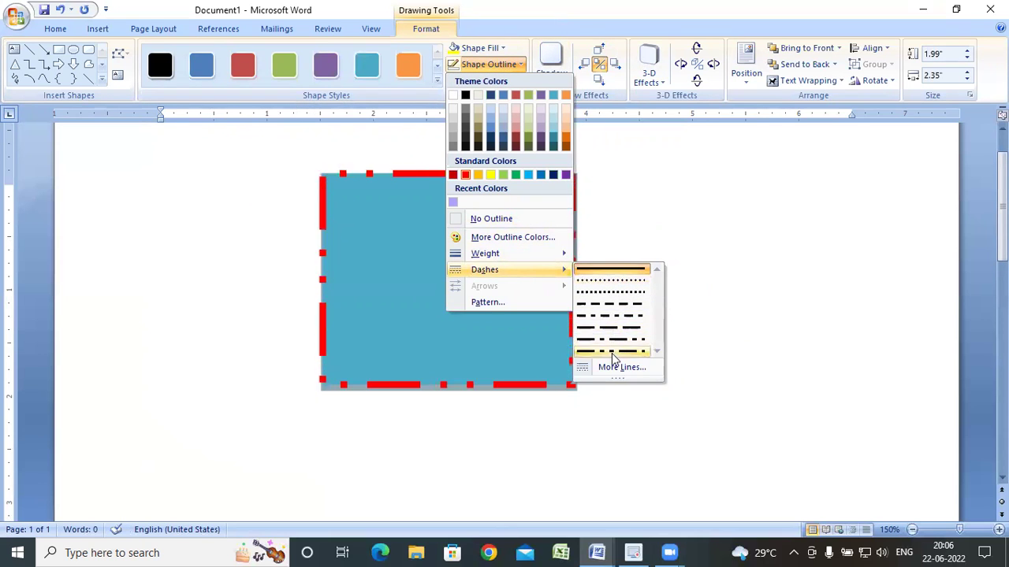
click(618, 293)
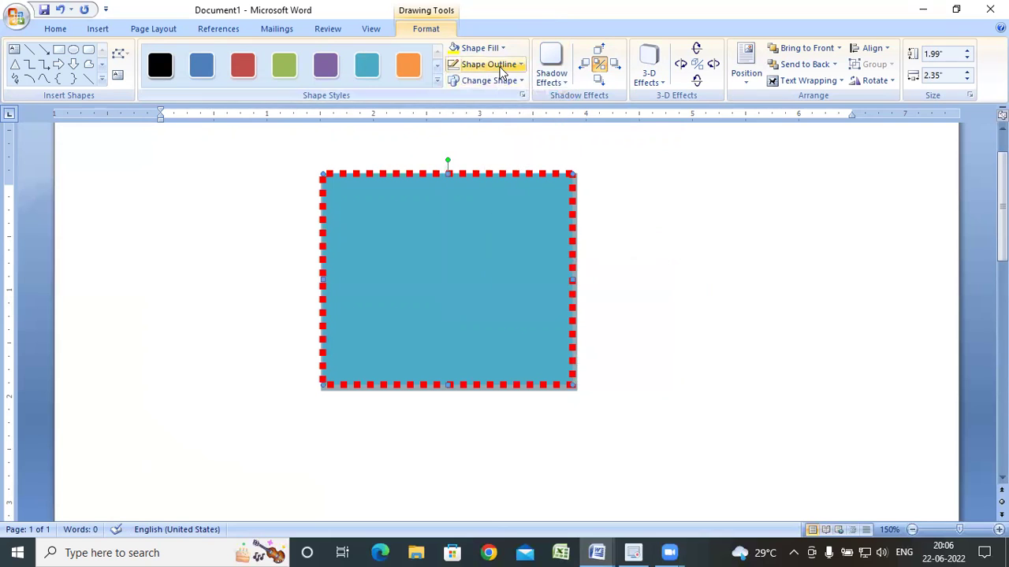
click(505, 65)
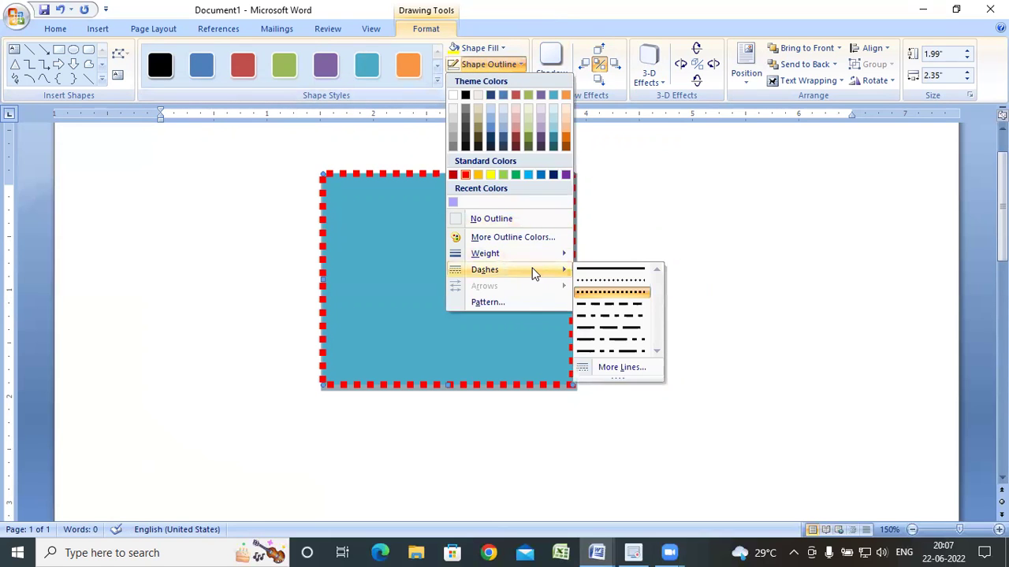
click(538, 302)
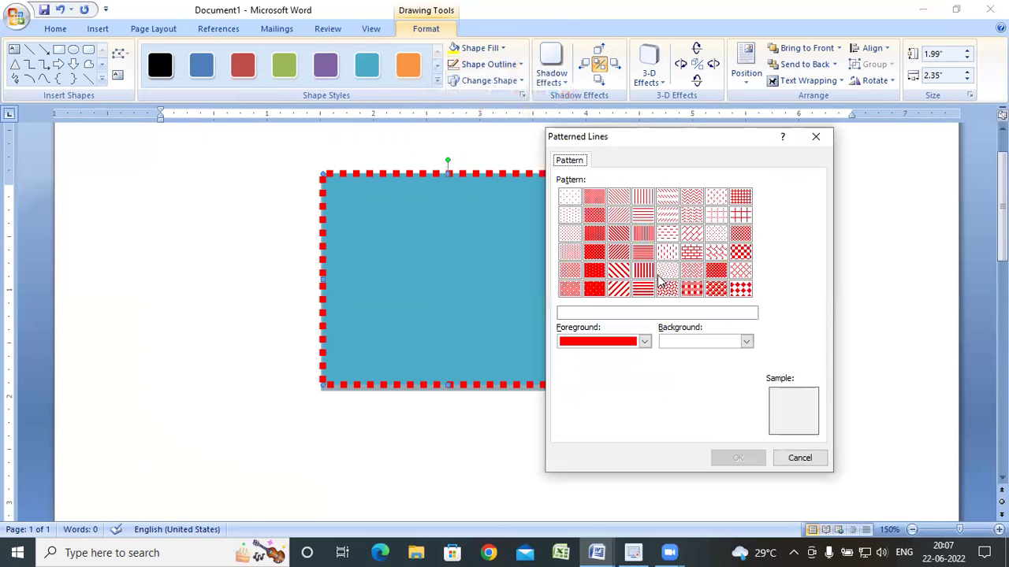
click(627, 250)
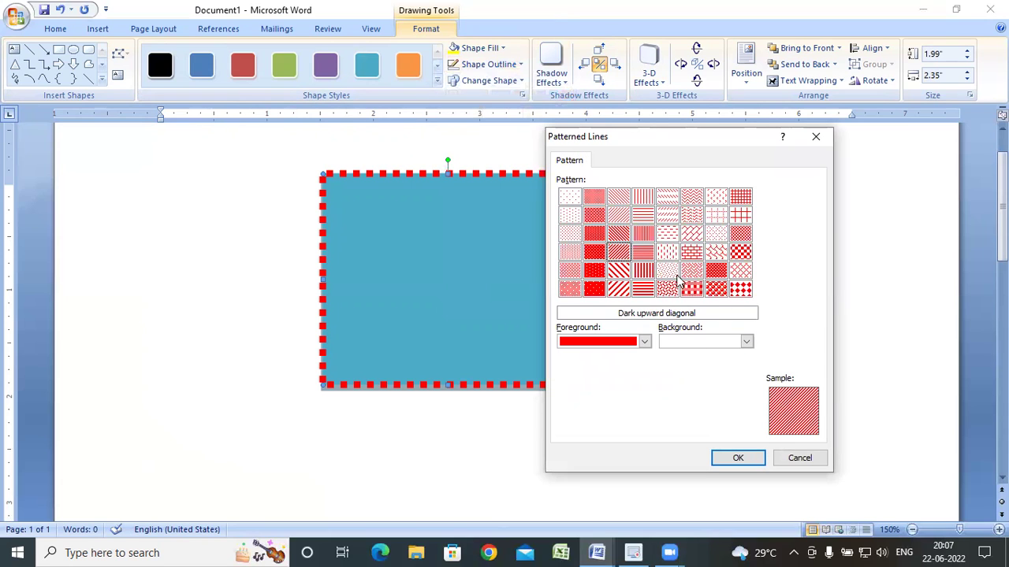
click(694, 254)
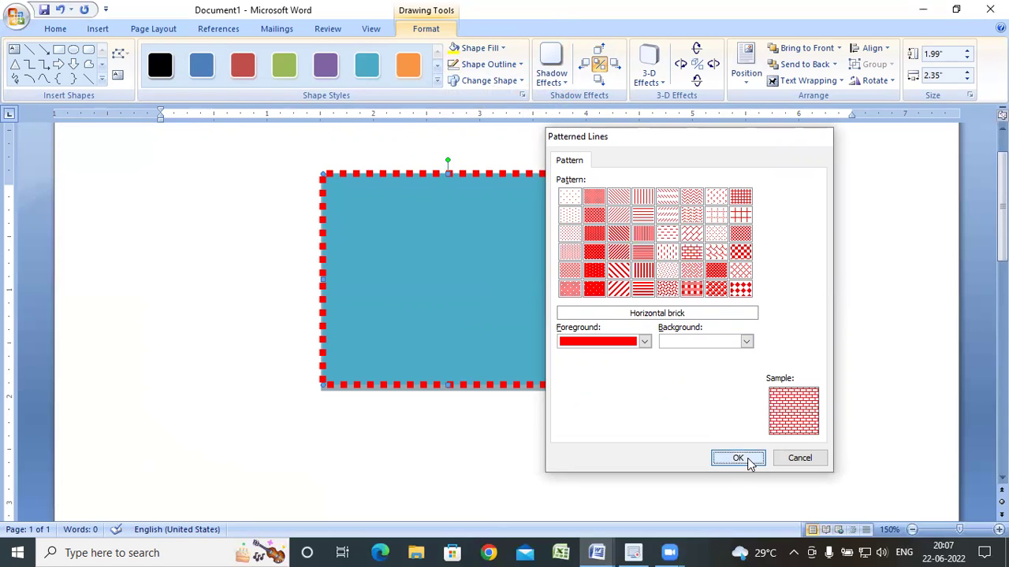
click(741, 458)
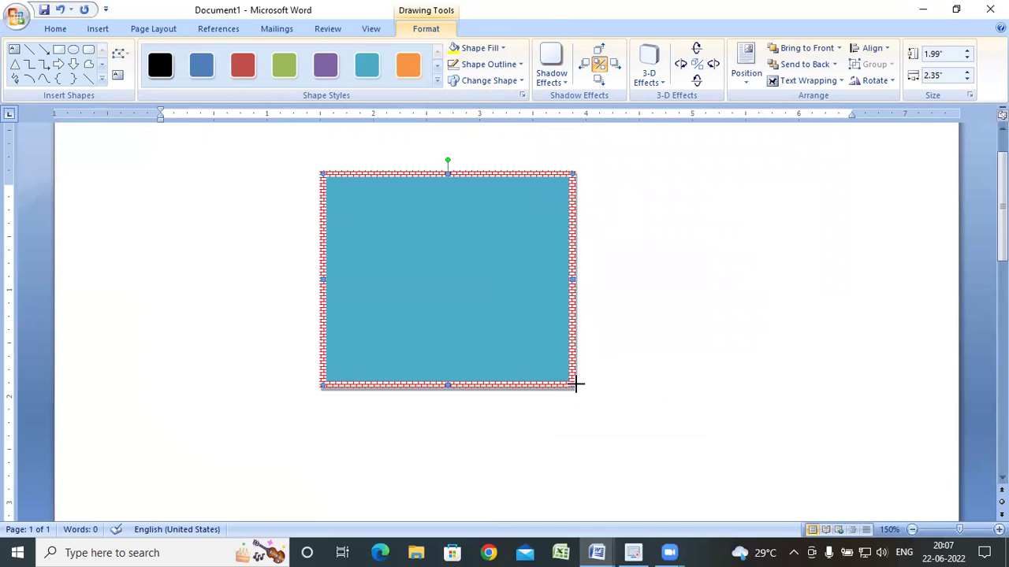
Enlarge the rectangle to 2.53" by 4.25" and switch the outline pattern to Dark horizontal.
drag(576, 385, 773, 446)
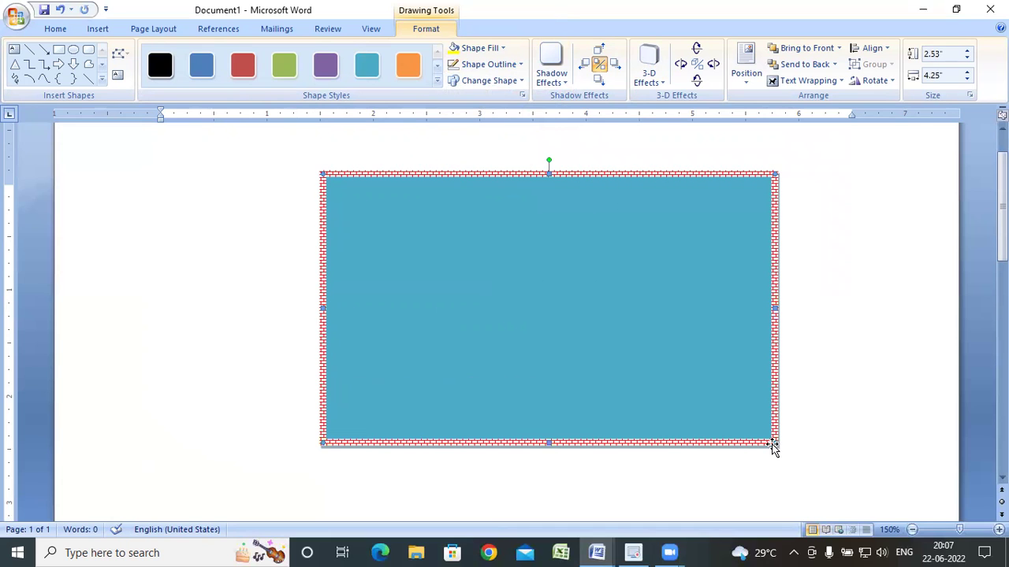
click(504, 65)
click(552, 303)
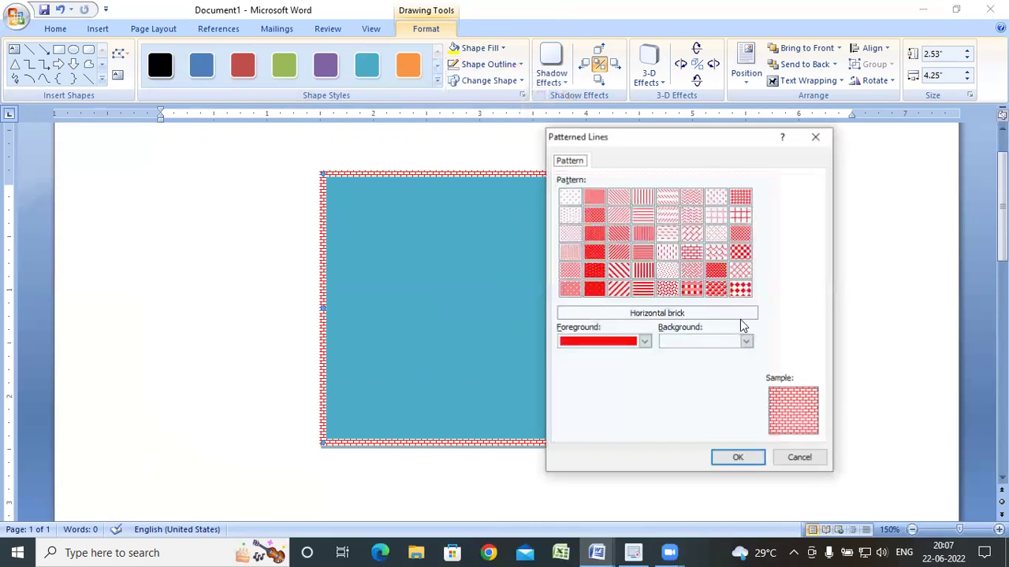
click(644, 289)
click(737, 458)
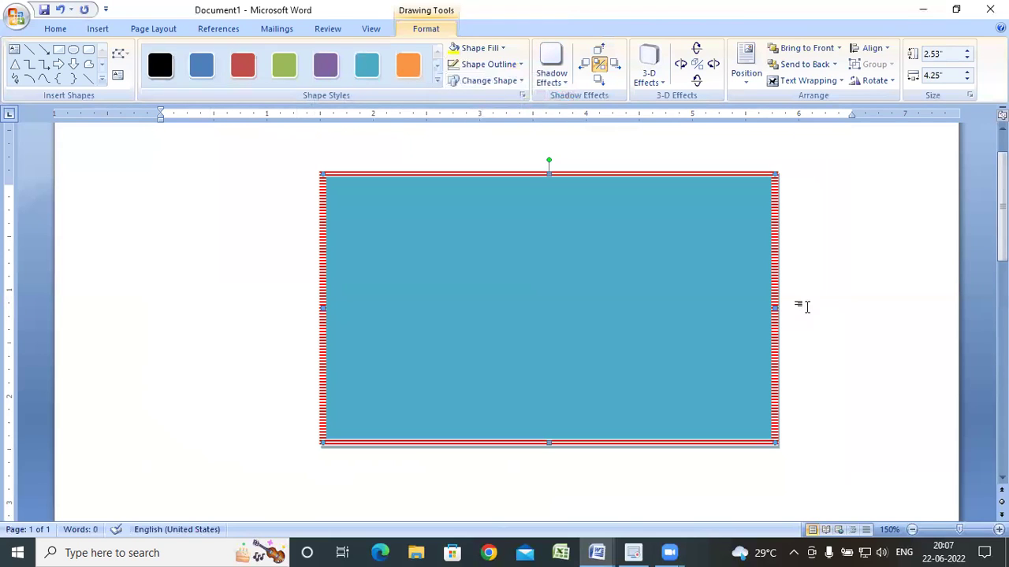
Fill the rectangle with butterfly picture 10766577 and drag it to the page's left side.
click(492, 82)
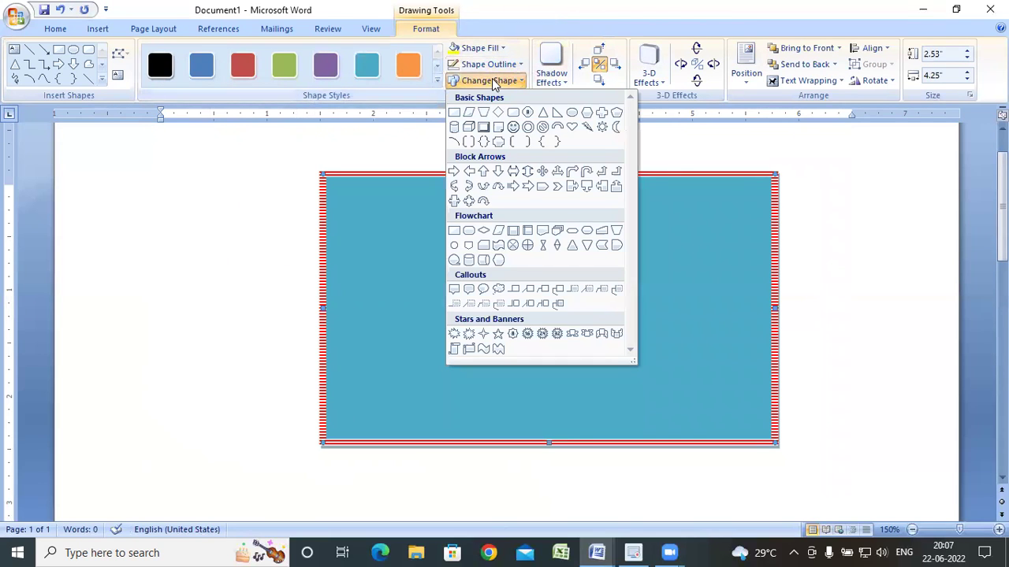
click(495, 66)
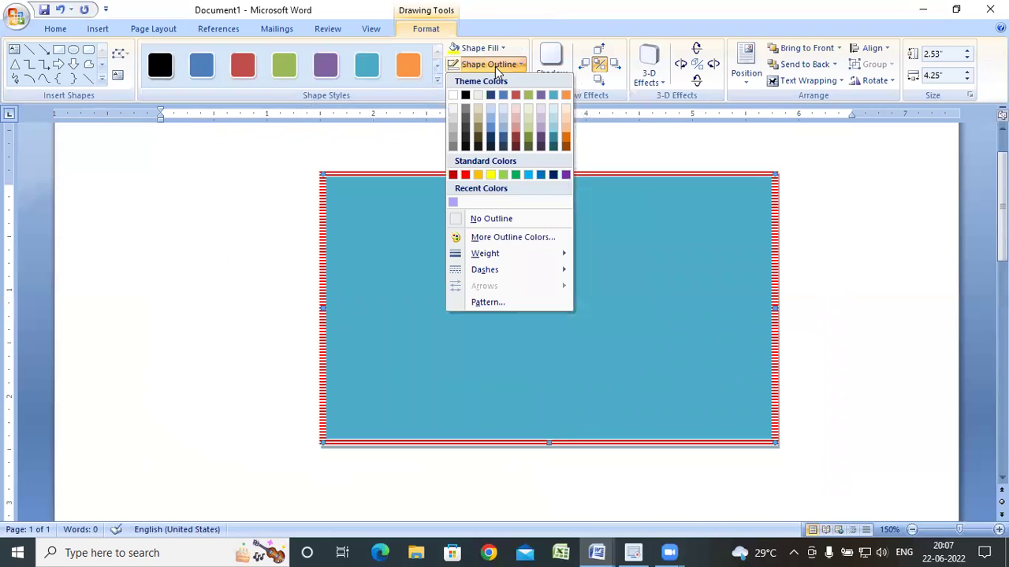
click(493, 48)
click(492, 48)
click(520, 237)
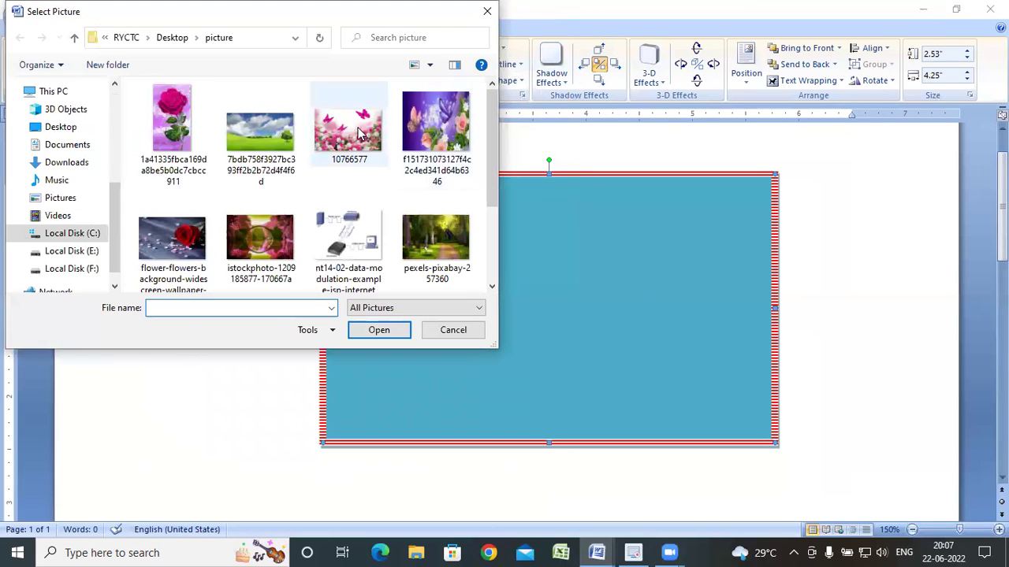
click(349, 118)
click(377, 329)
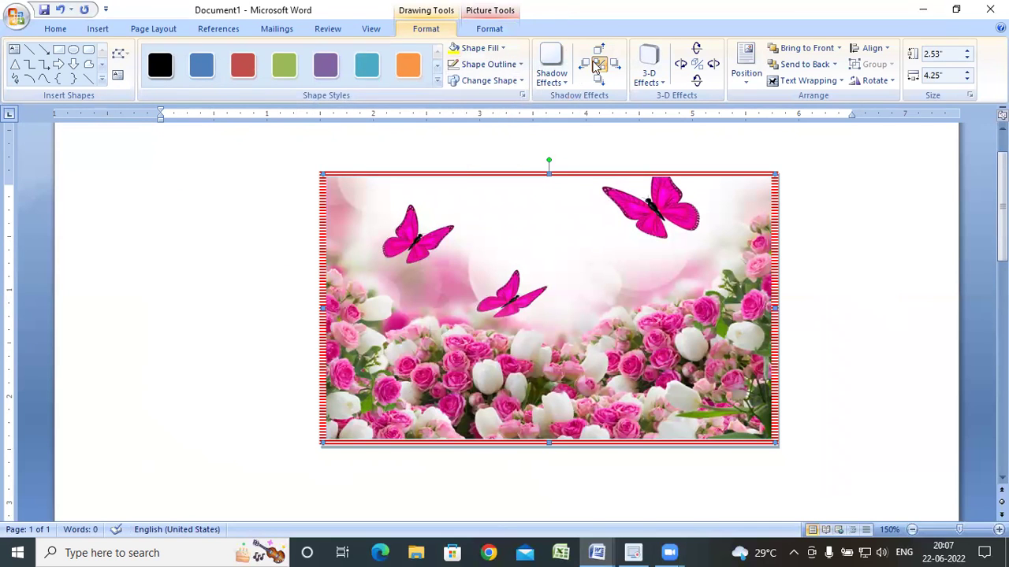
drag(603, 236, 359, 237)
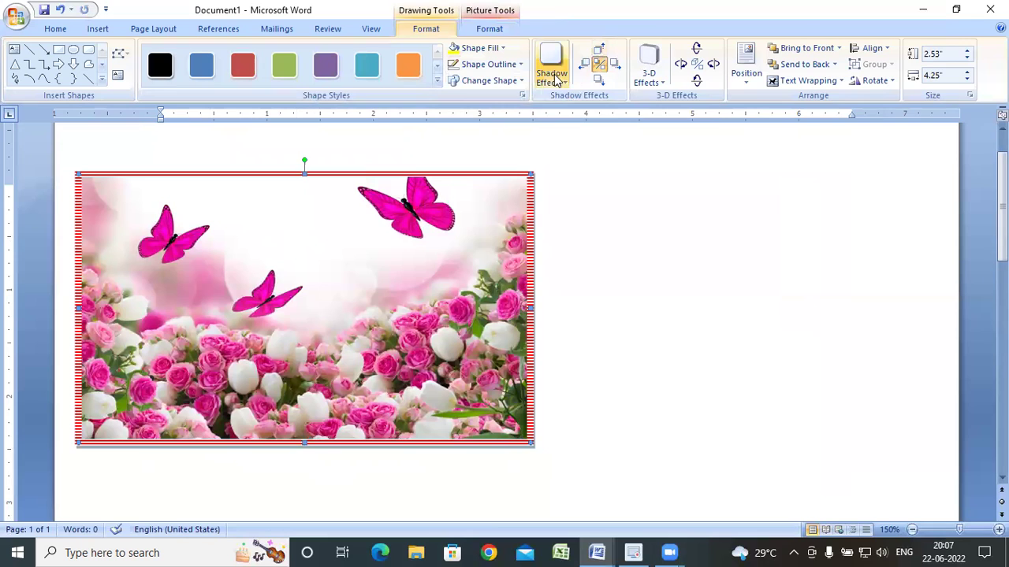
click(556, 79)
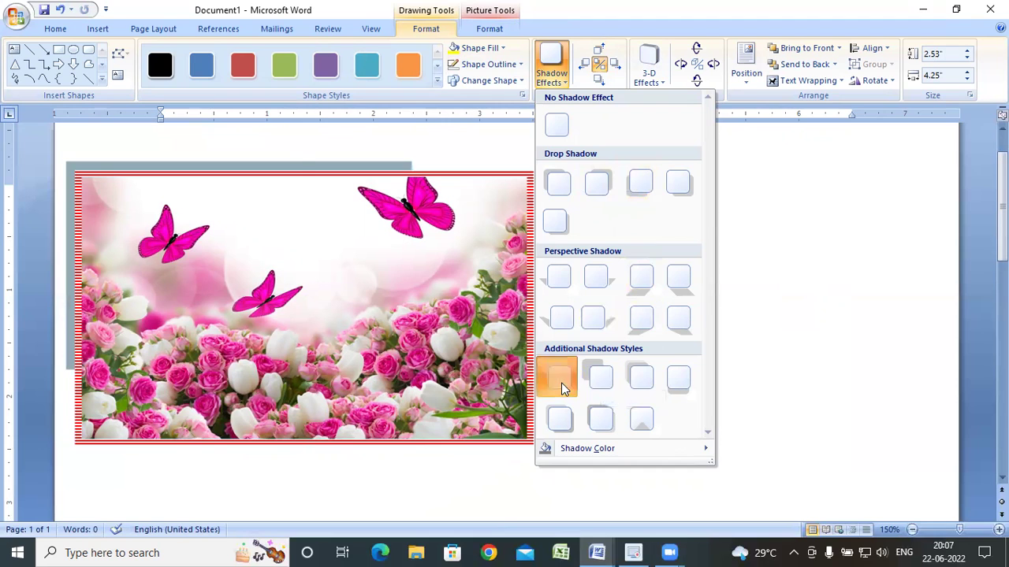
Shrink the picture to 2" by 3.19" and apply a larger perspective shadow.
click(561, 382)
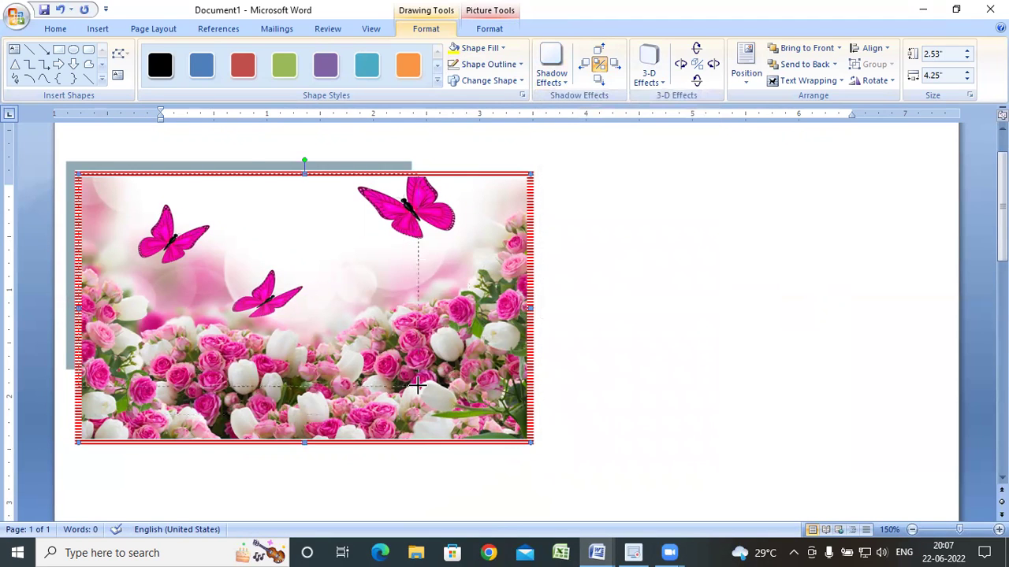
drag(417, 384, 418, 384)
click(551, 73)
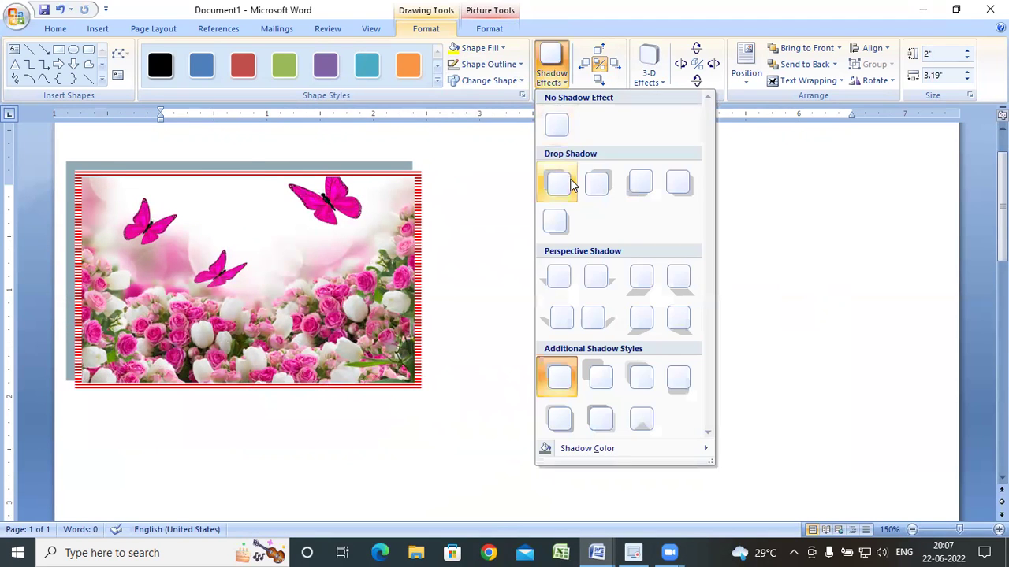
click(603, 276)
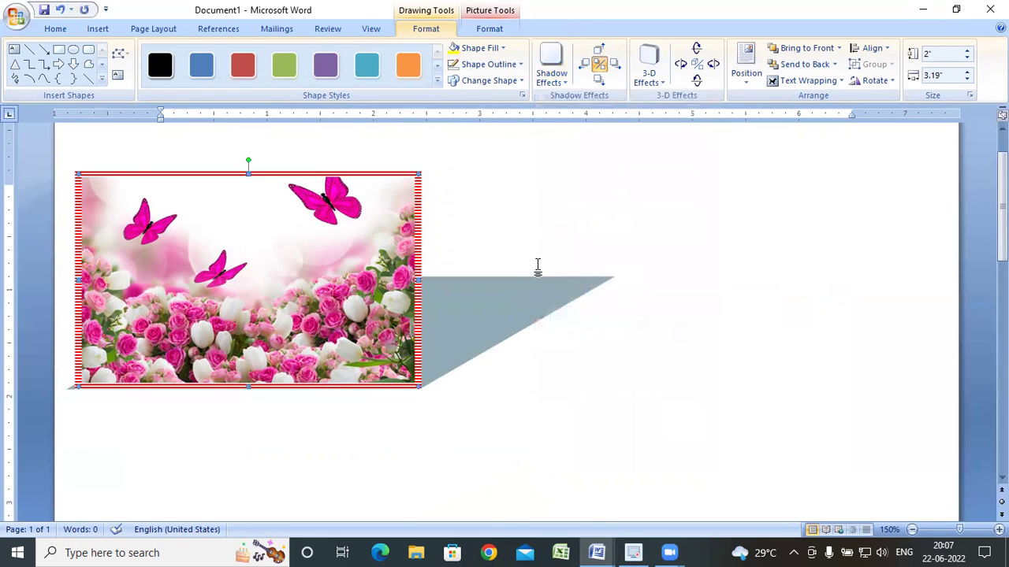
click(550, 62)
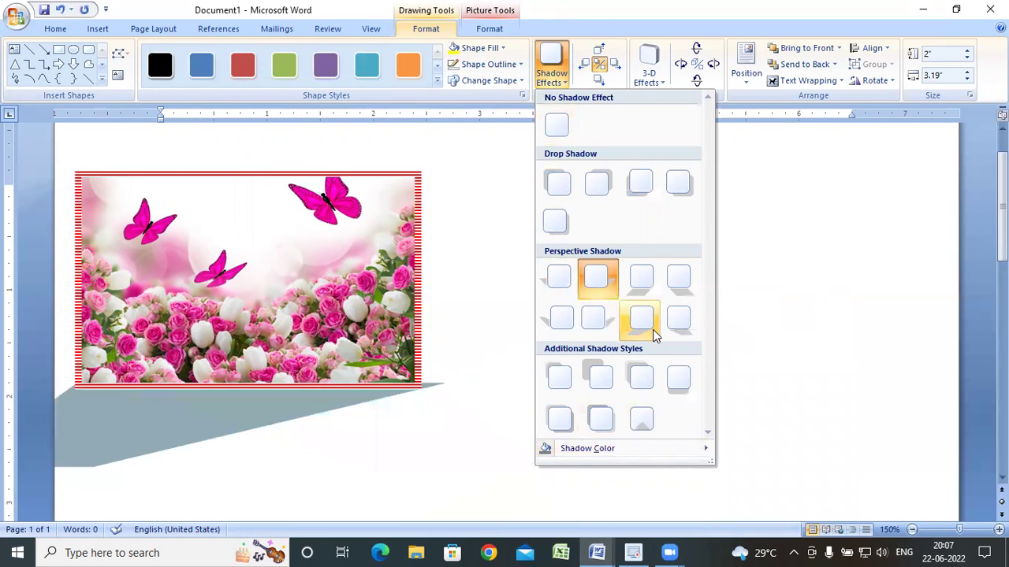
click(680, 279)
Change the shadow colour to red.
click(552, 70)
mouse_move(644, 447)
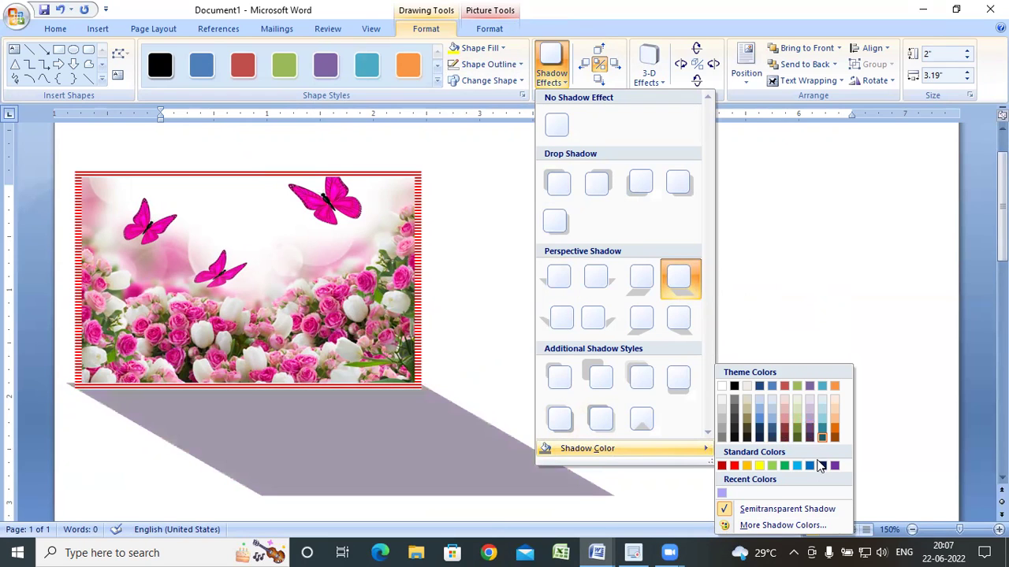
click(734, 467)
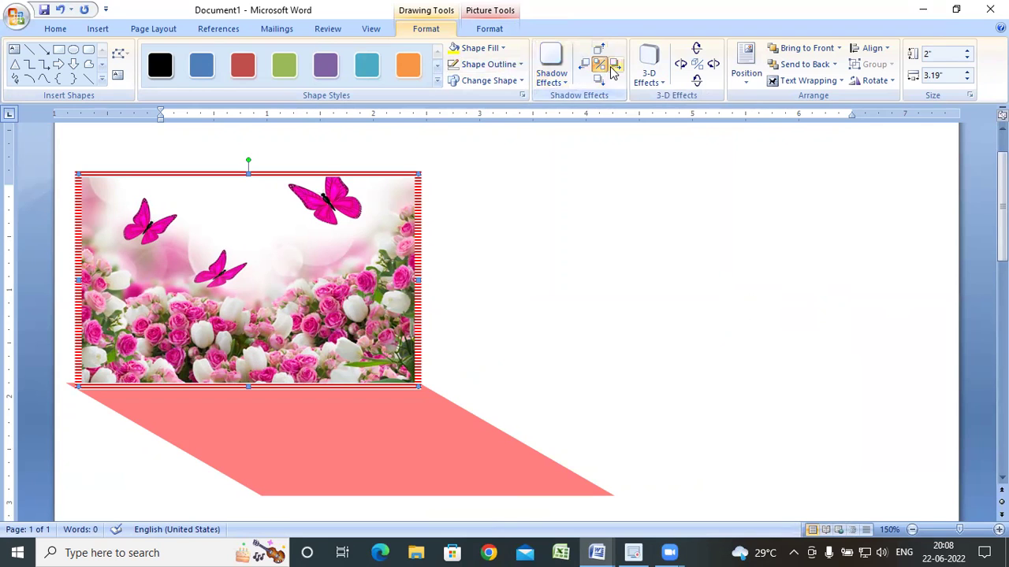
Nudge the red shadow right, up and left until it spreads out beneath the picture.
click(617, 71)
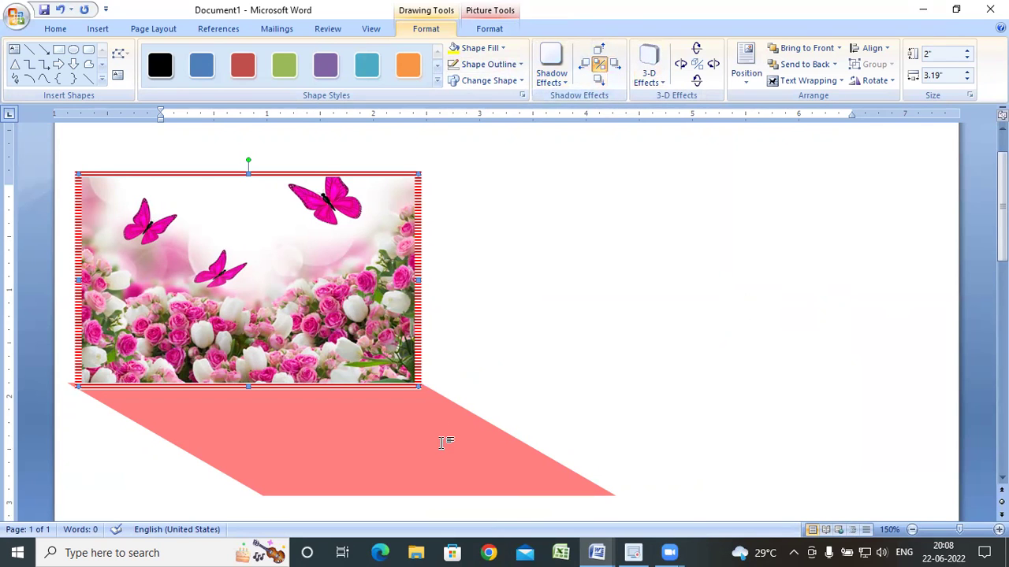
click(459, 433)
click(352, 263)
click(617, 67)
click(615, 64)
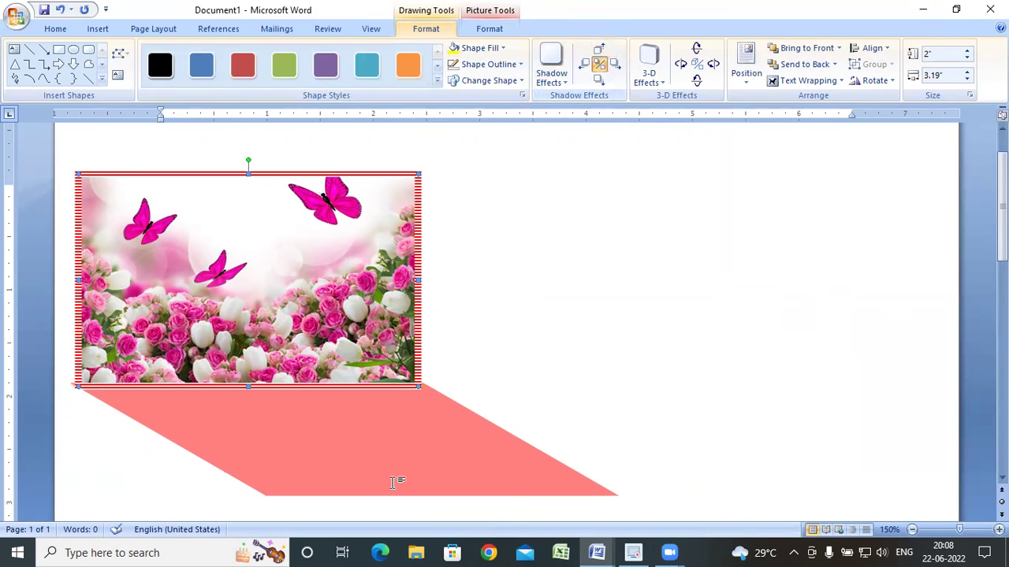
click(600, 50)
click(600, 49)
click(600, 50)
click(600, 50)
click(600, 50)
click(600, 50)
click(602, 53)
click(602, 54)
click(602, 54)
click(602, 53)
click(602, 54)
click(602, 54)
click(585, 66)
click(585, 66)
click(585, 66)
click(585, 66)
click(585, 66)
click(585, 66)
click(615, 65)
click(615, 65)
click(615, 65)
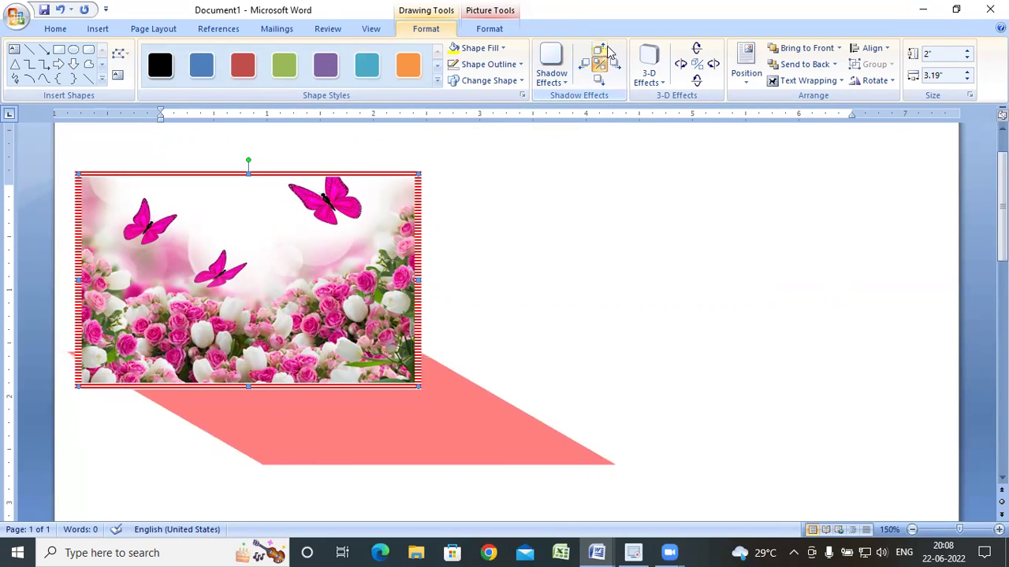
click(599, 52)
click(600, 52)
click(600, 52)
click(600, 52)
click(600, 52)
click(599, 52)
click(600, 50)
click(599, 50)
click(600, 50)
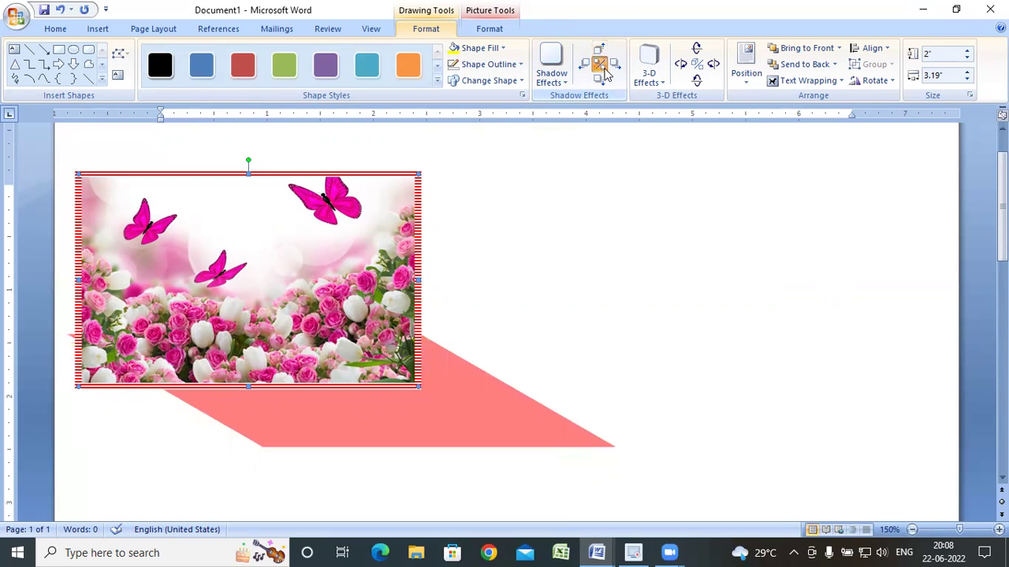
Toggle the shadow off and back on to compare the result.
click(599, 66)
click(599, 67)
click(598, 66)
click(599, 66)
click(651, 79)
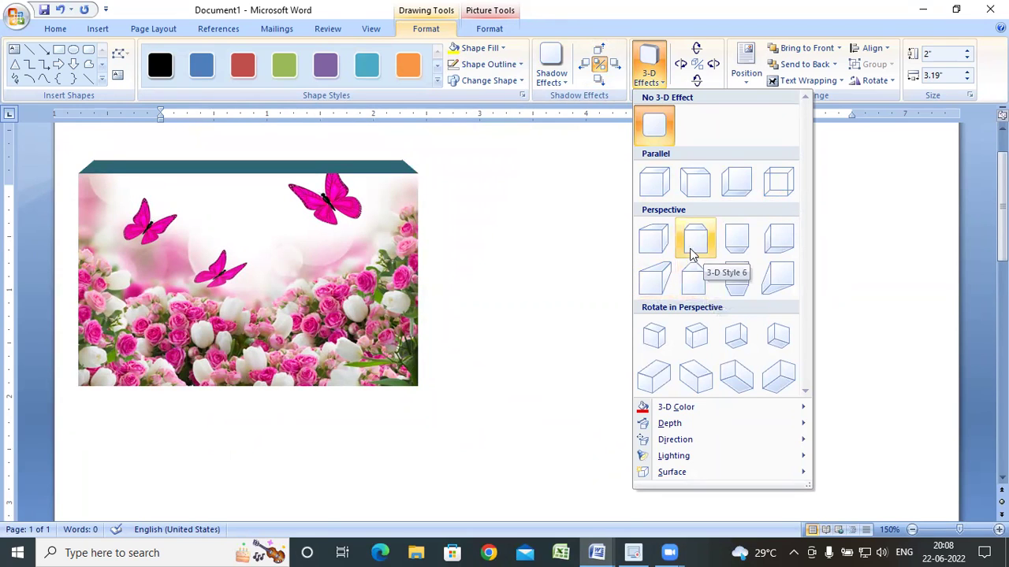
Apply a rotated perspective 3-D style to the butterfly picture.
click(662, 238)
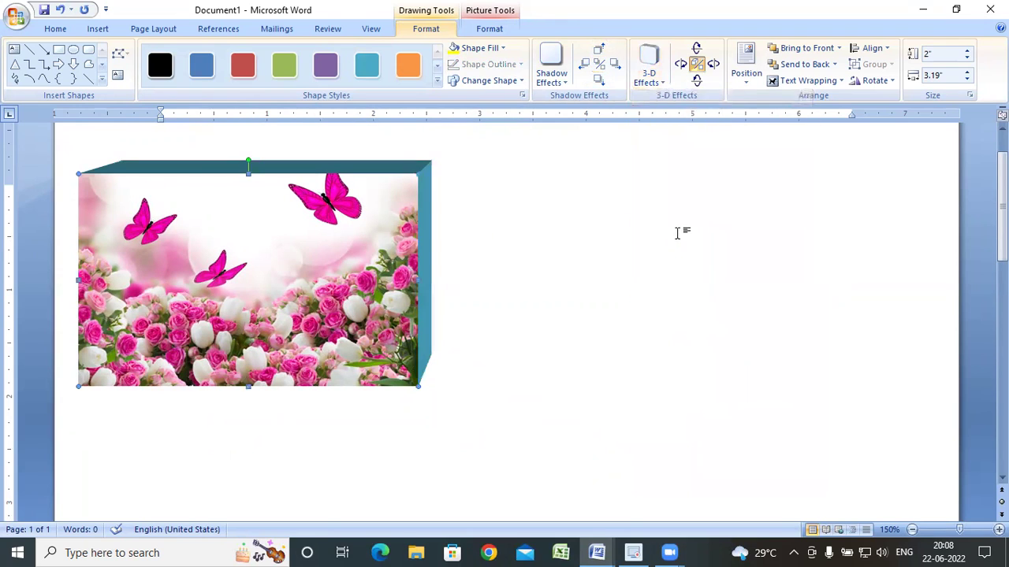
click(650, 84)
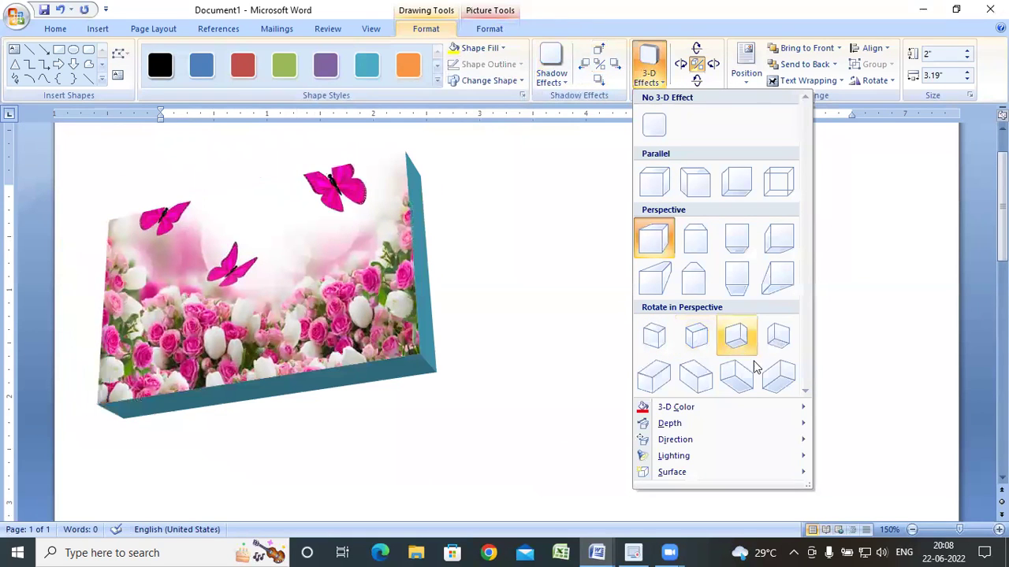
click(653, 375)
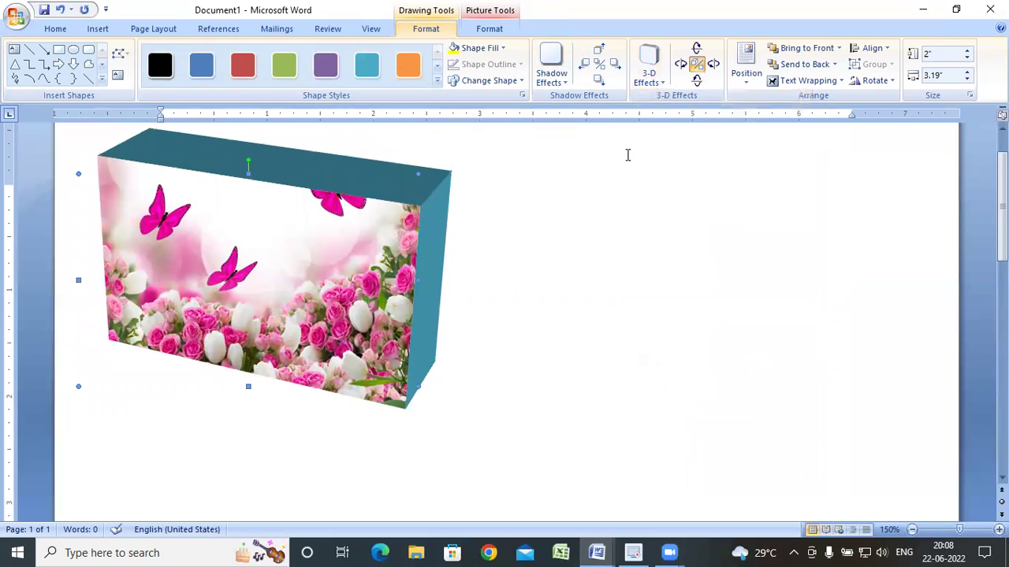
Make the 3-D sides olive green with a depth of 72 pt.
click(648, 75)
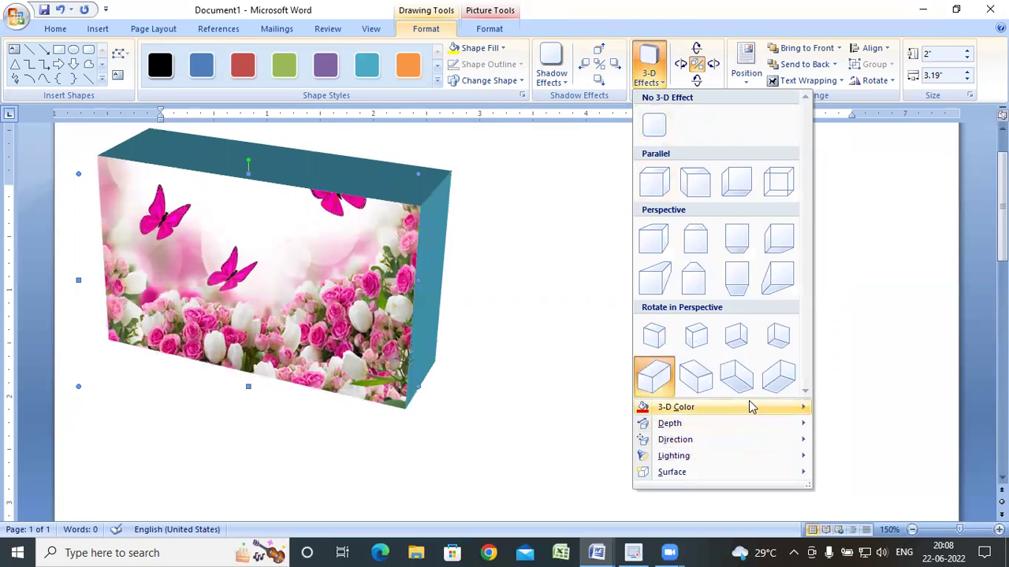
mouse_move(747, 408)
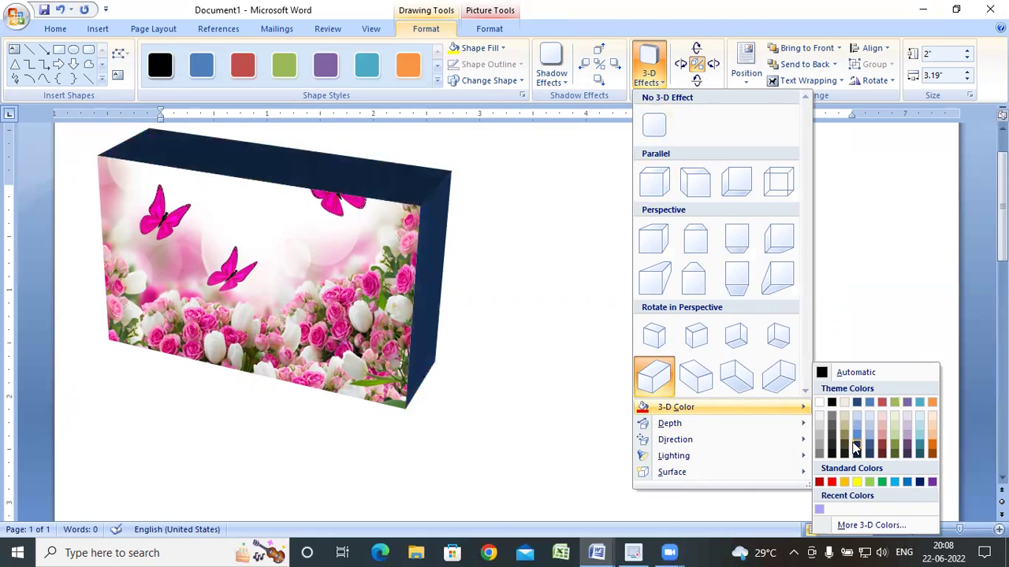
click(894, 448)
click(648, 64)
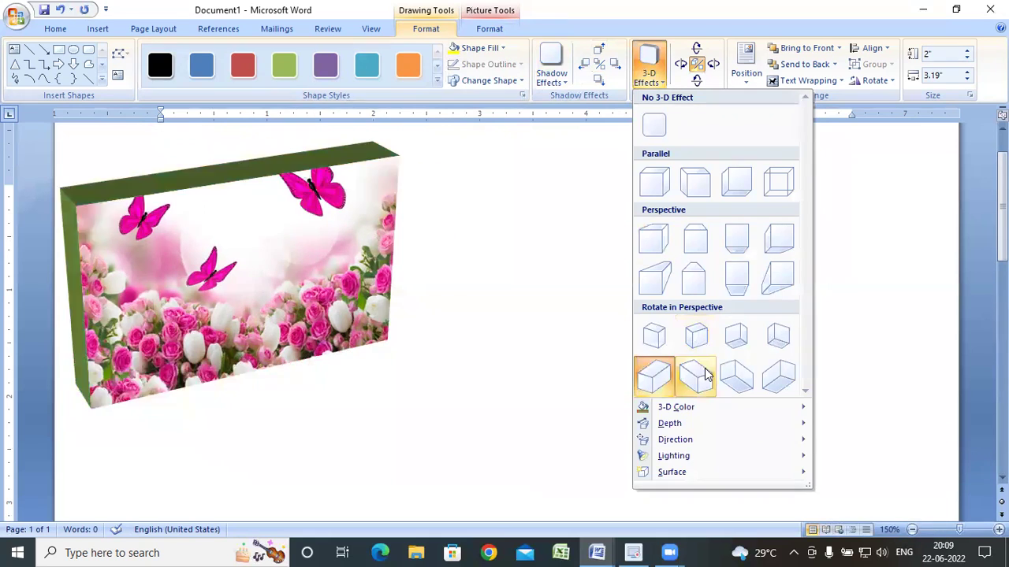
mouse_move(714, 430)
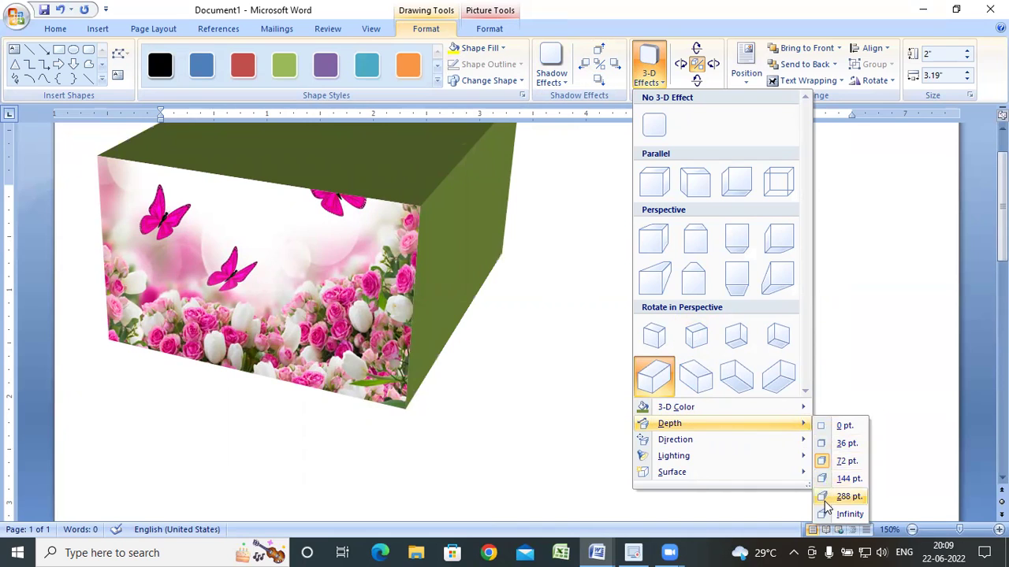
click(855, 462)
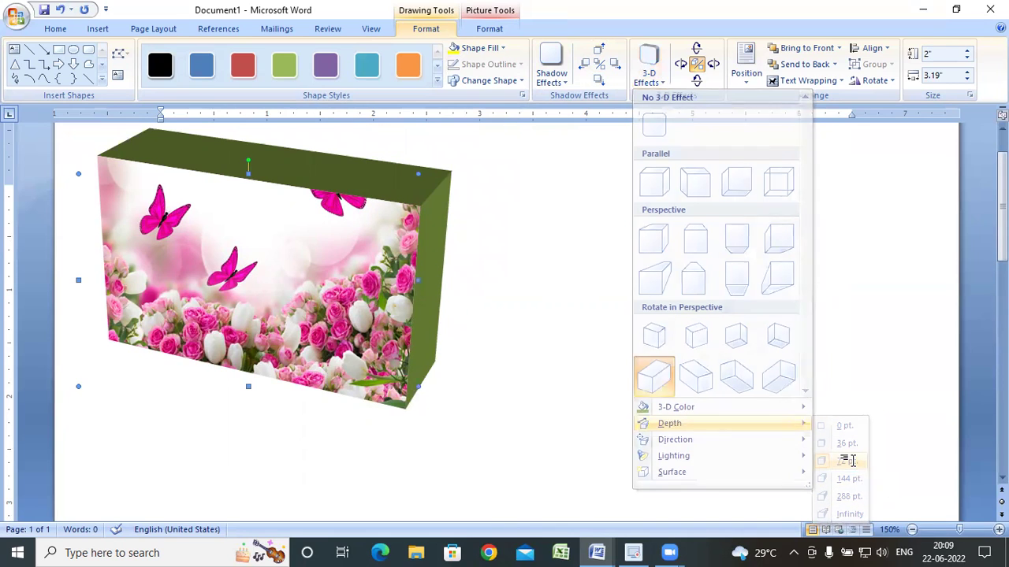
Set the 3-D extrusion direction to point straight back.
click(651, 84)
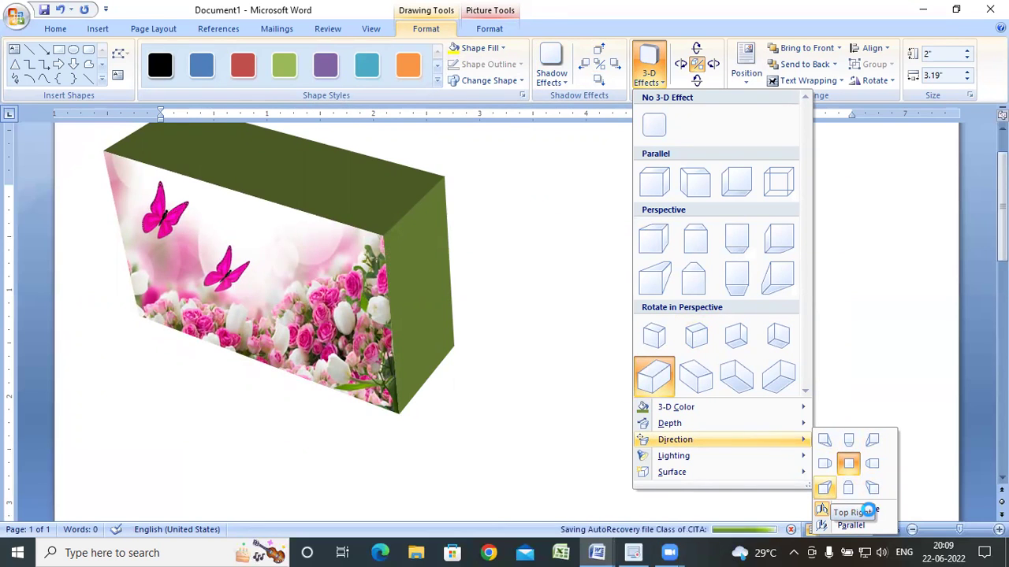
click(853, 448)
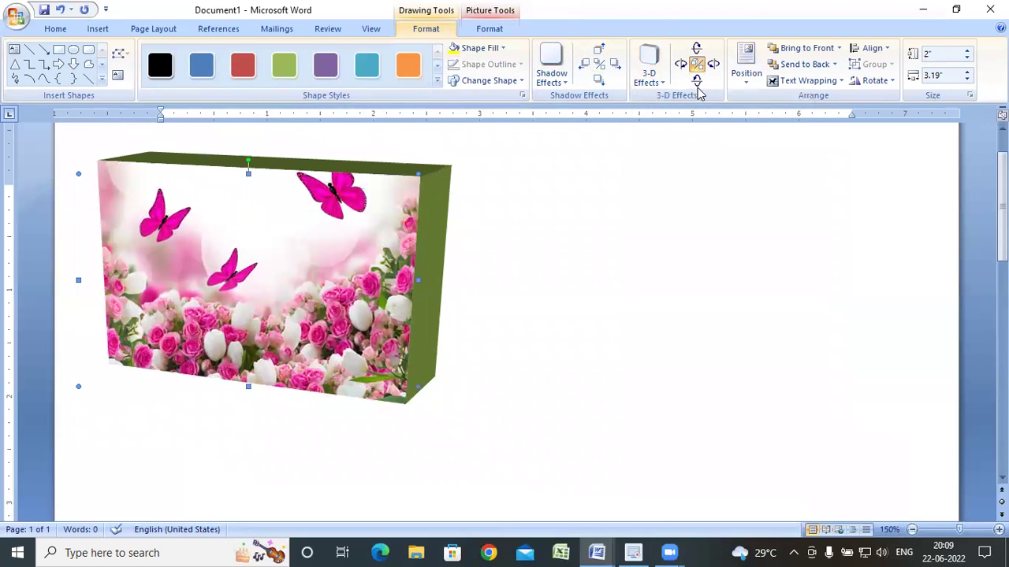
click(650, 75)
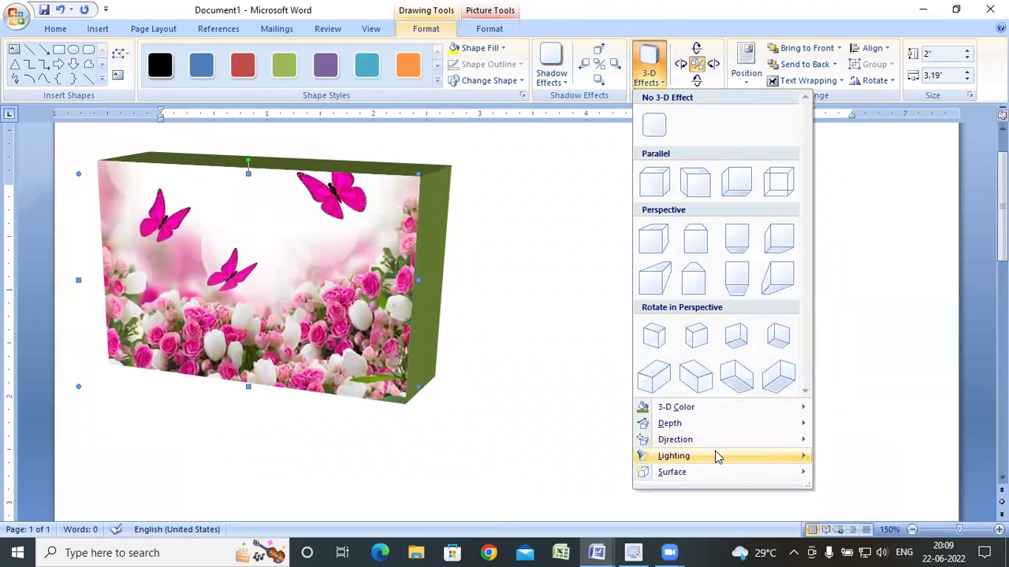
mouse_move(716, 455)
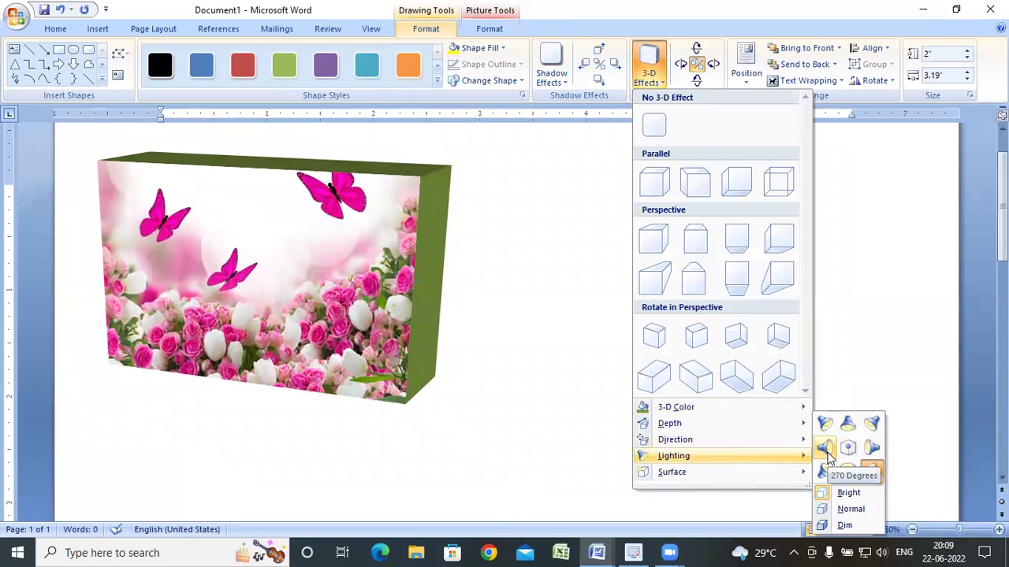
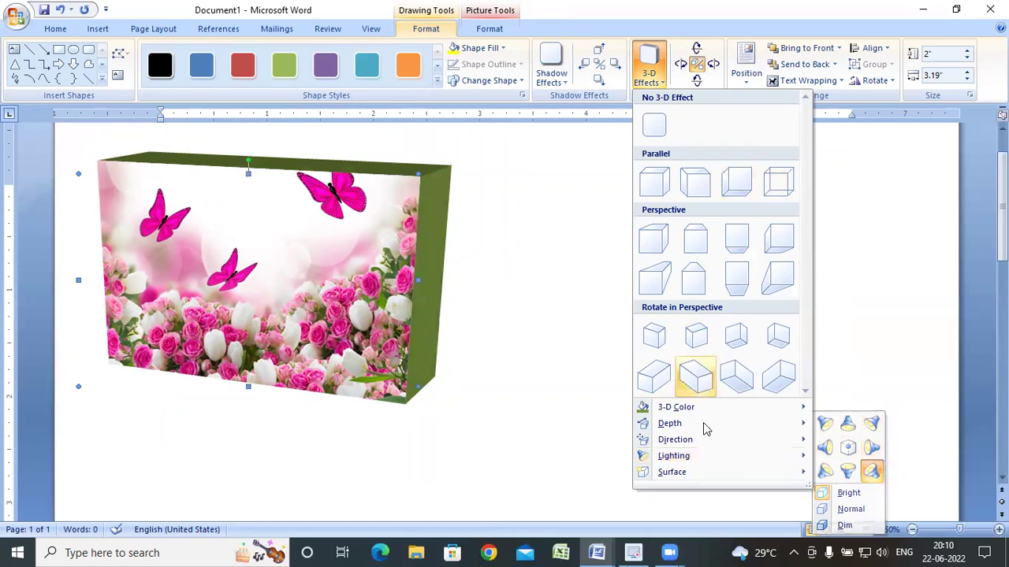
Give the 3-D flower box a Plastic surface, then switch it to Metal.
mouse_move(704, 482)
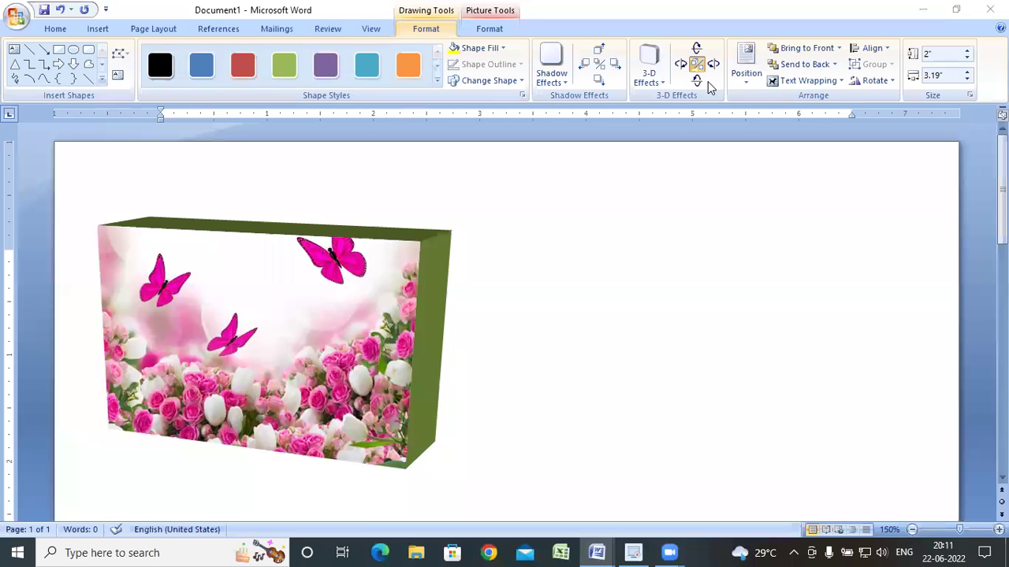
click(660, 82)
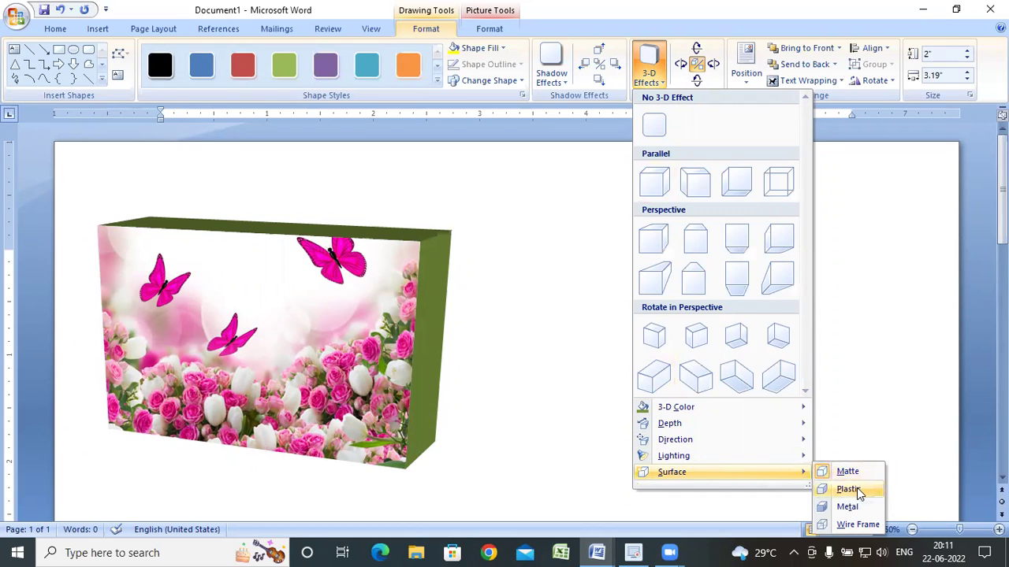
click(865, 490)
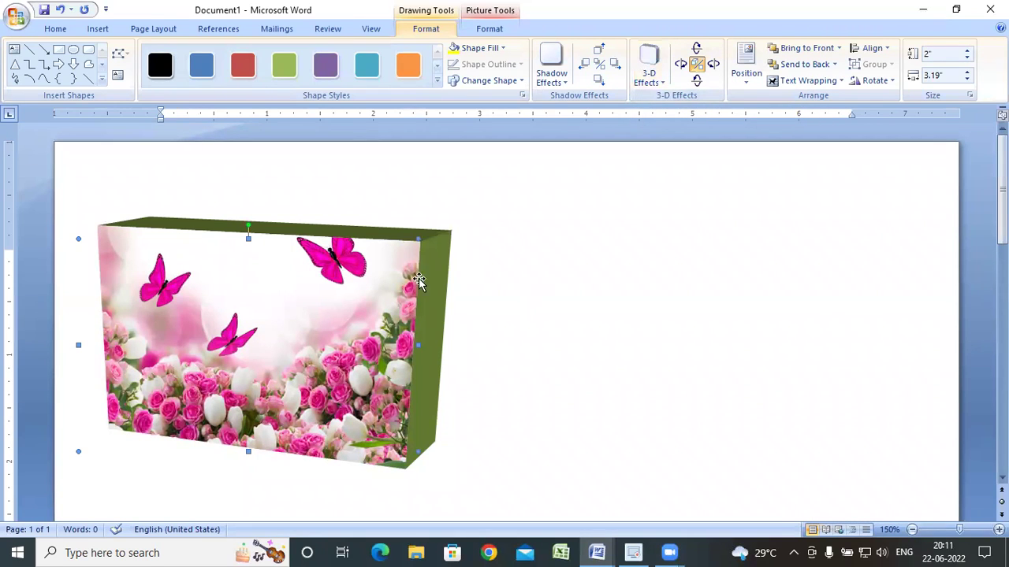
click(656, 85)
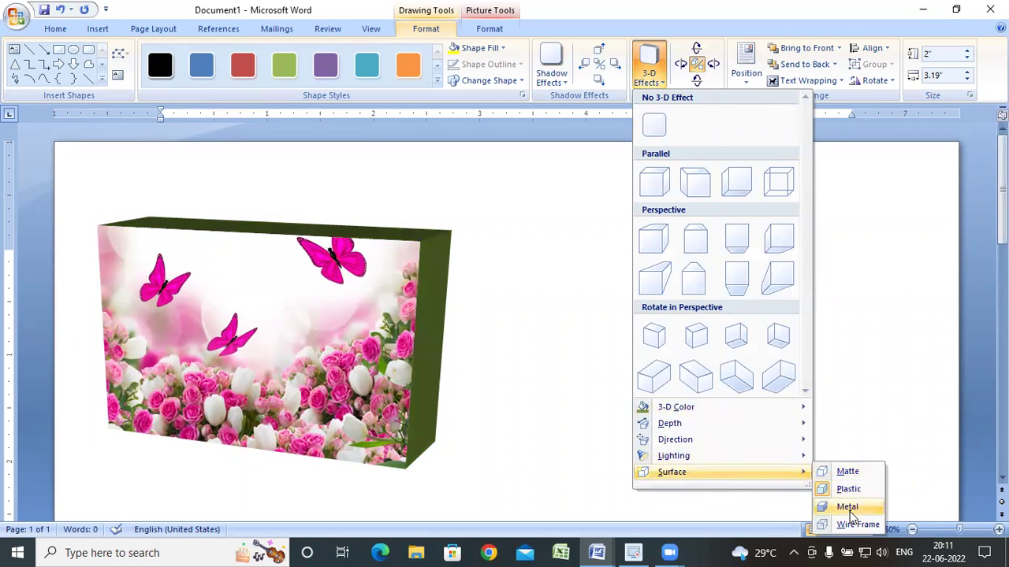
click(847, 507)
Change the box's surface to Wire Frame and look over the remaining surface options.
click(658, 79)
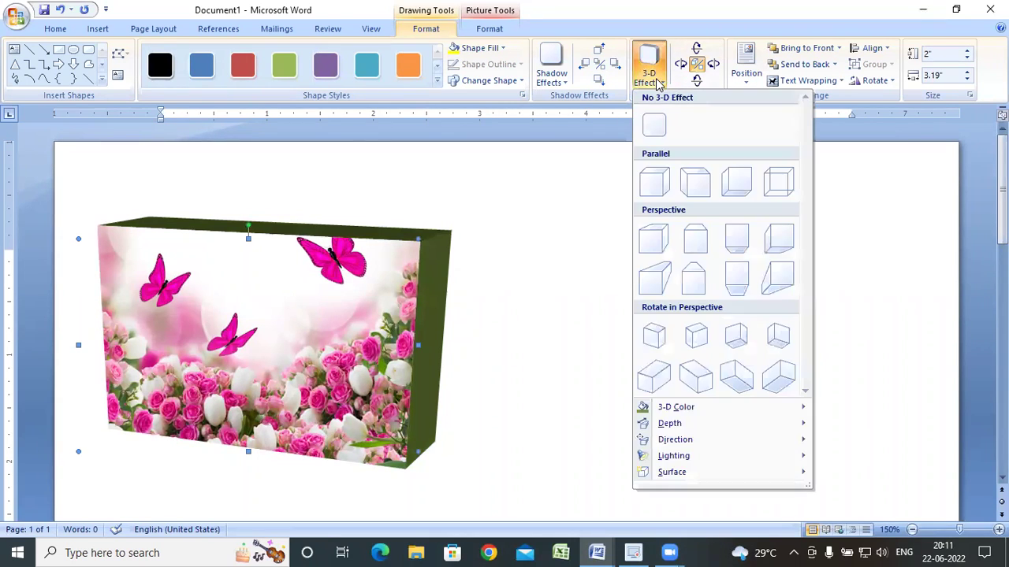
mouse_move(699, 471)
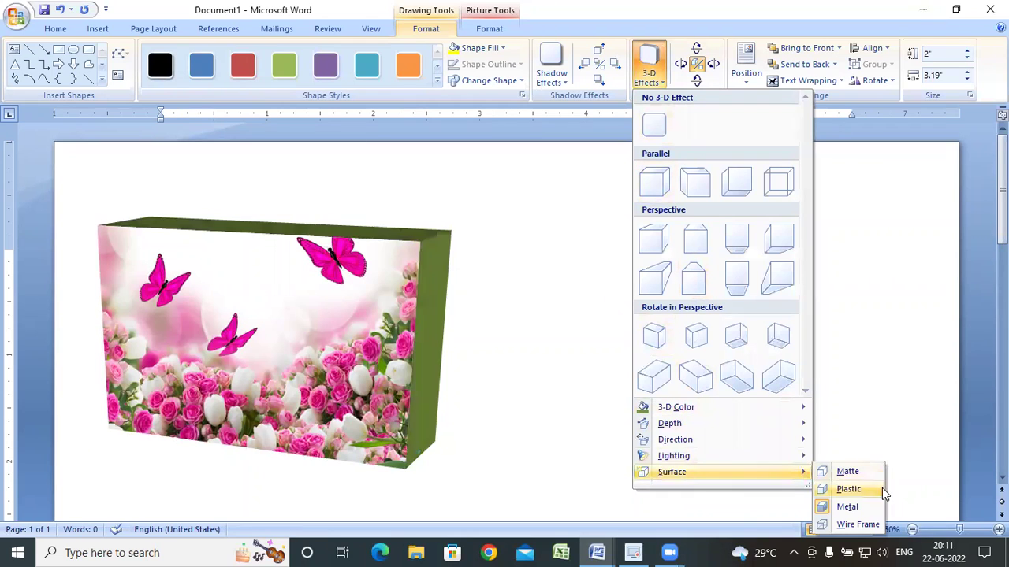
click(858, 524)
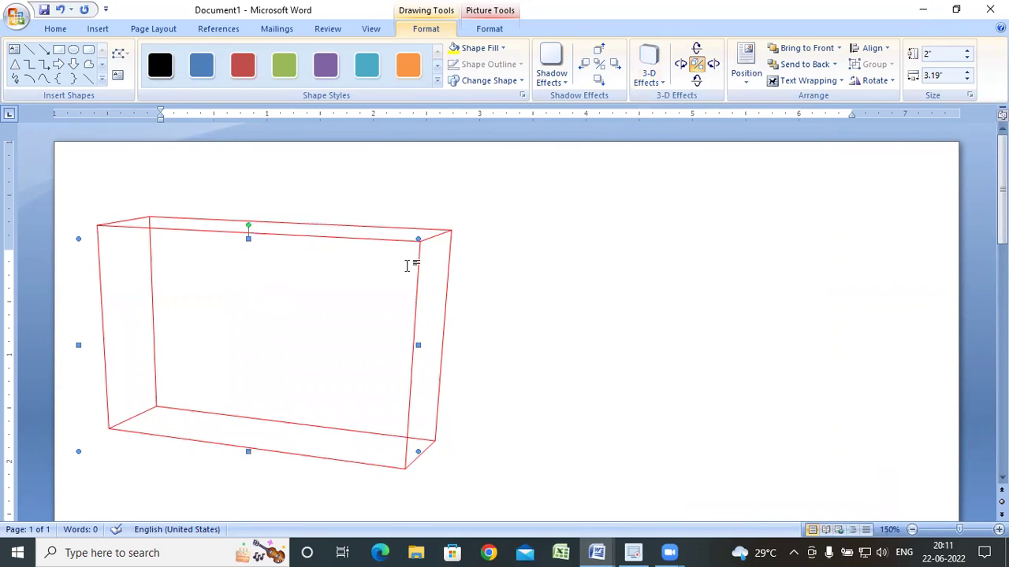
click(649, 84)
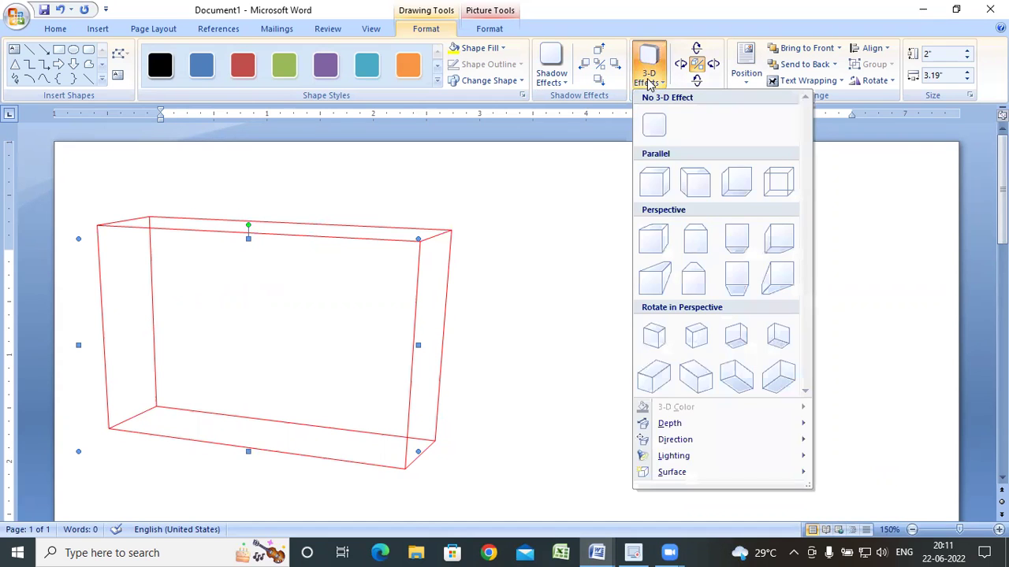
mouse_move(811, 462)
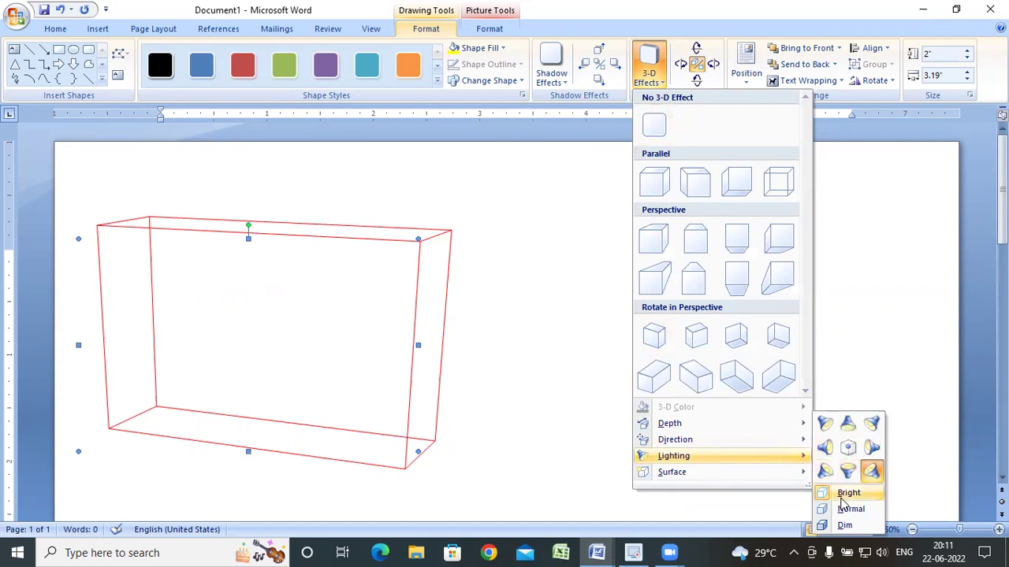
mouse_move(738, 478)
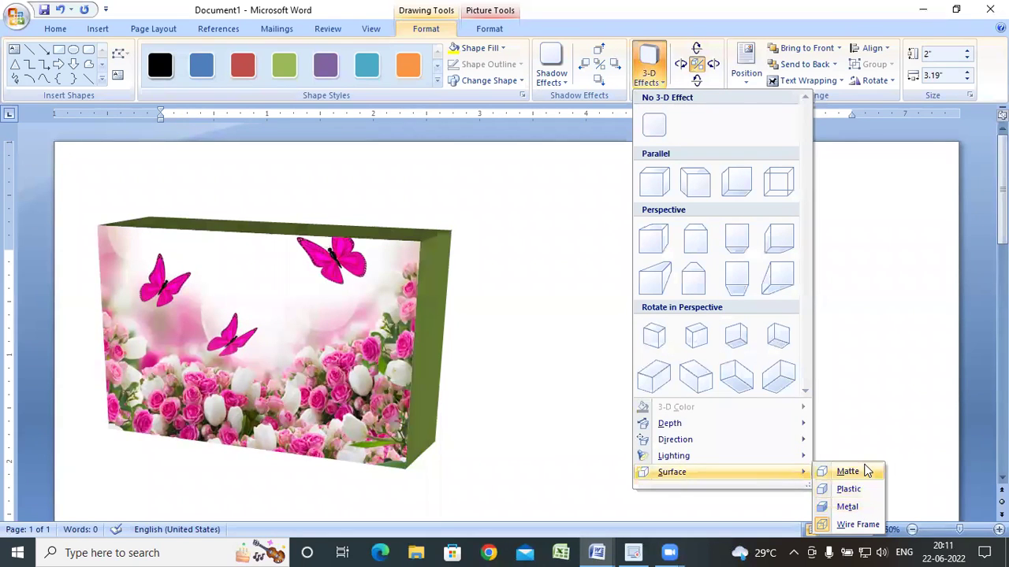
Settle on a Matte surface for the flower box, browsing shadow effects without applying one.
click(865, 475)
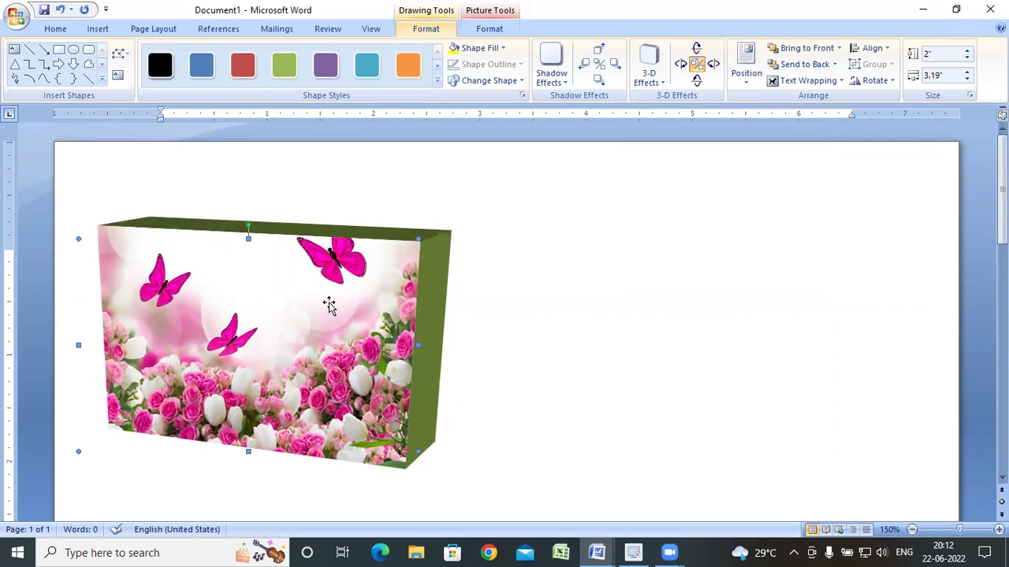
click(554, 82)
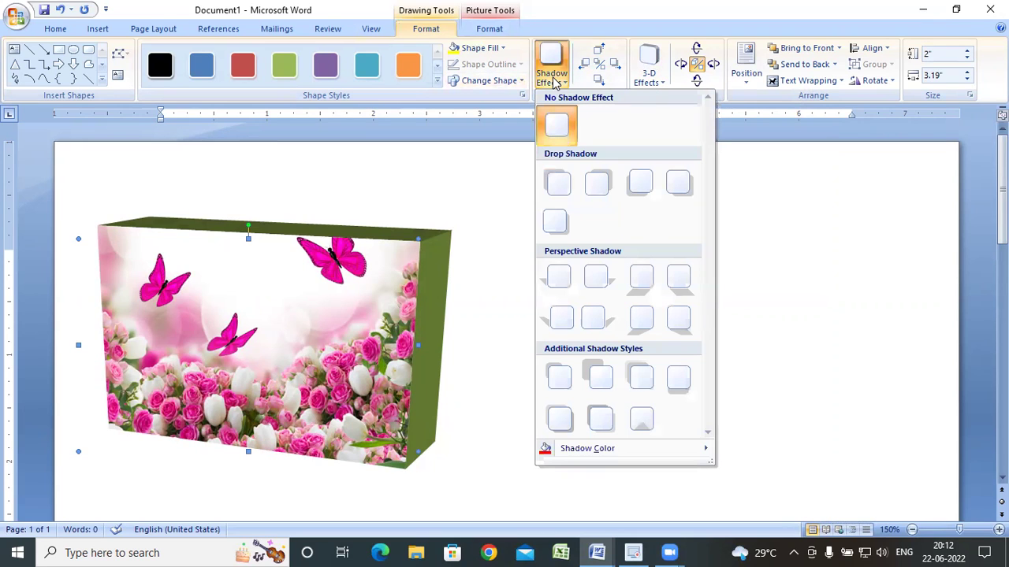
click(745, 99)
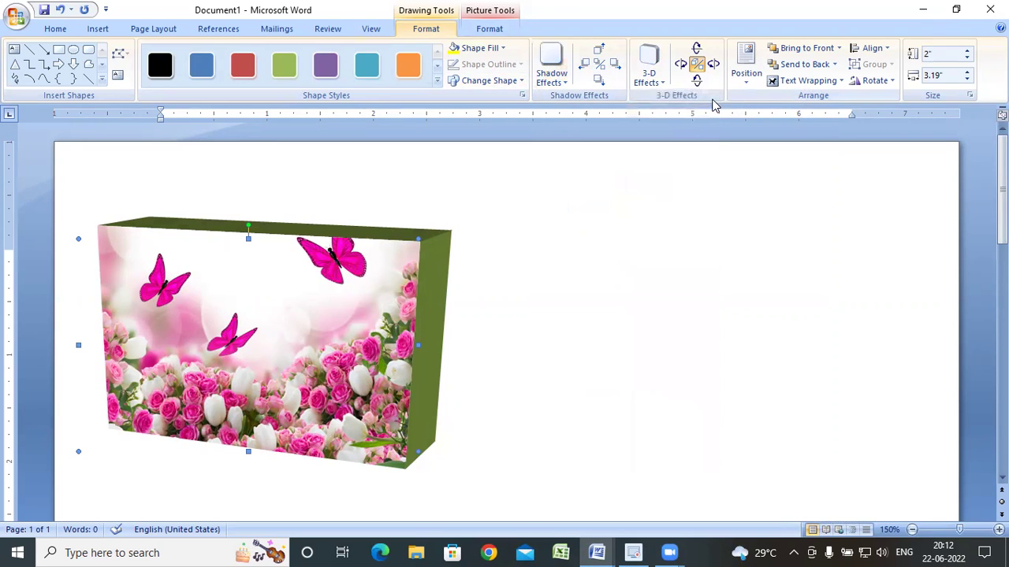
Browse the 3-D Effects gallery without changes, then show the Picture Tools Format options.
click(647, 79)
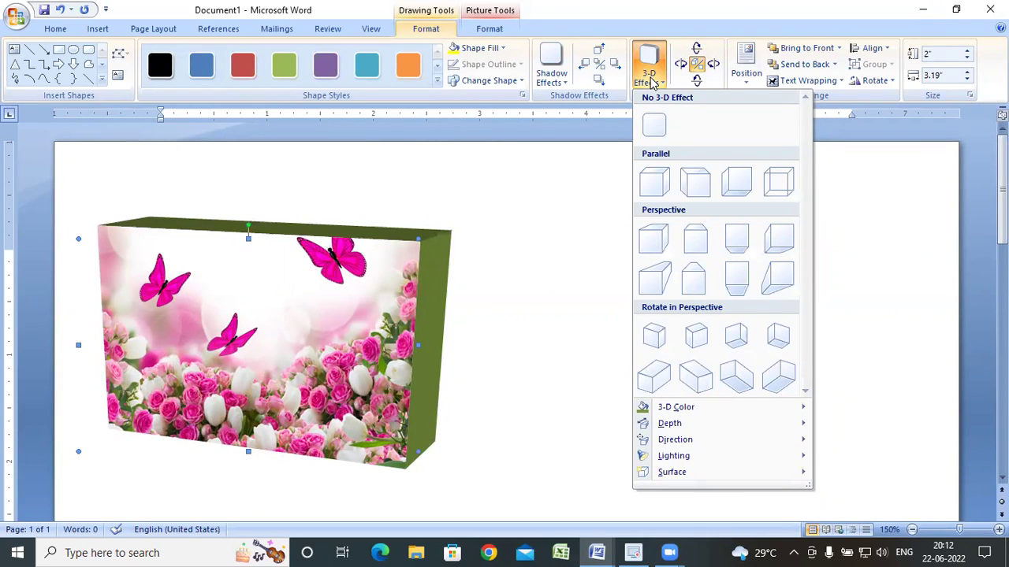
click(651, 88)
click(651, 88)
click(851, 103)
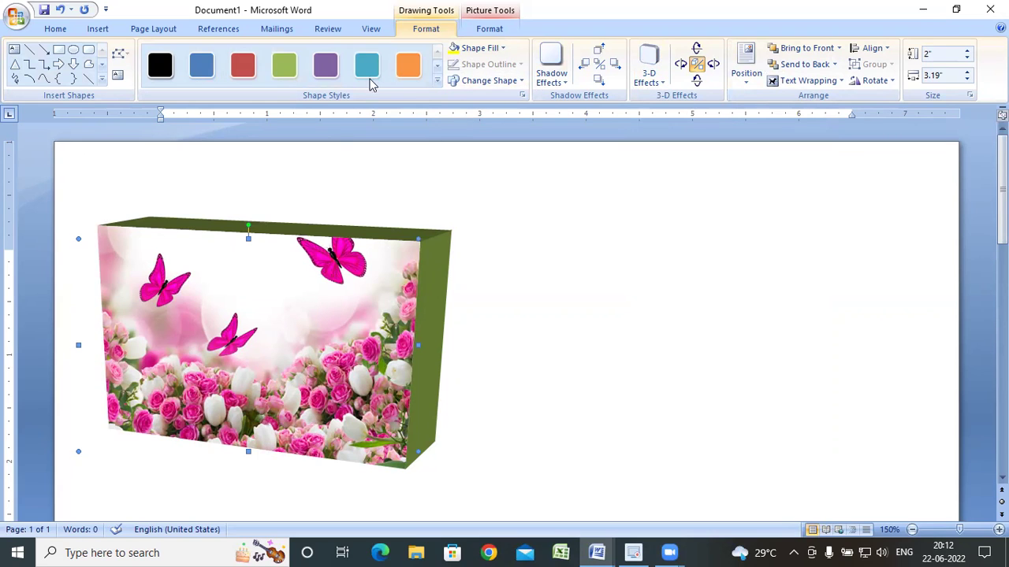
click(489, 28)
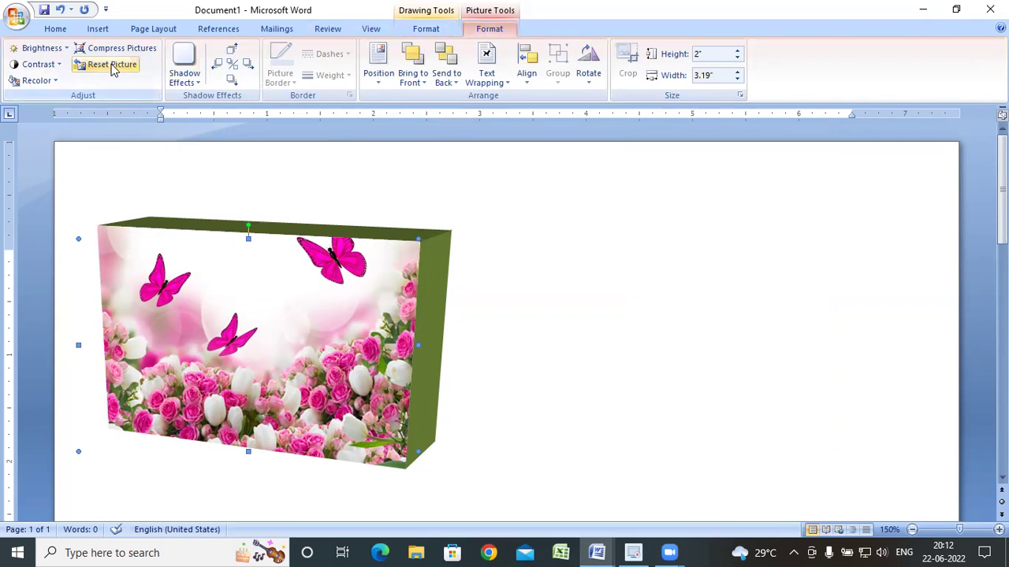
Move and reset the 3-D flower picture, then delete it to leave the page blank.
drag(344, 322, 498, 285)
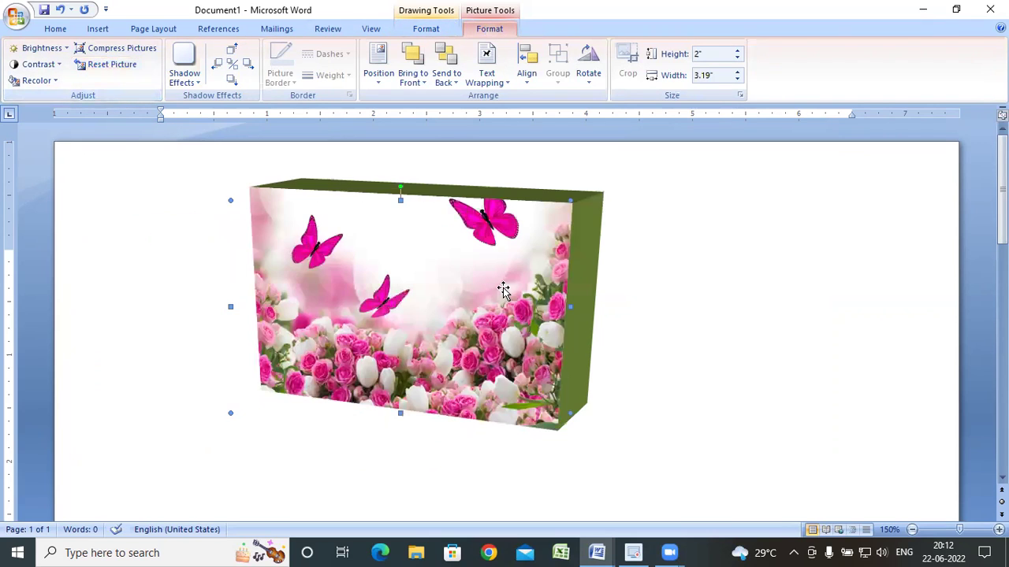
click(79, 71)
key(Delete)
click(96, 30)
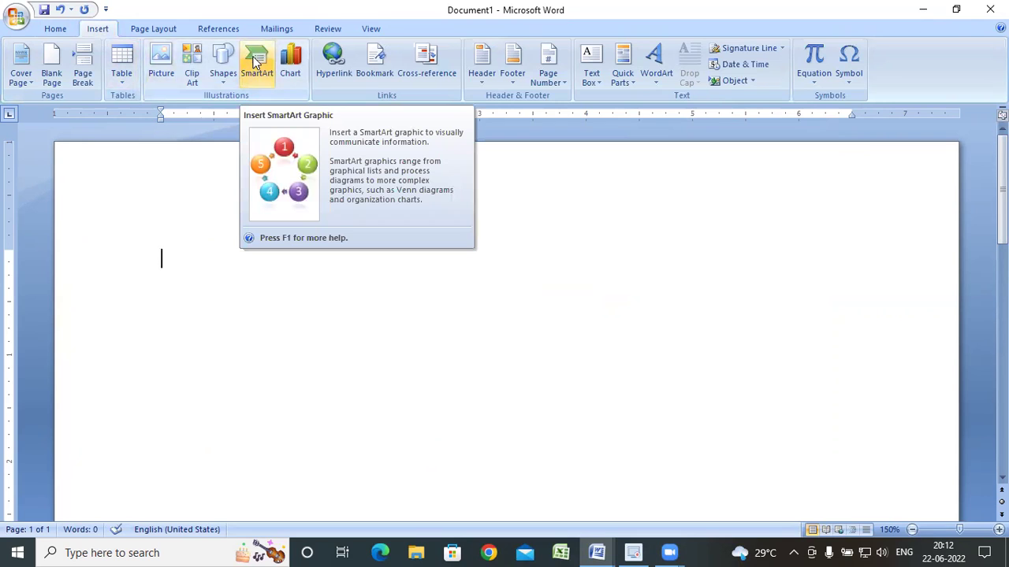
Insert a Basic Block List SmartArt graphic after previewing several List layouts.
click(252, 62)
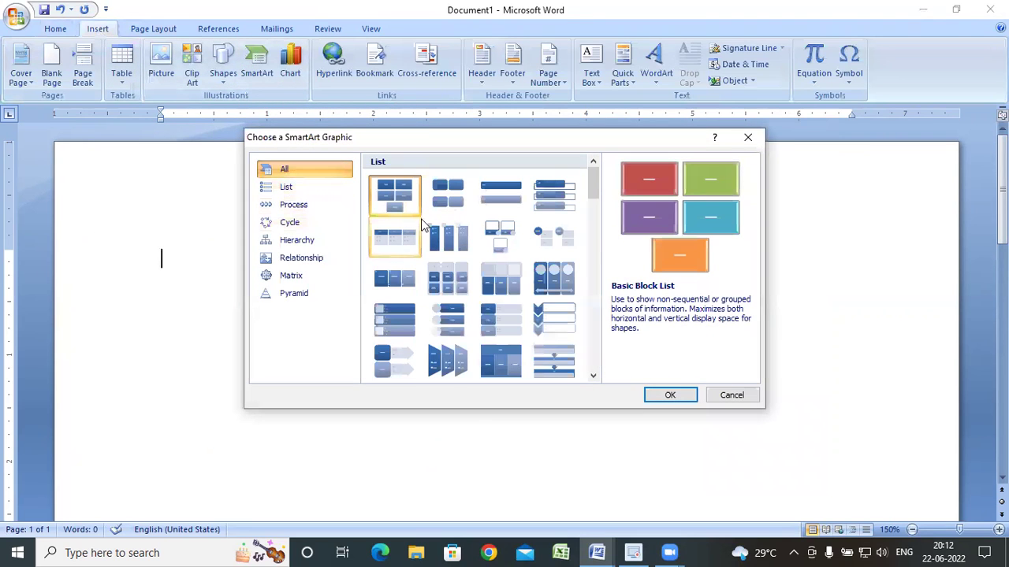
click(453, 193)
click(397, 191)
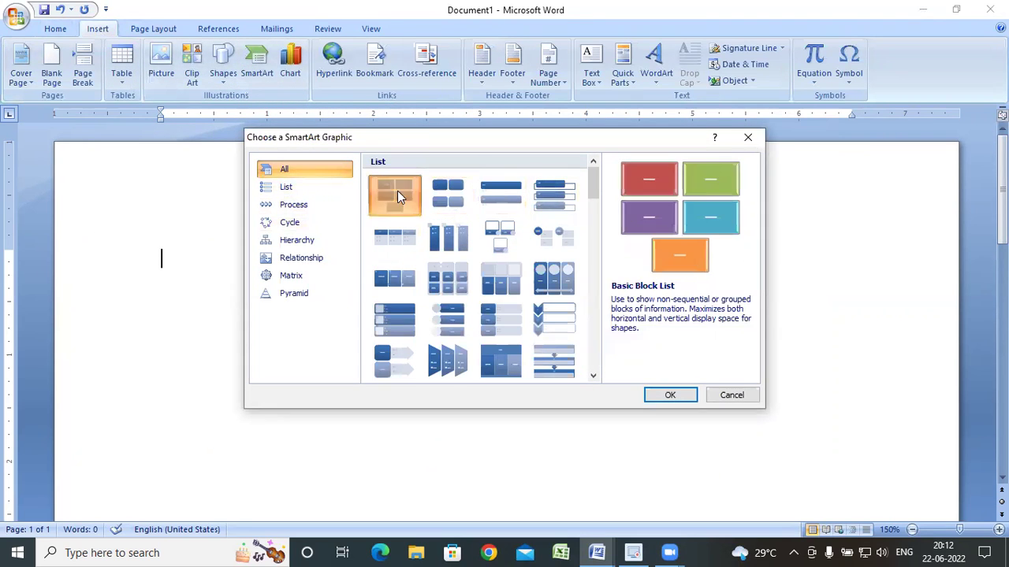
click(380, 239)
click(461, 243)
click(388, 191)
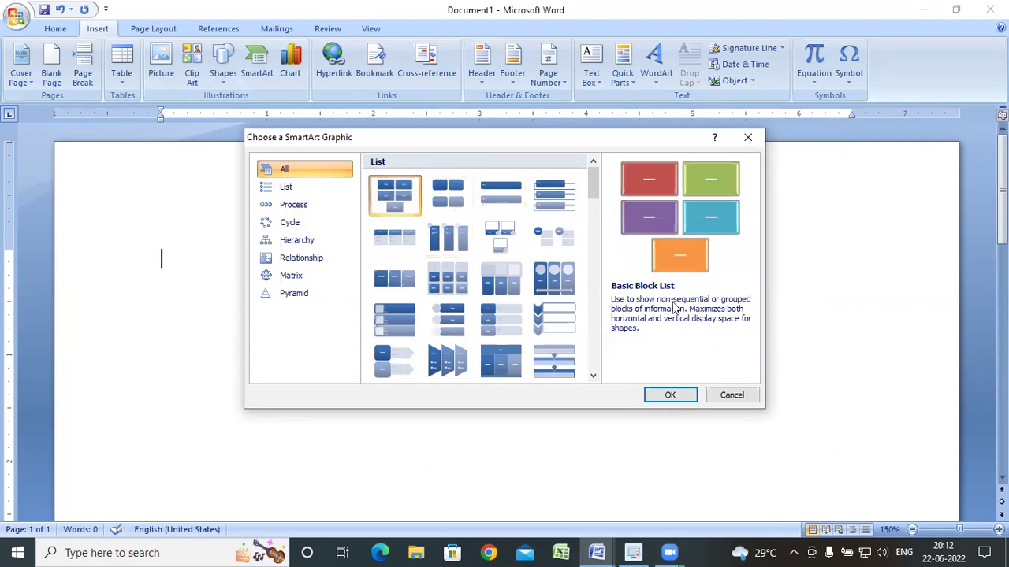
click(670, 398)
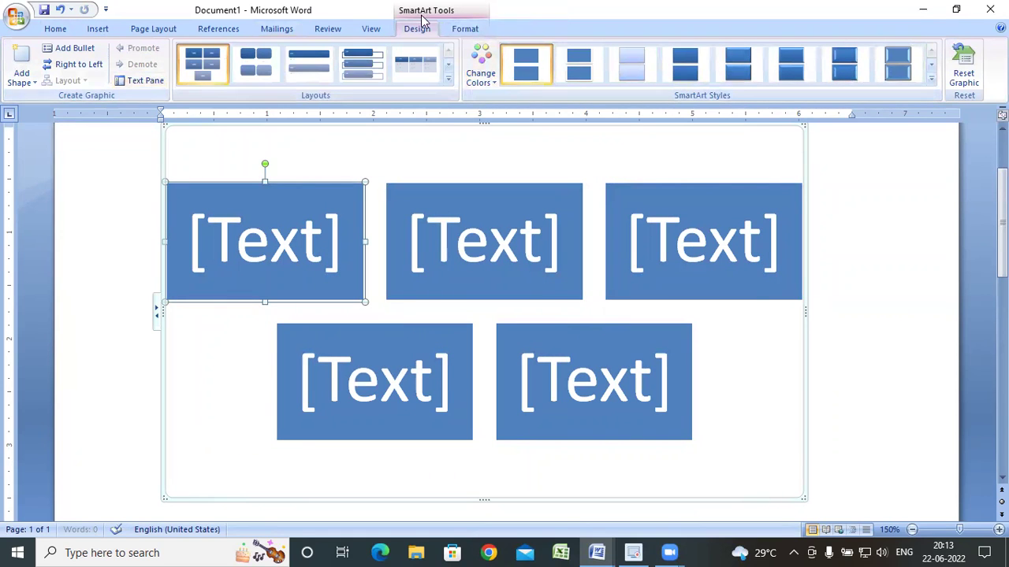
Select the entire five-block Basic Block List graphic with the SmartArt Tools Format options showing.
click(100, 30)
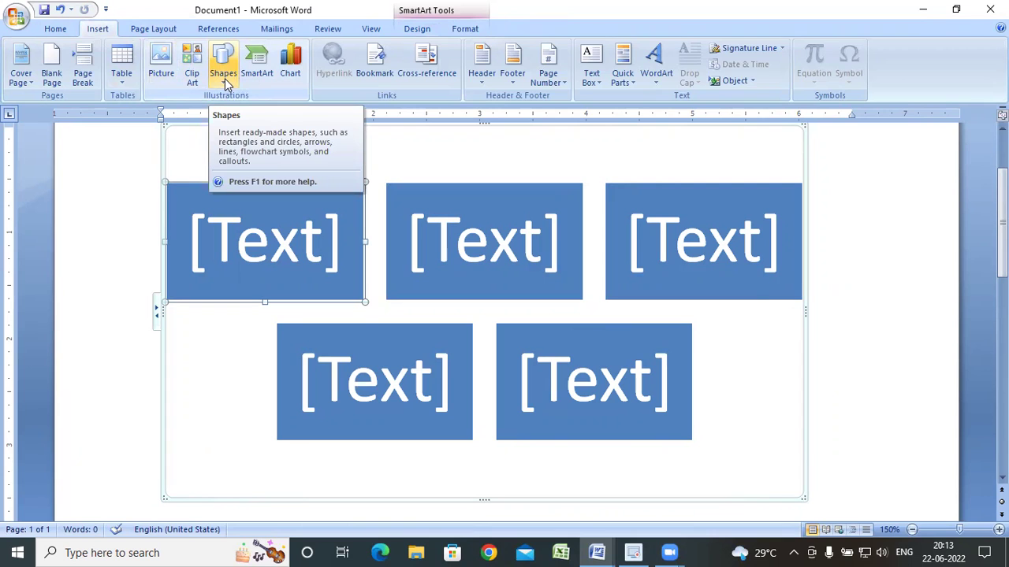
click(458, 31)
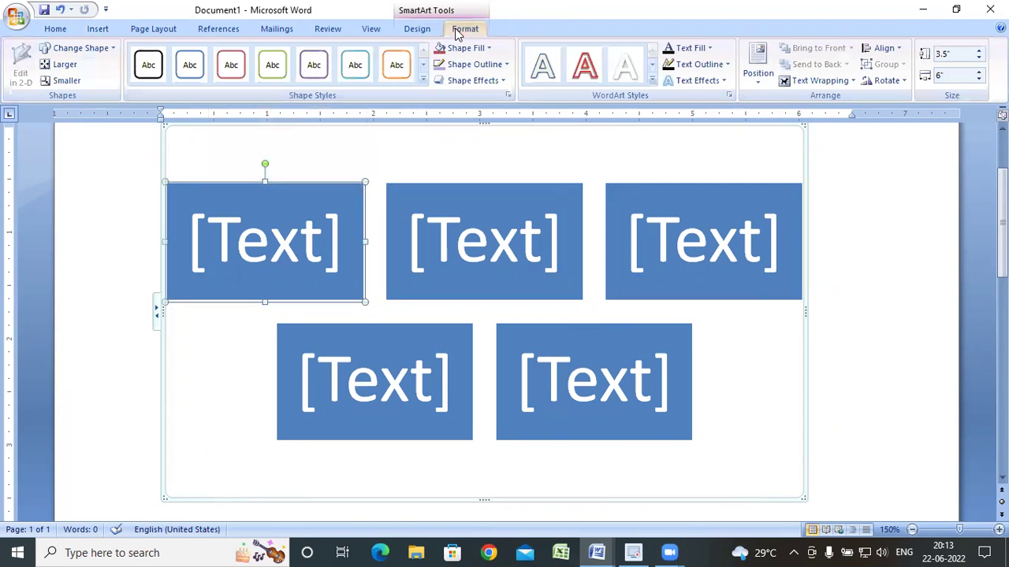
click(159, 244)
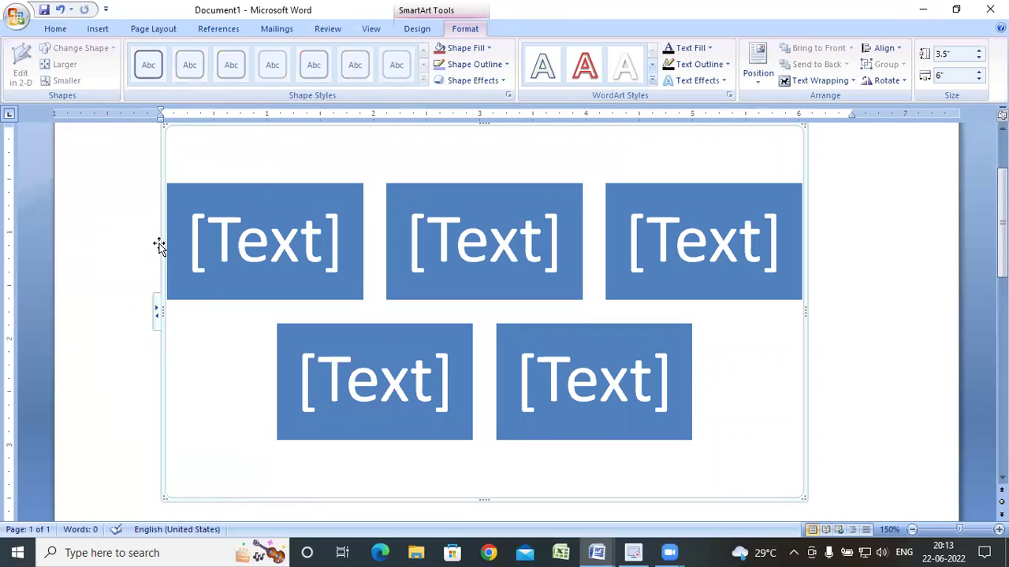